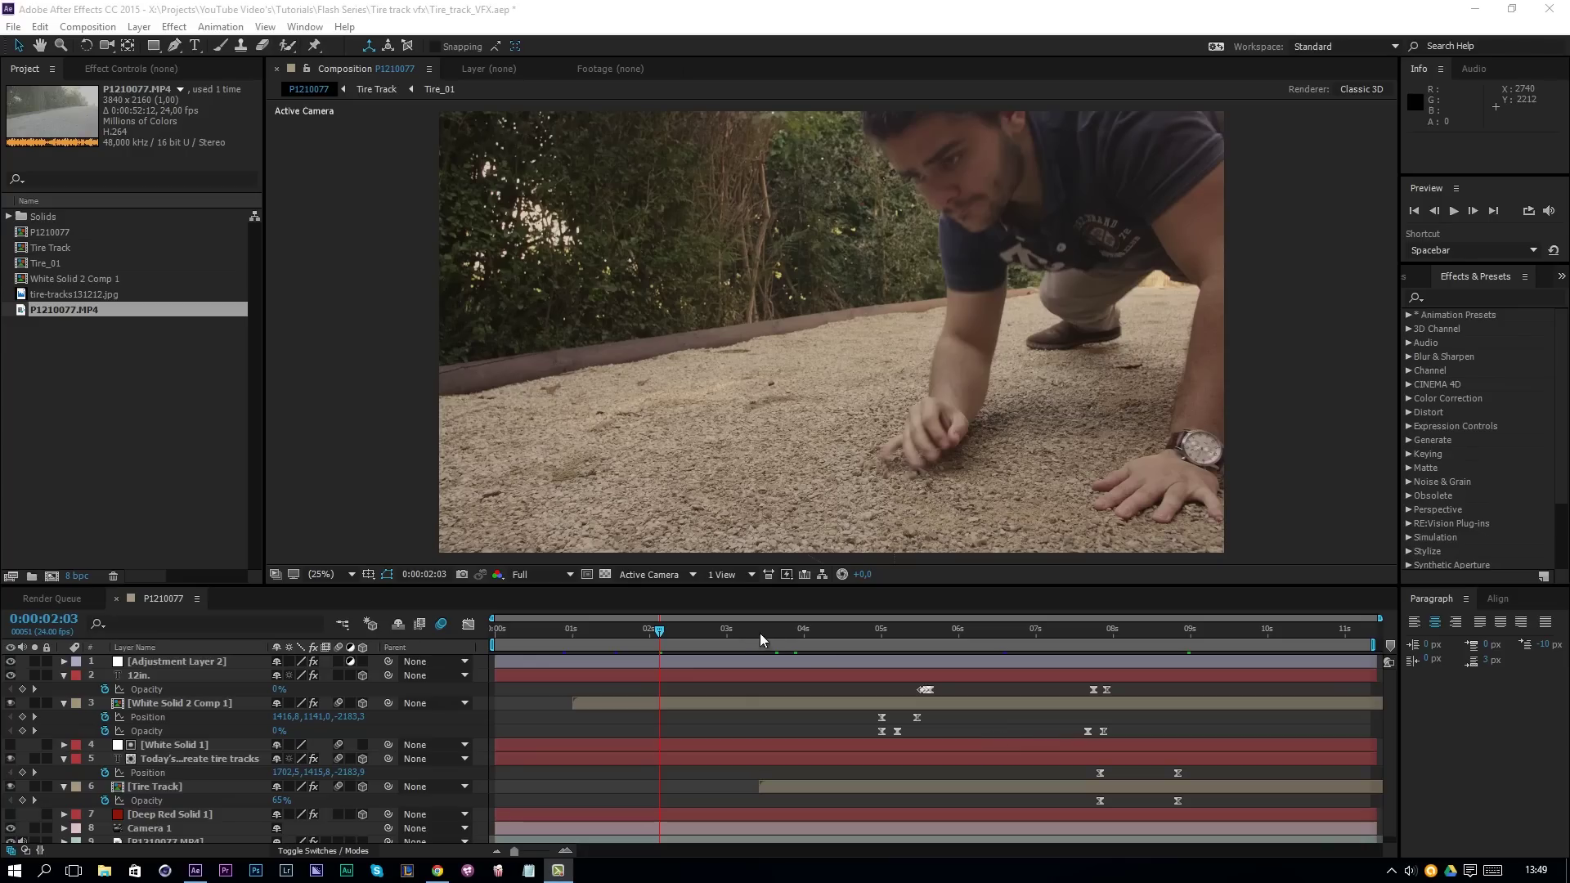
# - Move the playhead to 0:00:03:16, where a faint tire-track imprint shows on the gravel
pyautogui.click(777, 633)
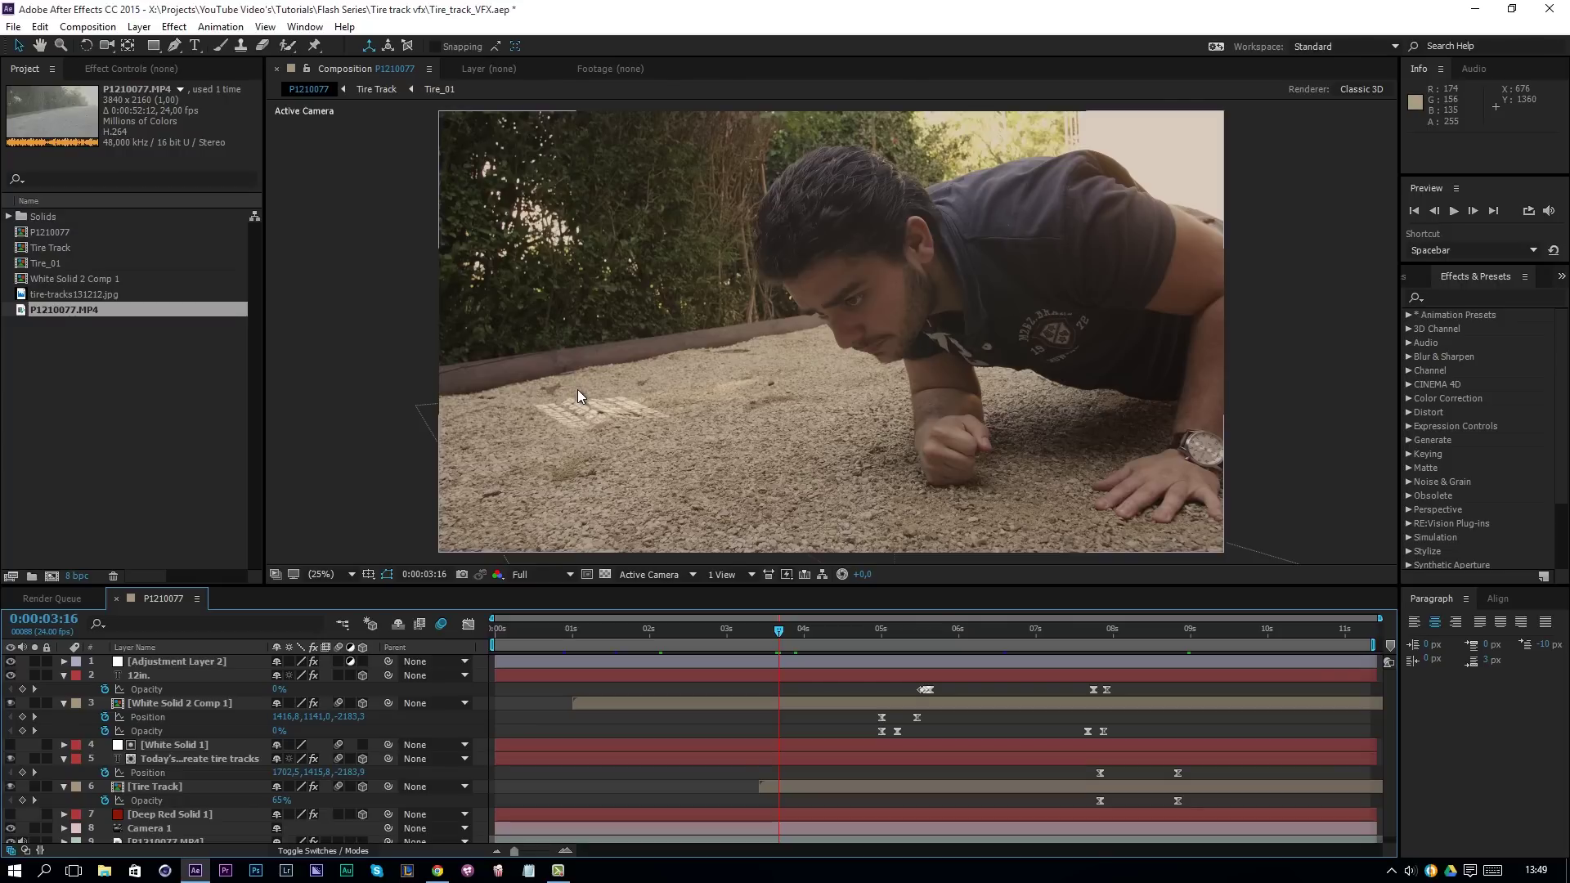
# - Duplicate the comp as P1210077 2 and delete layers 1–8, keeping only P1210077.MP4
pyautogui.hotkey('ctrl', 'd')
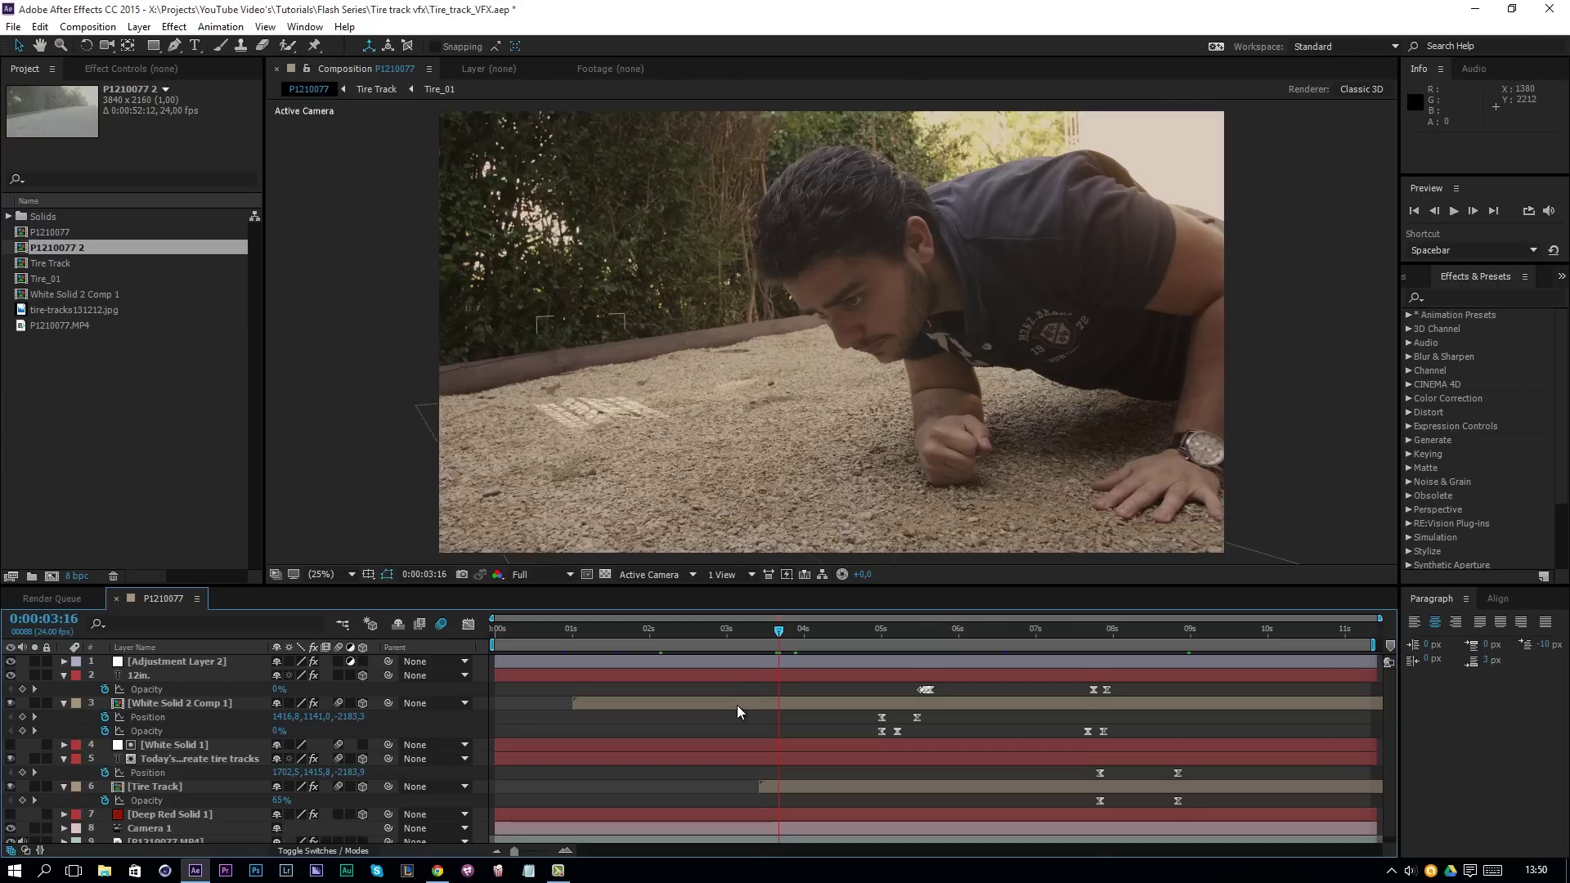
pyautogui.scroll(-1, 738, 705)
pyautogui.click(528, 835)
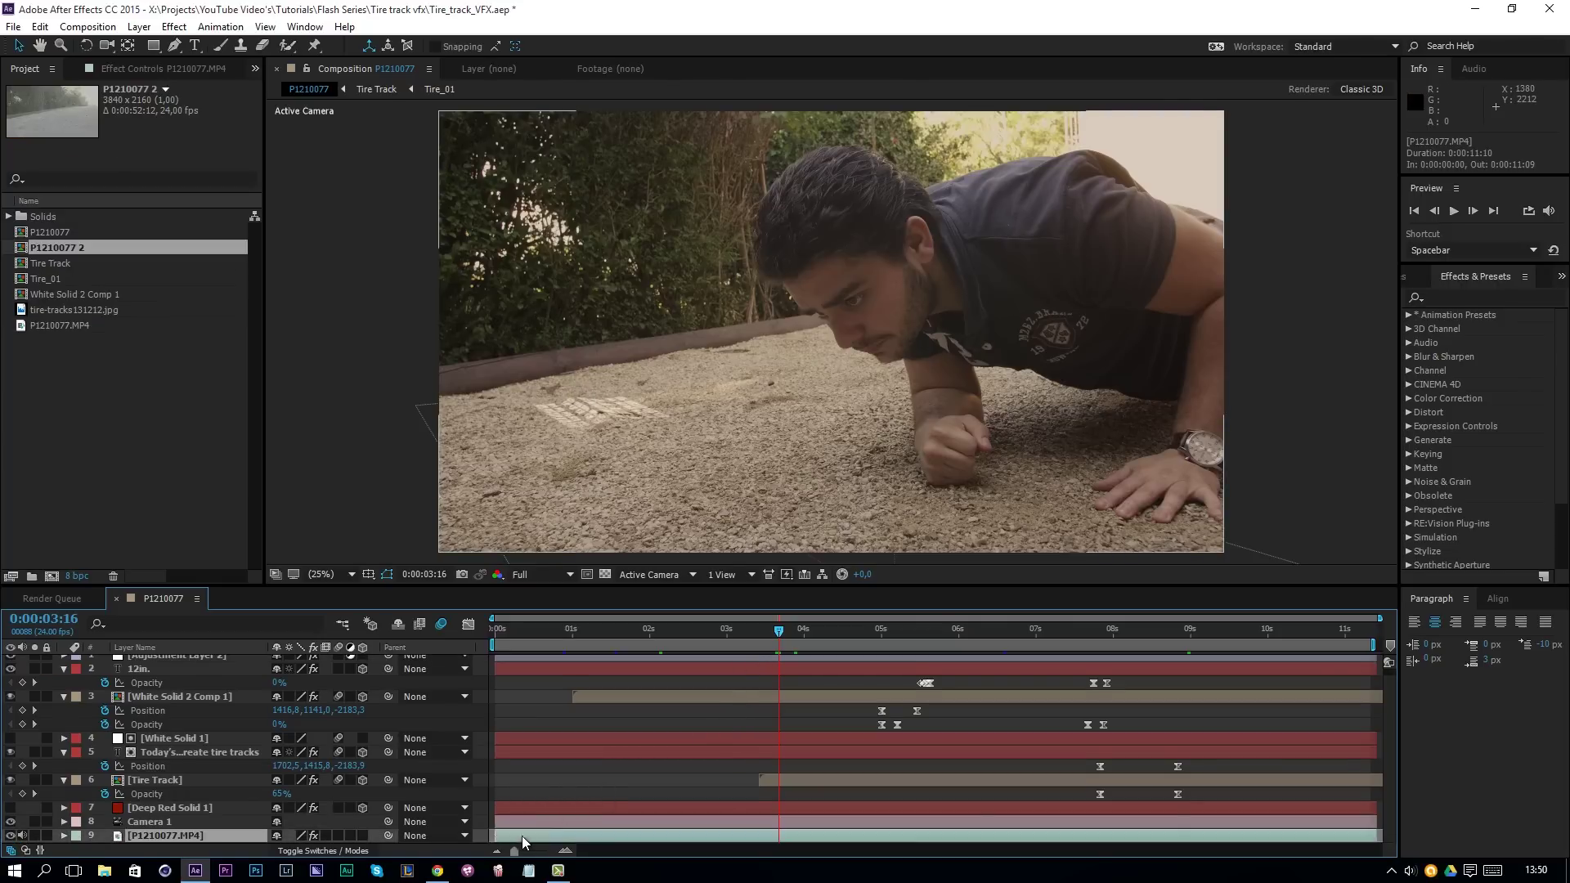
pyautogui.click(140, 819)
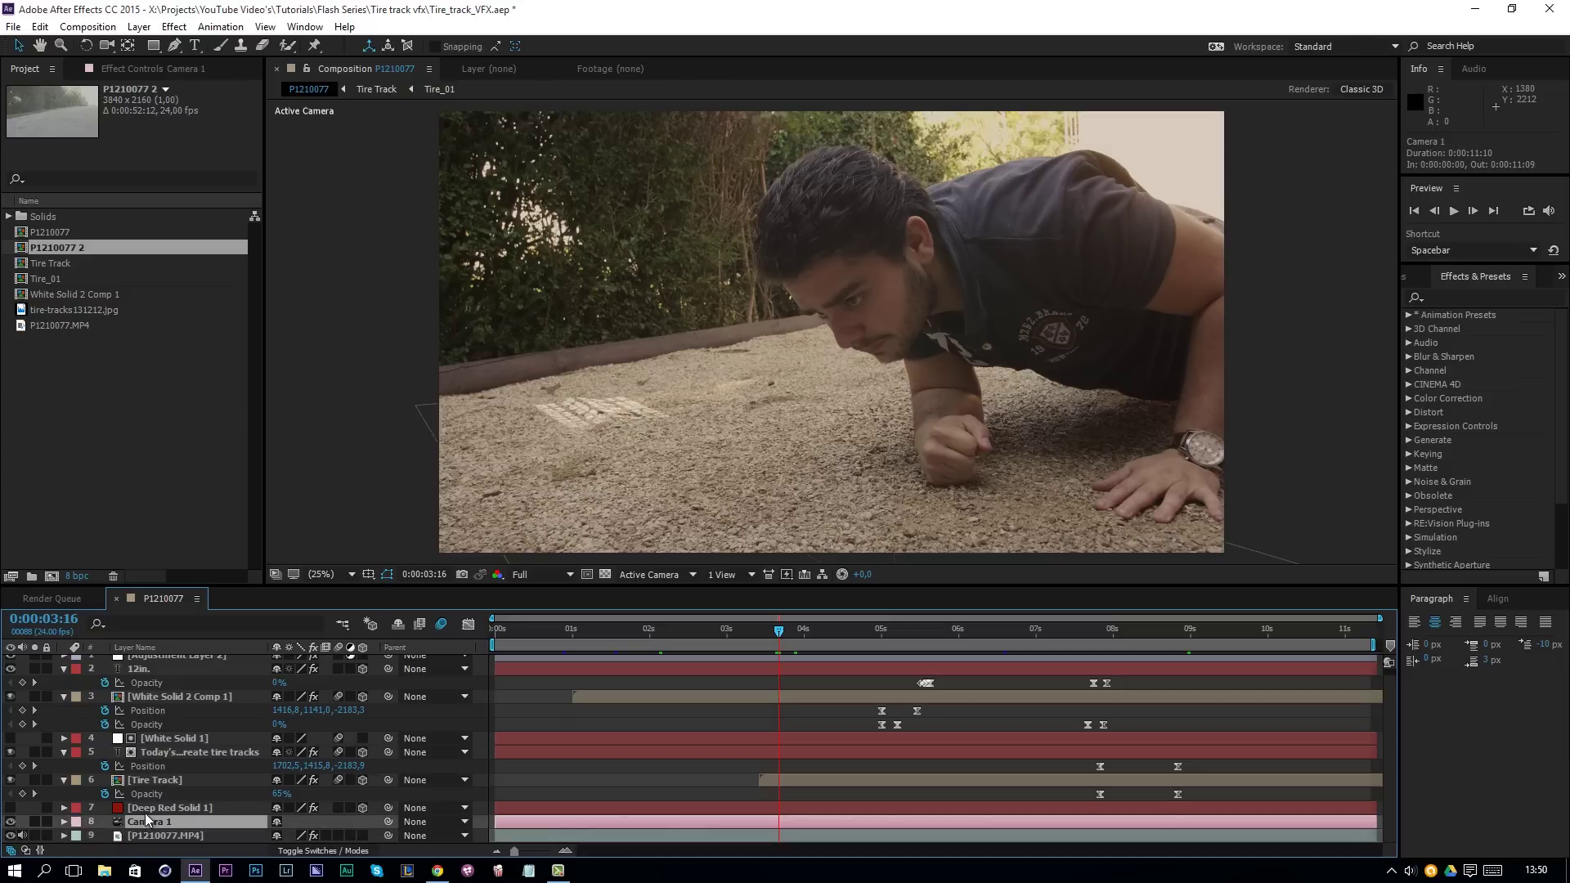
pyautogui.scroll(1, 155, 785)
pyautogui.keyDown('shift'); pyautogui.click(170, 661); pyautogui.keyUp('shift')
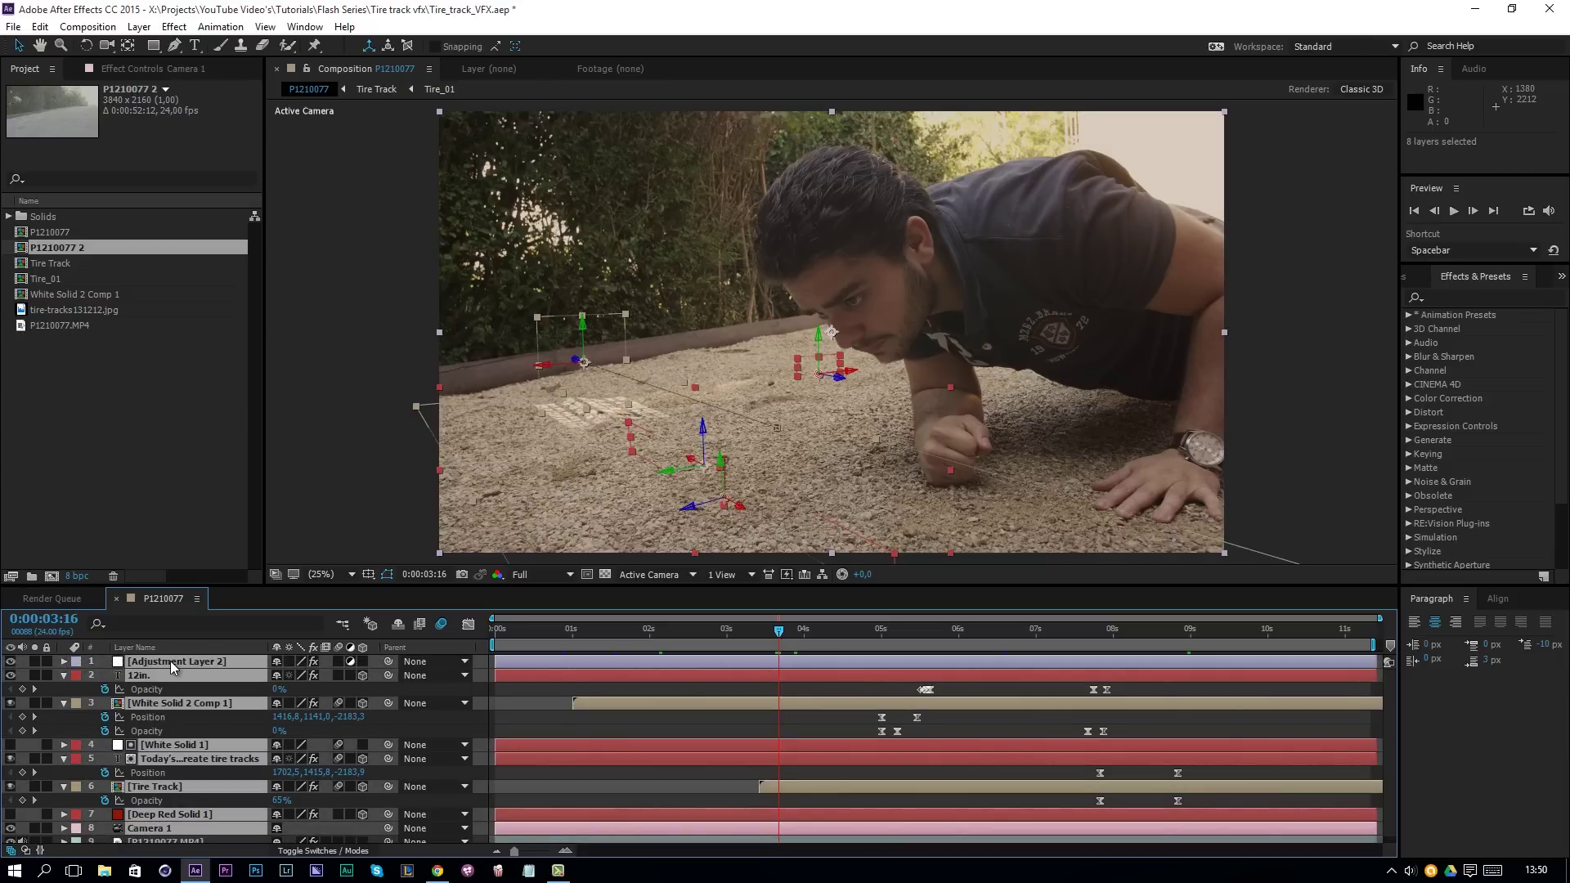
pyautogui.press('Delete')
# - Toggle the footage layer's Apply Color LUT effect off and back on to compare
pyautogui.click(636, 660)
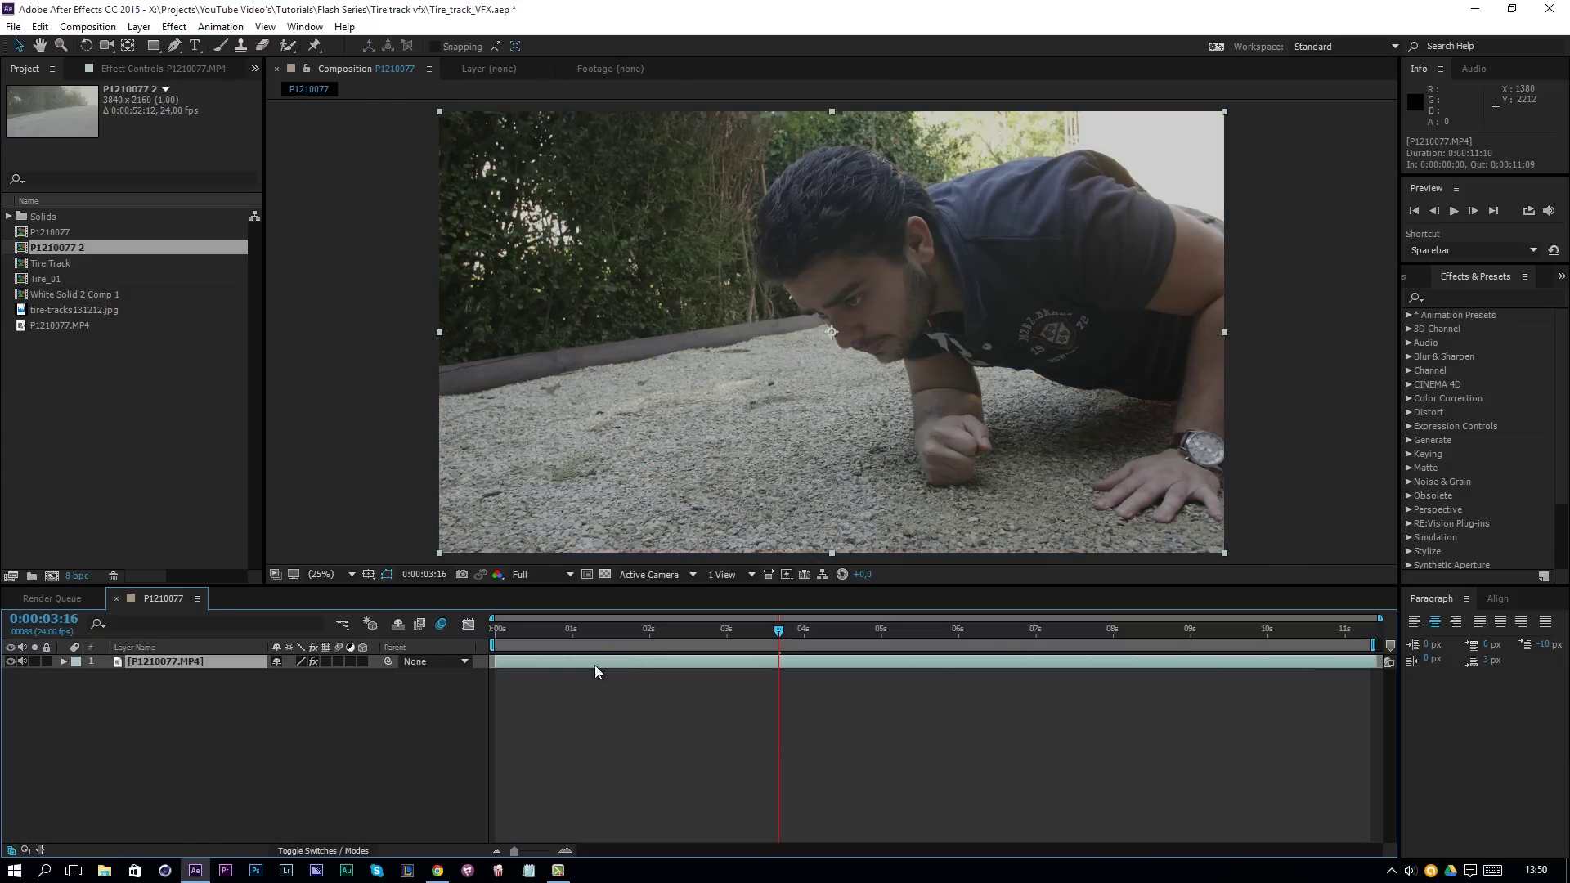
pyautogui.click(147, 68)
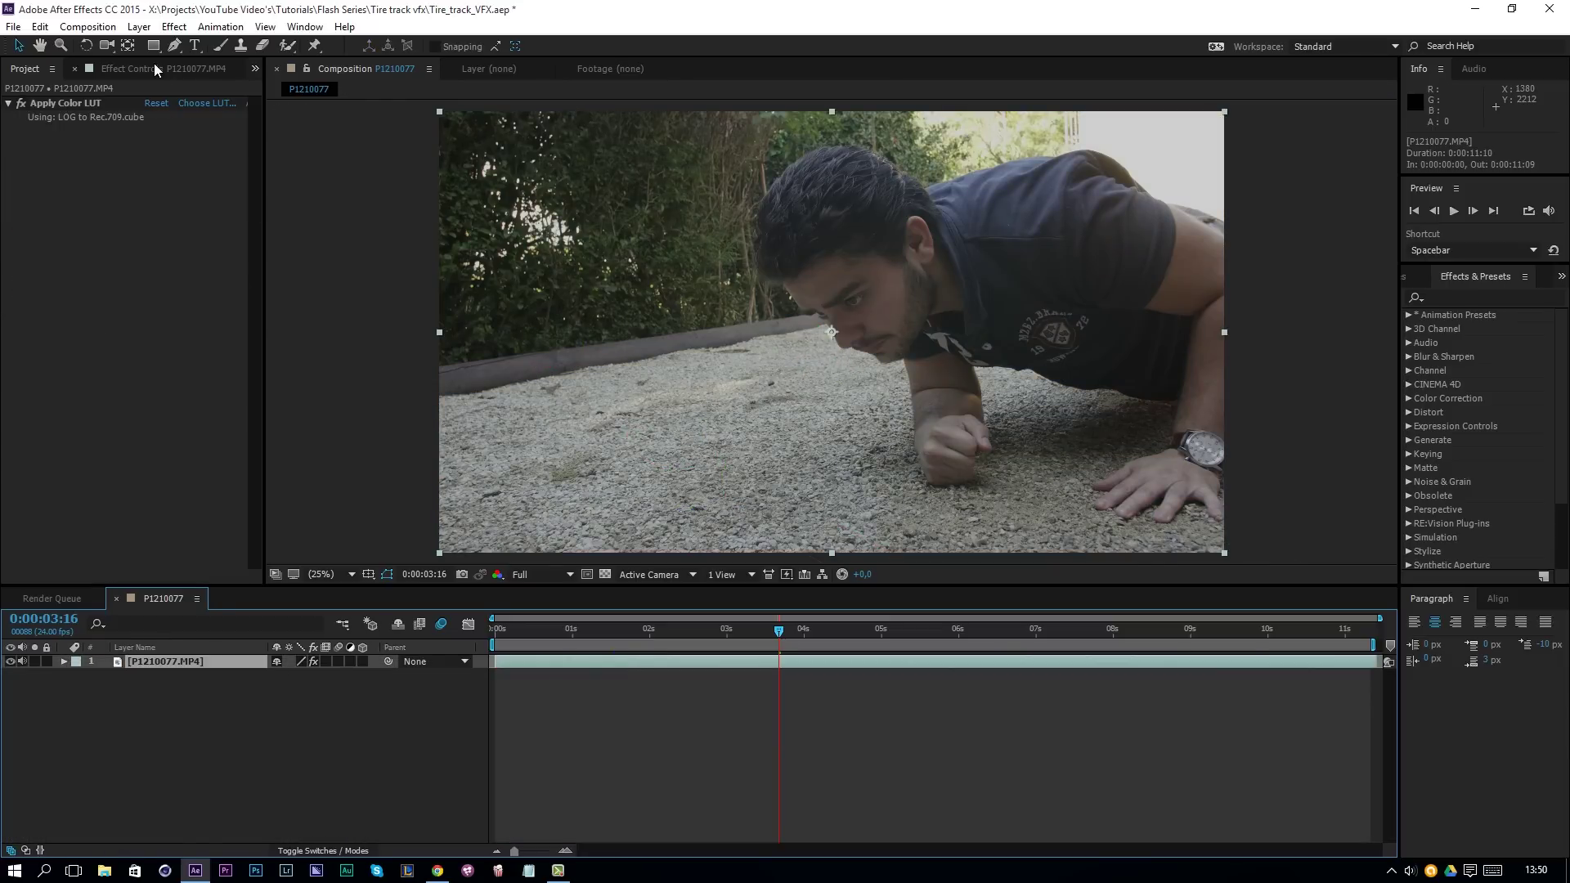
pyautogui.click(20, 104)
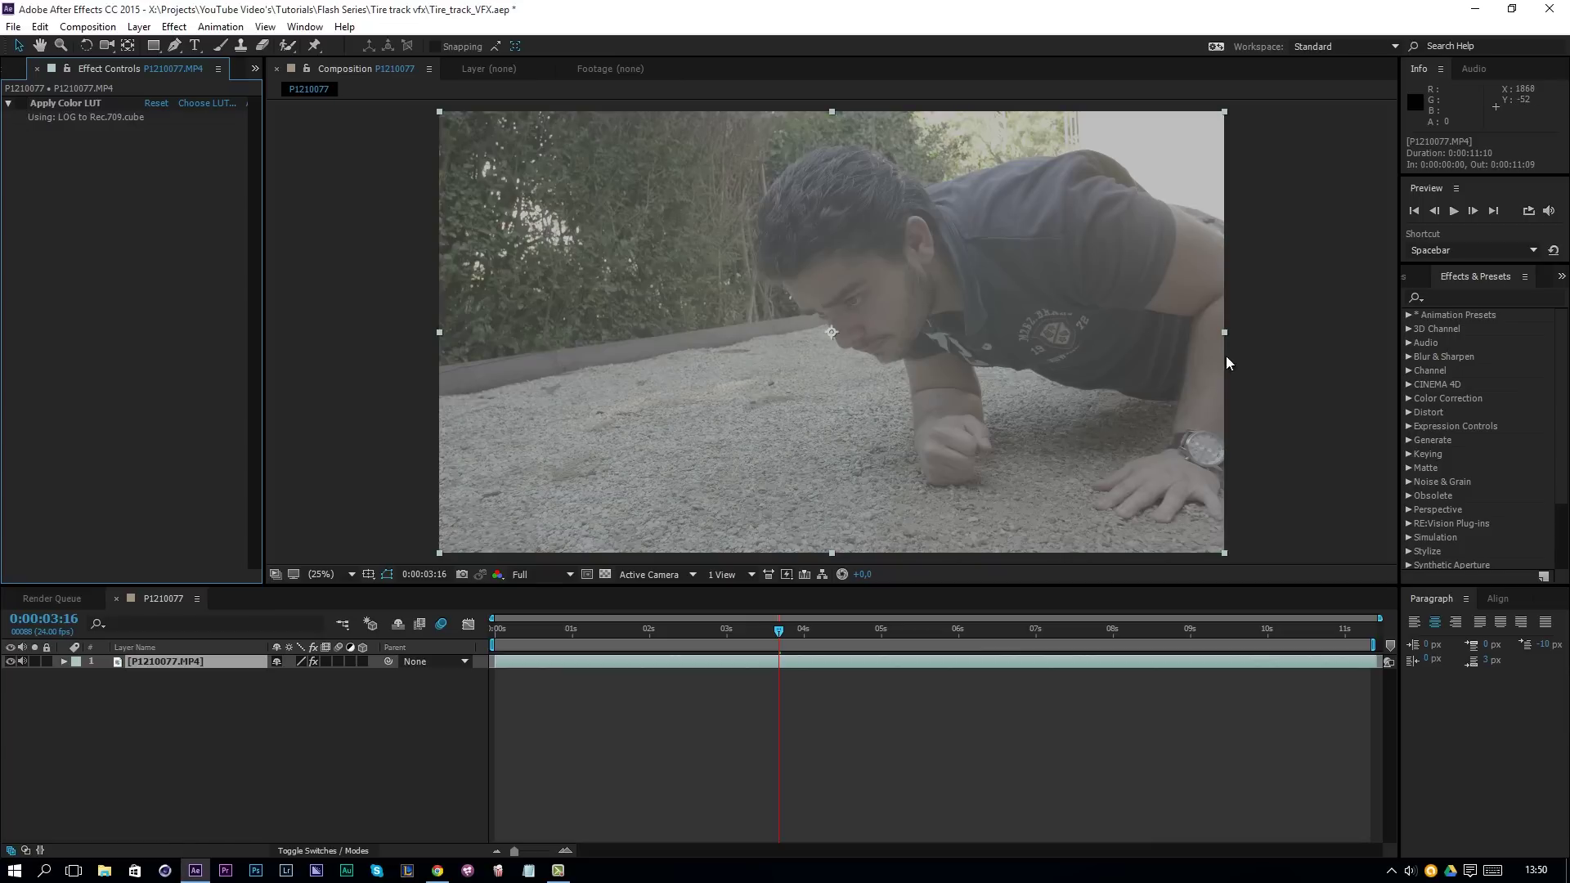
pyautogui.click(20, 104)
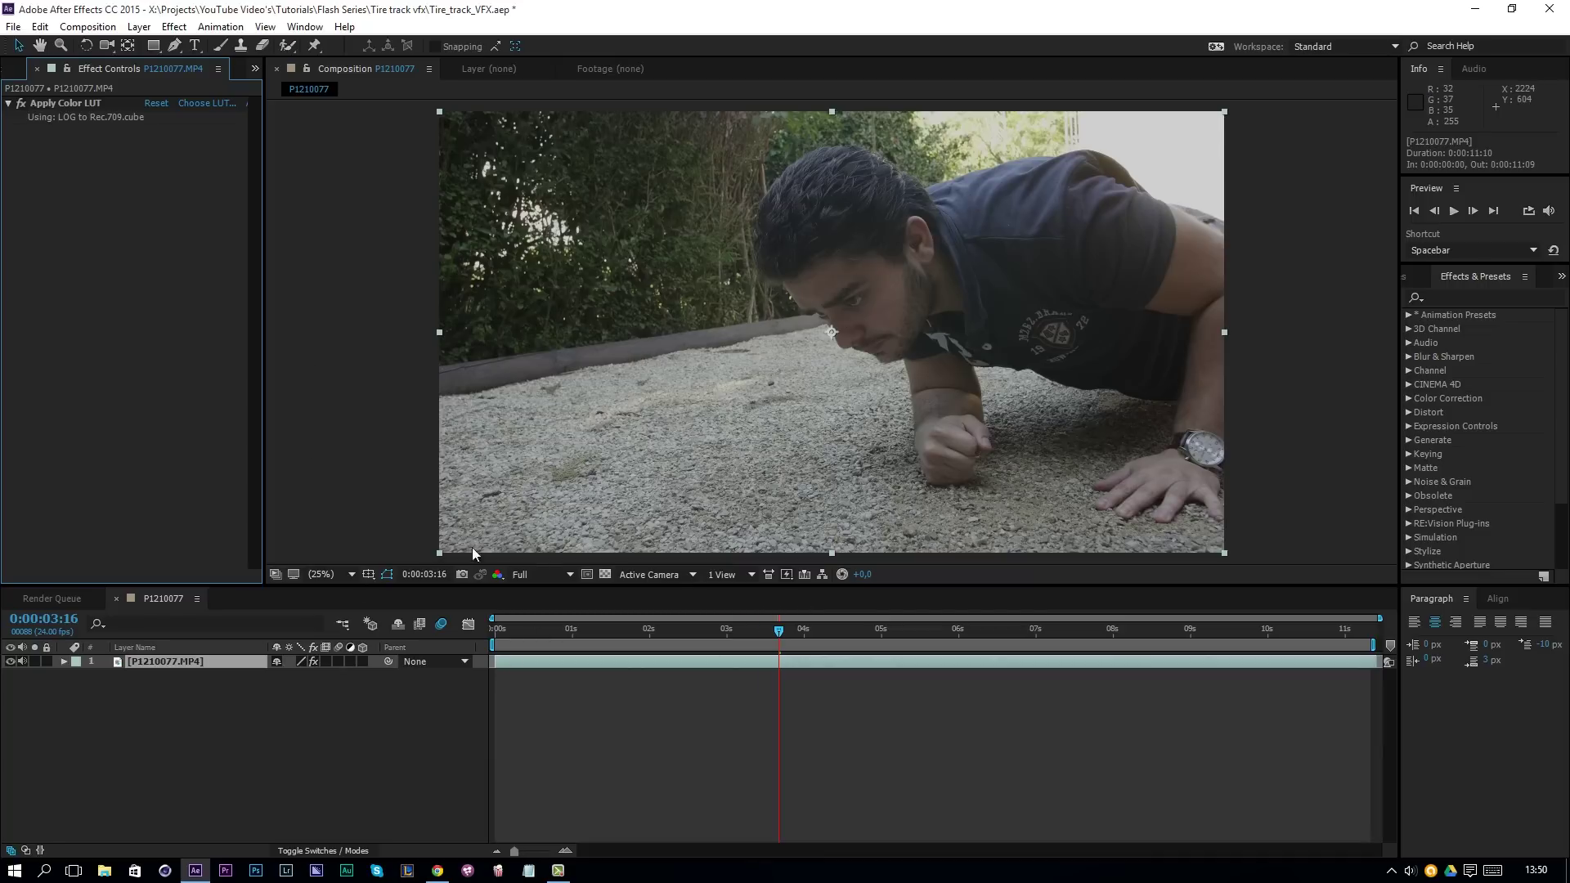
pyautogui.click(15, 72)
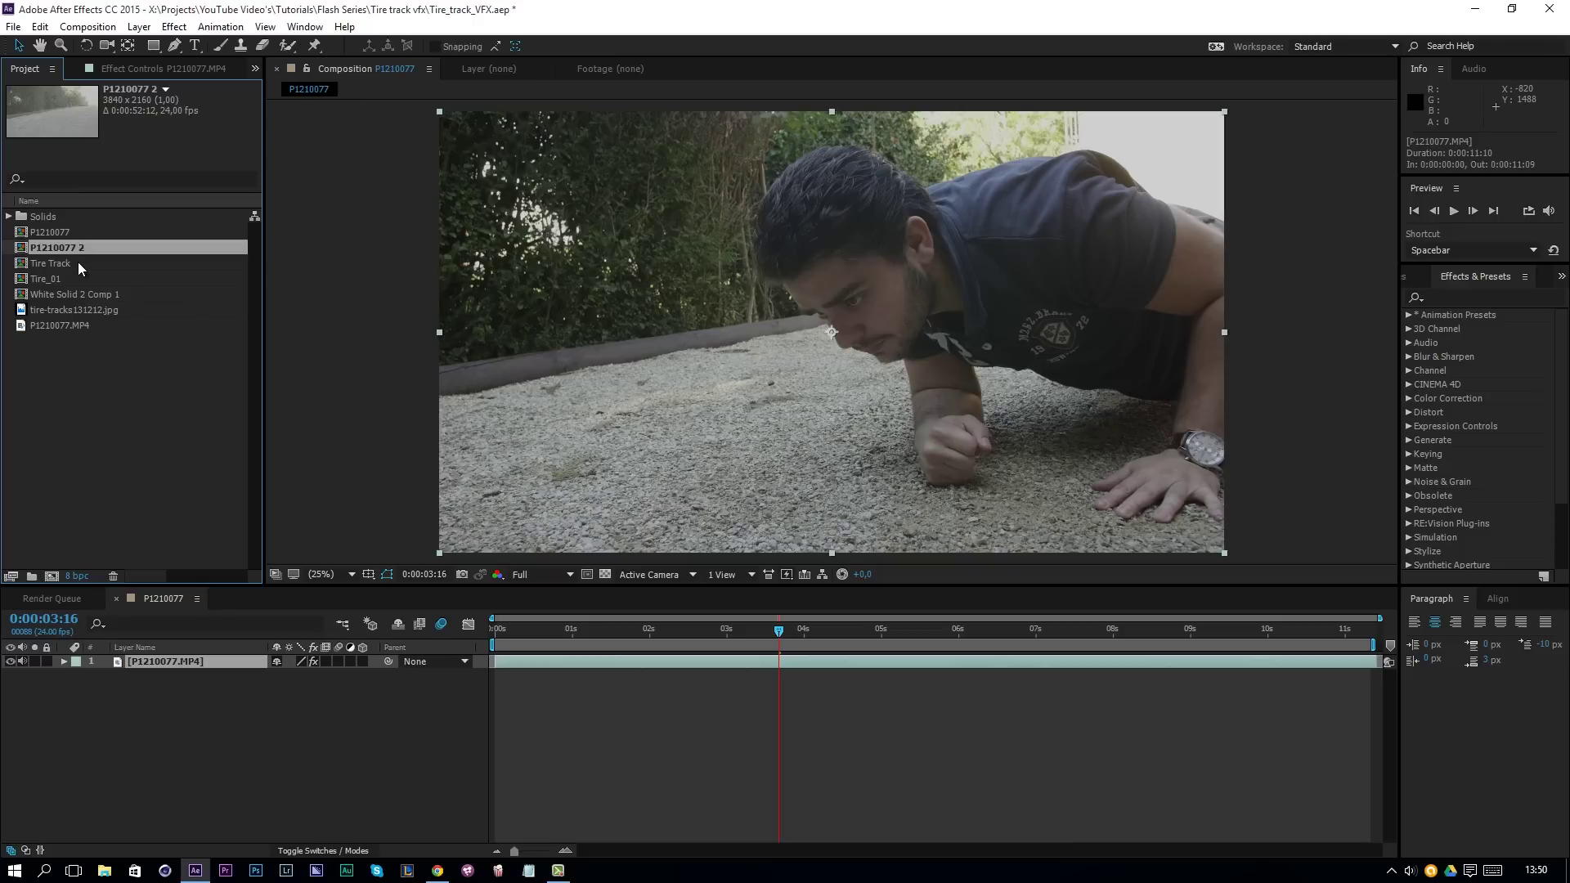
# - Preview tire-tracks131212.jpg, then create a new 2000×500 composition, Comp 1
pyautogui.doubleClick(67, 310)
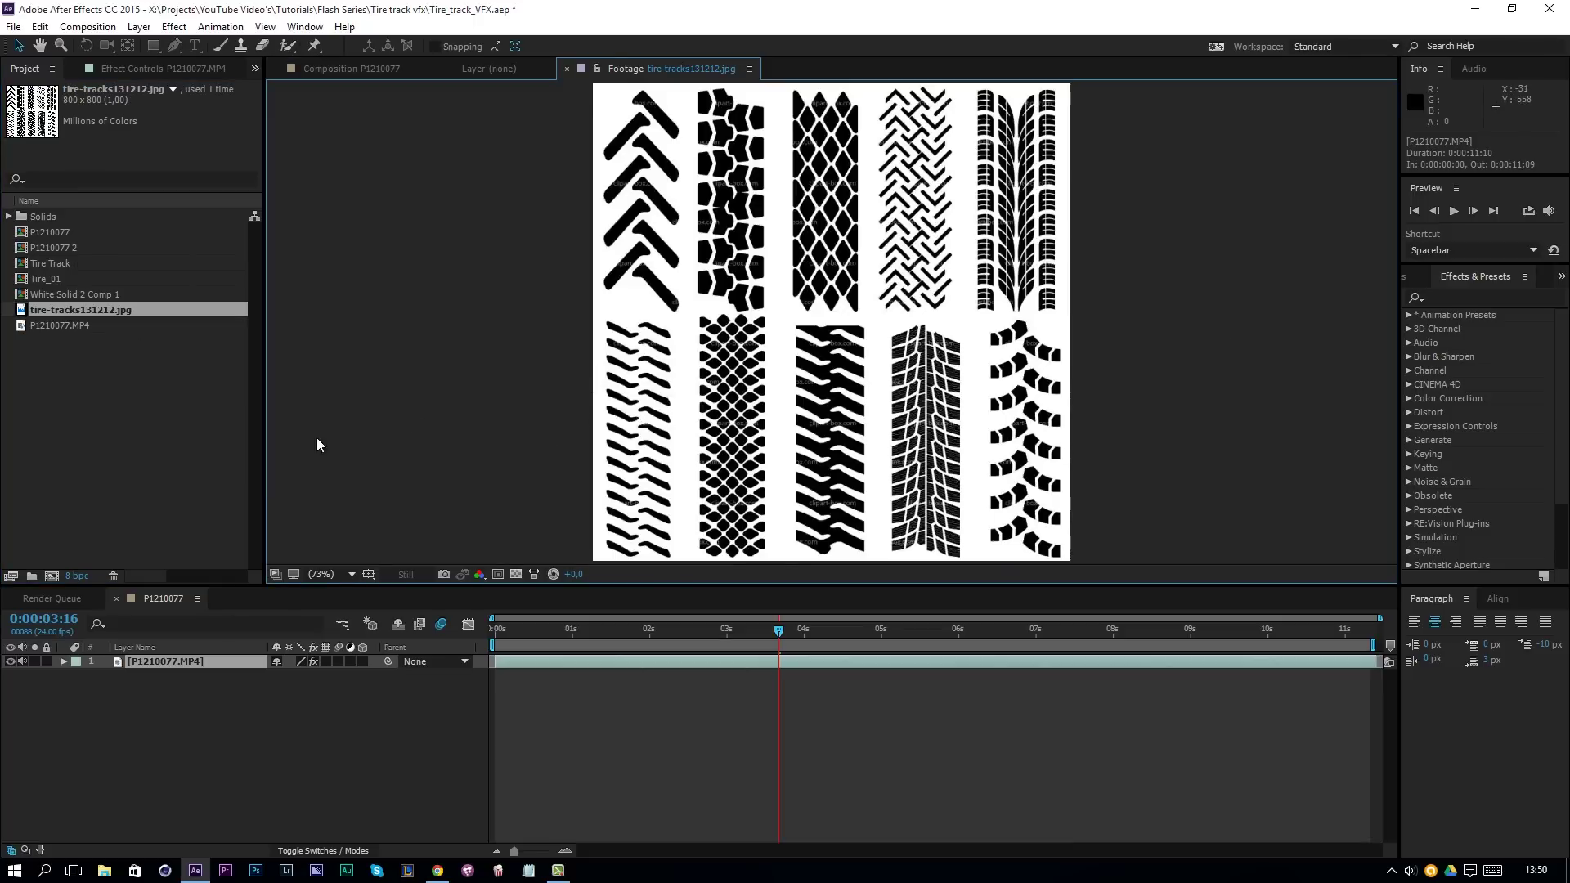
pyautogui.moveTo(119, 308); pyautogui.dragTo(52, 573)
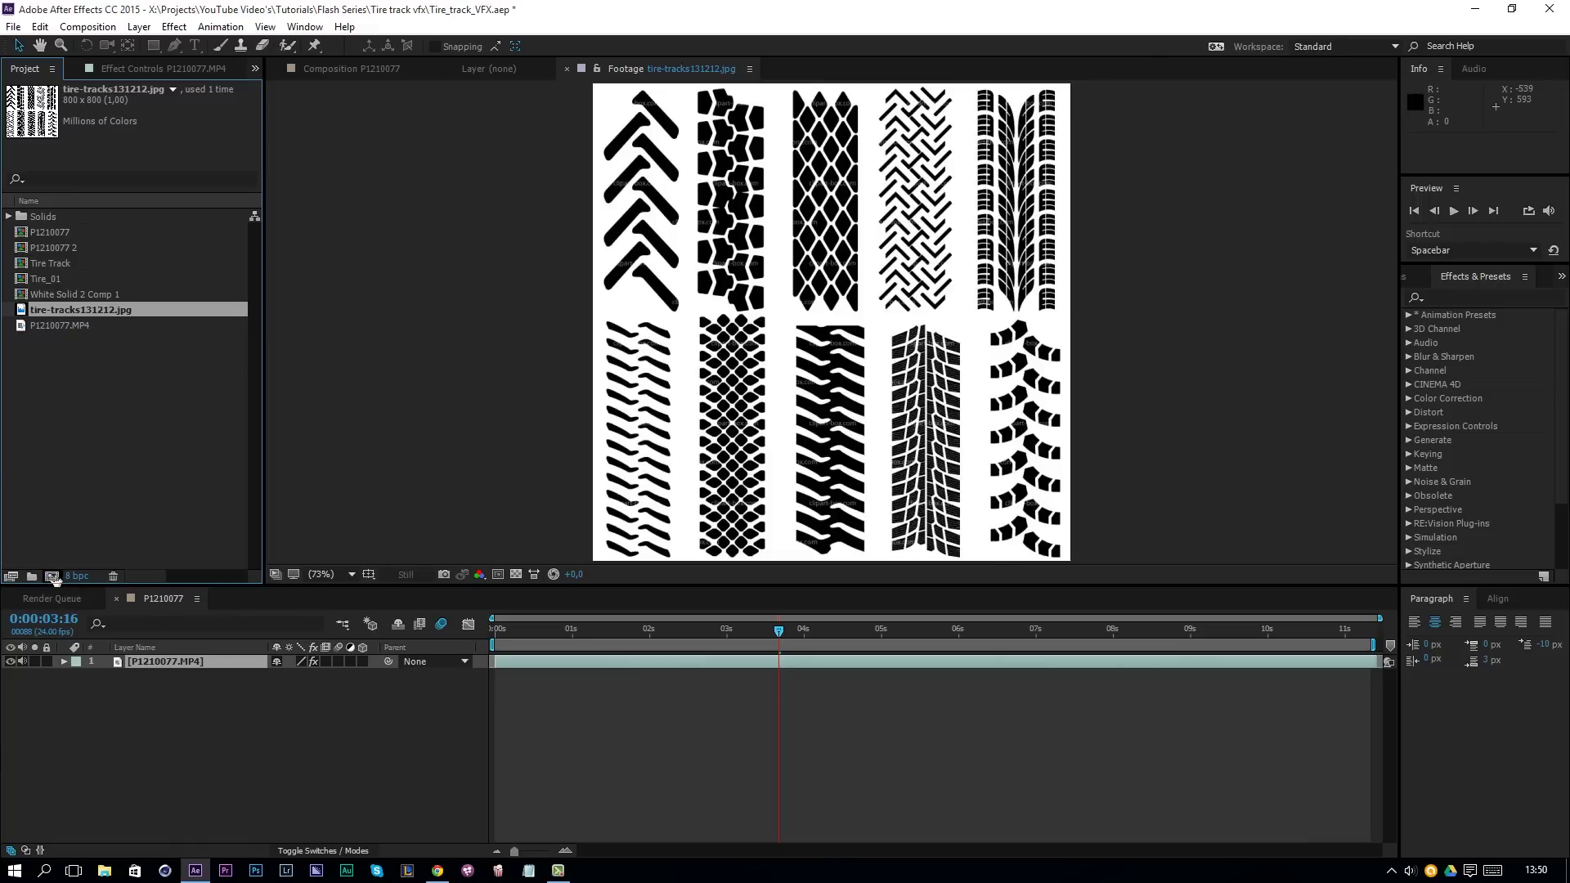
pyautogui.click(52, 576)
pyautogui.click(692, 340)
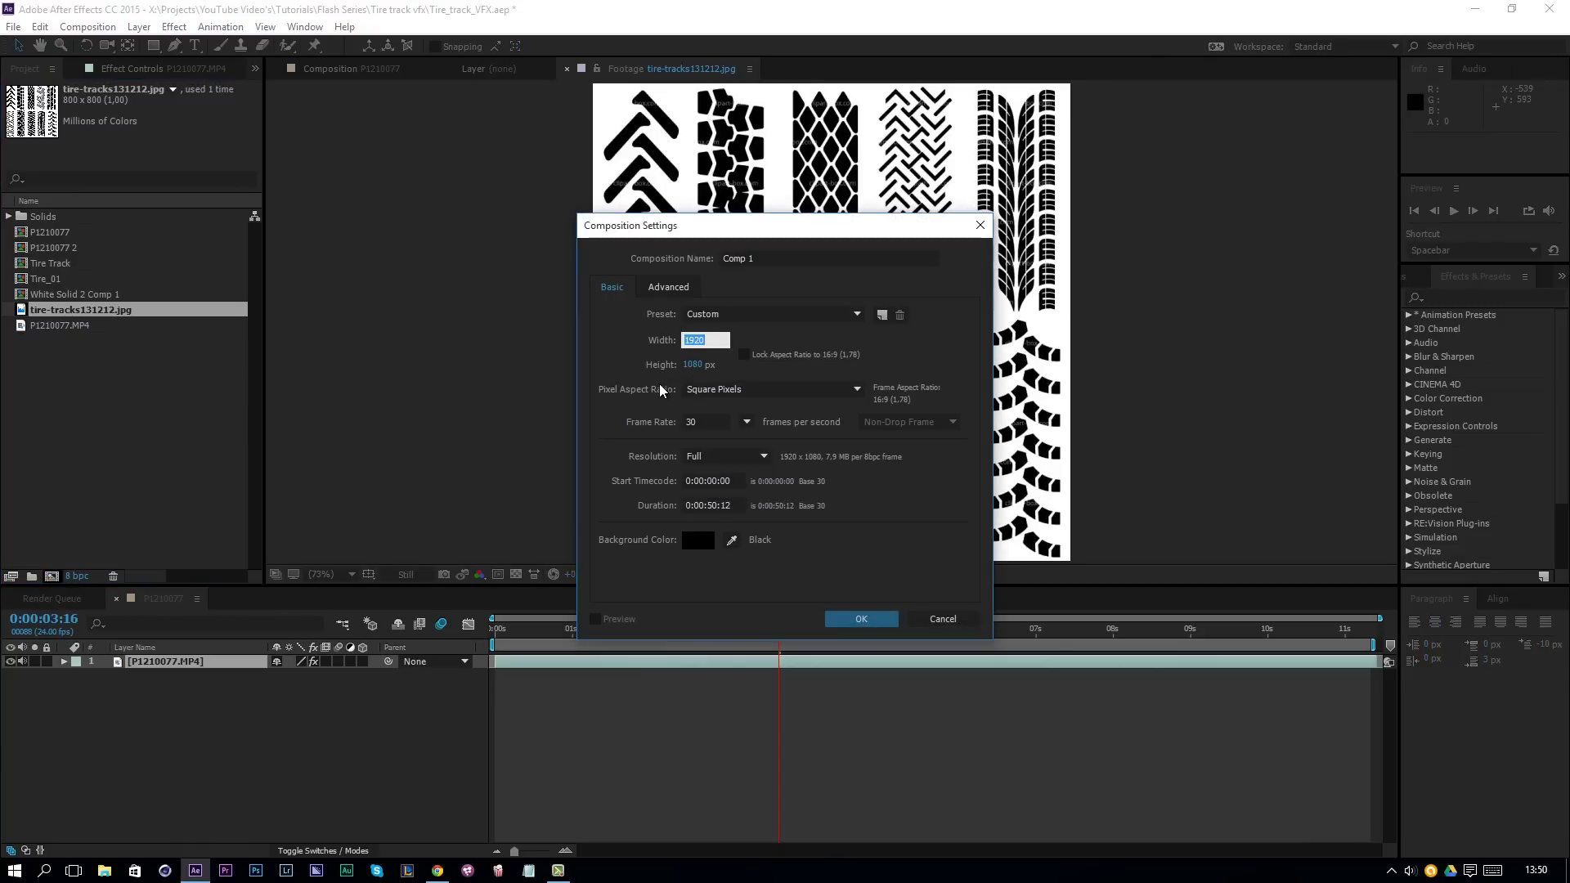
pyautogui.write('2000')
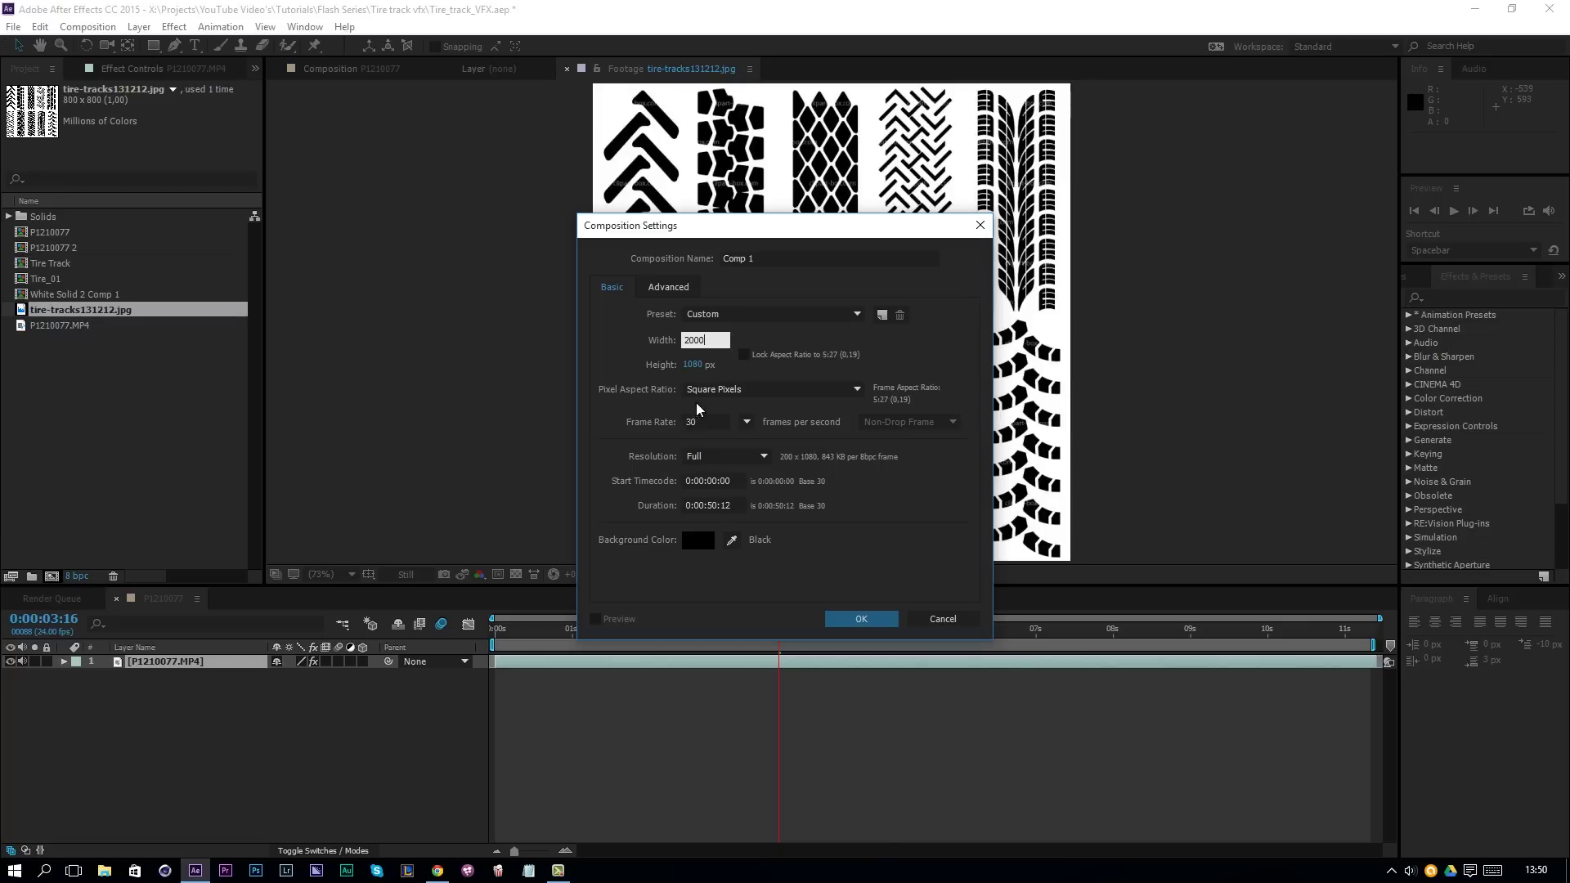
pyautogui.press('Tab')
pyautogui.write('500')
pyautogui.press('Return')
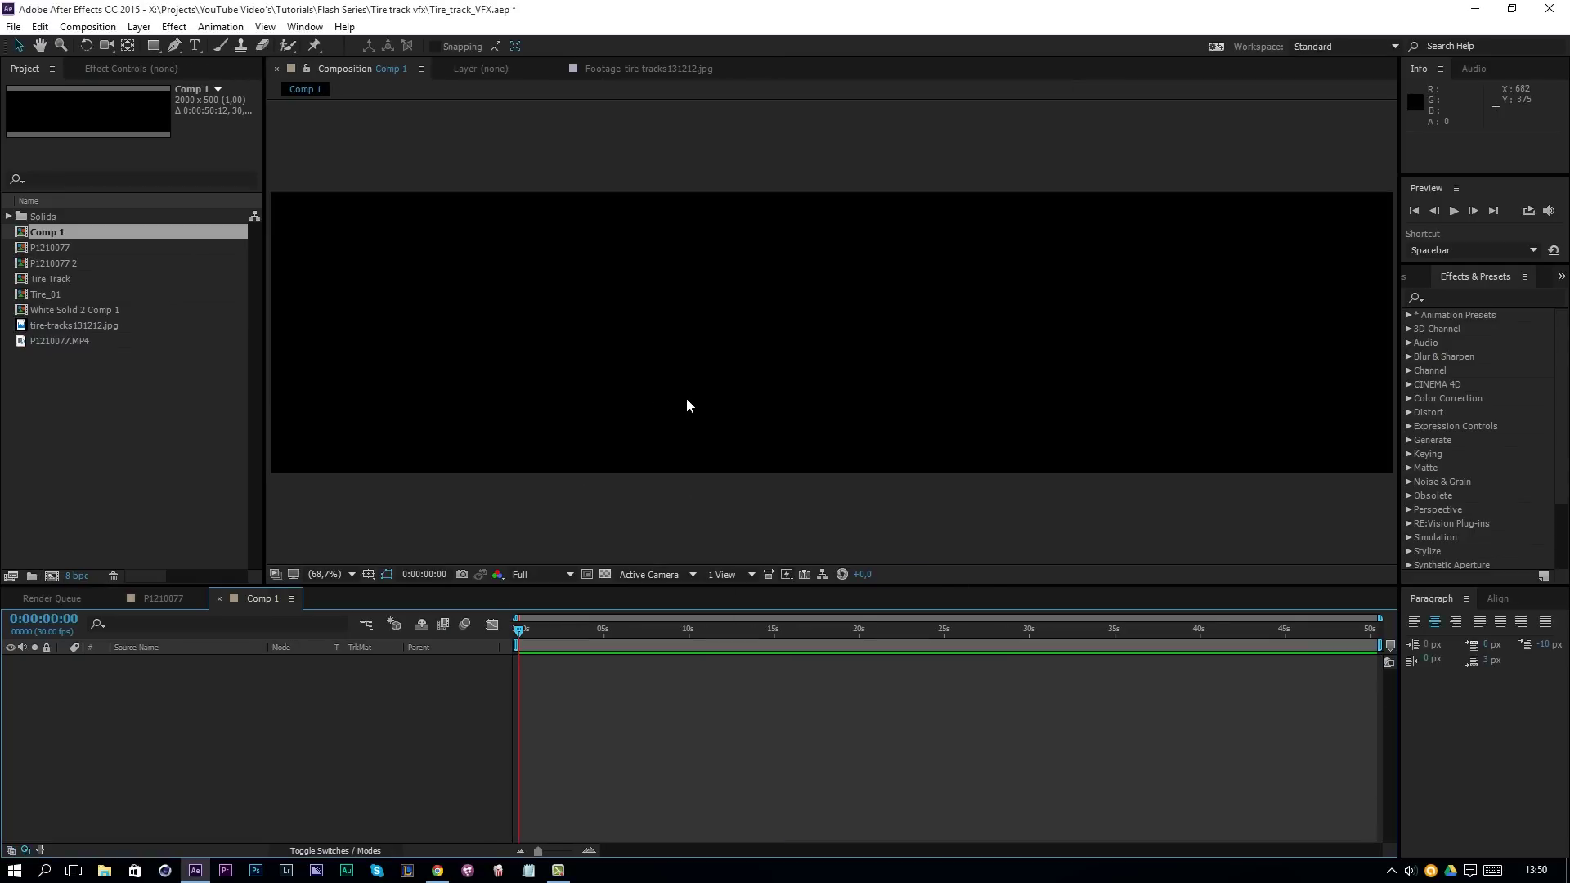
# - Add tire-tracks131212.jpg to Comp 1, rotate it -90°, and move it right and down
pyautogui.press(',')
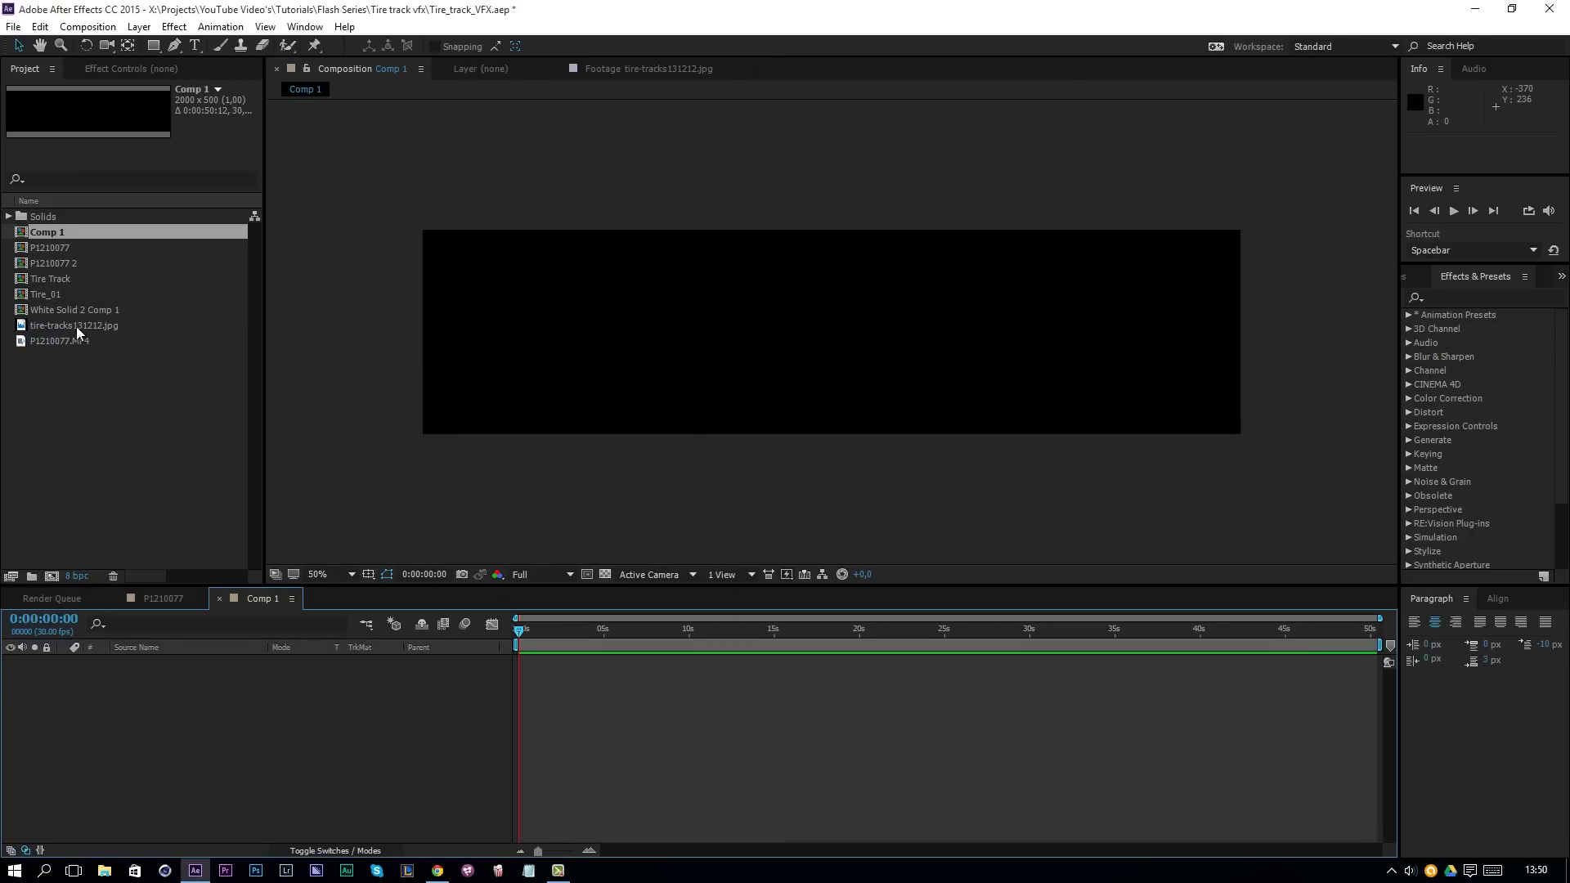
pyautogui.moveTo(76, 327); pyautogui.dragTo(284, 718)
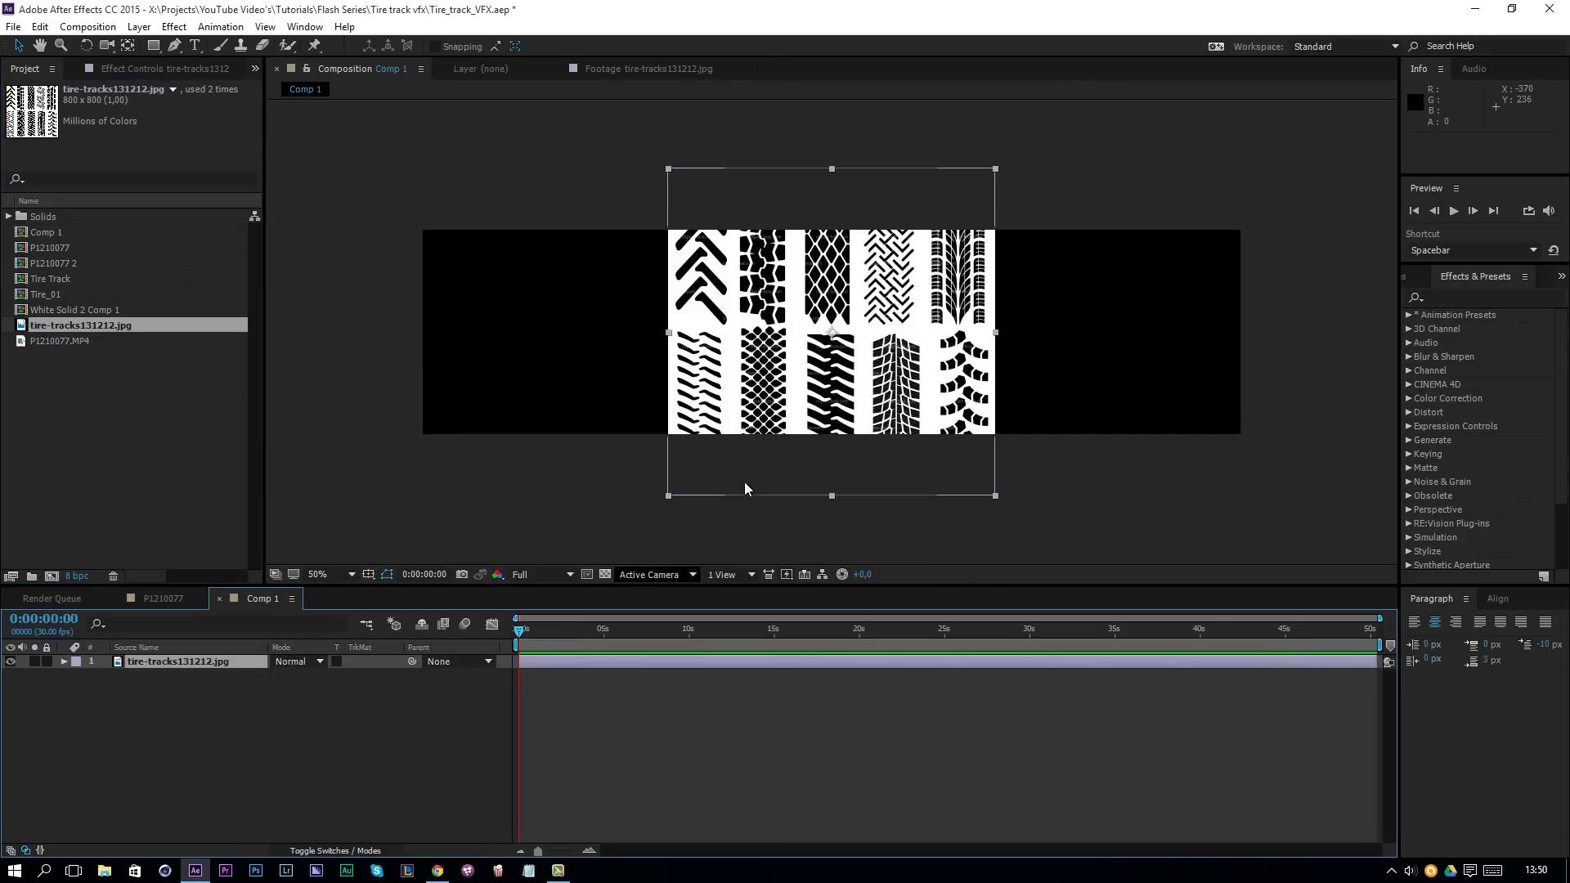
pyautogui.press('w')
pyautogui.moveTo(745, 489); pyautogui.dragTo(944, 399)
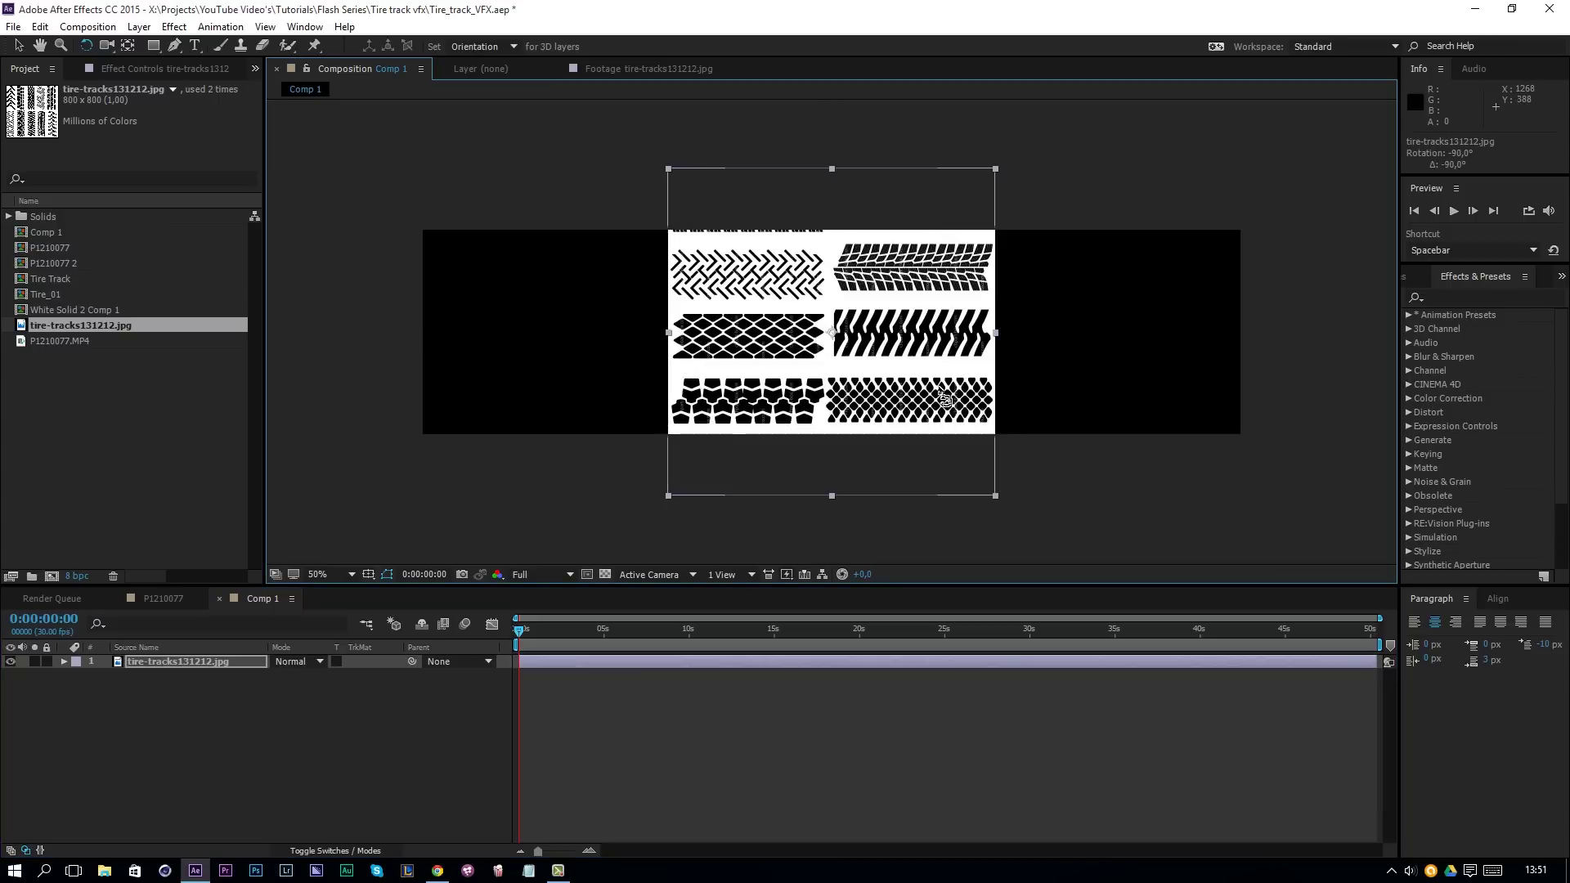
pyautogui.press('v')
pyautogui.moveTo(763, 210); pyautogui.dragTo(856, 345)
# - Scale the tire-tracks layer to 298% and nudge it into place
pyautogui.press('s')
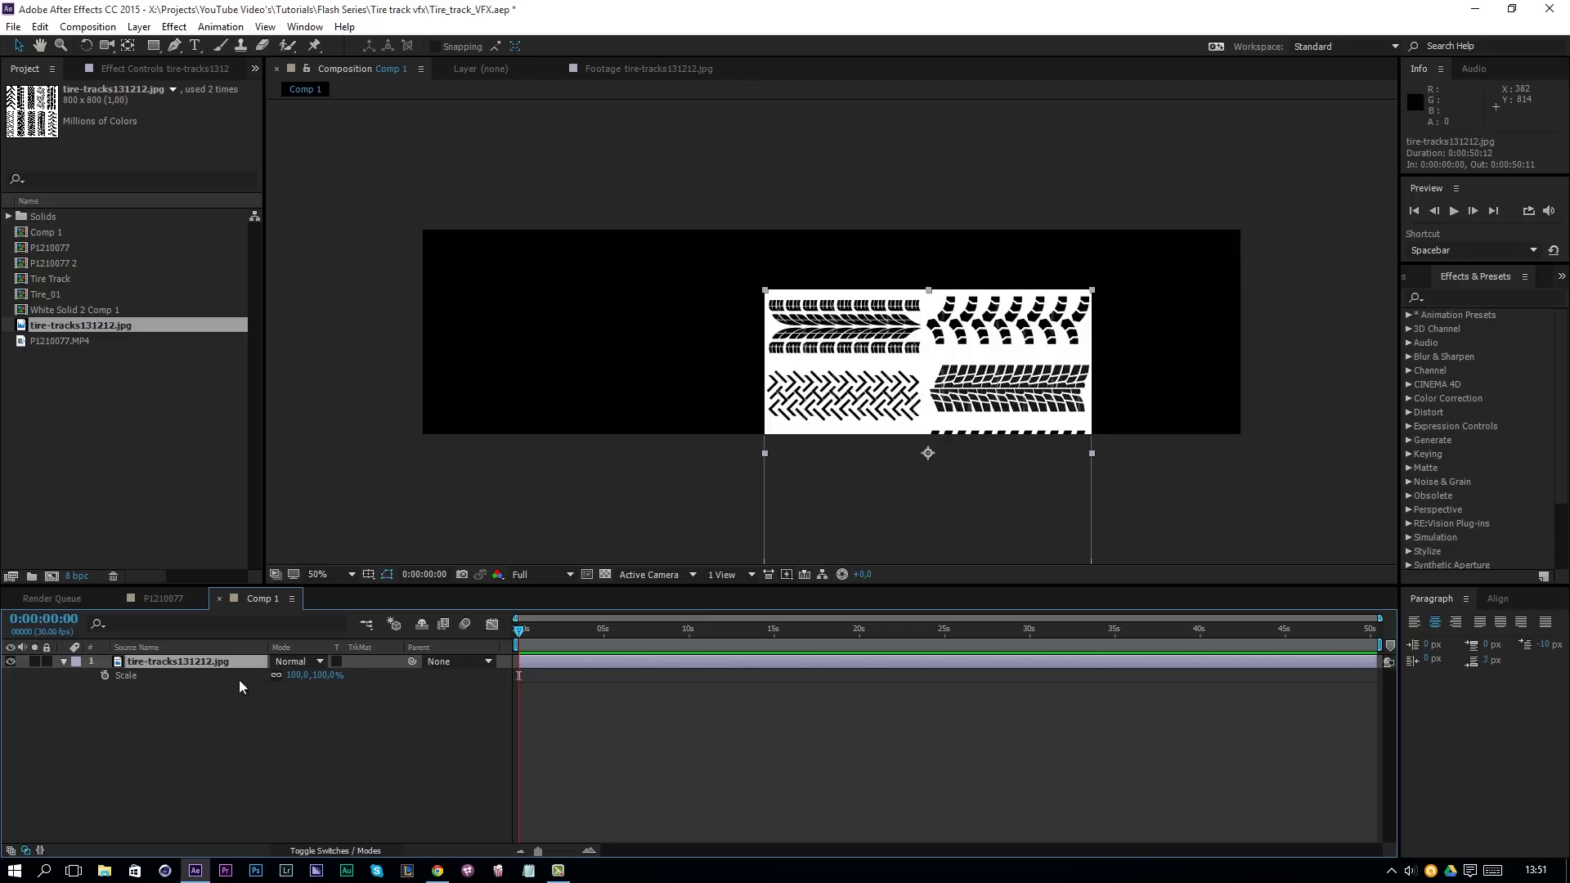
pyautogui.moveTo(315, 675); pyautogui.dragTo(490, 682)
pyautogui.moveTo(853, 418)
pyautogui.mouseDown()
pyautogui.moveTo(856, 398)
pyautogui.moveTo(839, 417)
pyautogui.mouseUp()
pyautogui.moveTo(564, 342); pyautogui.dragTo(555, 327)
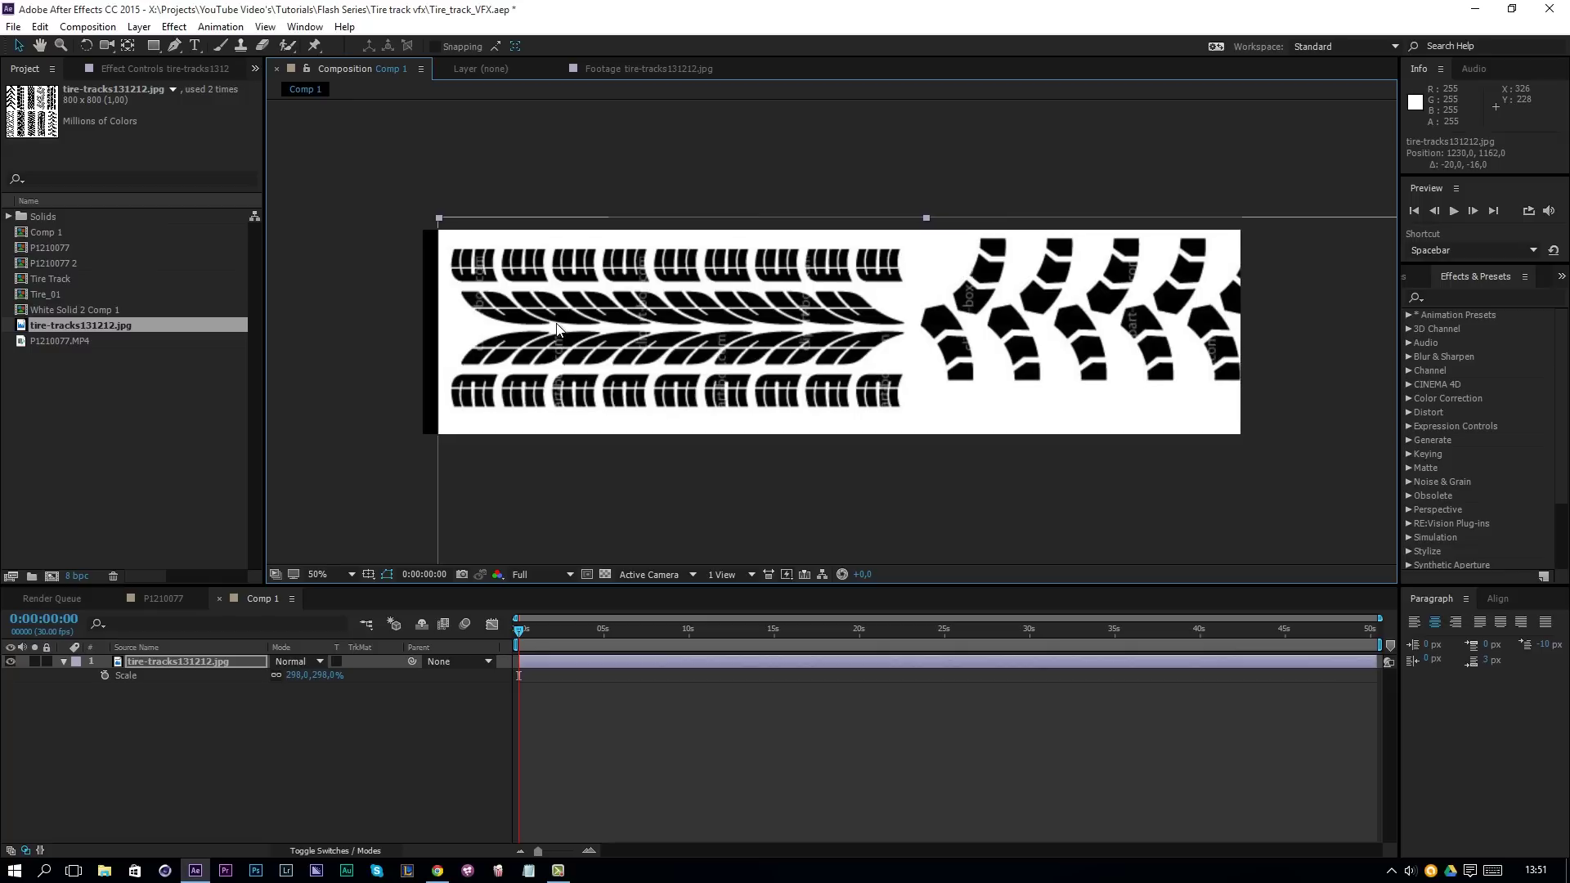
# - Add a pure red (FF0000) 2000×500 solid, Red Solid 2, above the tire tracks
pyautogui.rightClick(189, 716)
pyautogui.moveTo(258, 562)
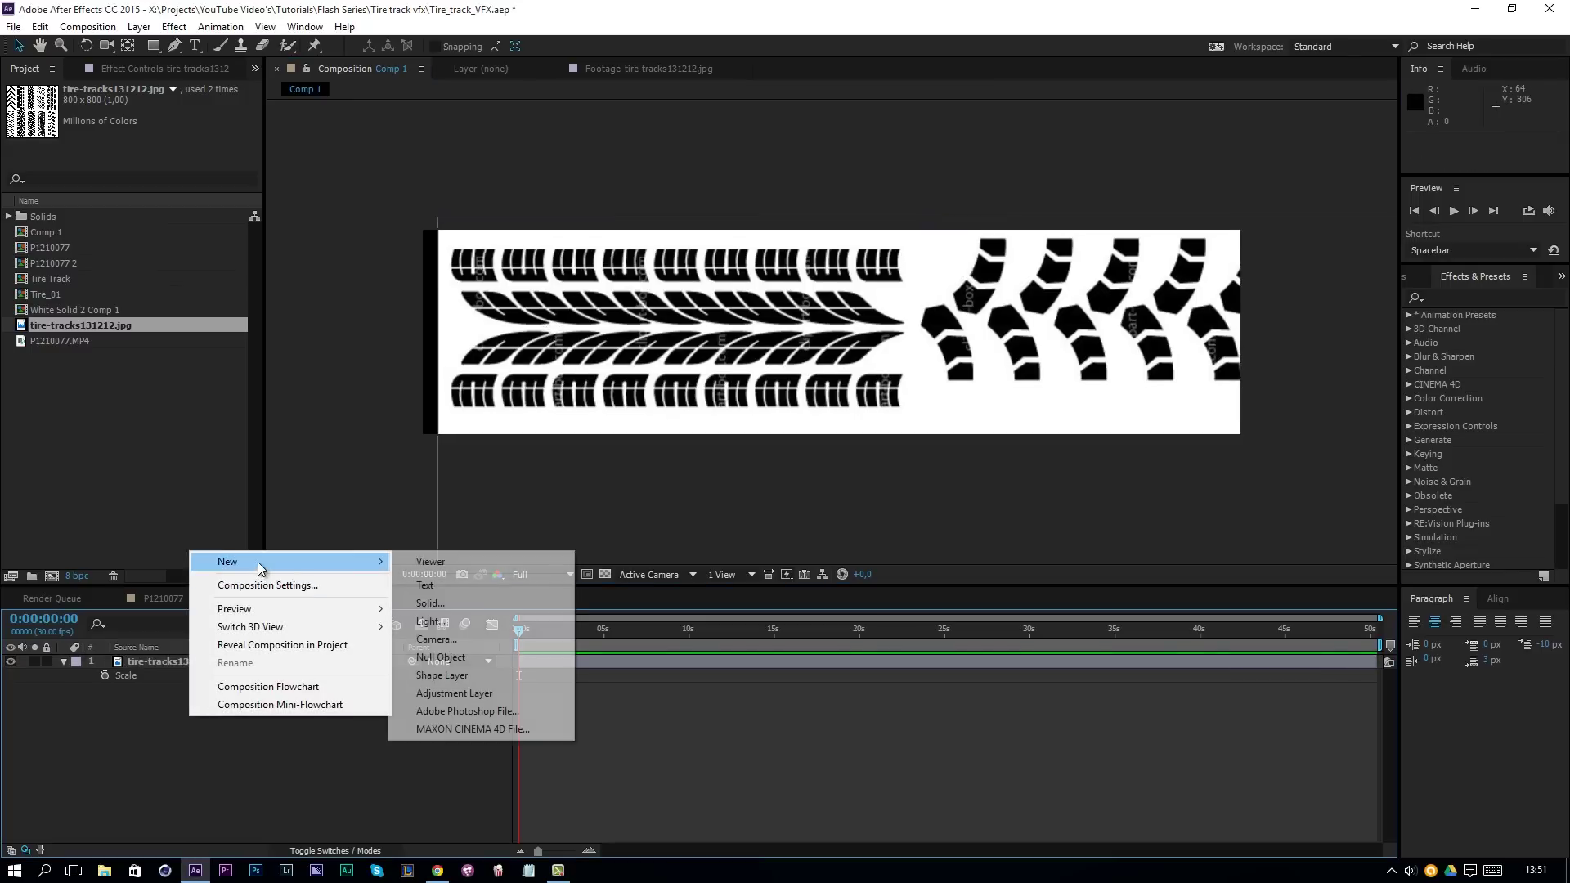
pyautogui.click(449, 597)
pyautogui.click(765, 542)
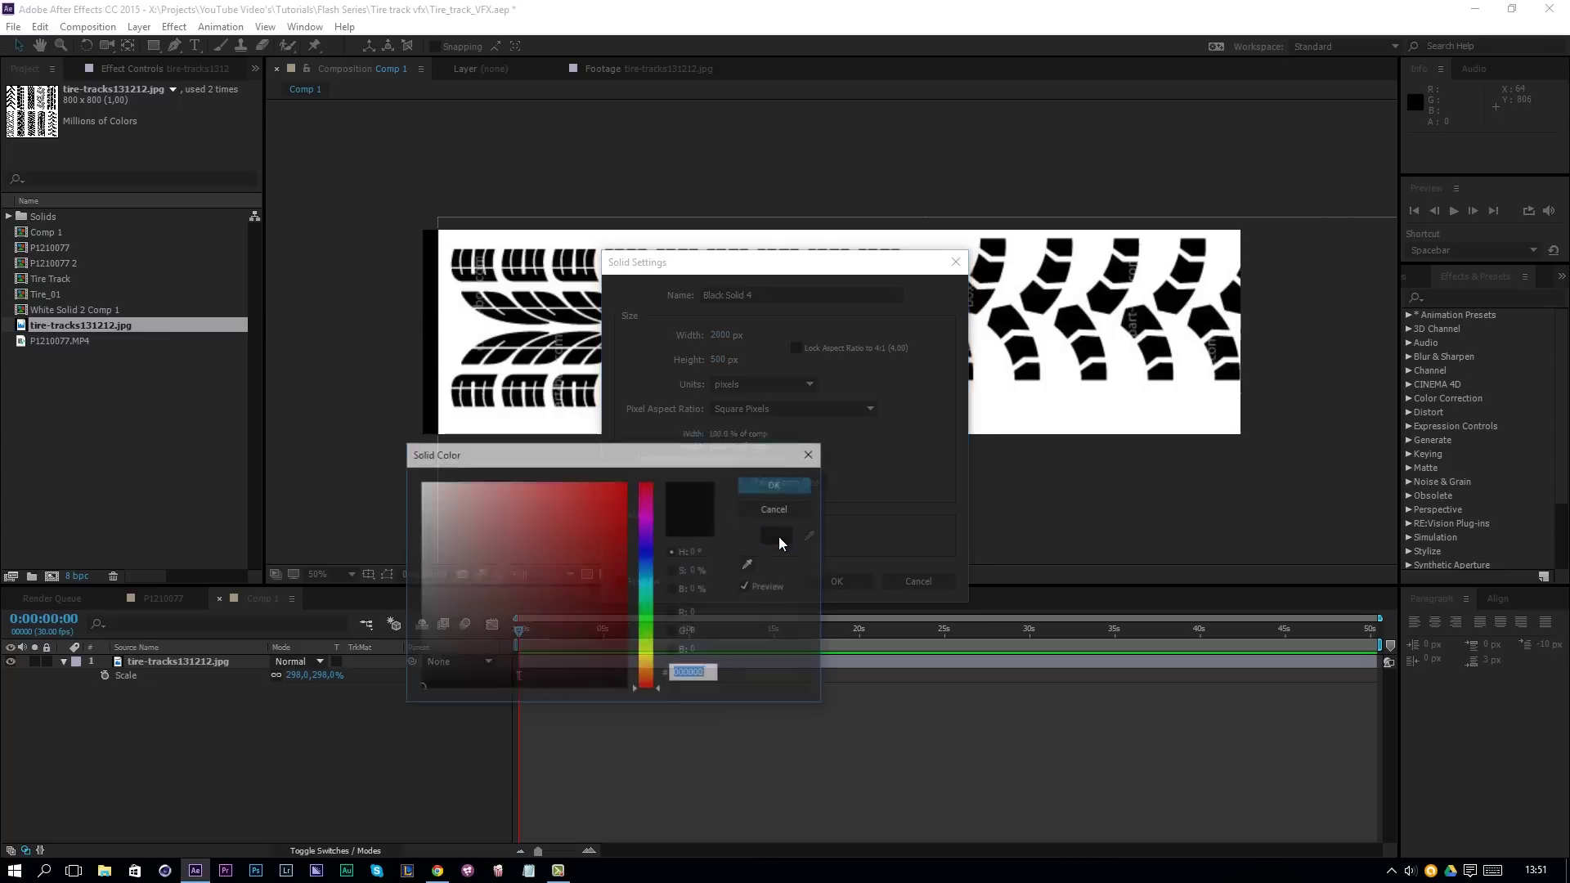
pyautogui.moveTo(567, 535); pyautogui.dragTo(675, 433)
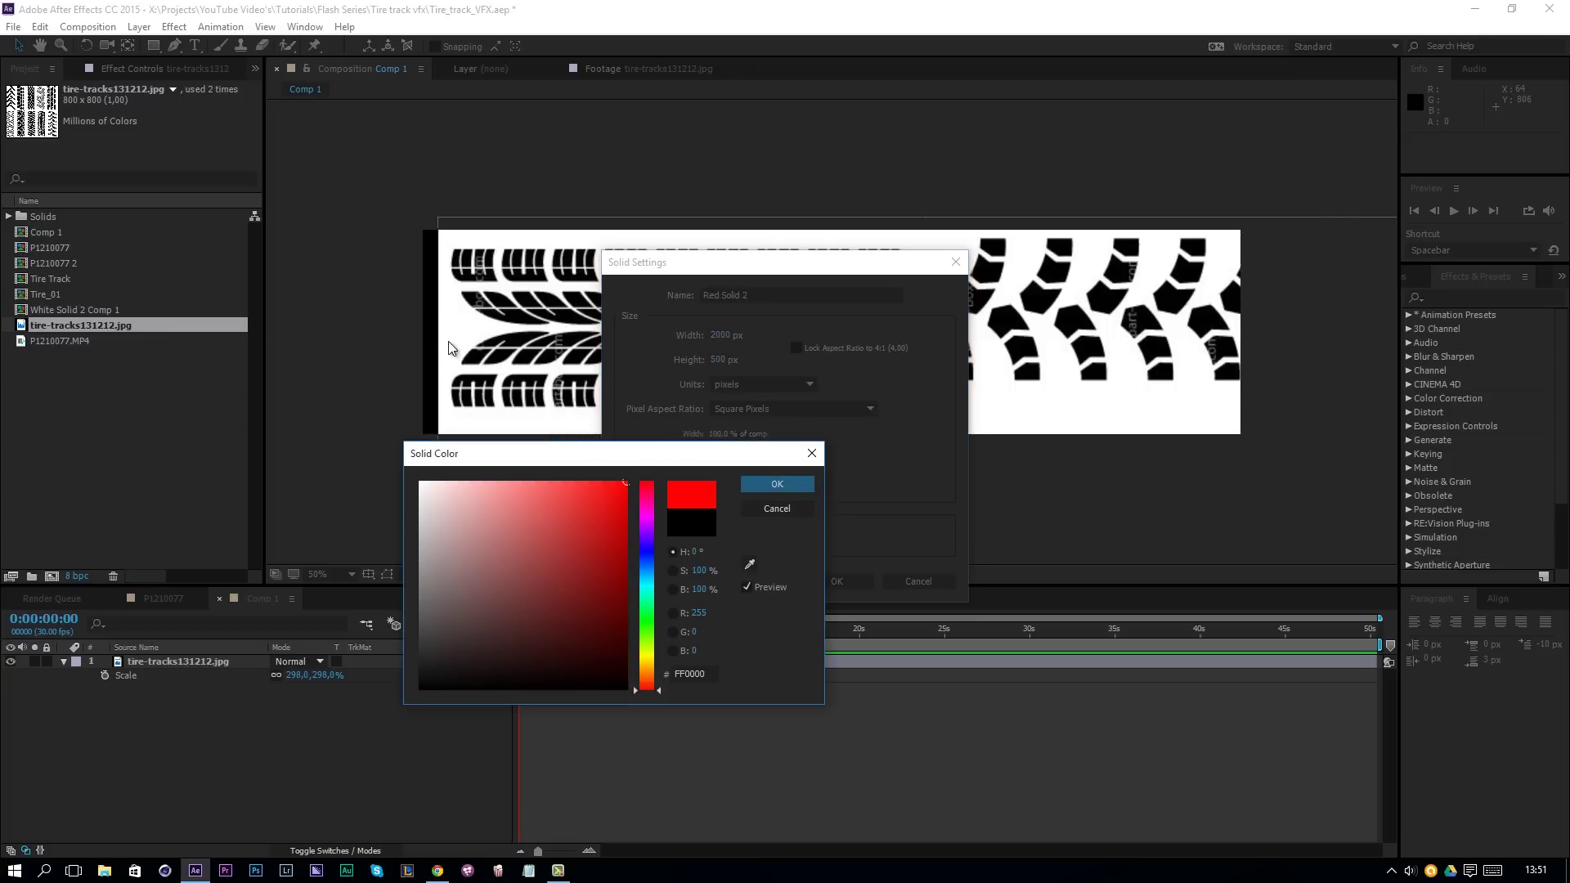
pyautogui.click(769, 491)
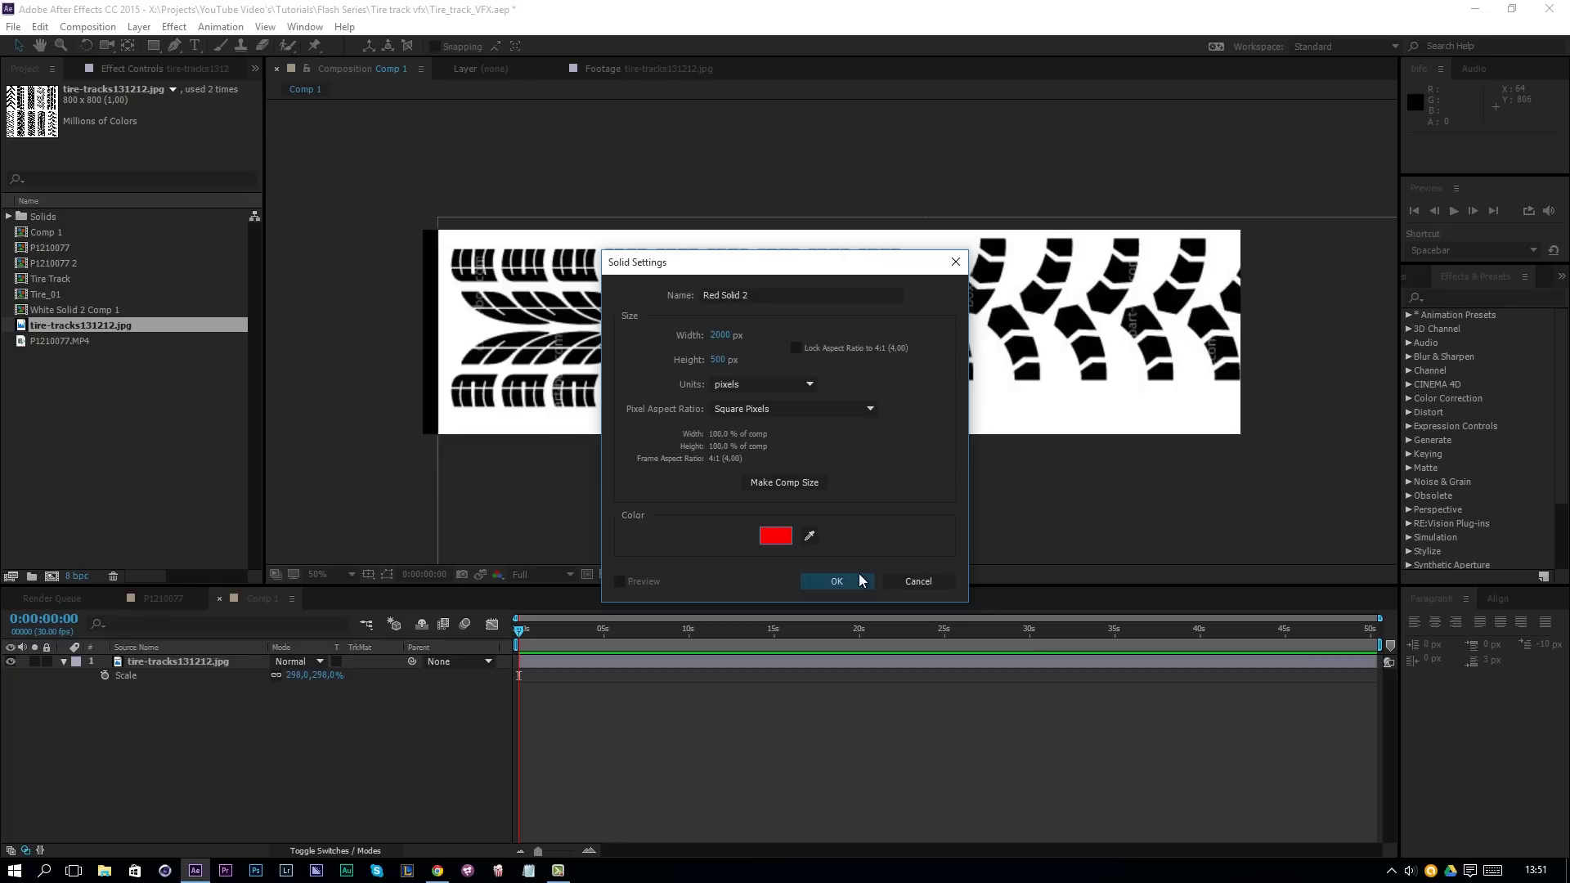
pyautogui.click(836, 581)
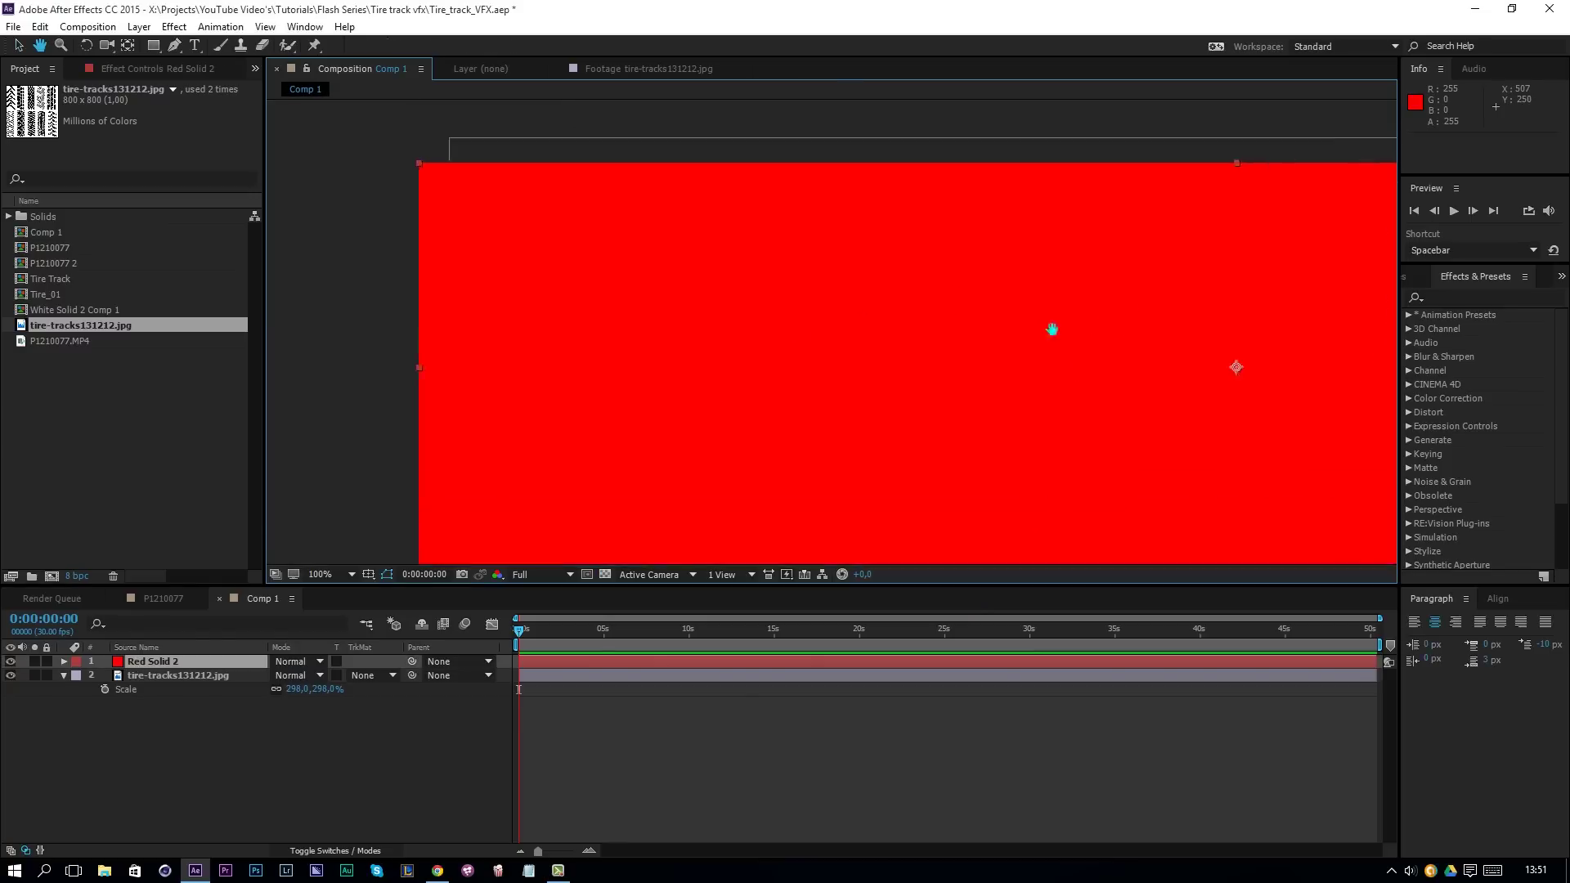
pyautogui.moveTo(852, 176); pyautogui.dragTo(744, 312)
# - Hide Red Solid 2 to reveal the tracks and pan to the image's left edge
pyautogui.press('v')
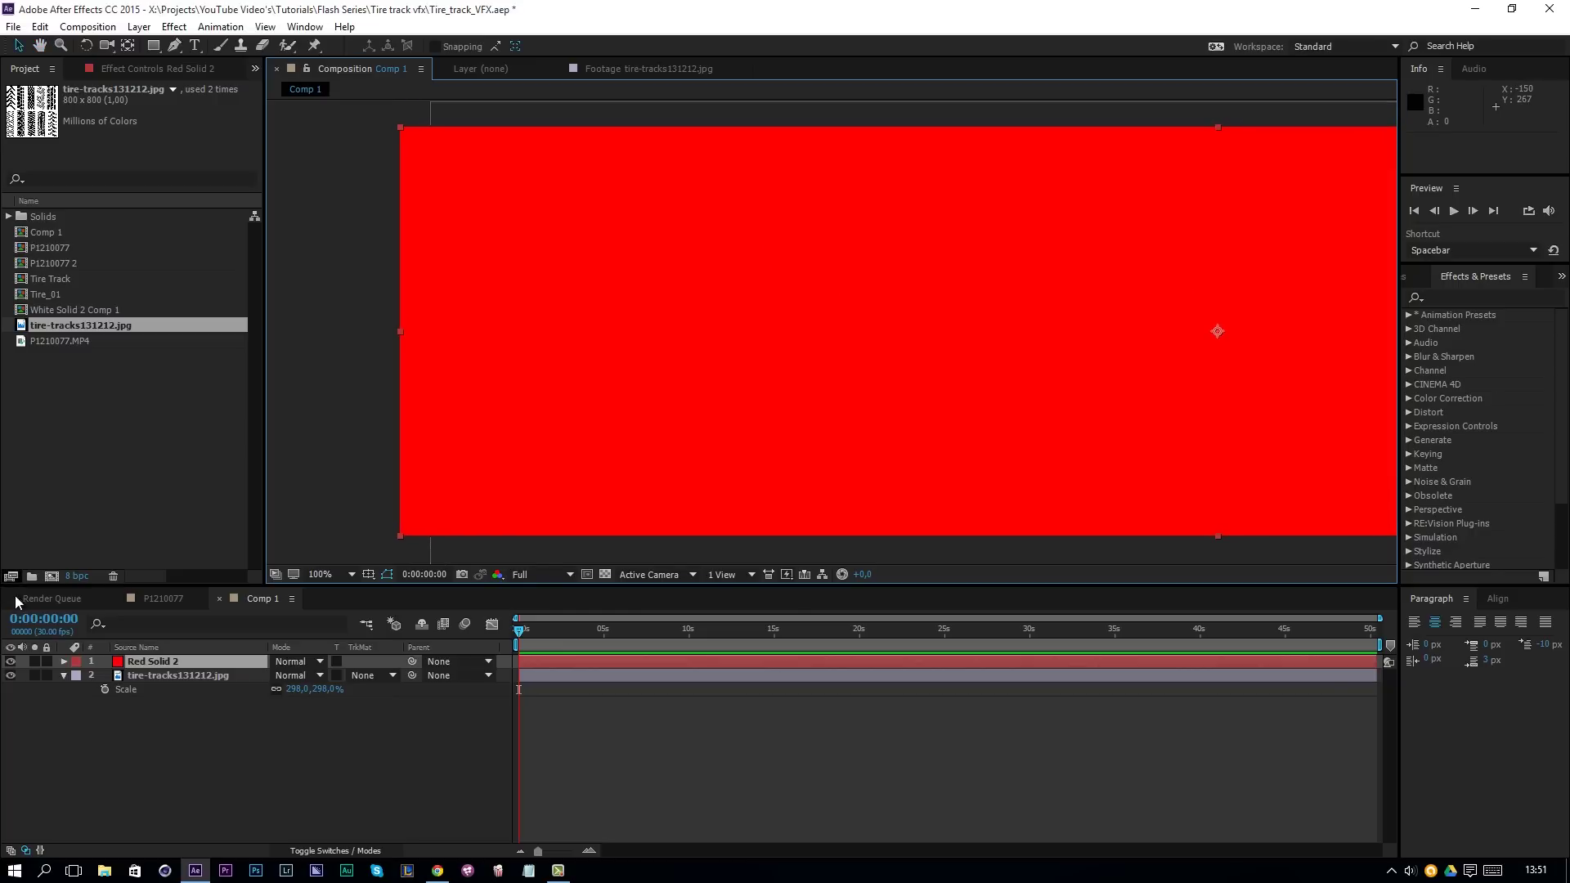
pyautogui.click(9, 661)
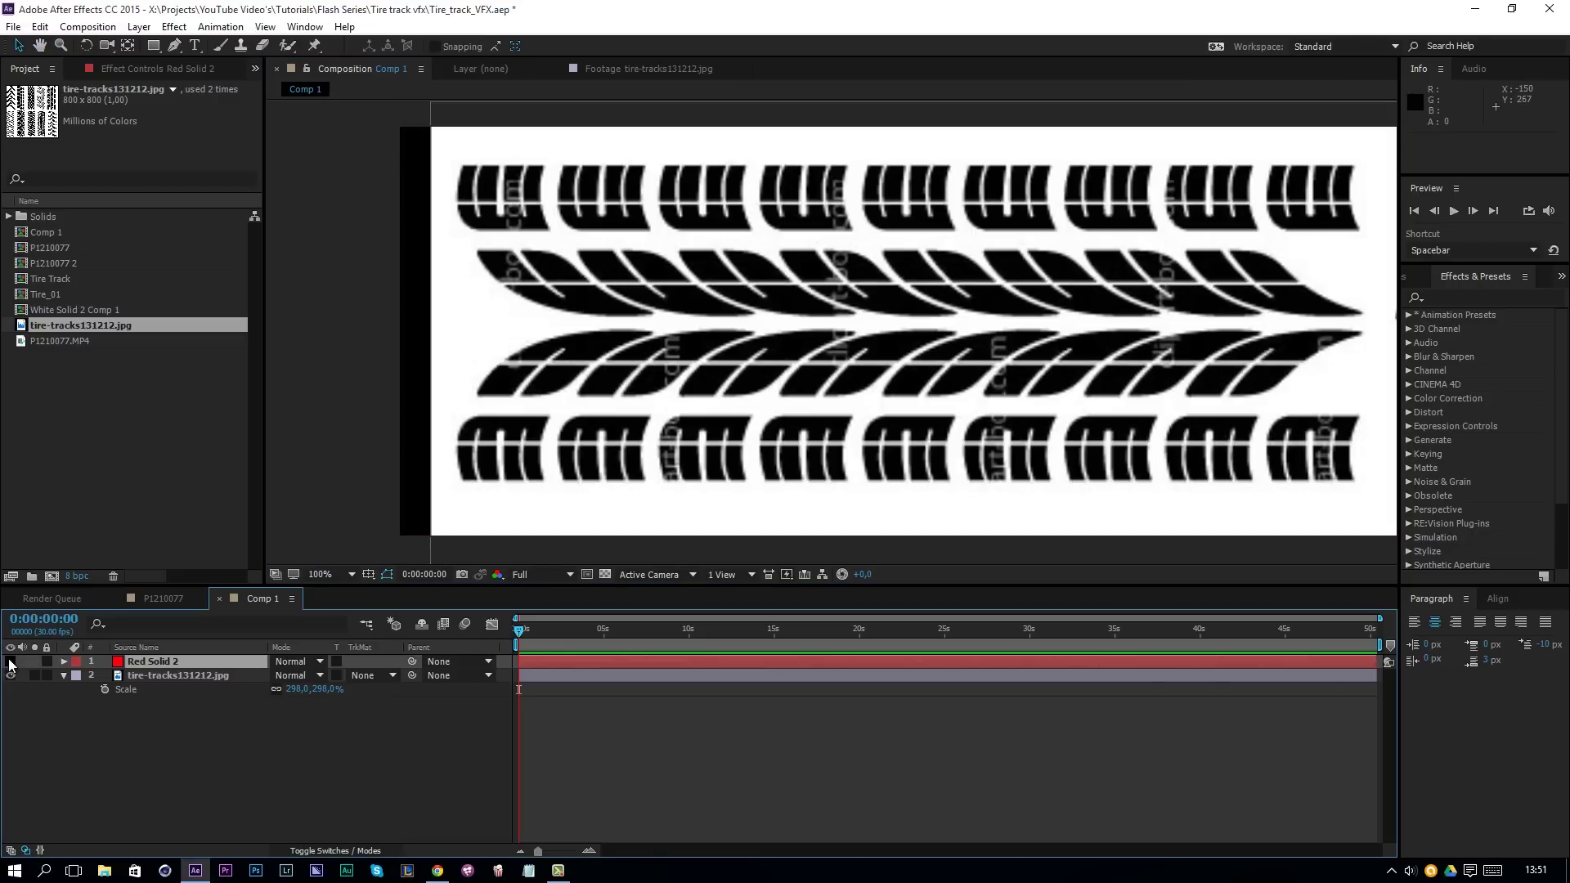
pyautogui.click(174, 44)
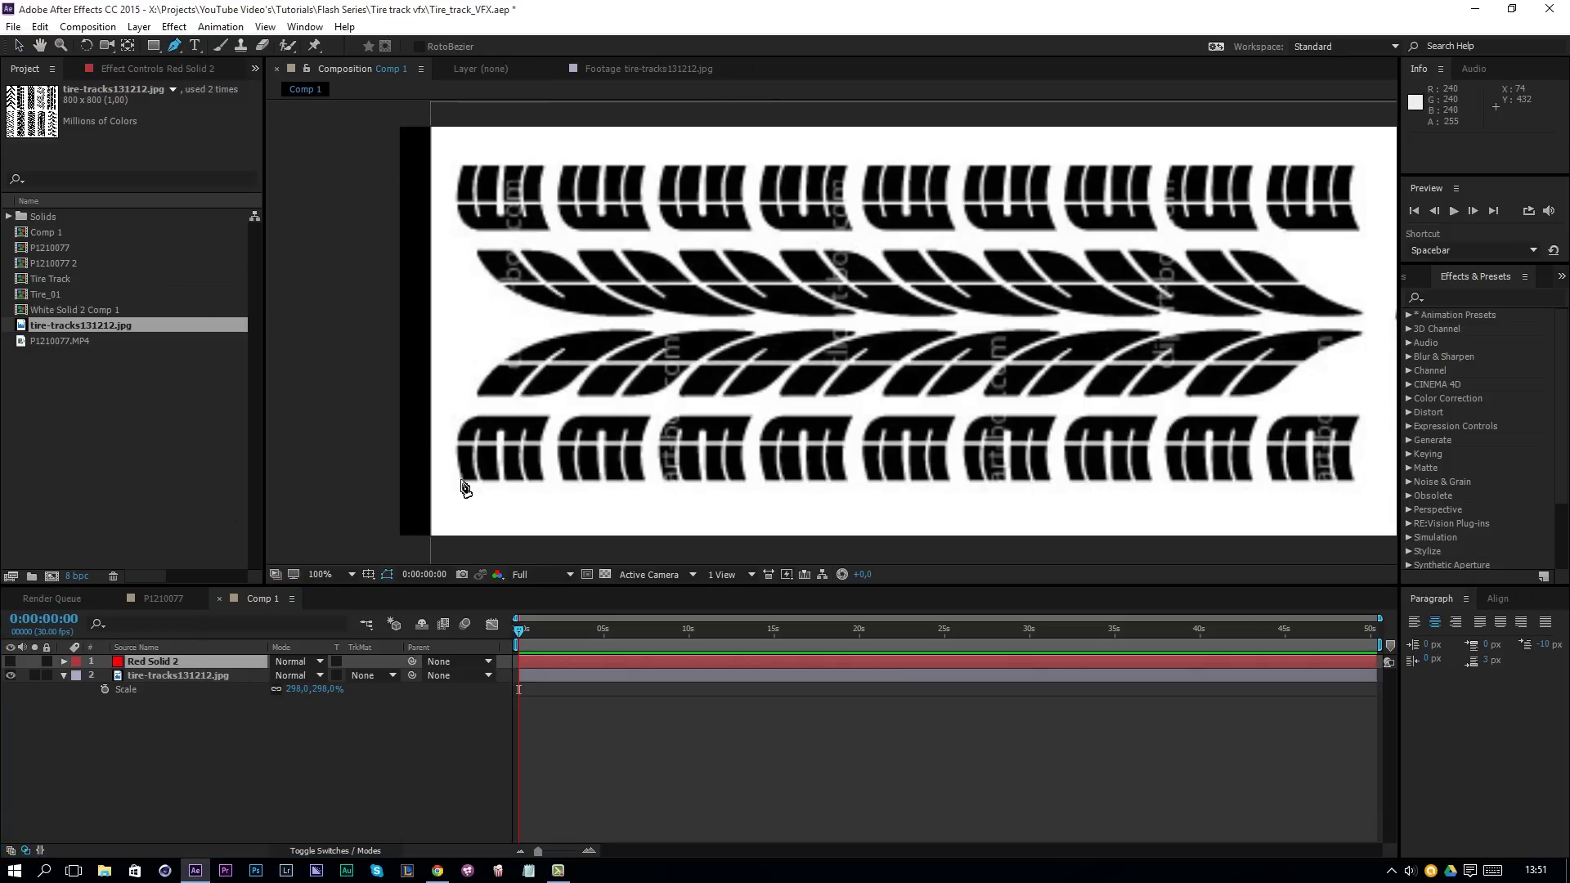
pyautogui.scroll(2, 462, 486)
pyautogui.press('h')
pyautogui.moveTo(417, 473); pyautogui.dragTo(752, 403)
pyautogui.scroll(2, 752, 403)
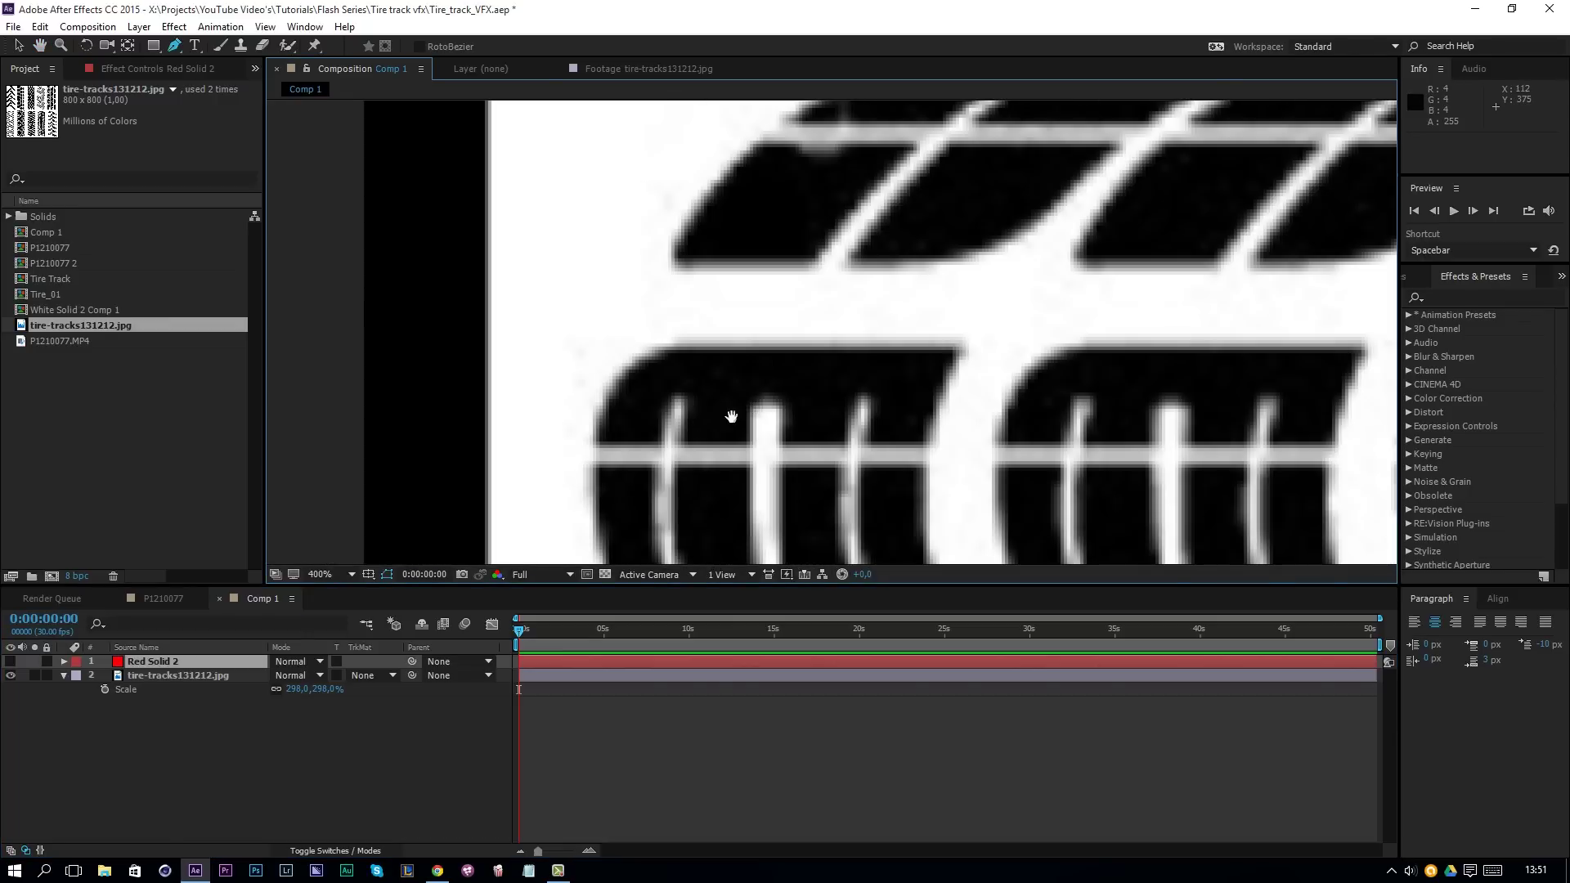
# - Draw a closed mask around the first tread block of the bottom track
pyautogui.click(593, 510)
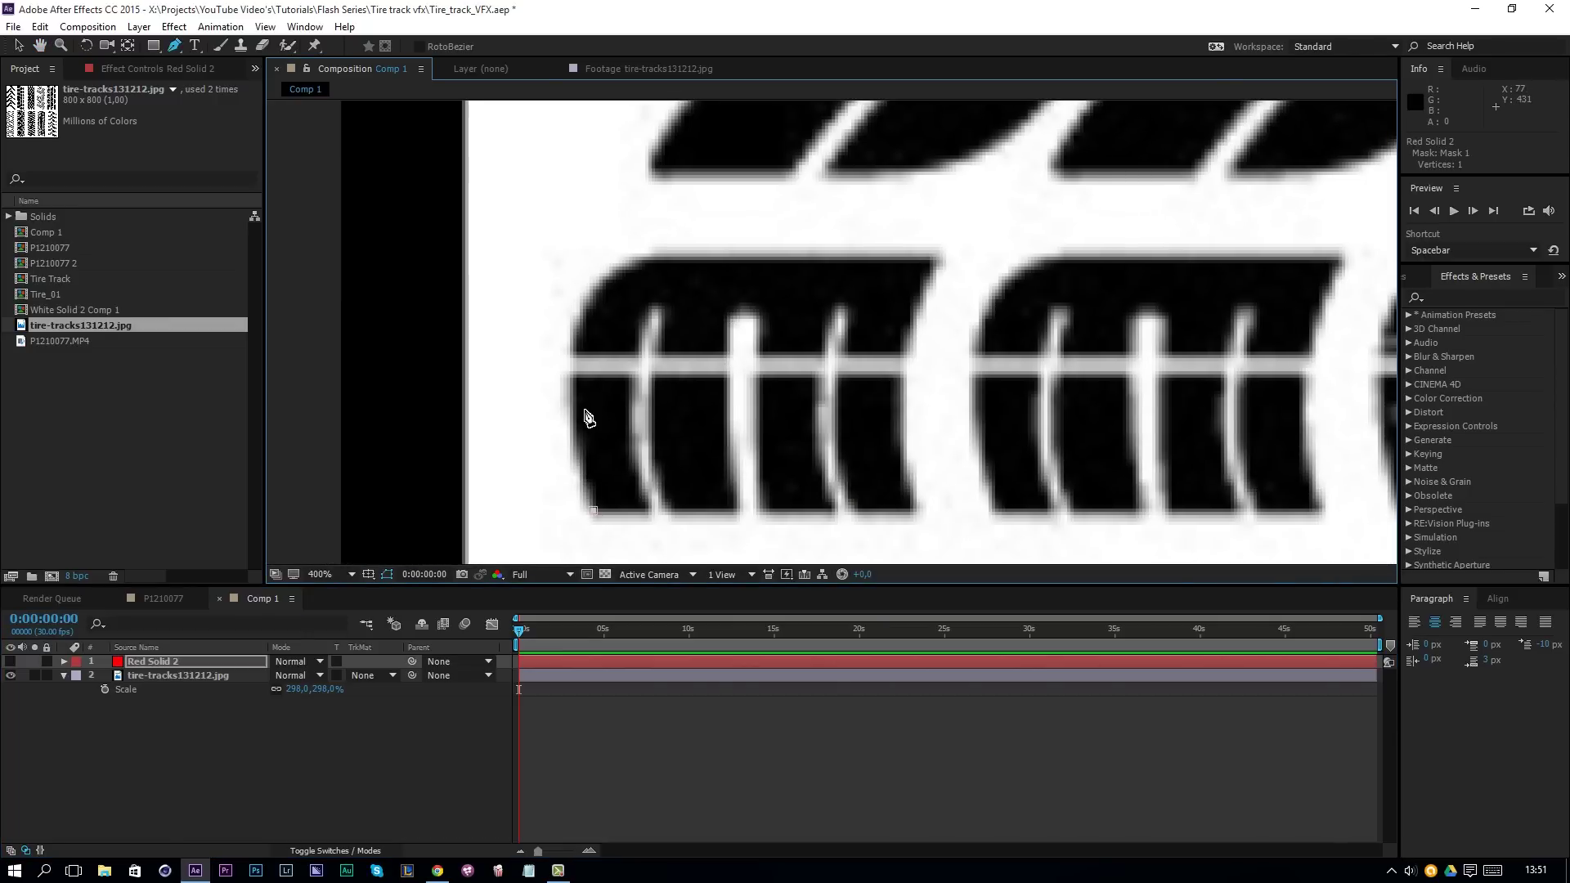
pyautogui.click(575, 374)
pyautogui.click(635, 374)
pyautogui.click(651, 509)
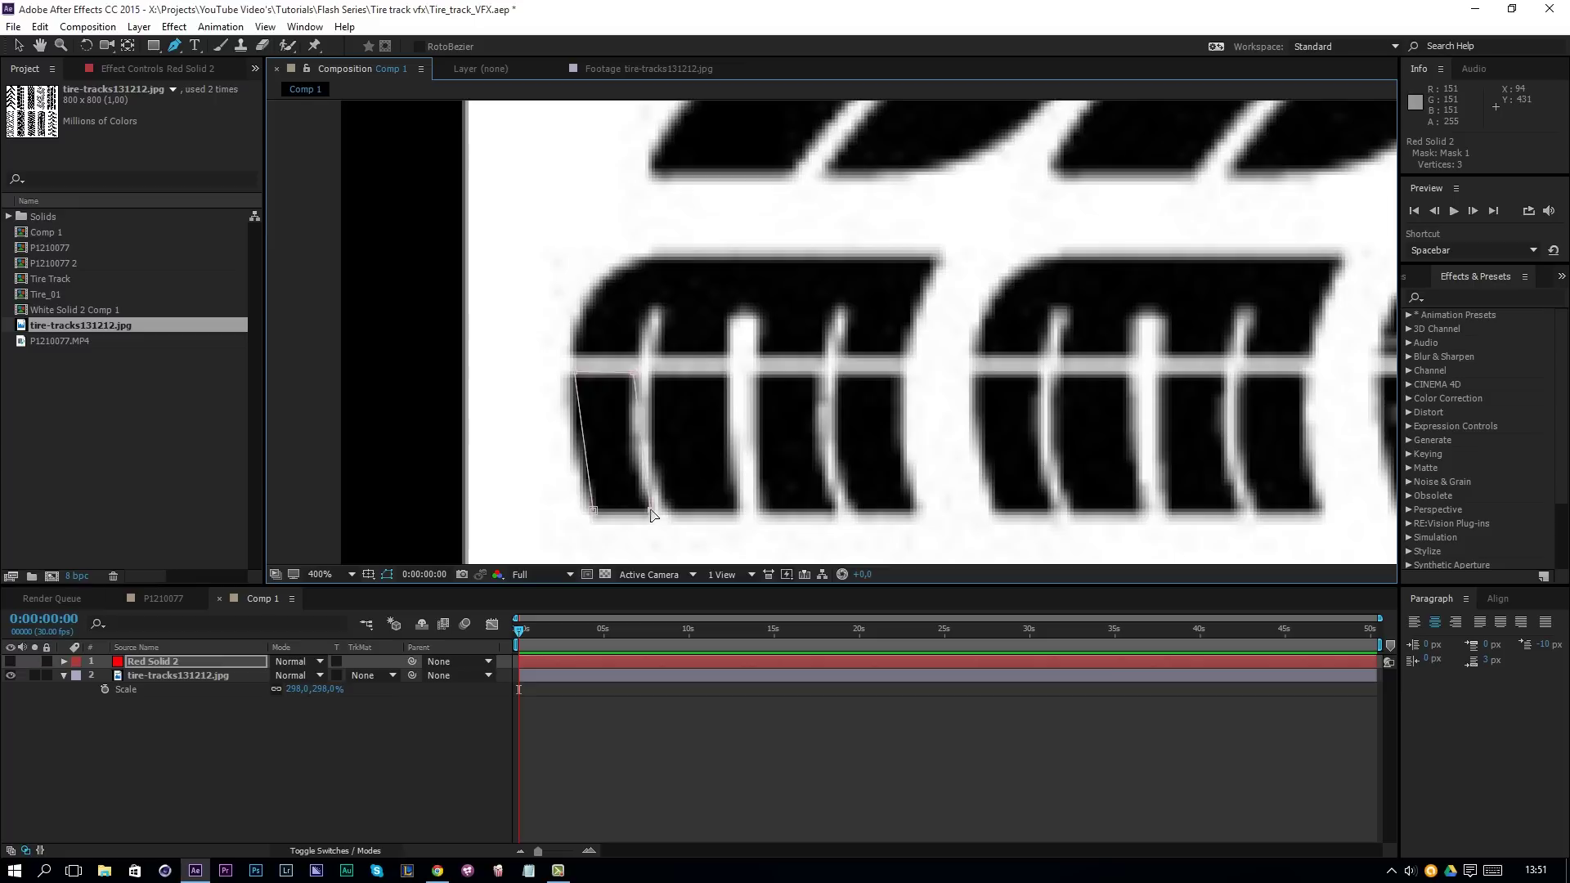
pyautogui.click(594, 510)
# - Trace masks around the next few tread blocks along the bottom track
pyautogui.click(651, 373)
pyautogui.click(736, 508)
pyautogui.click(651, 372)
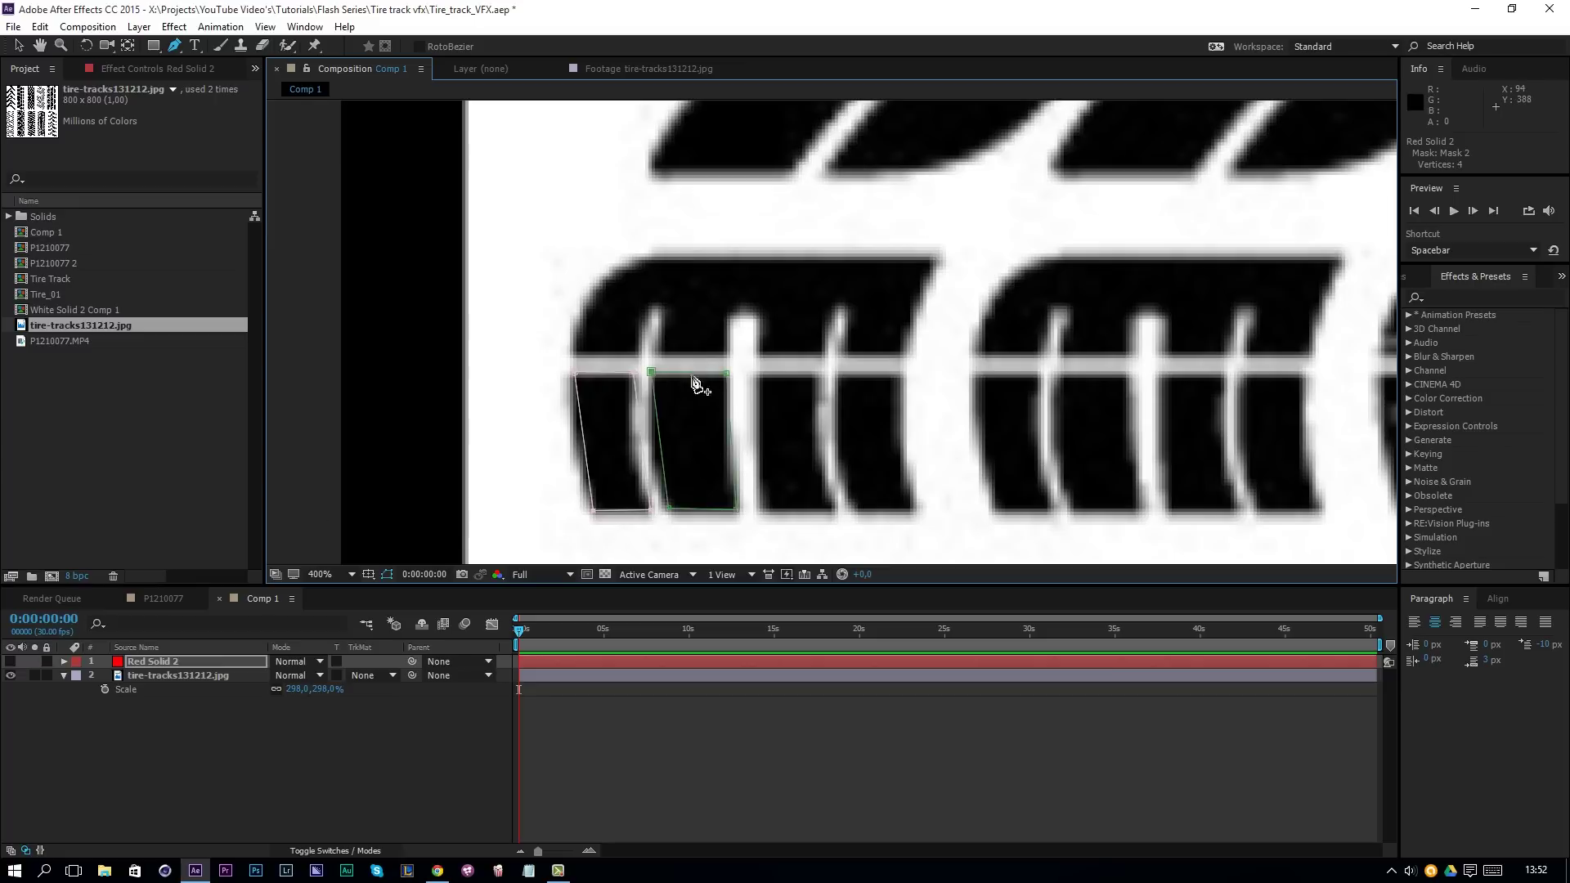
pyautogui.click(834, 508)
pyautogui.click(759, 372)
pyautogui.click(902, 372)
pyautogui.click(837, 370)
pyautogui.click(568, 351)
pyautogui.click(665, 307)
pyautogui.click(842, 354)
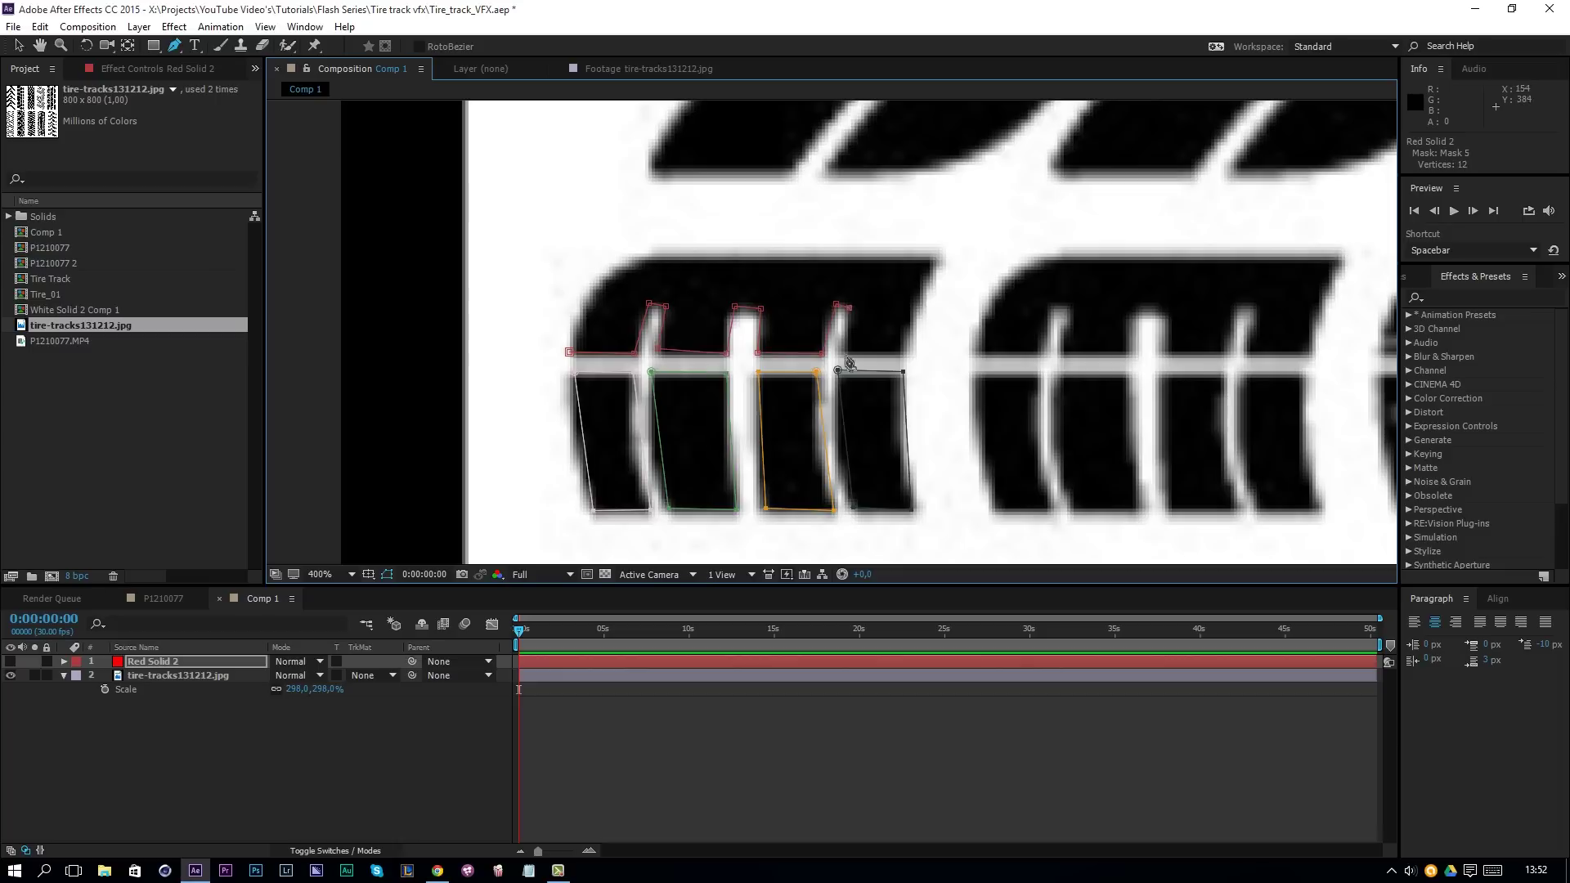
# - Trace masks around the leaf-shaped tread blocks, then reselect the red solid layer
pyautogui.click(579, 354)
pyautogui.scroll(3, 731, 362)
pyautogui.click(1002, 272)
pyautogui.click(836, 389)
pyautogui.click(736, 390)
pyautogui.click(834, 280)
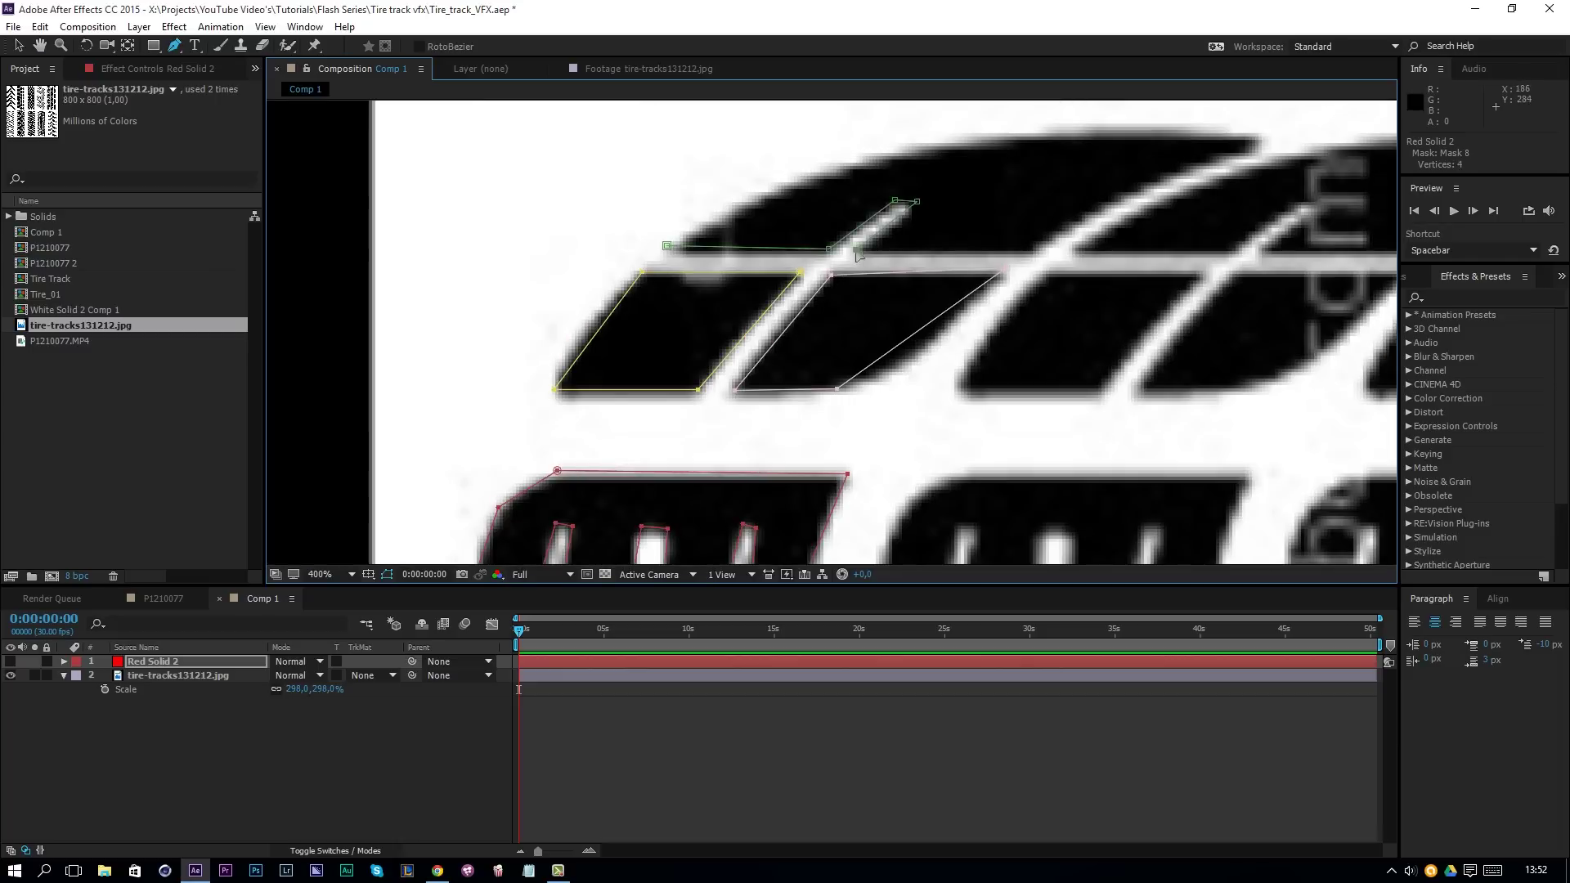
pyautogui.scroll(-4, 834, 280)
pyautogui.click(790, 311)
pyautogui.click(859, 284)
pyautogui.click(938, 283)
pyautogui.click(880, 311)
pyautogui.click(850, 300)
pyautogui.click(833, 312)
pyautogui.click(789, 311)
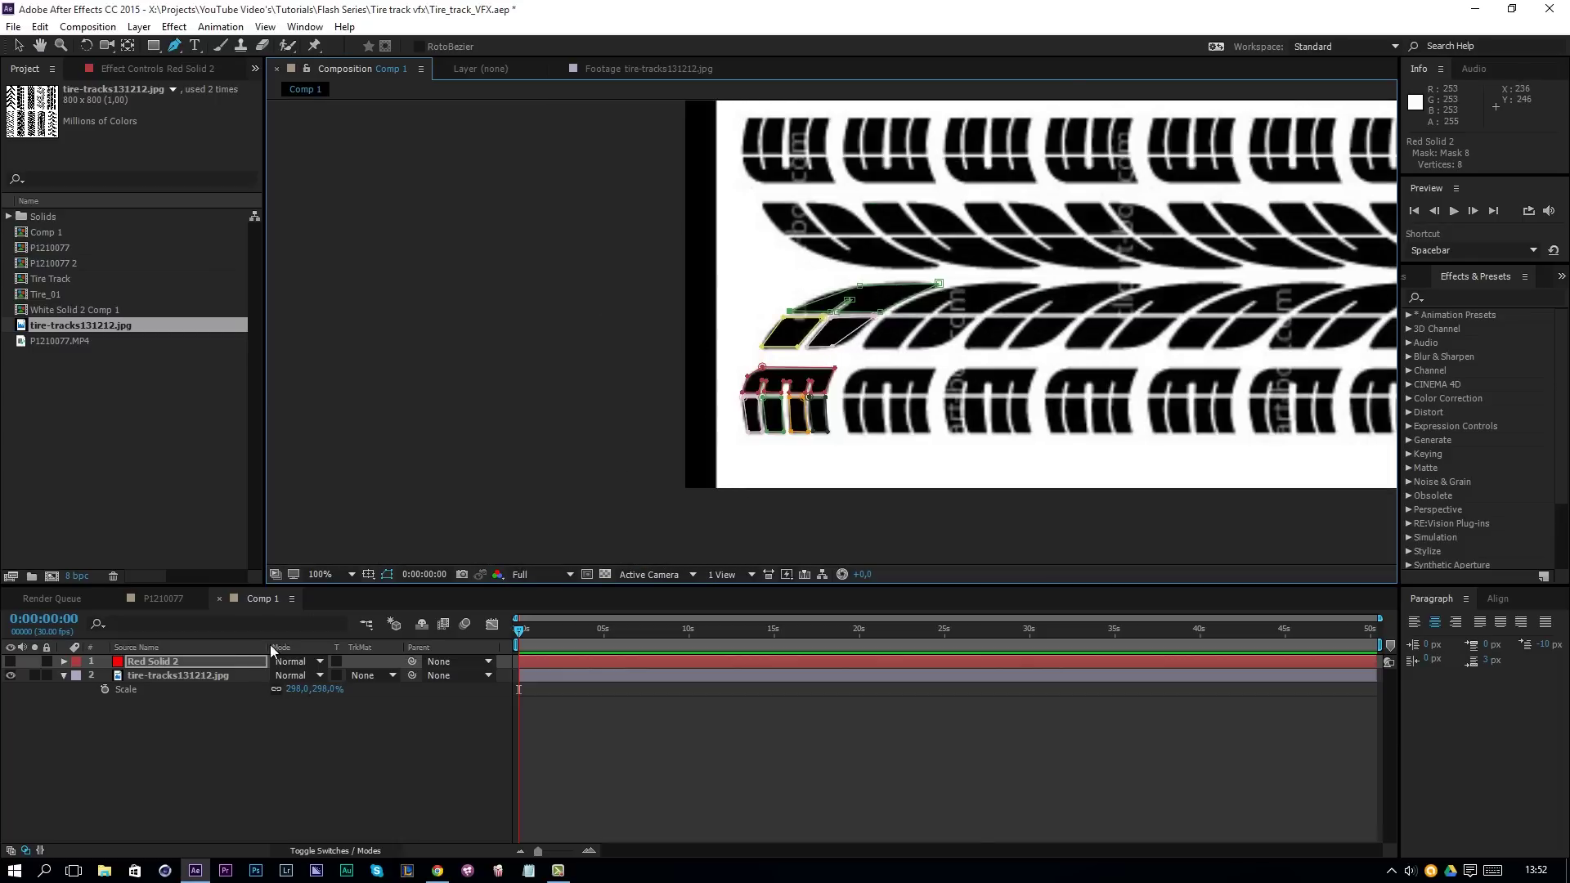
pyautogui.click(204, 661)
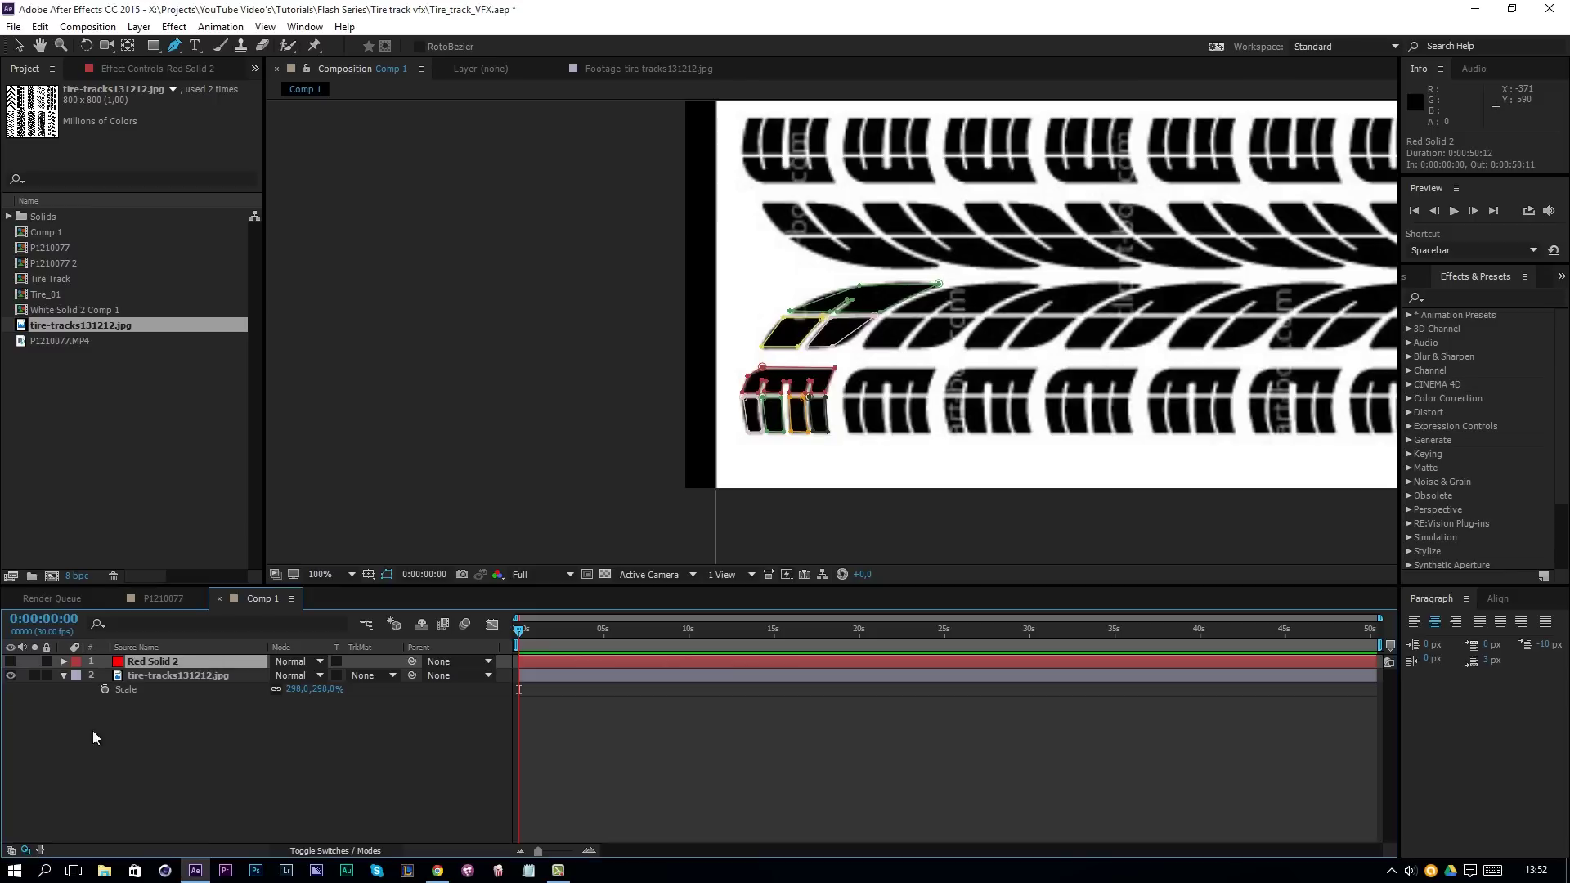
# - Show the masked solid, duplicate it, flip it to 100,-100% scale and move it onto the top tracks
pyautogui.click(10, 661)
pyautogui.click(279, 728)
pyautogui.click(204, 661)
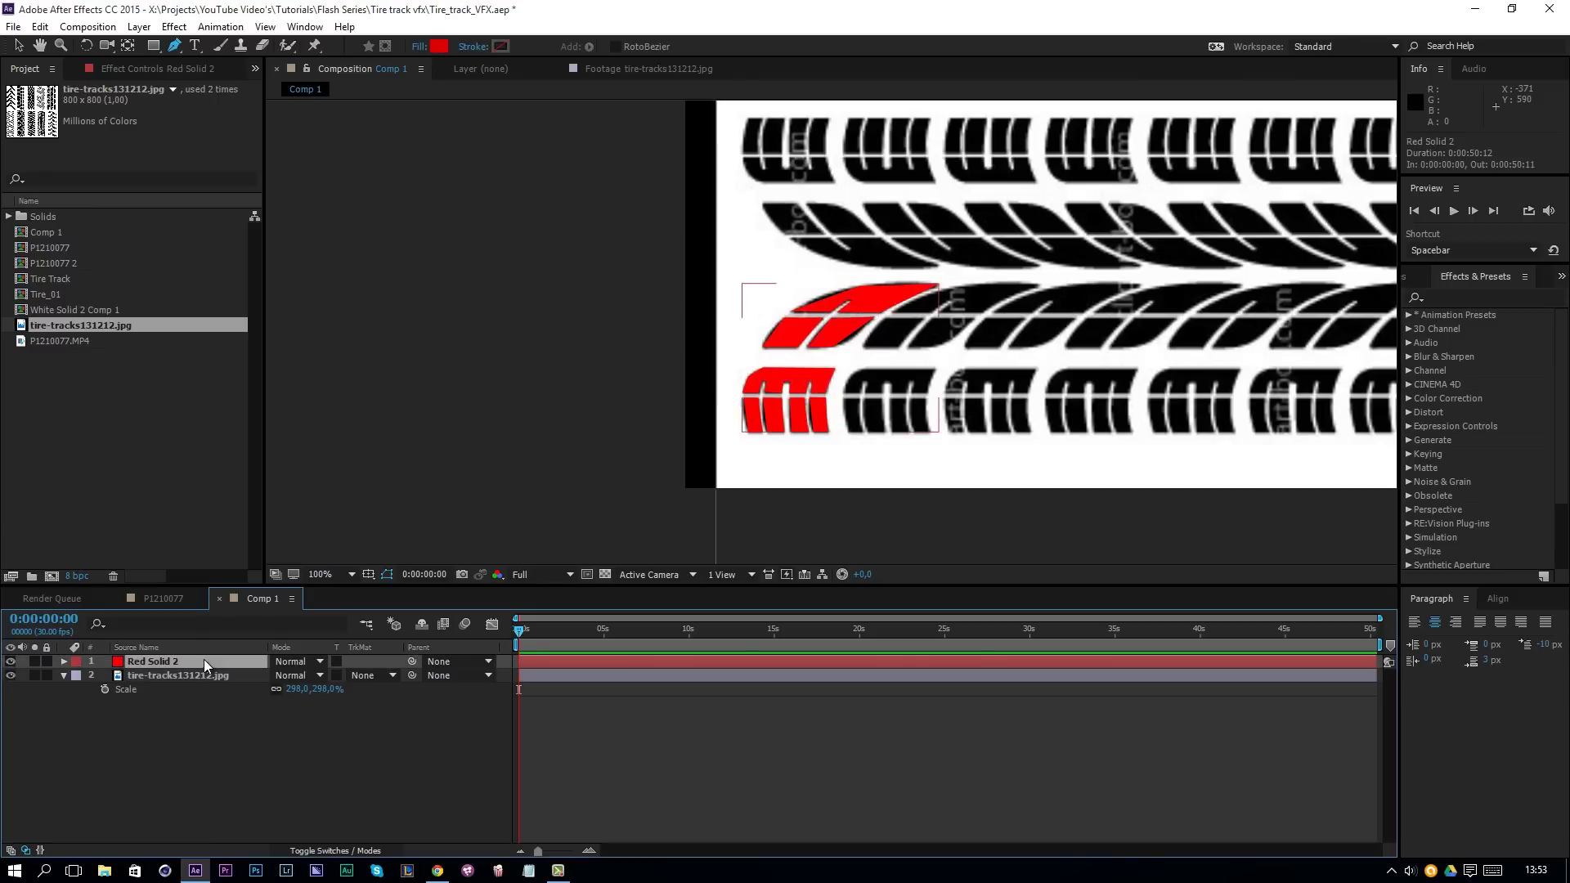
pyautogui.hotkey('ctrl', 'd')
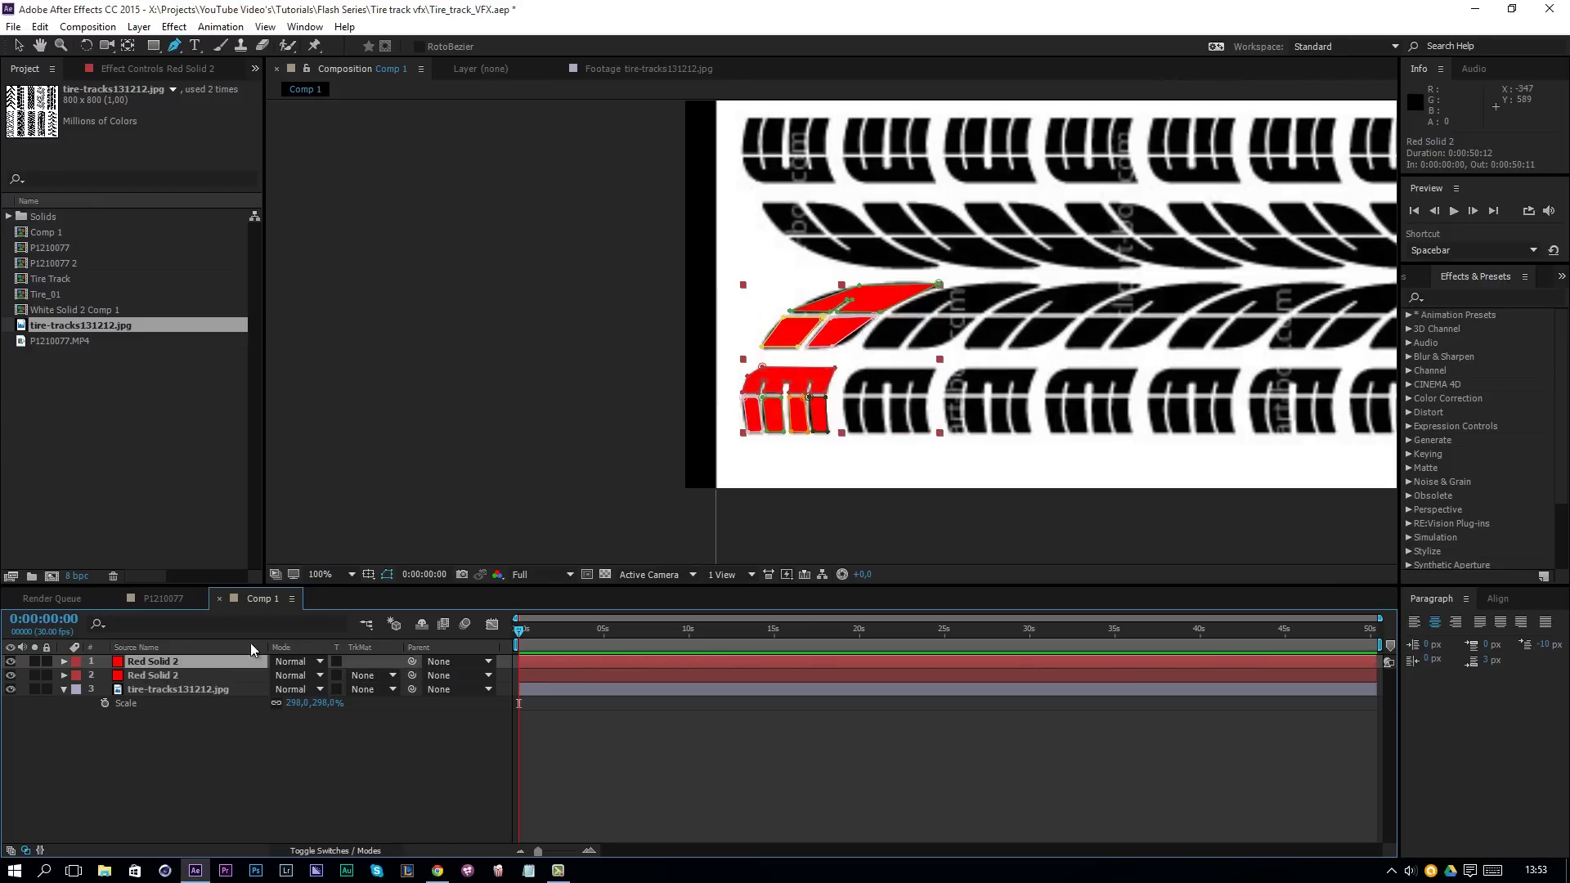
pyautogui.press('s')
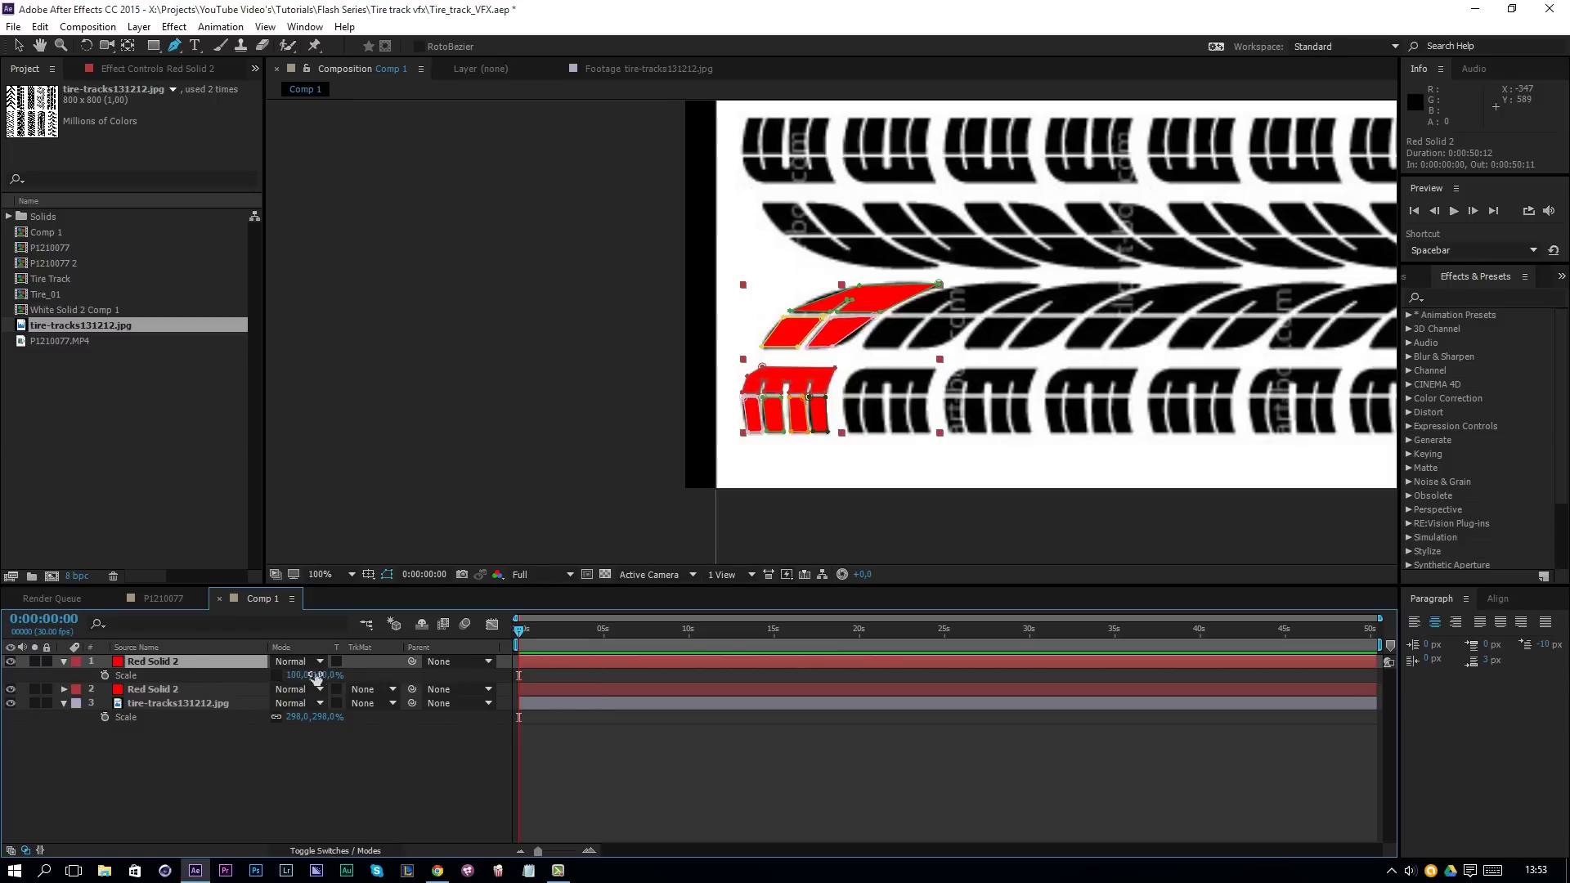
pyautogui.click(317, 675)
pyautogui.write('-')
pyautogui.press('Return')
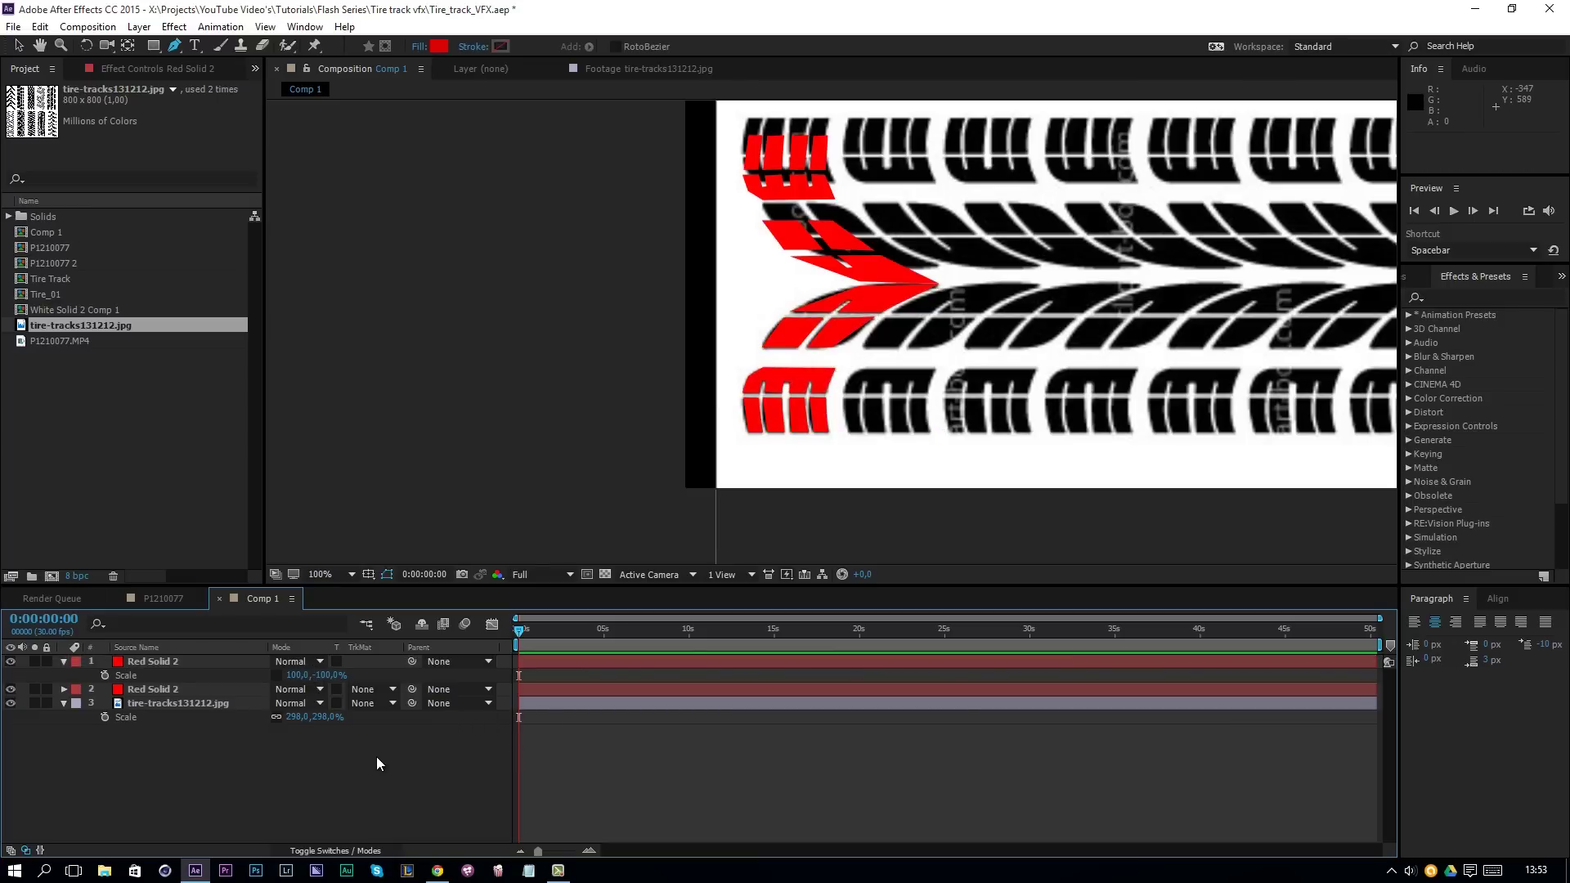
pyautogui.click(178, 660)
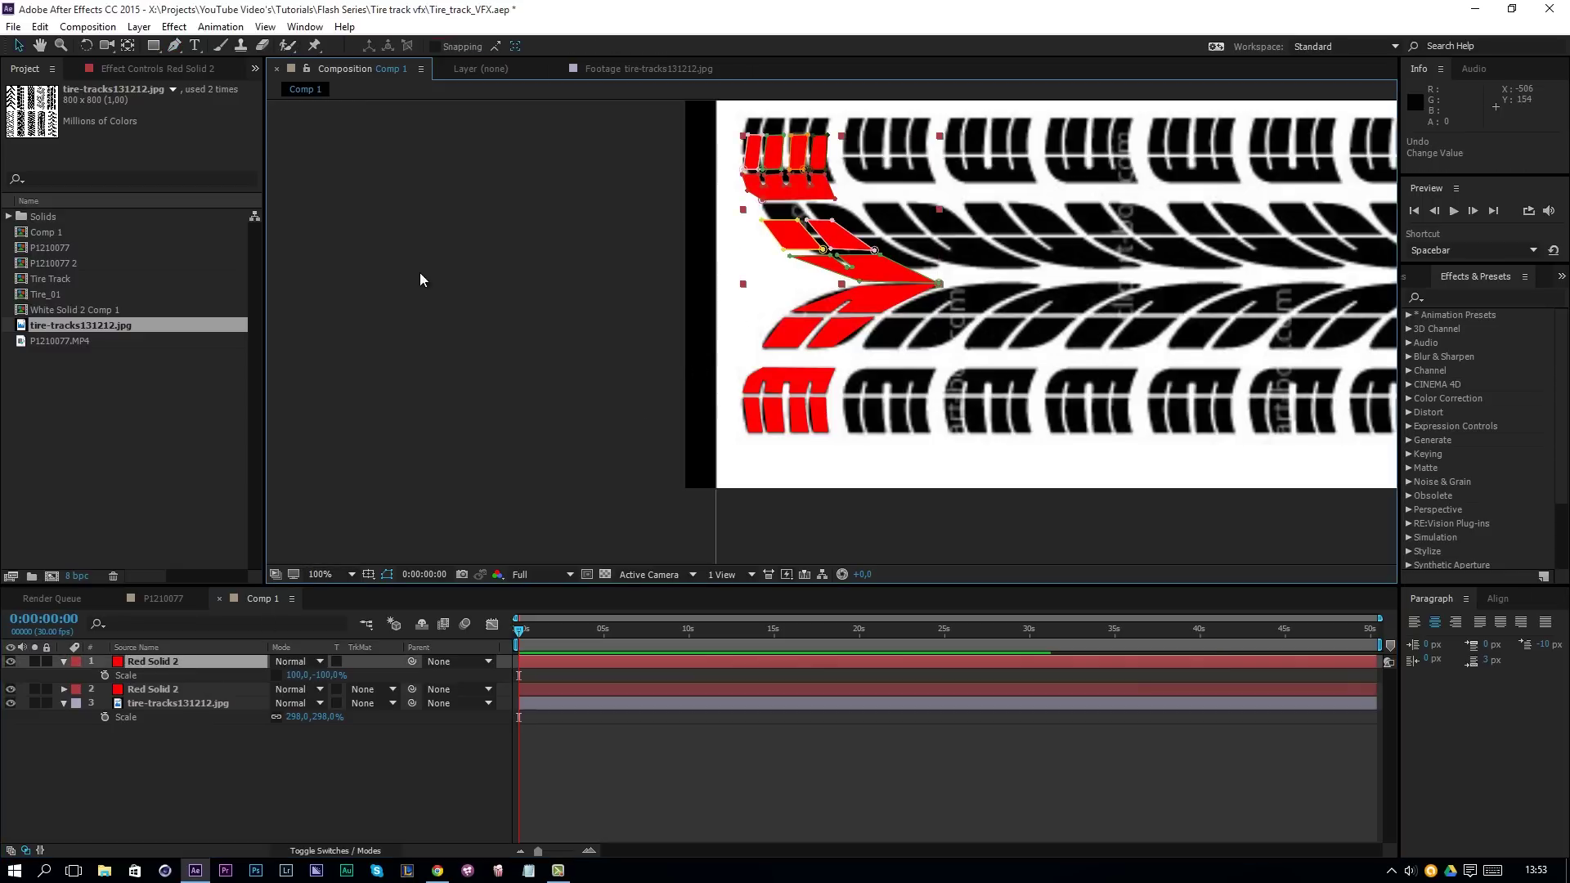
pyautogui.click(19, 46)
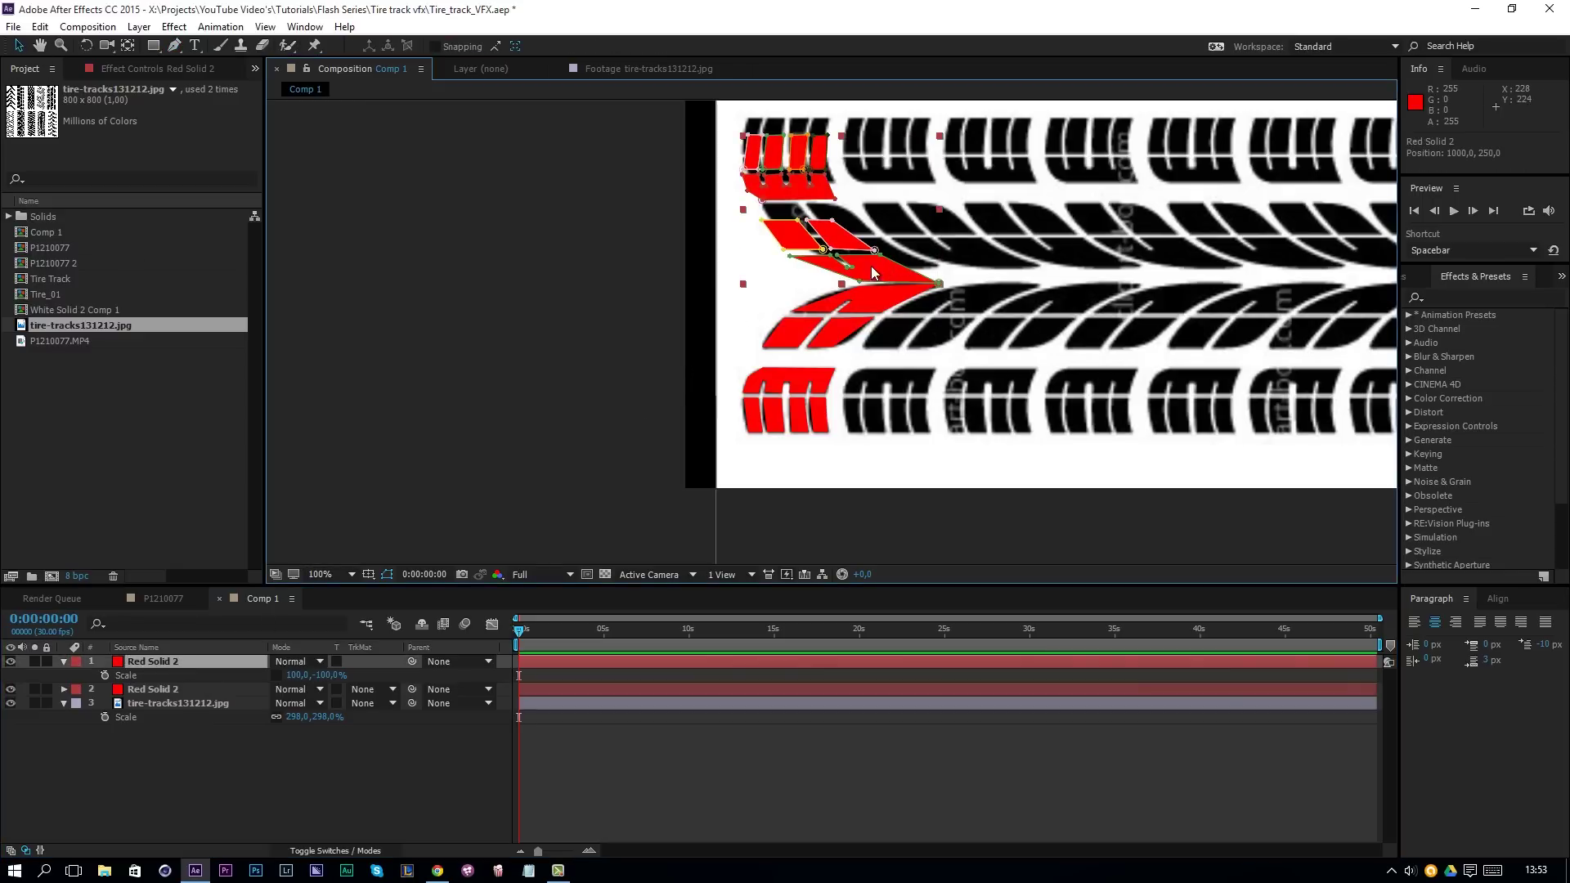
pyautogui.moveTo(871, 266); pyautogui.dragTo(871, 256)
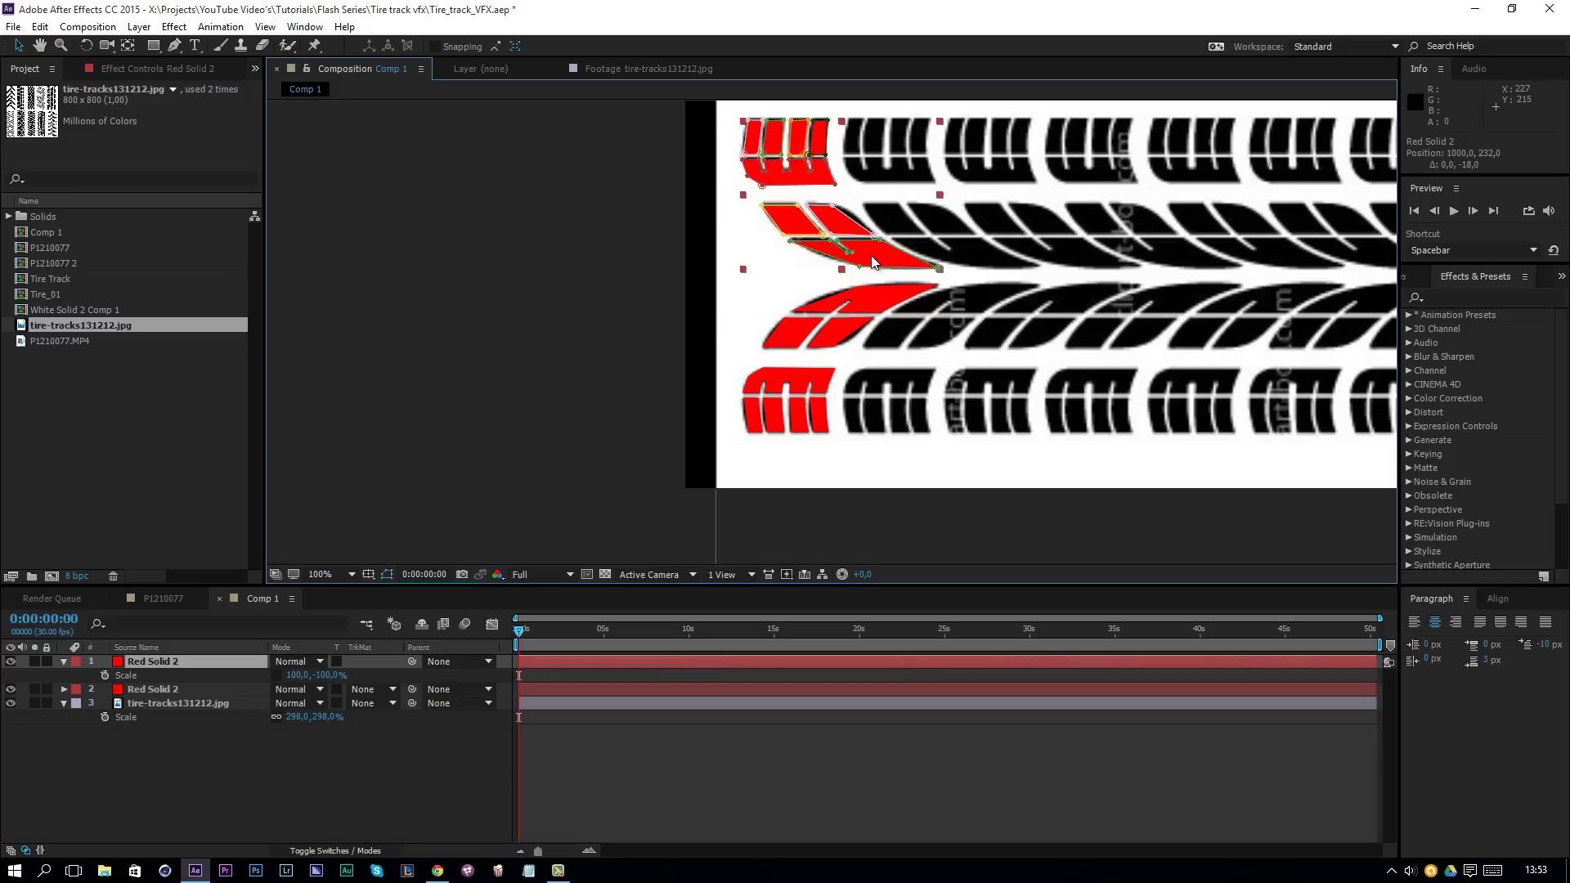
# - Duplicate both red solids and shift the copies right onto the next treads
pyautogui.click(184, 688)
pyautogui.keyDown('shift'); pyautogui.click(172, 661); pyautogui.keyUp('shift')
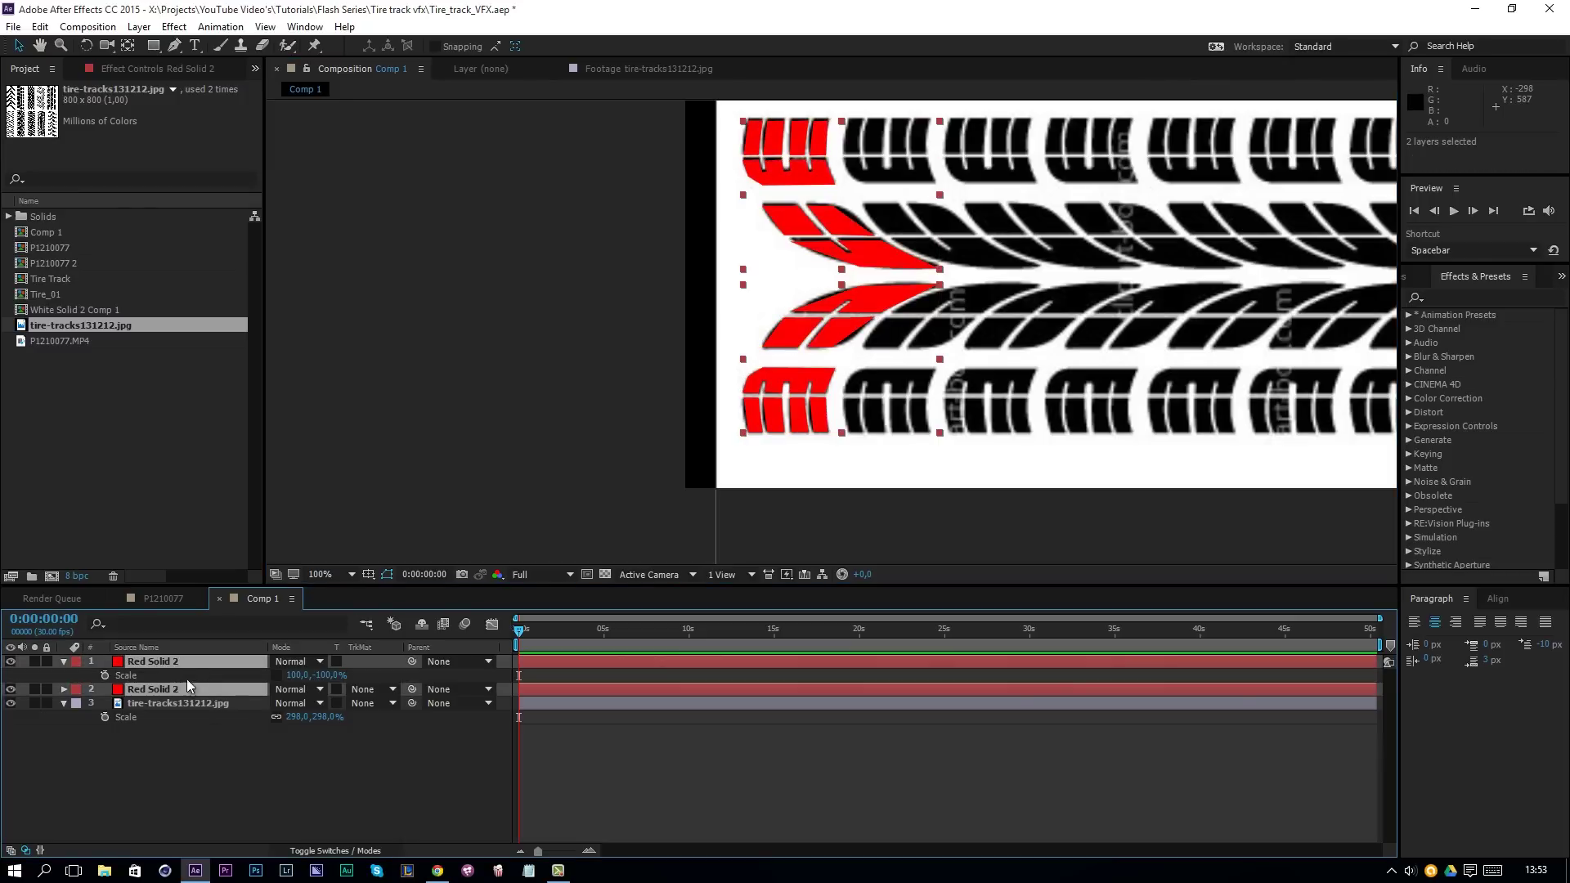
pyautogui.hotkey('ctrl', 'd')
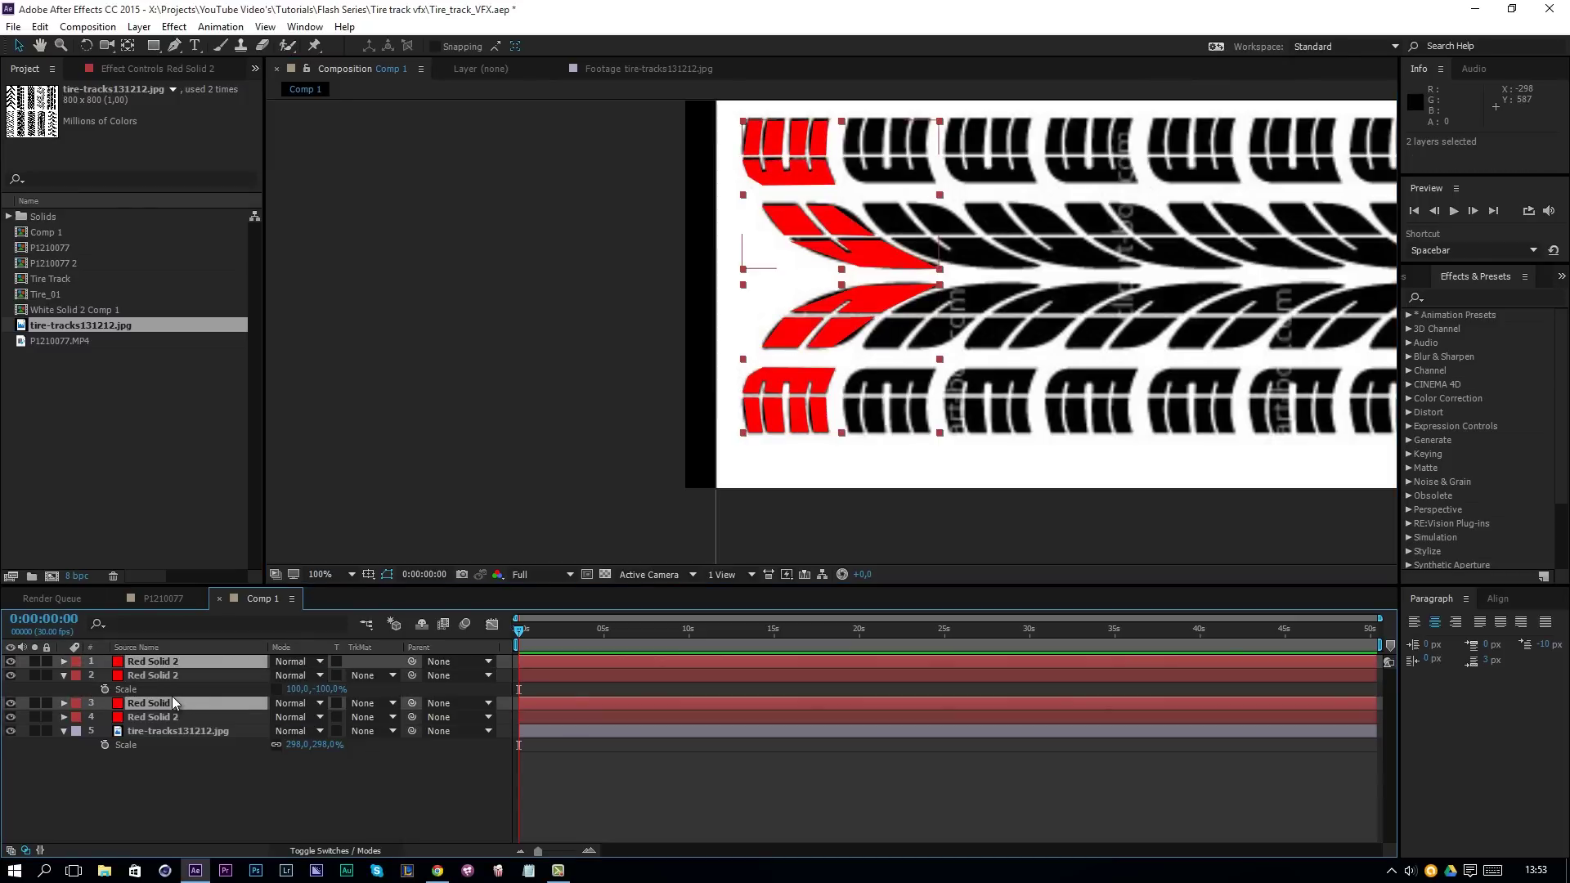
pyautogui.moveTo(172, 696); pyautogui.dragTo(163, 675)
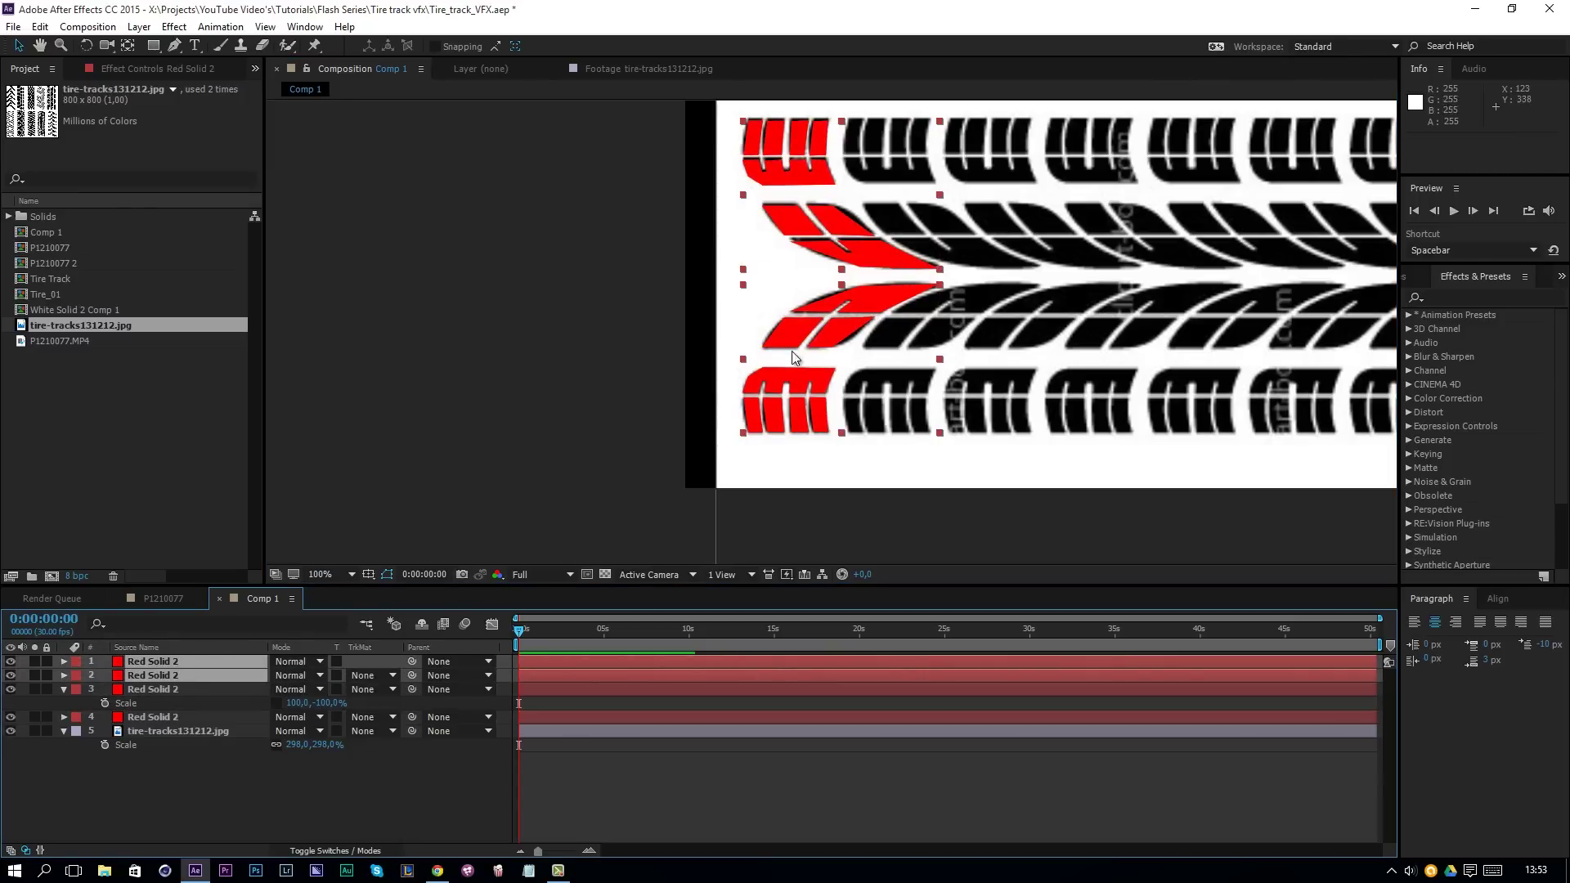
pyautogui.moveTo(804, 334); pyautogui.dragTo(926, 334)
pyautogui.moveTo(910, 334); pyautogui.dragTo(864, 336)
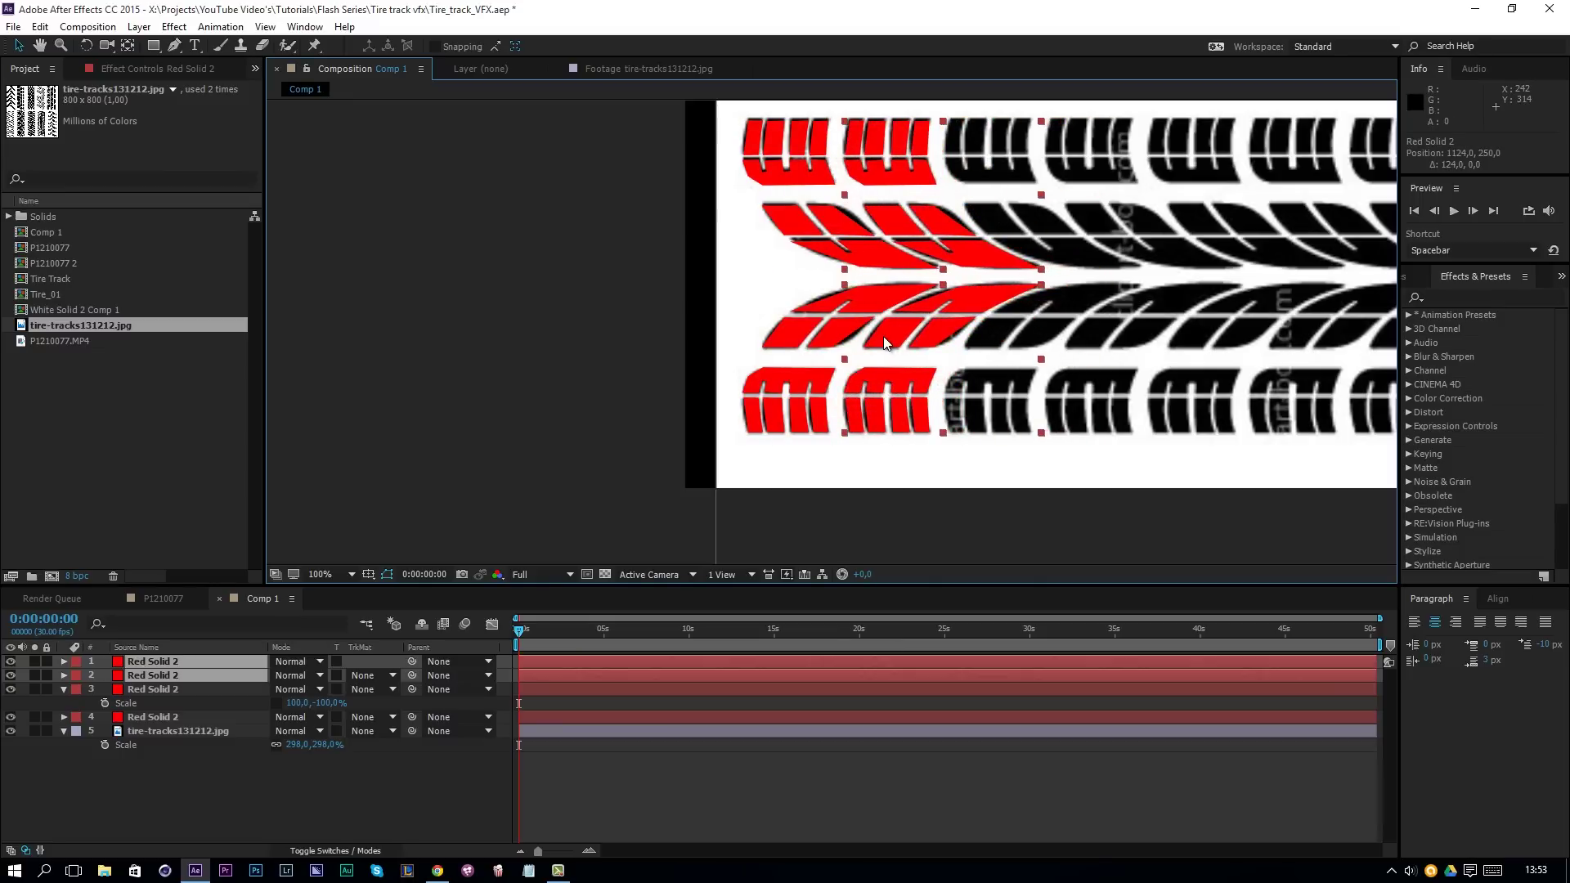
# - Duplicate the four red solids and slide the copies further right along the tracks
pyautogui.click(172, 718)
pyautogui.keyDown('shift'); pyautogui.click(175, 657); pyautogui.keyUp('shift')
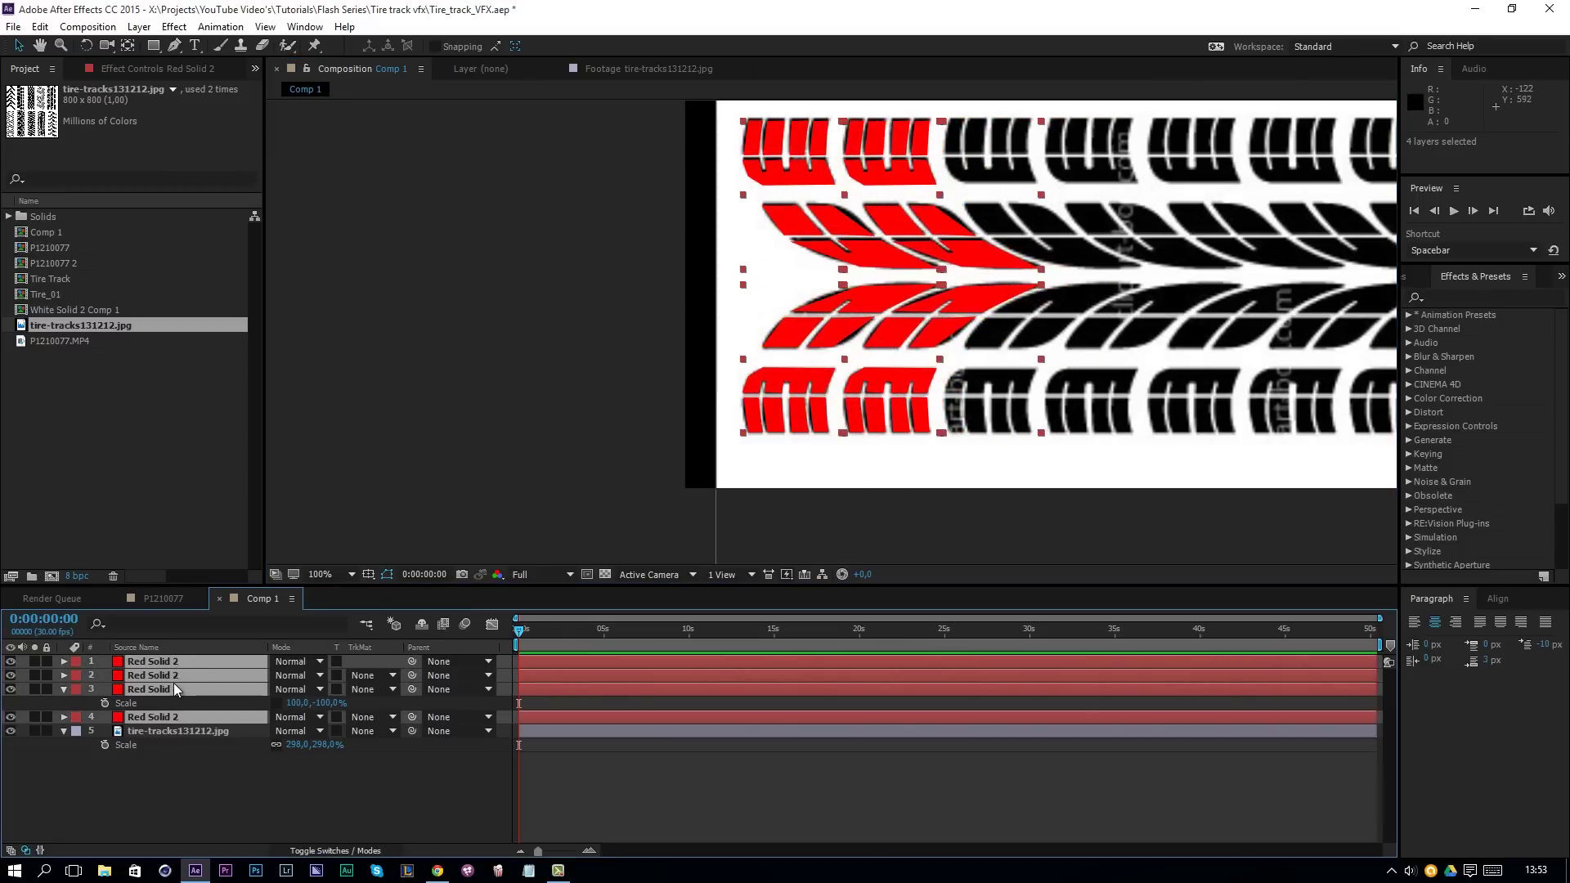
pyautogui.hotkey('ctrl', 'd')
pyautogui.moveTo(172, 708); pyautogui.dragTo(171, 656)
pyautogui.moveTo(783, 334); pyautogui.dragTo(983, 336)
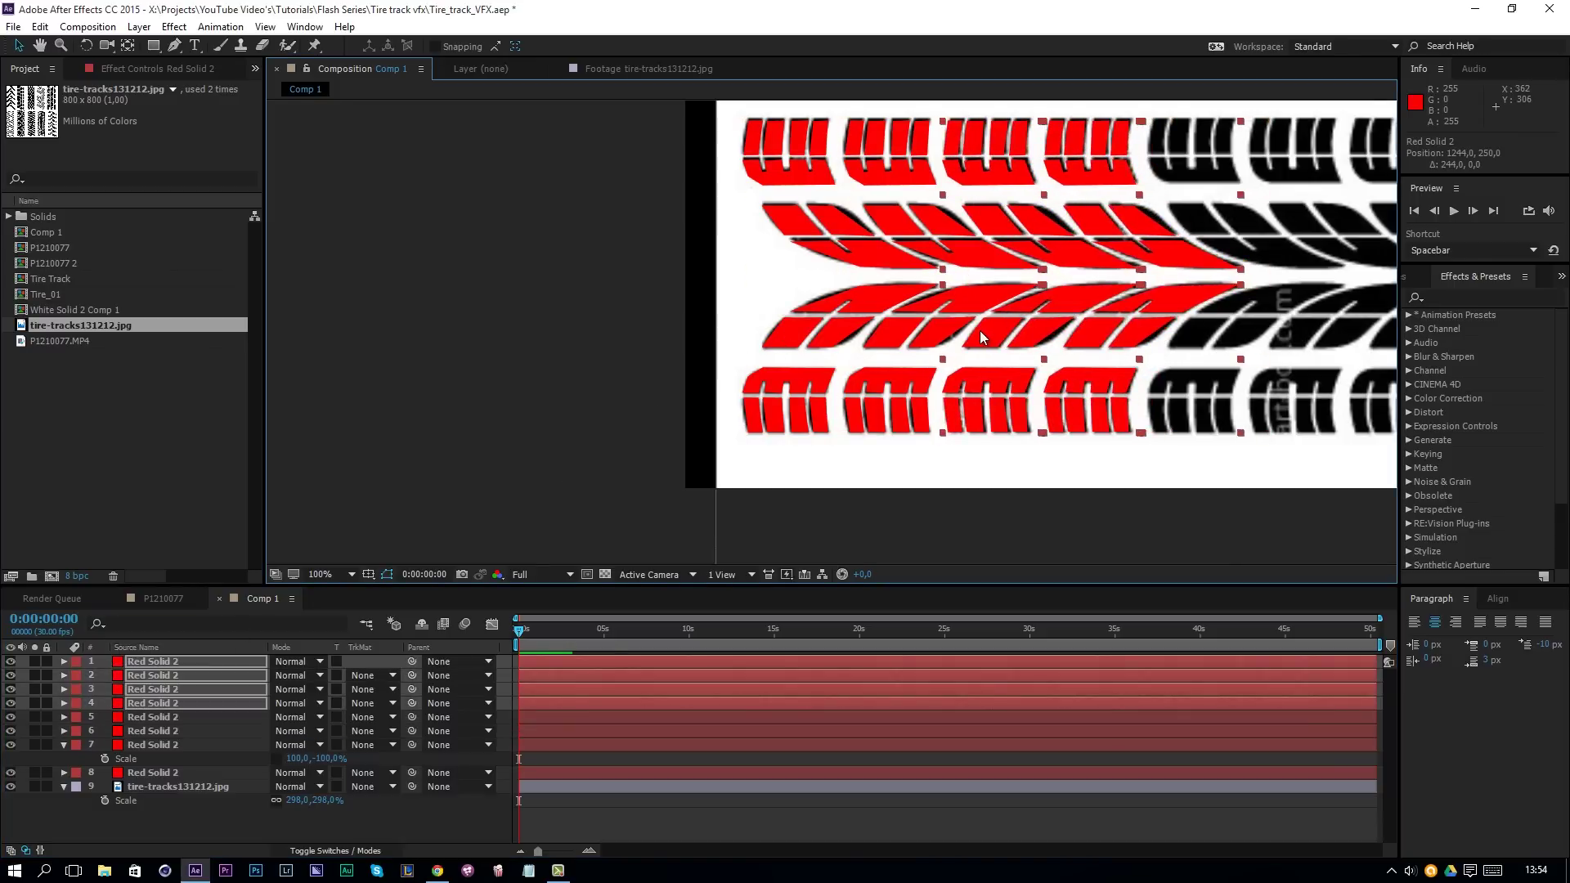
pyautogui.press(',')
pyautogui.moveTo(1098, 361); pyautogui.dragTo(793, 361)
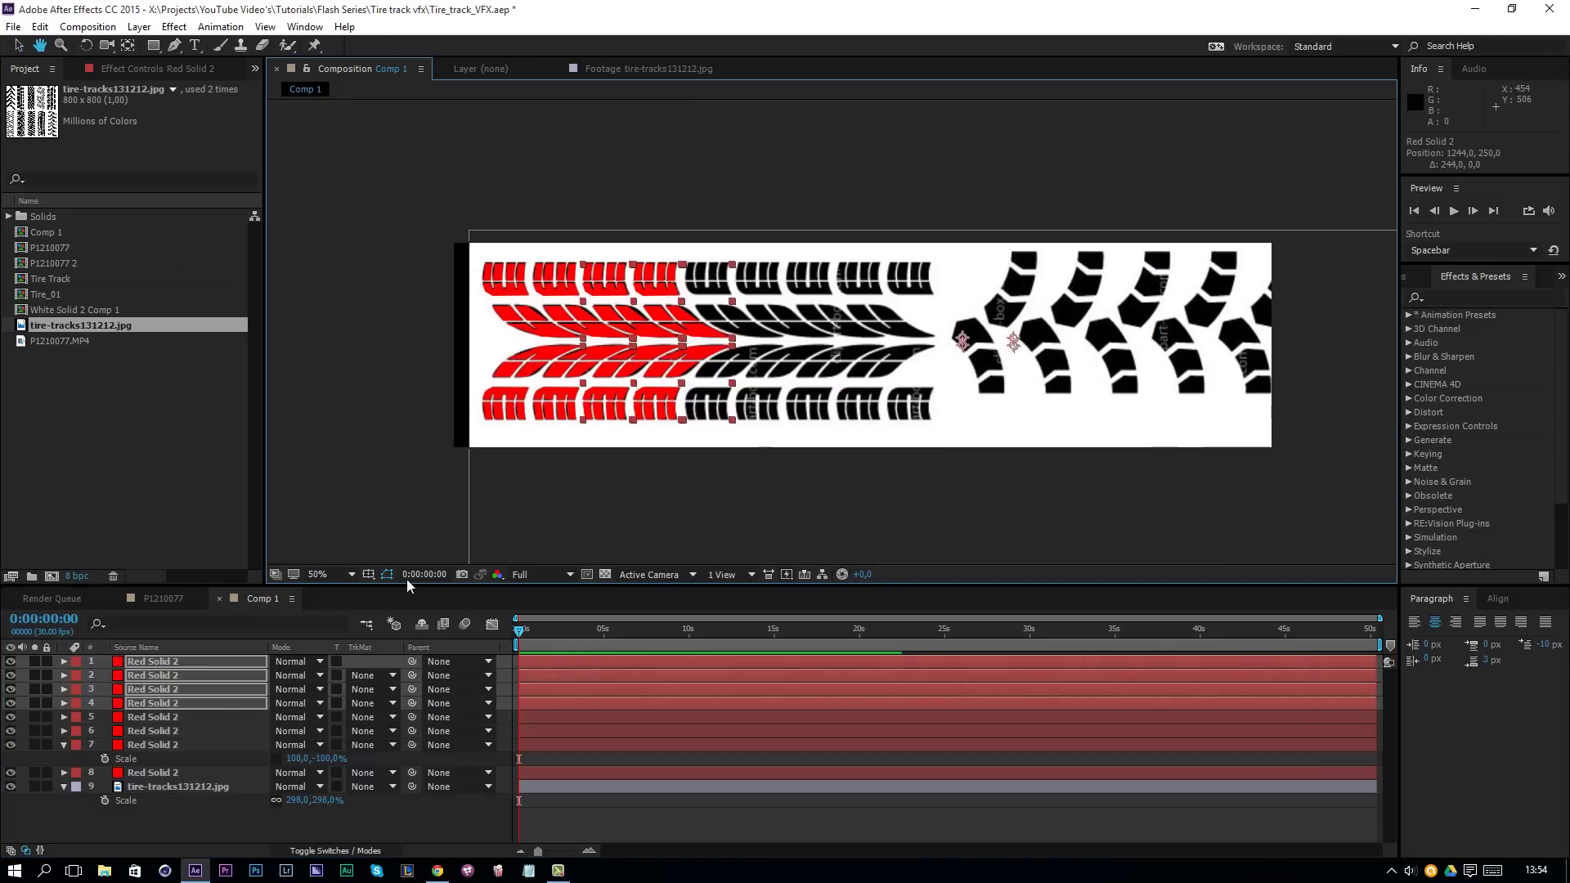
# - Duplicate the eight red solids, slide them right, and align the last two copies with the treads
pyautogui.click(156, 772)
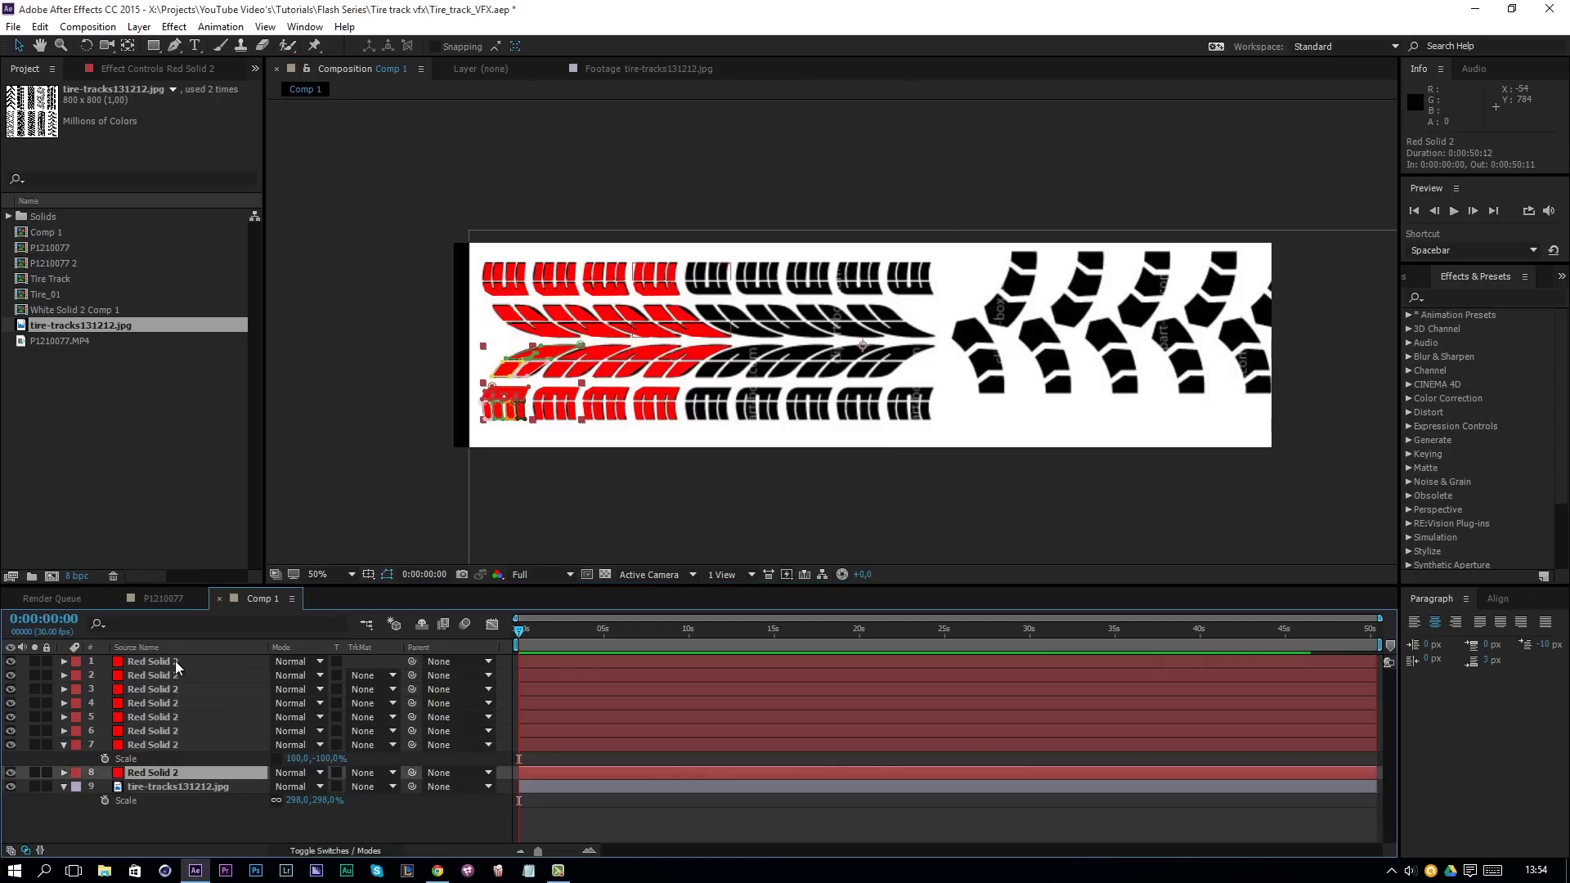
pyautogui.keyDown('shift'); pyautogui.click(175, 661); pyautogui.keyUp('shift')
pyautogui.hotkey('ctrl', 'd')
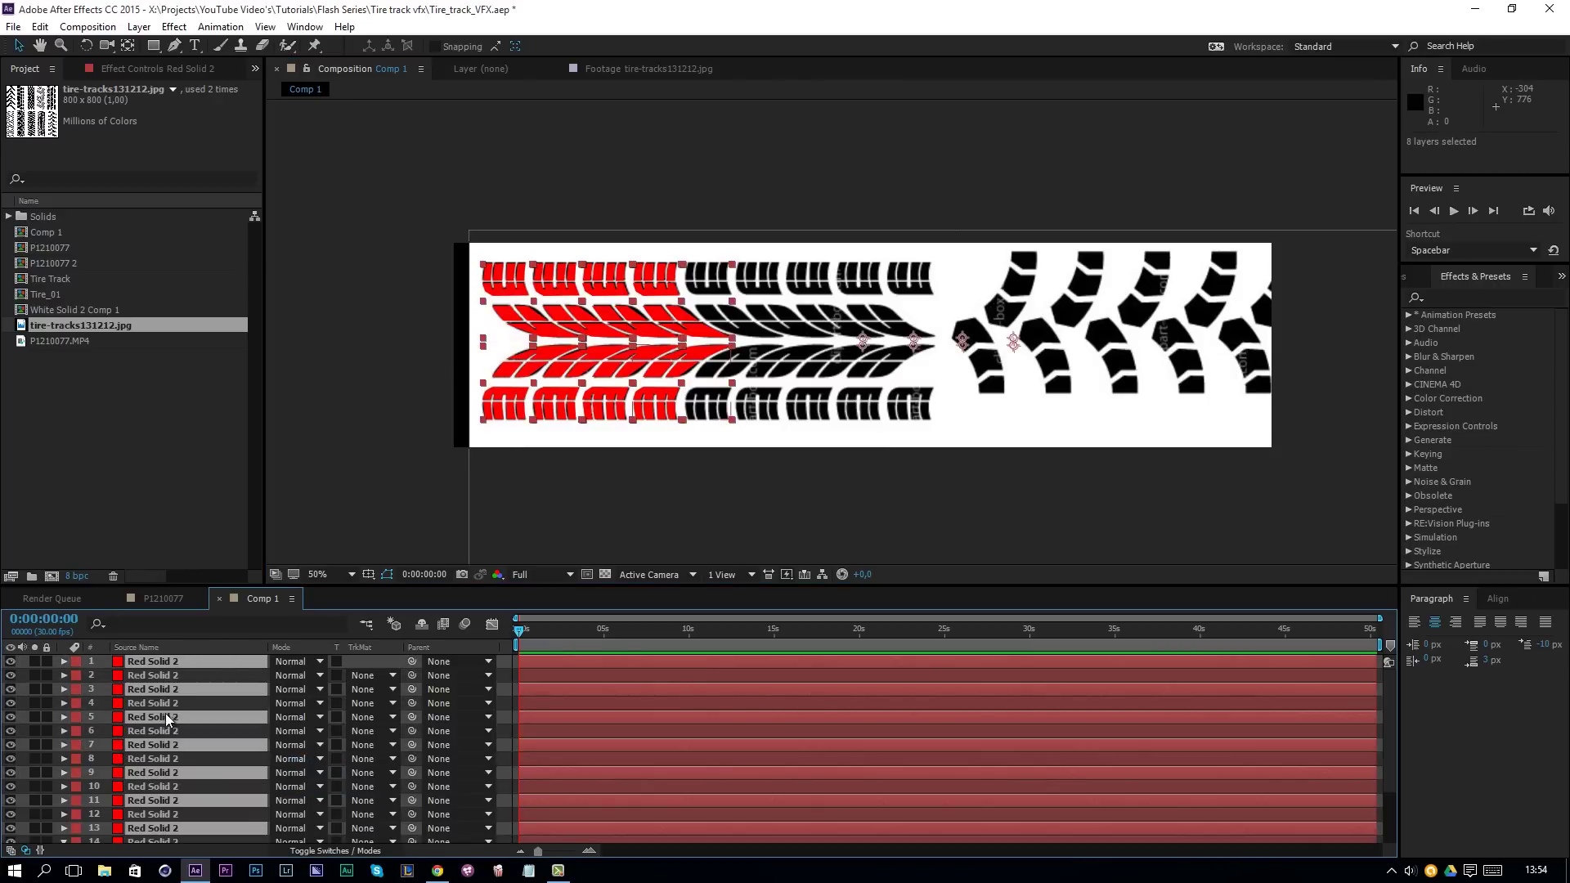
pyautogui.moveTo(169, 718); pyautogui.dragTo(166, 675)
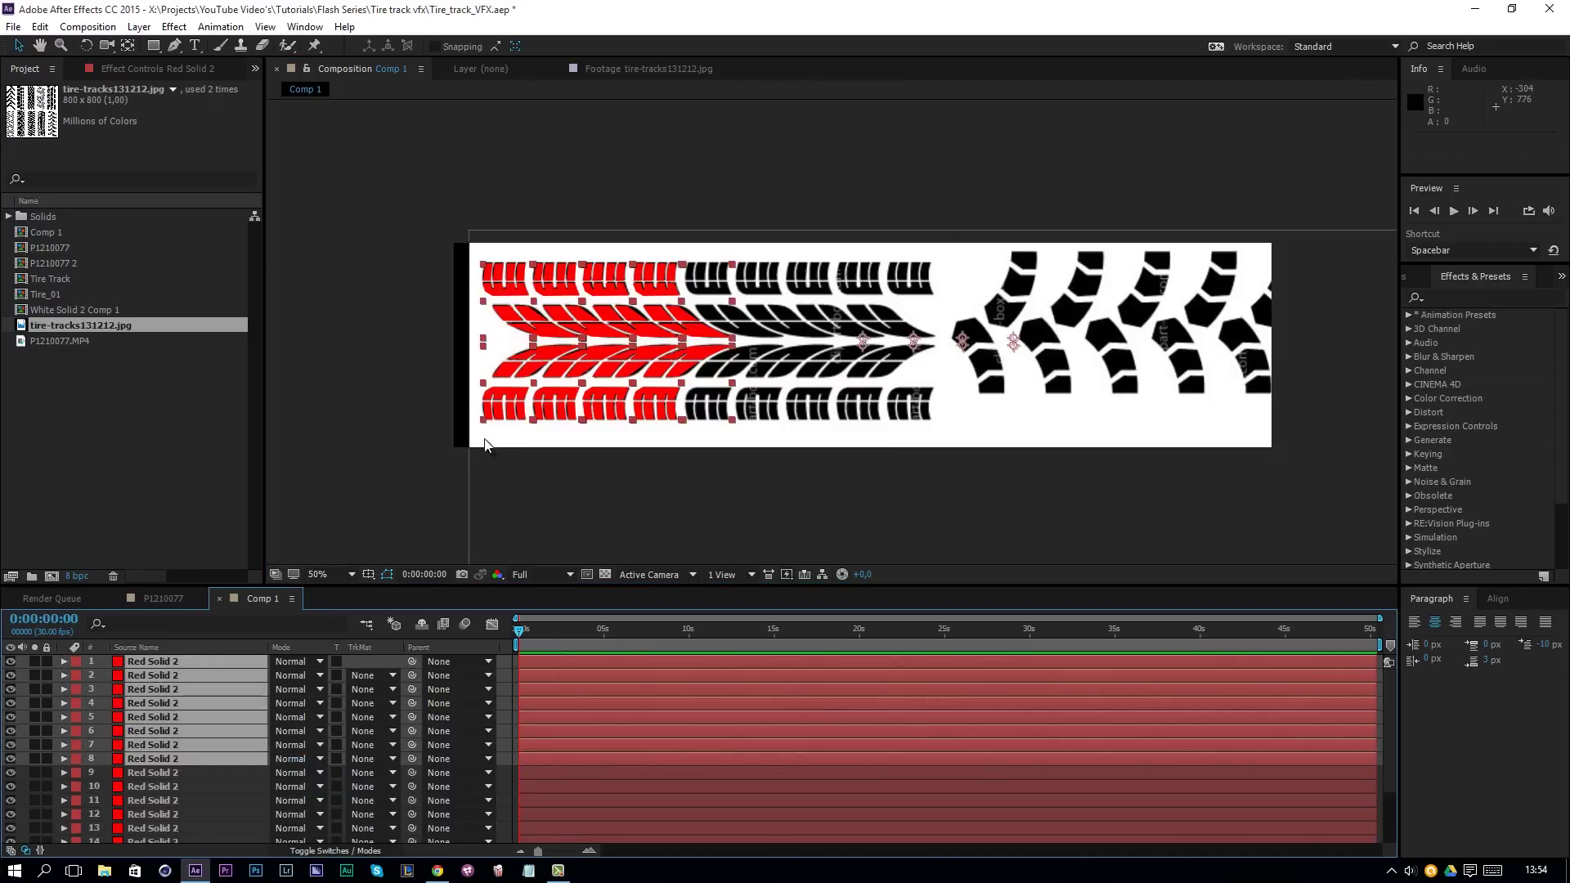
pyautogui.moveTo(514, 407); pyautogui.dragTo(1133, 407)
pyautogui.click(589, 664)
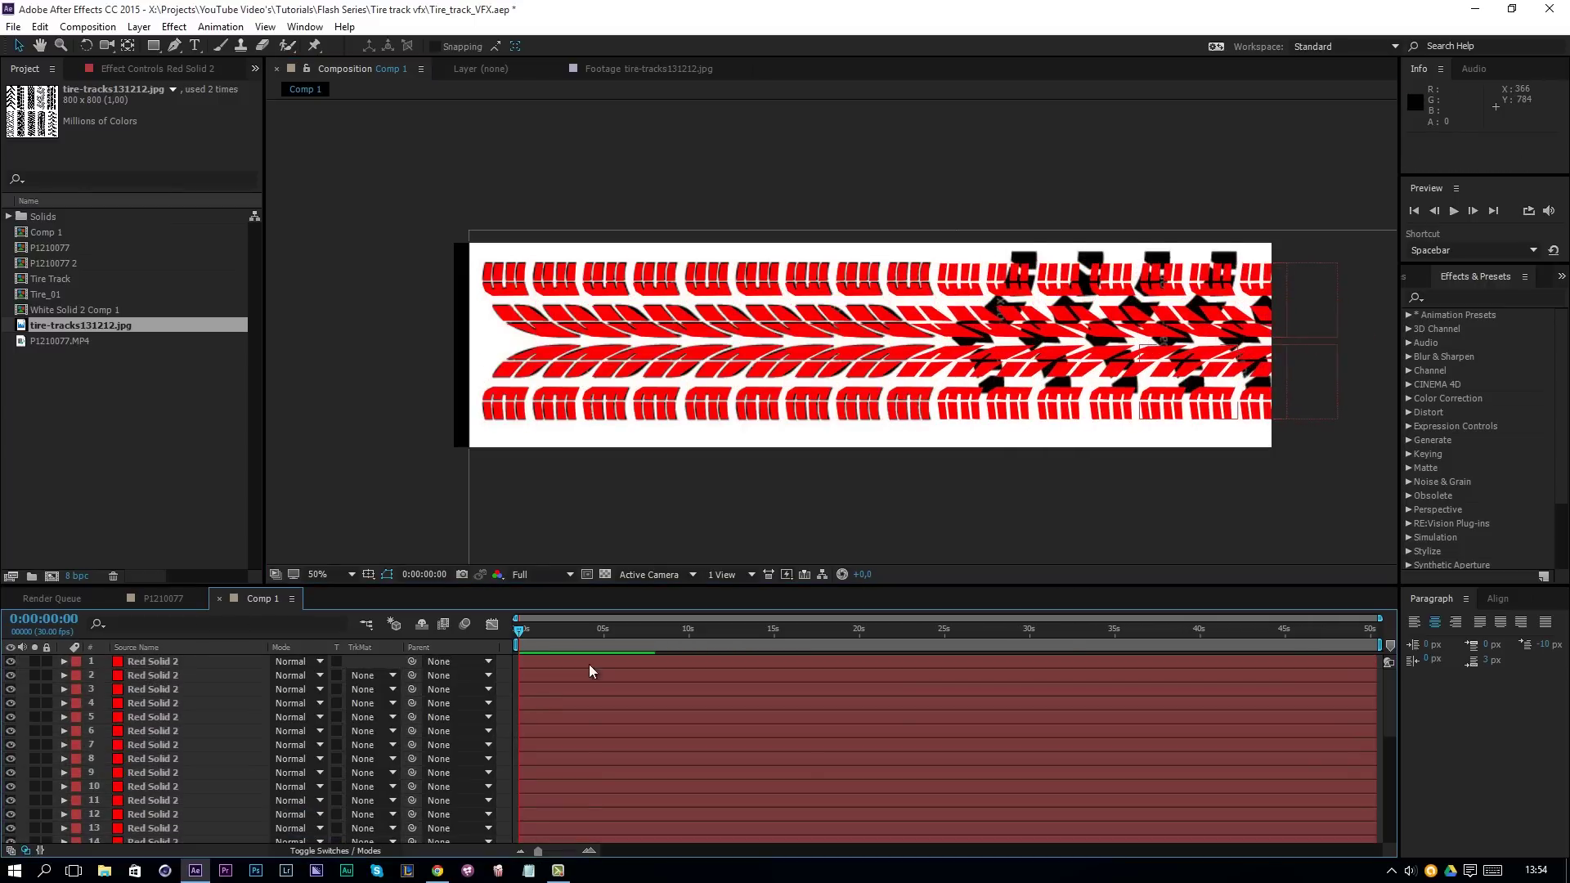
pyautogui.click(1308, 294)
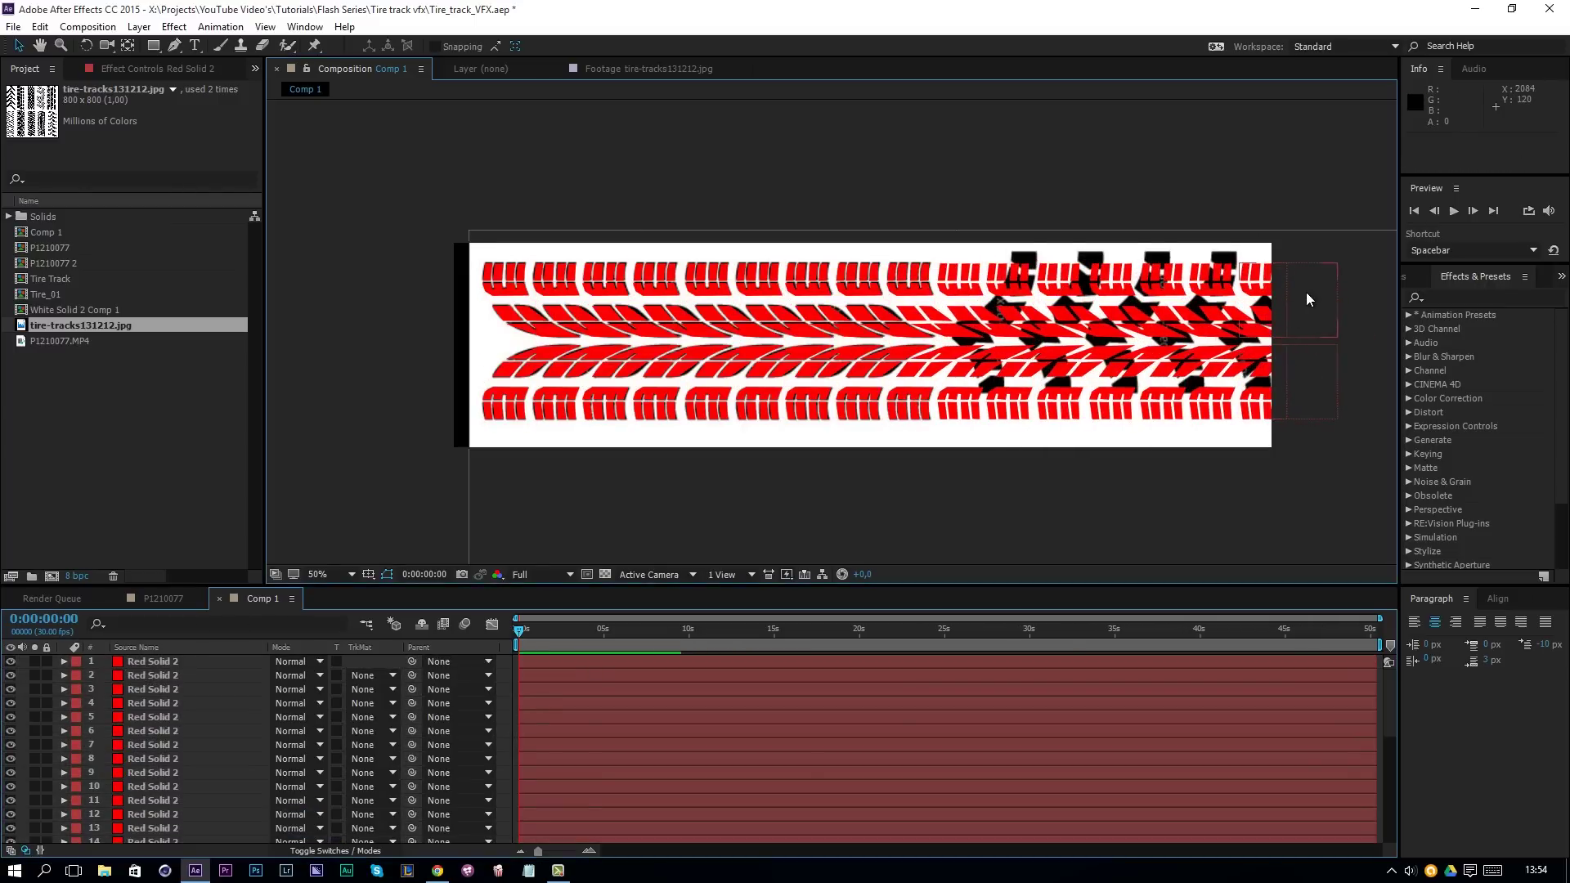
pyautogui.keyDown('shift'); pyautogui.click(1295, 401); pyautogui.keyUp('shift')
pyautogui.moveTo(1287, 400); pyautogui.dragTo(1179, 374)
pyautogui.press('F2')
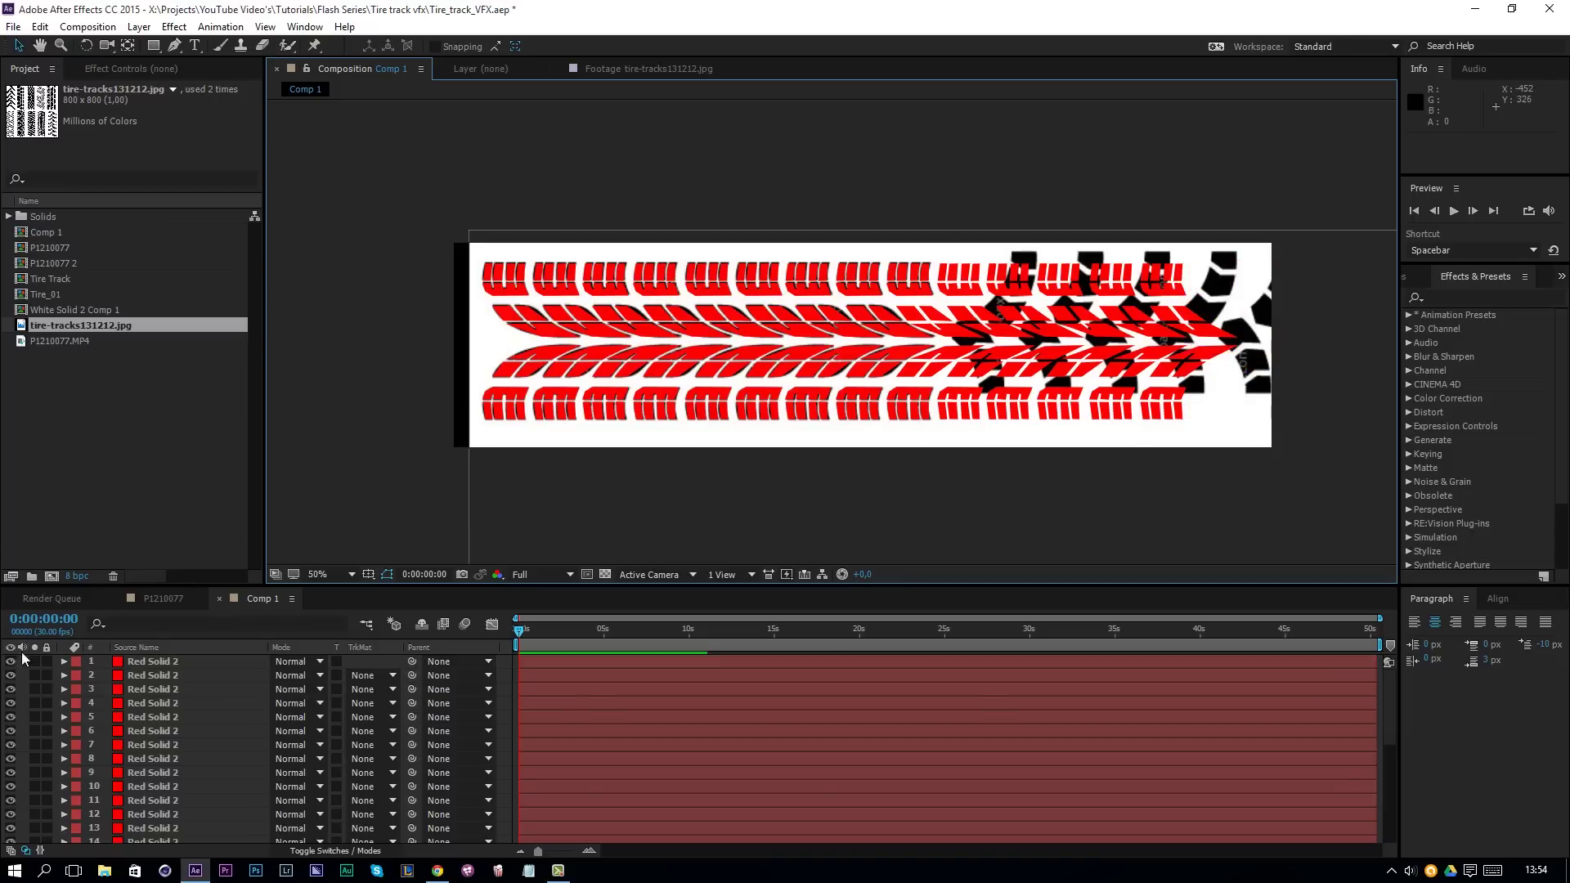
# - Delete the tire-tracks131212.jpg layer and collapse layer 27's Scale property
pyautogui.scroll(-5, 82, 777)
pyautogui.click(172, 821)
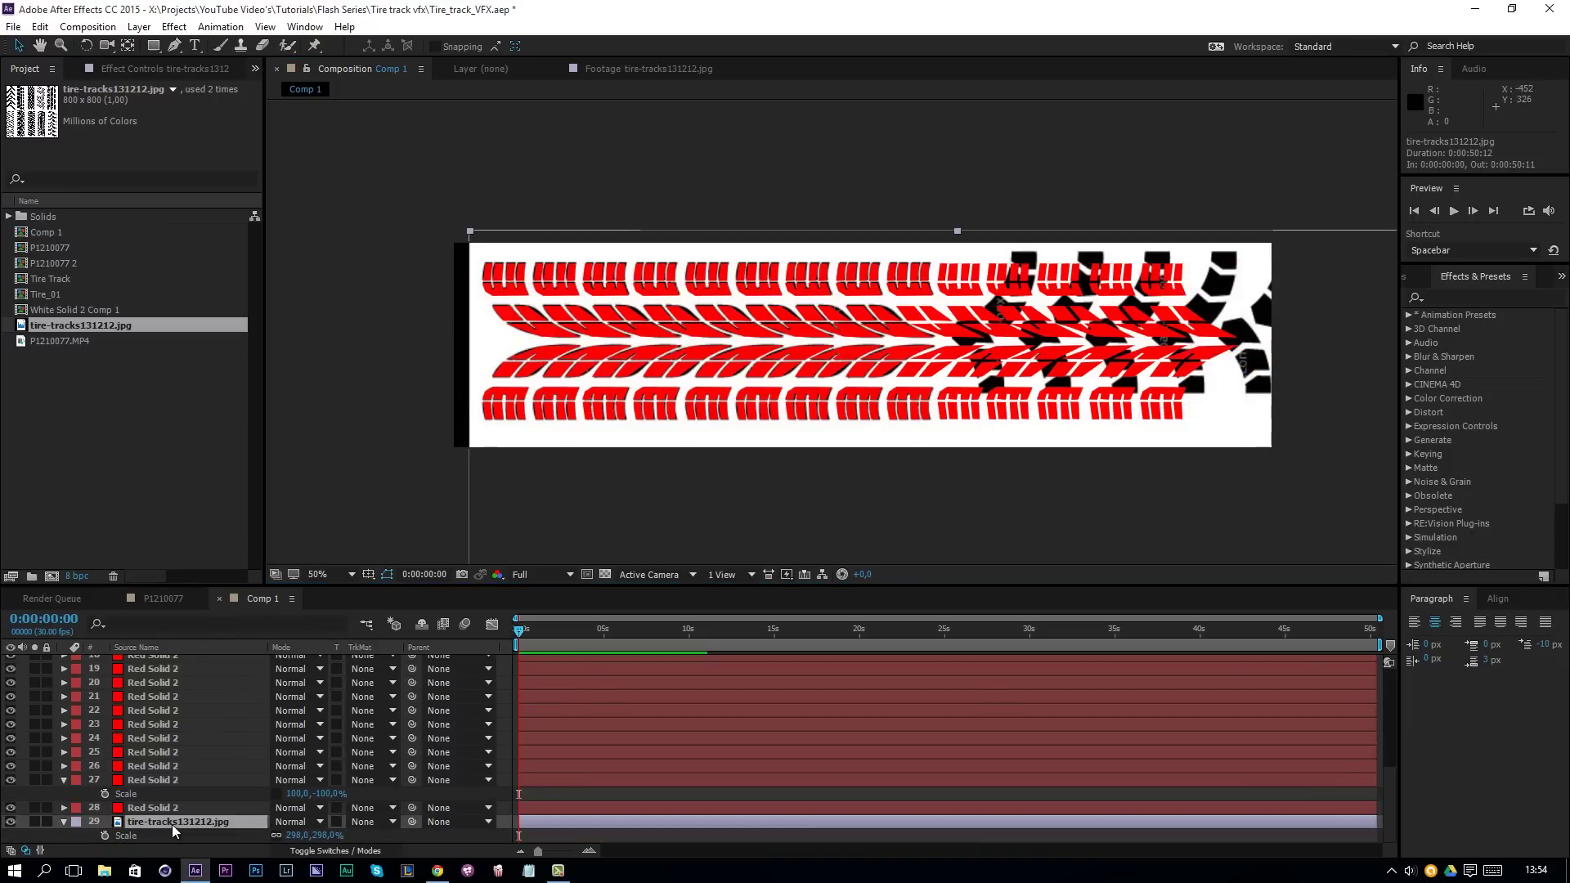
pyautogui.press('Delete')
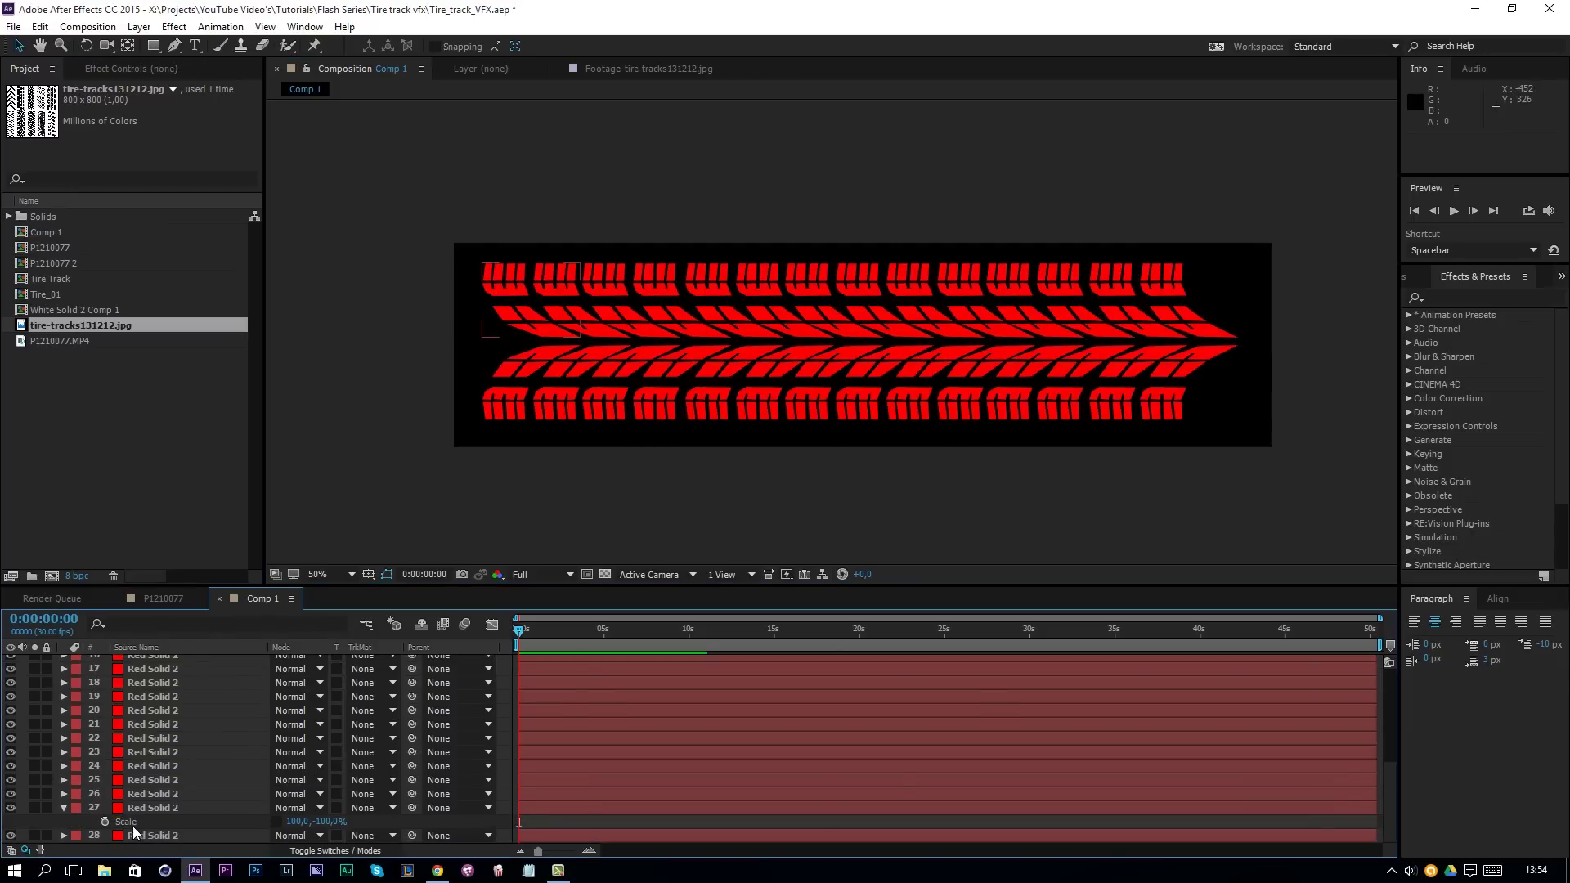
pyautogui.click(63, 812)
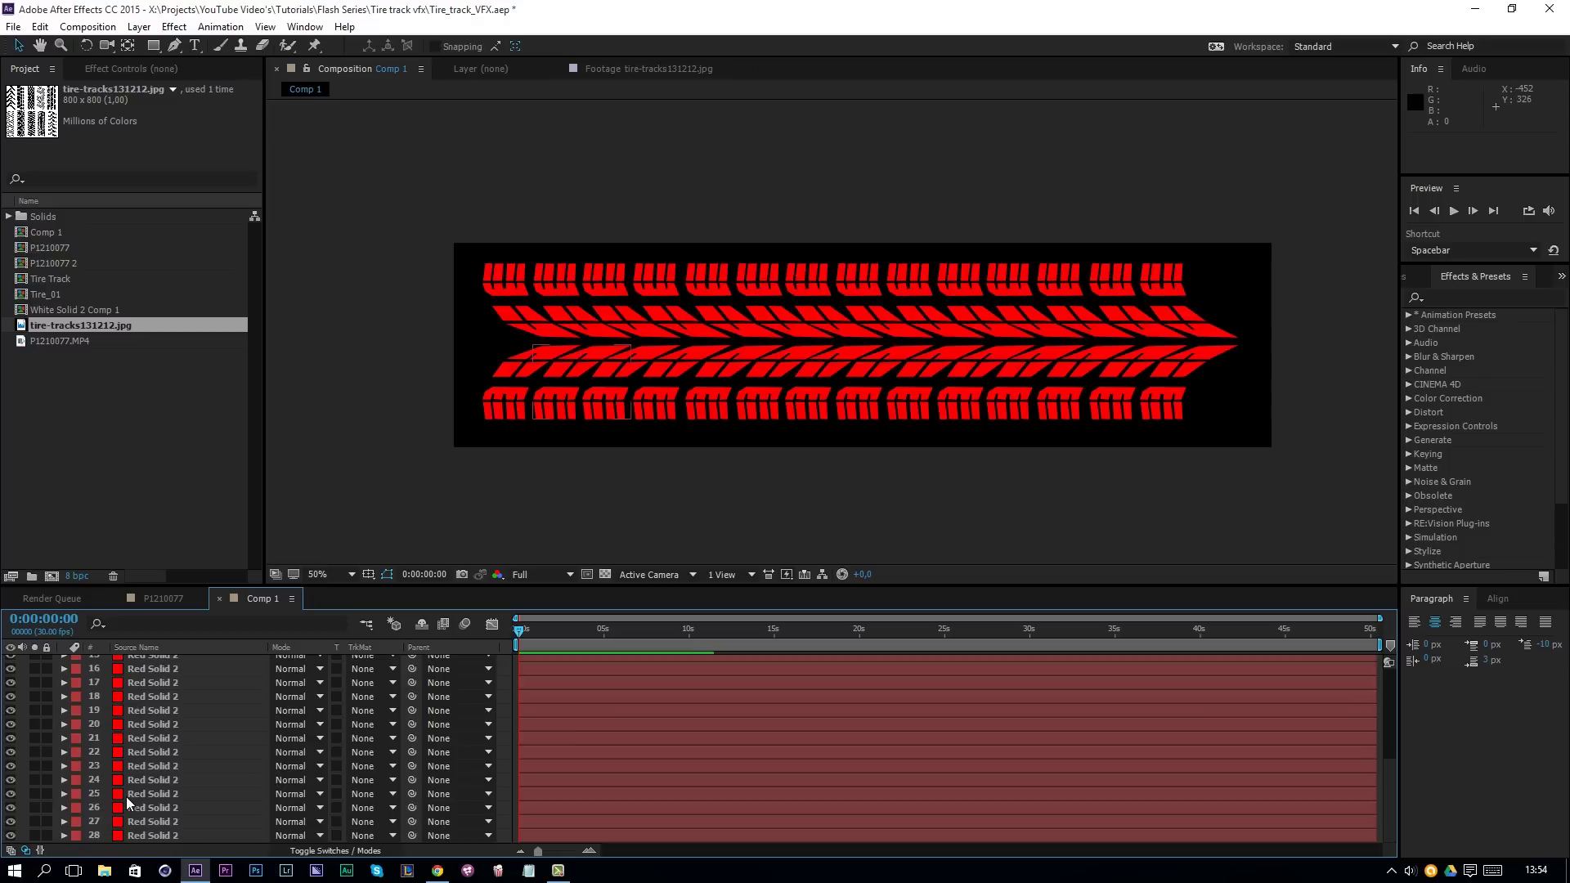
pyautogui.scroll(5, 145, 781)
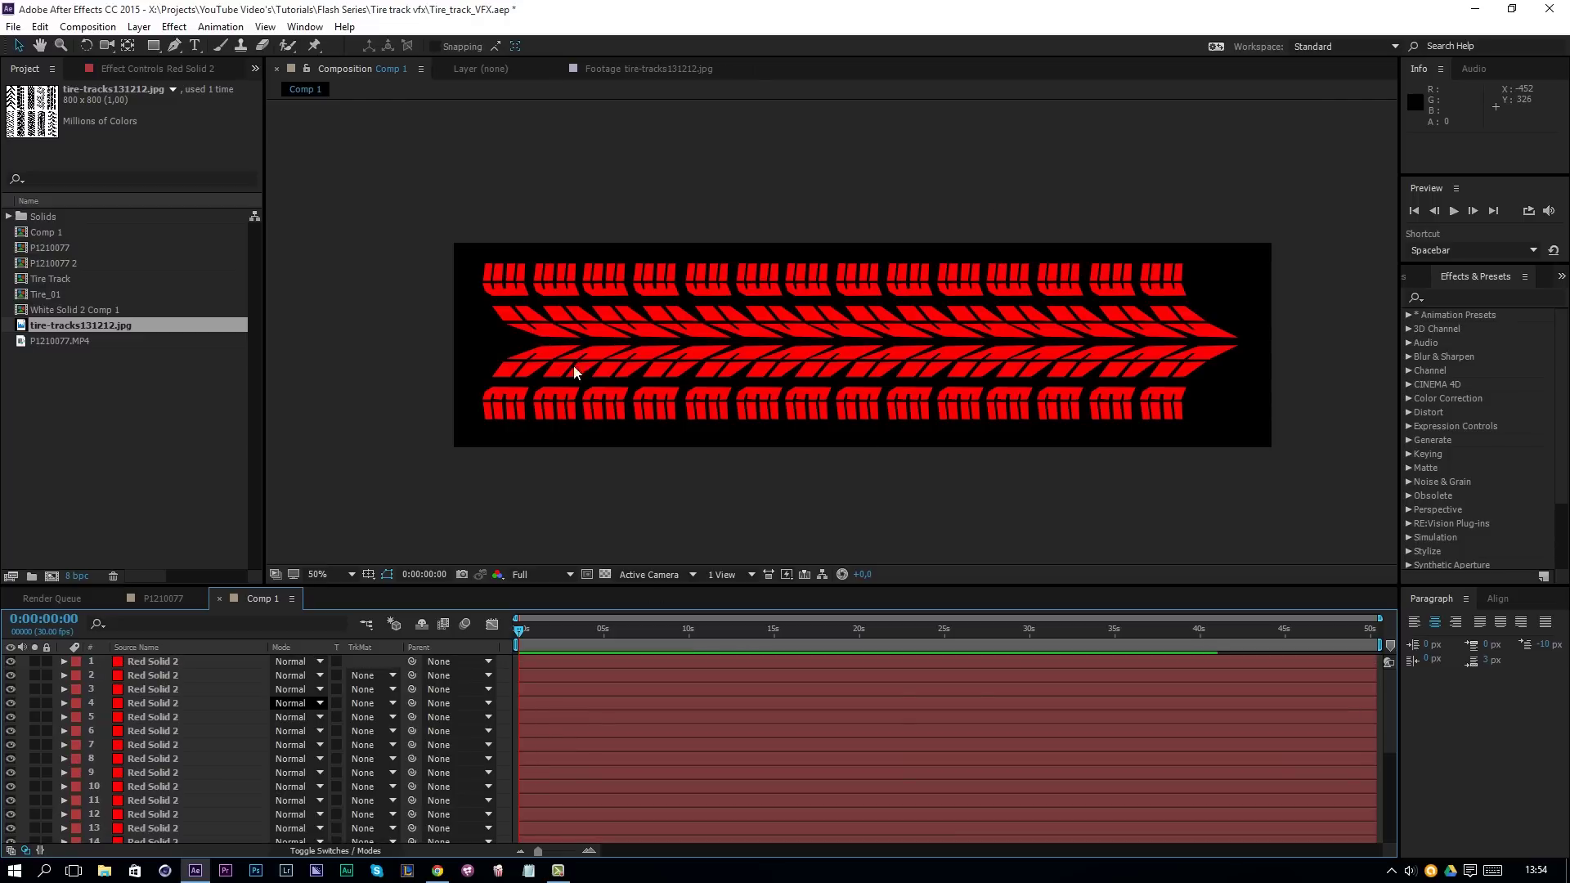
# - Select layer 1, the top-right tire mark, and reveal only its Opacity
pyautogui.click(532, 380)
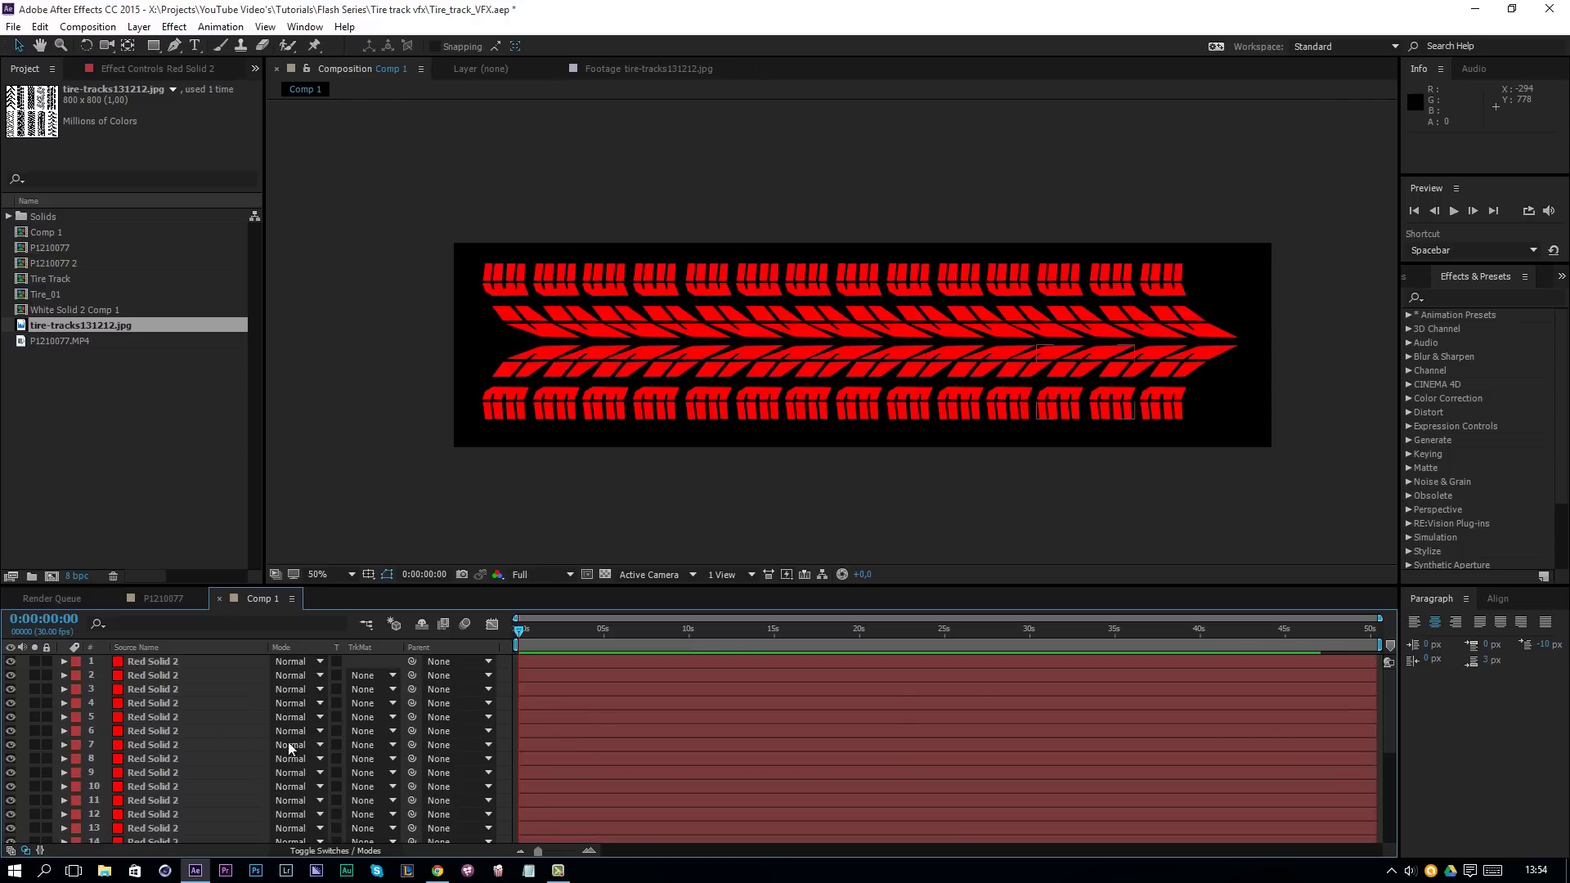
pyautogui.click(90, 669)
pyautogui.click(57, 668)
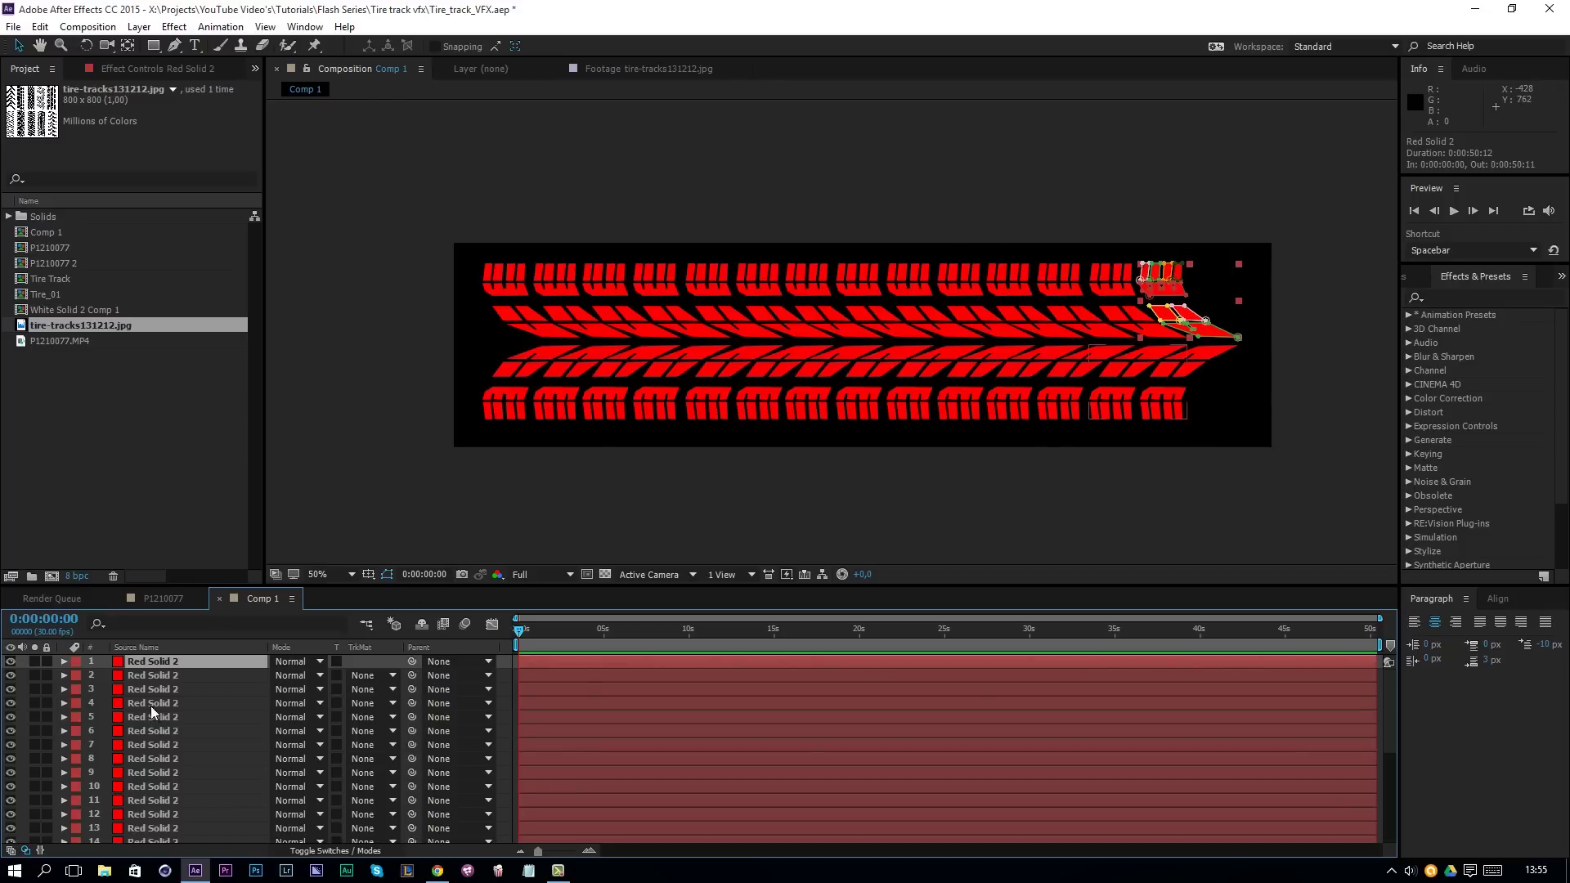
pyautogui.click(173, 675)
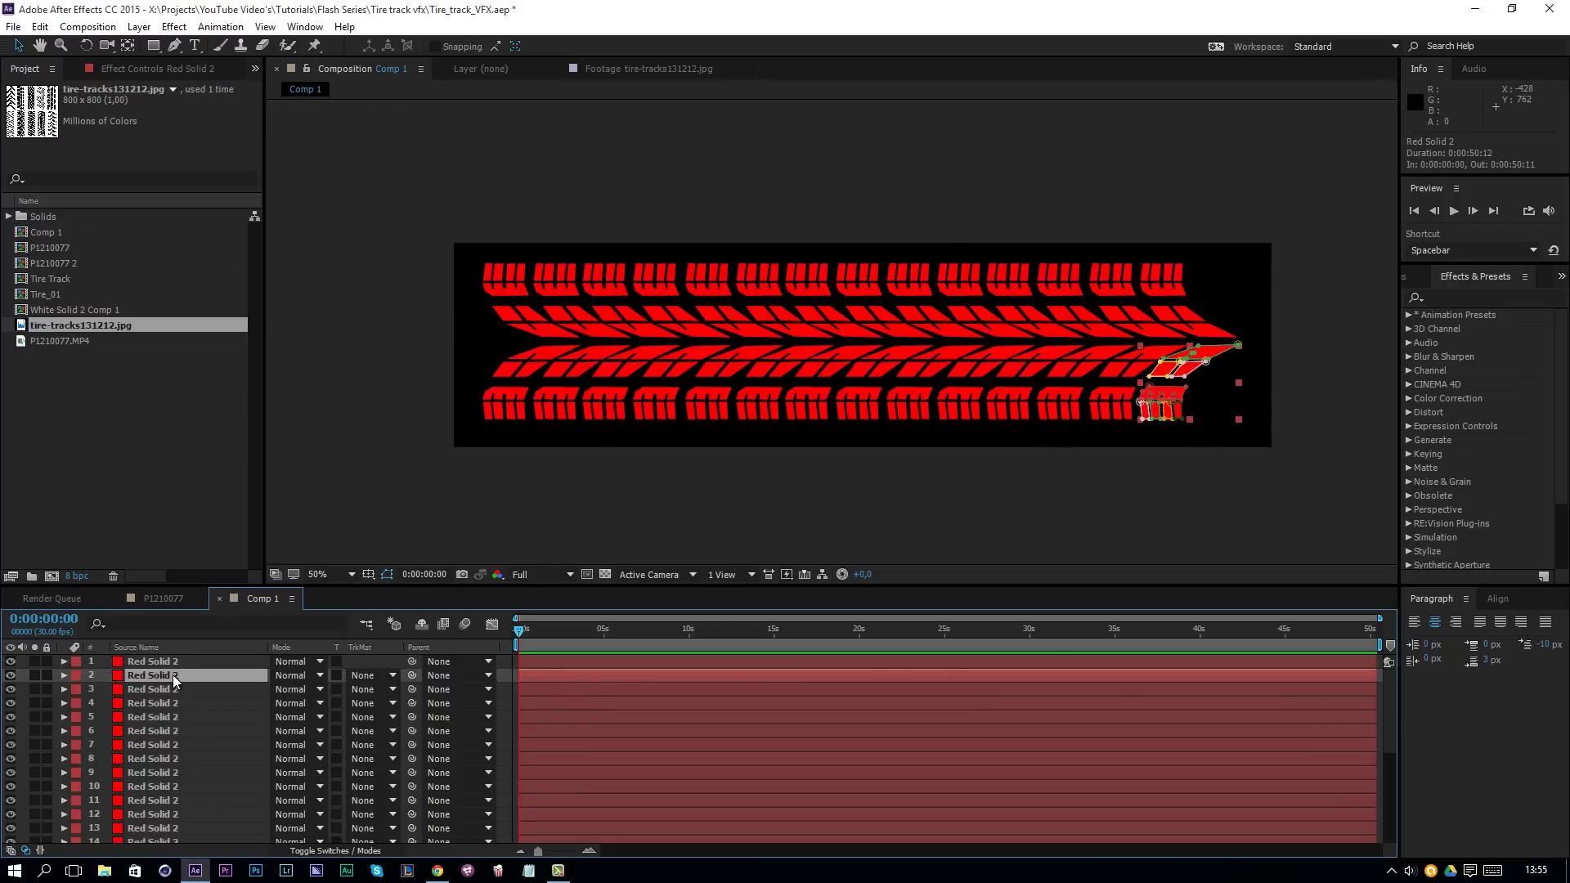
pyautogui.click(179, 664)
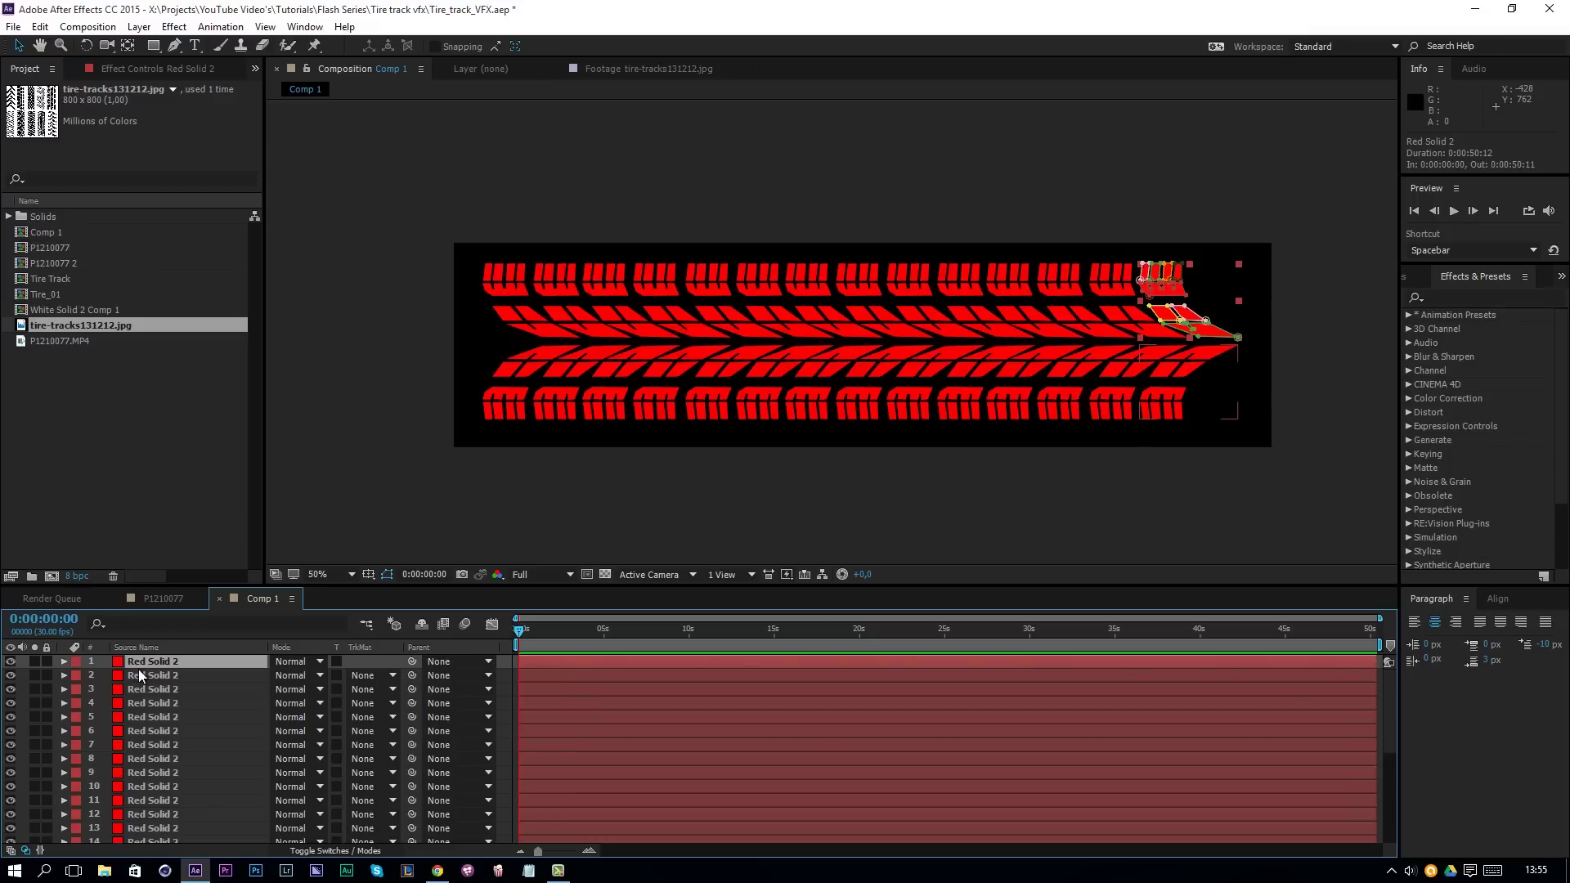
pyautogui.press('t')
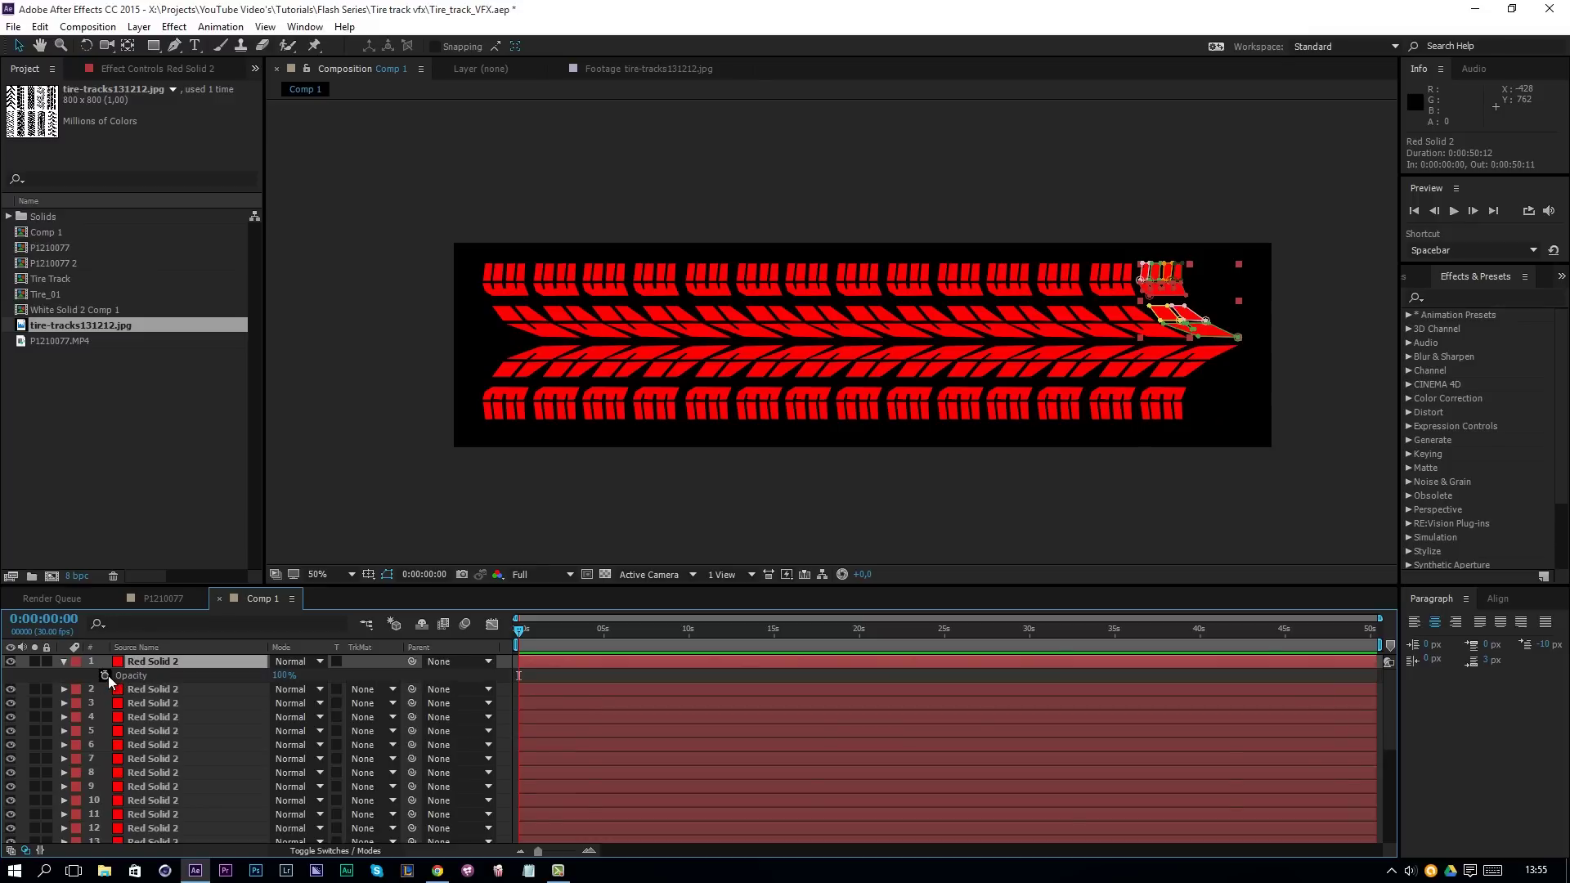
# - Keyframe layer 1's Opacity at 0% on frame 0 and 100% on frame 3
pyautogui.moveTo(281, 675); pyautogui.dragTo(162, 680)
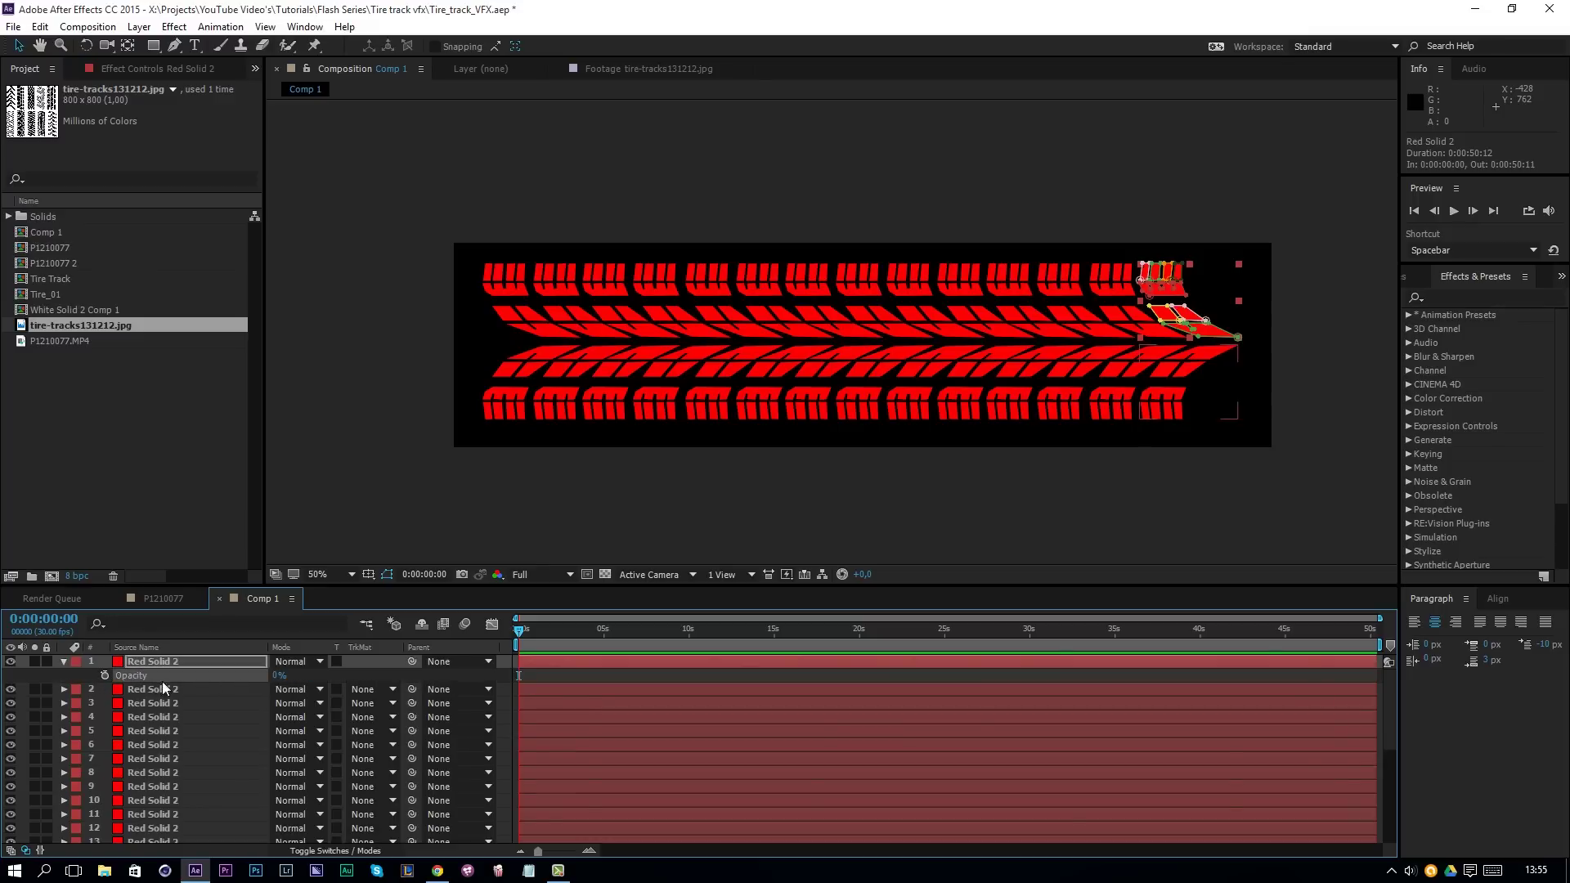
pyautogui.click(105, 676)
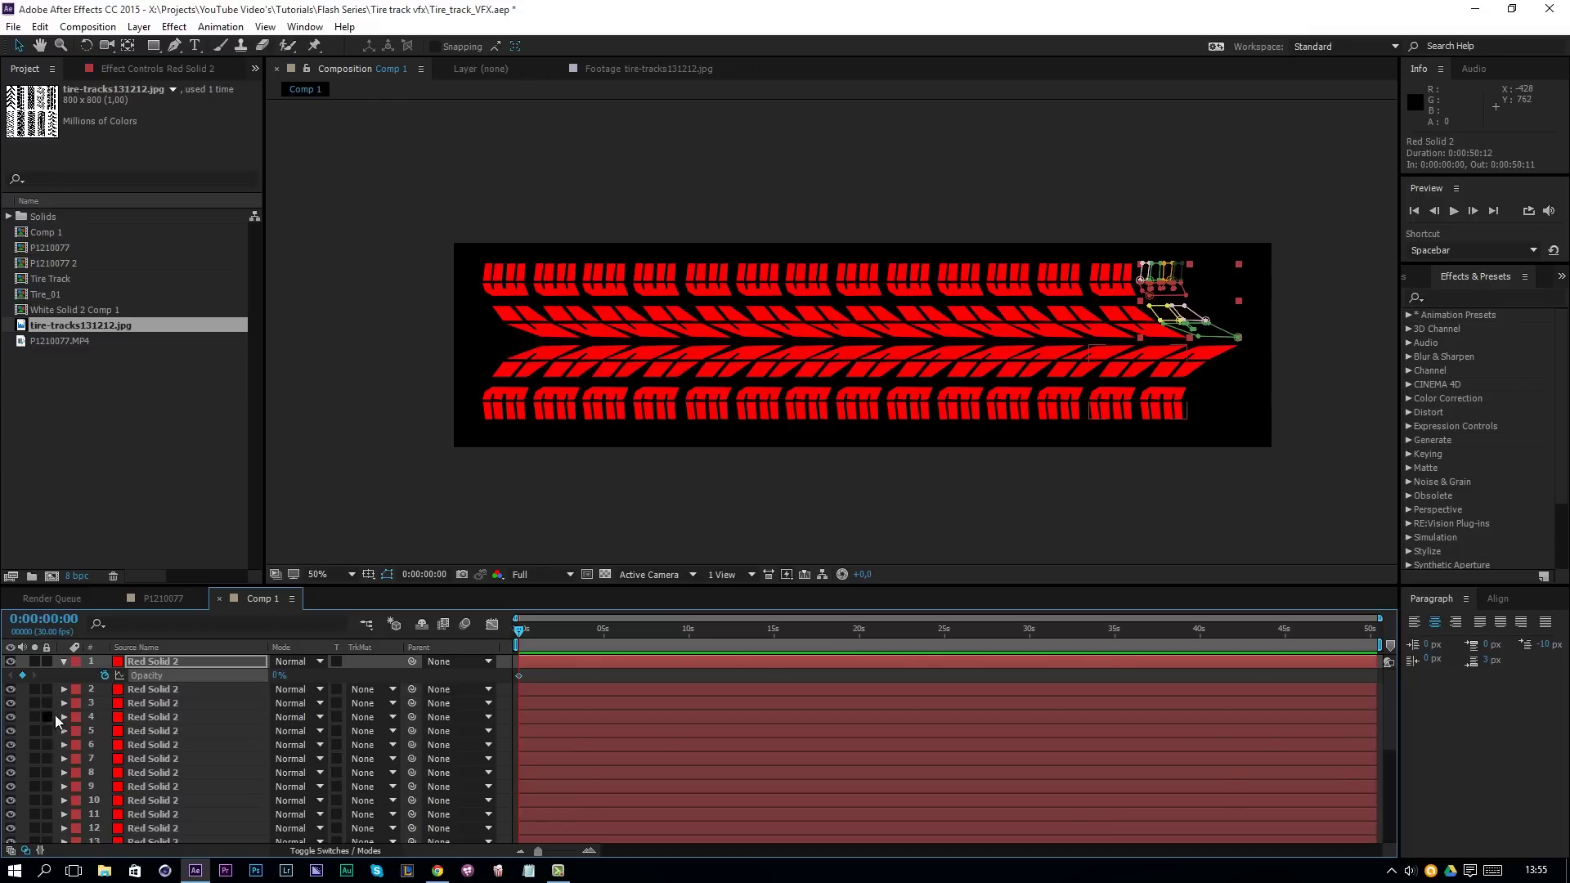
pyautogui.press('pagedown')
pyautogui.click(588, 851)
pyautogui.click(589, 851)
pyautogui.click(589, 851)
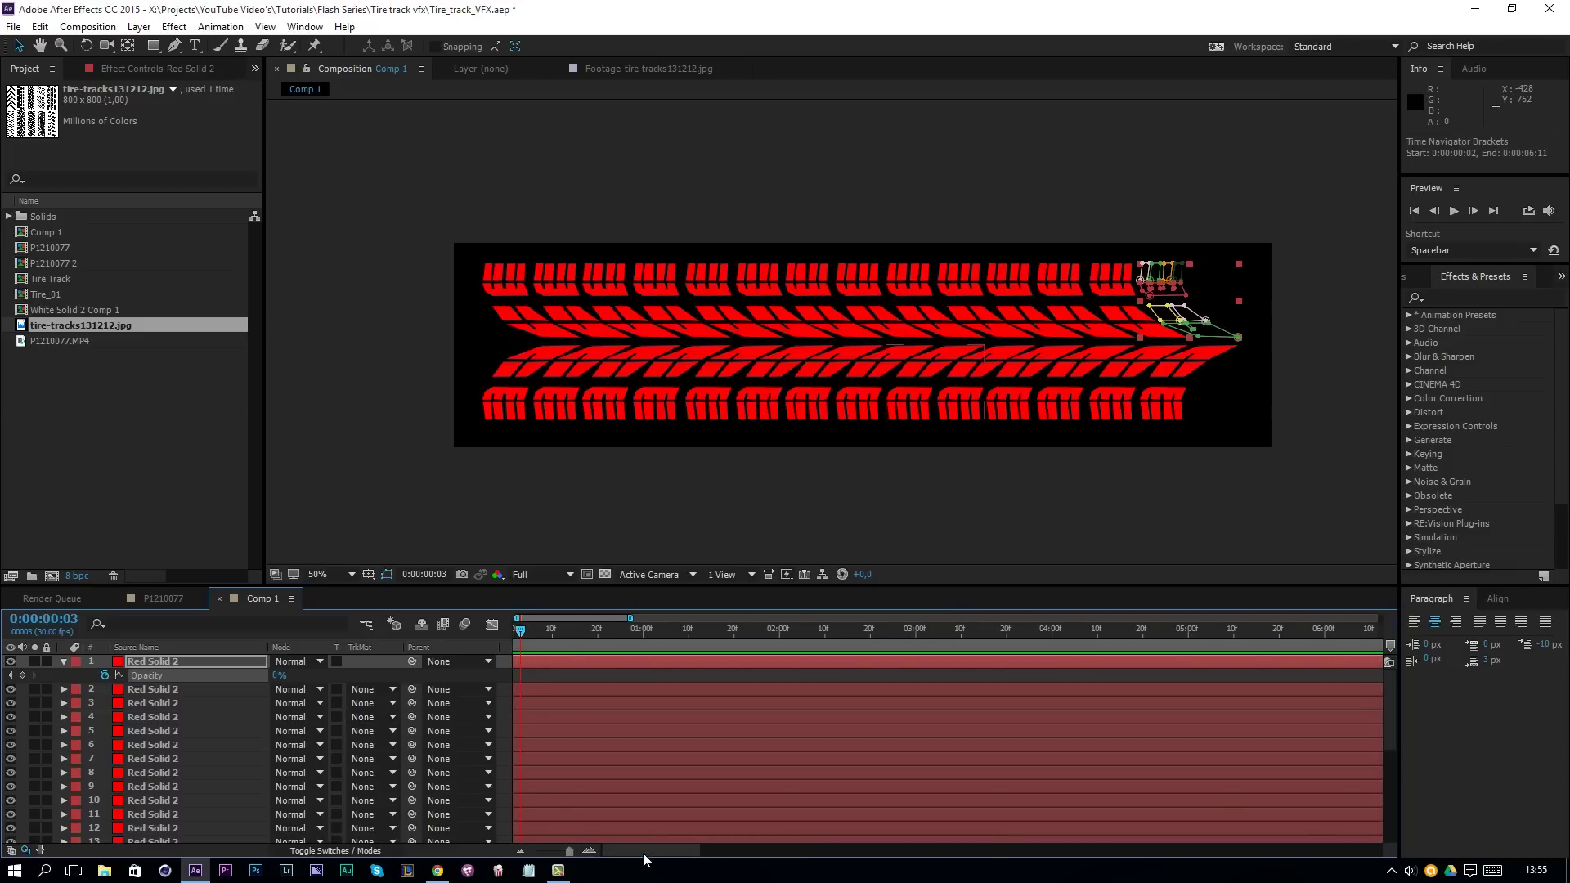
pyautogui.press('pageup')
pyautogui.press('pageup')
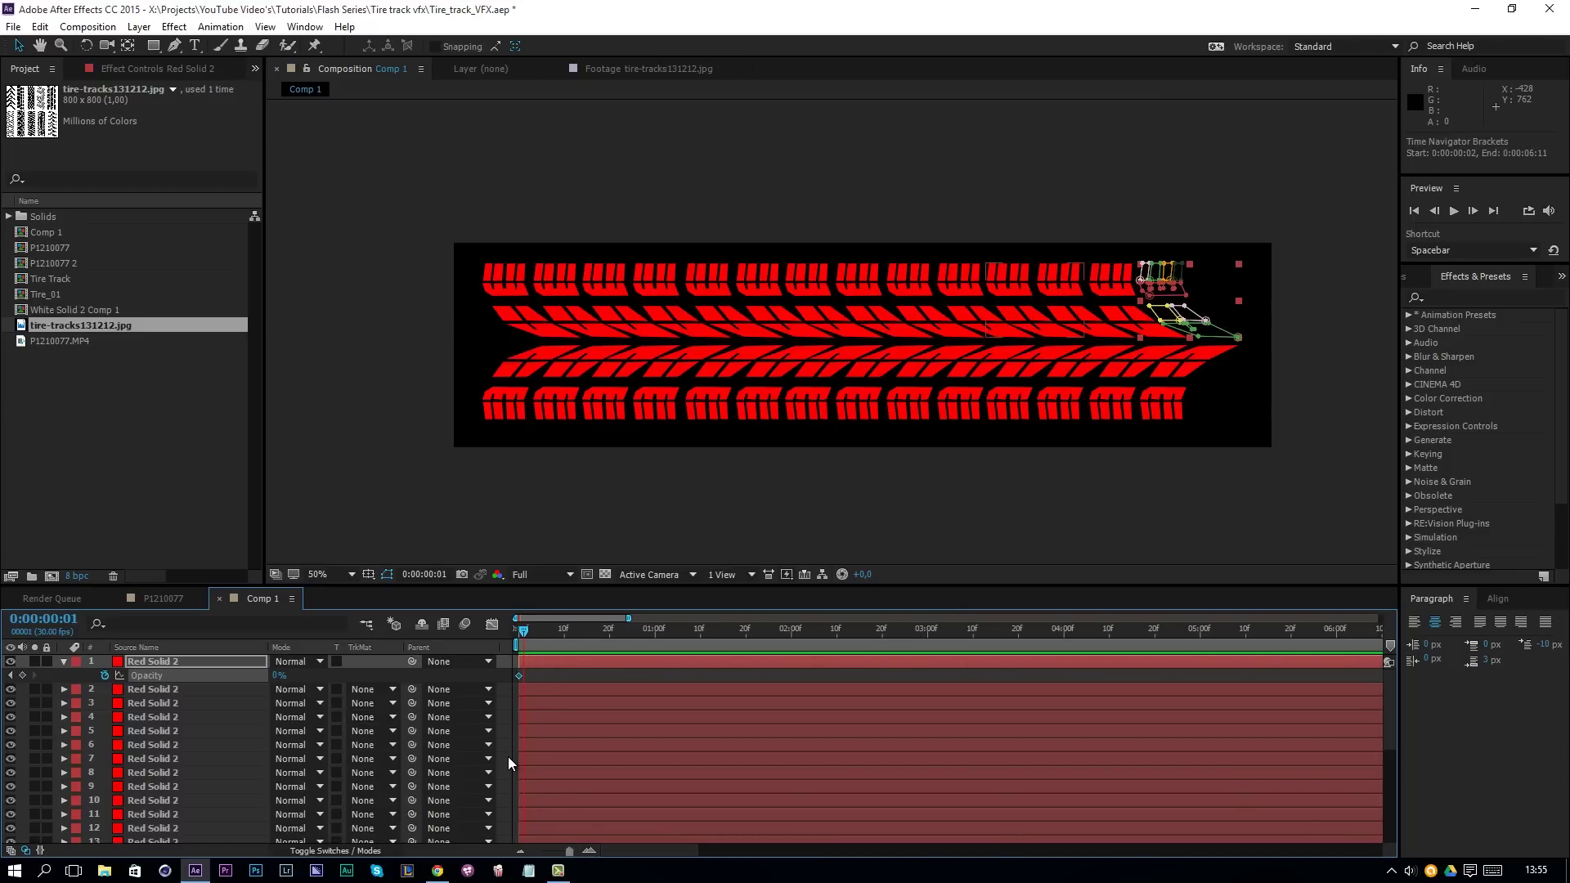
pyautogui.press('pagedown')
pyautogui.press('pagedown')
pyautogui.click(278, 675)
pyautogui.write('100')
pyautogui.press('Return')
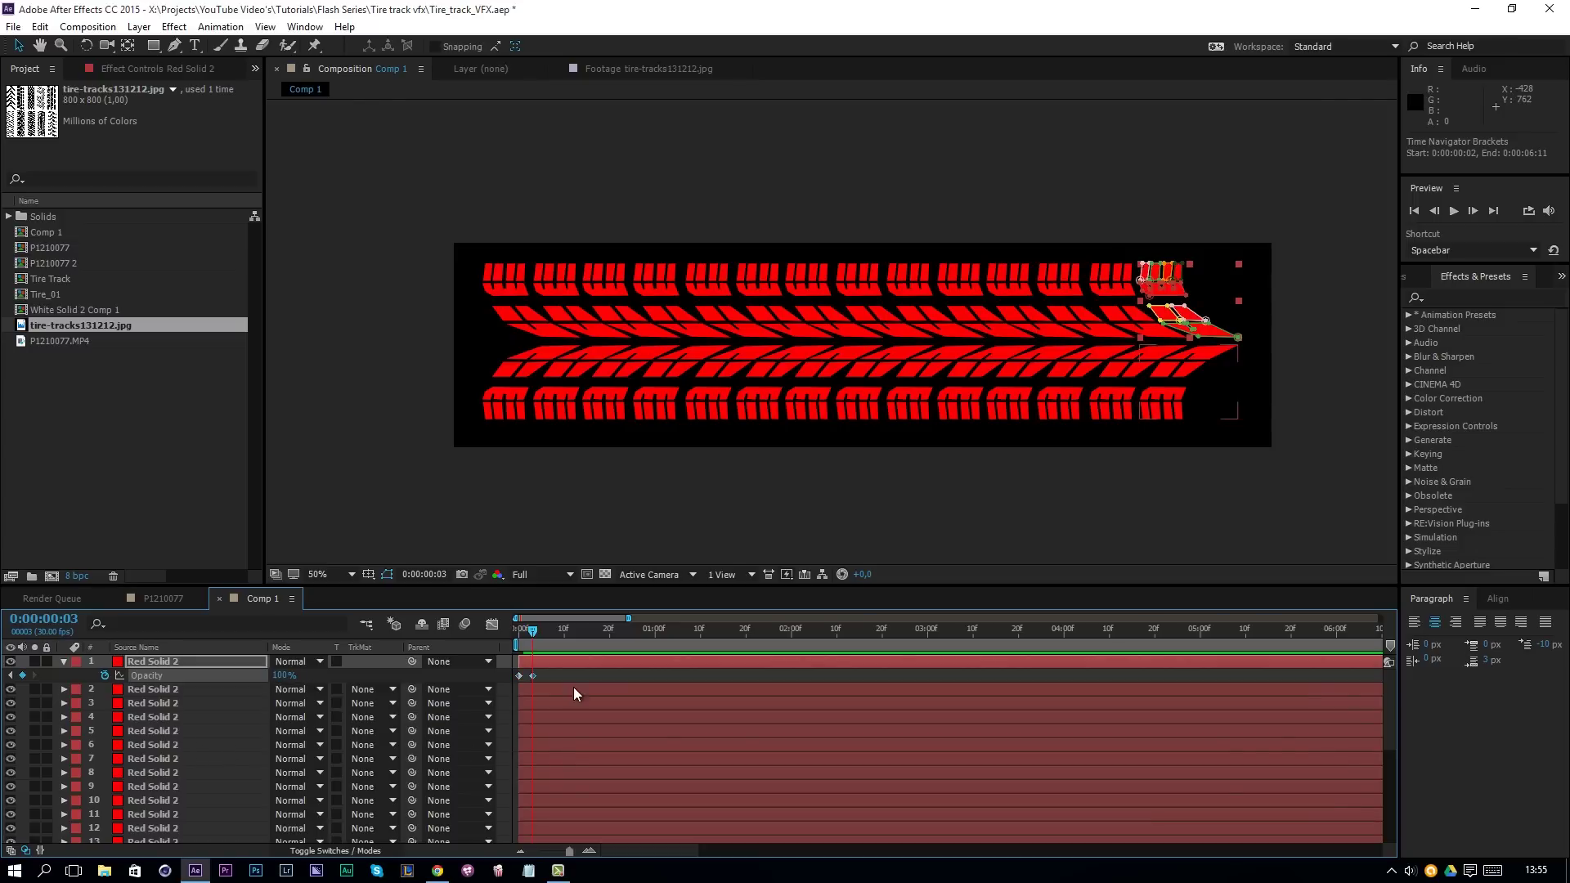
pyautogui.moveTo(533, 631); pyautogui.dragTo(531, 636)
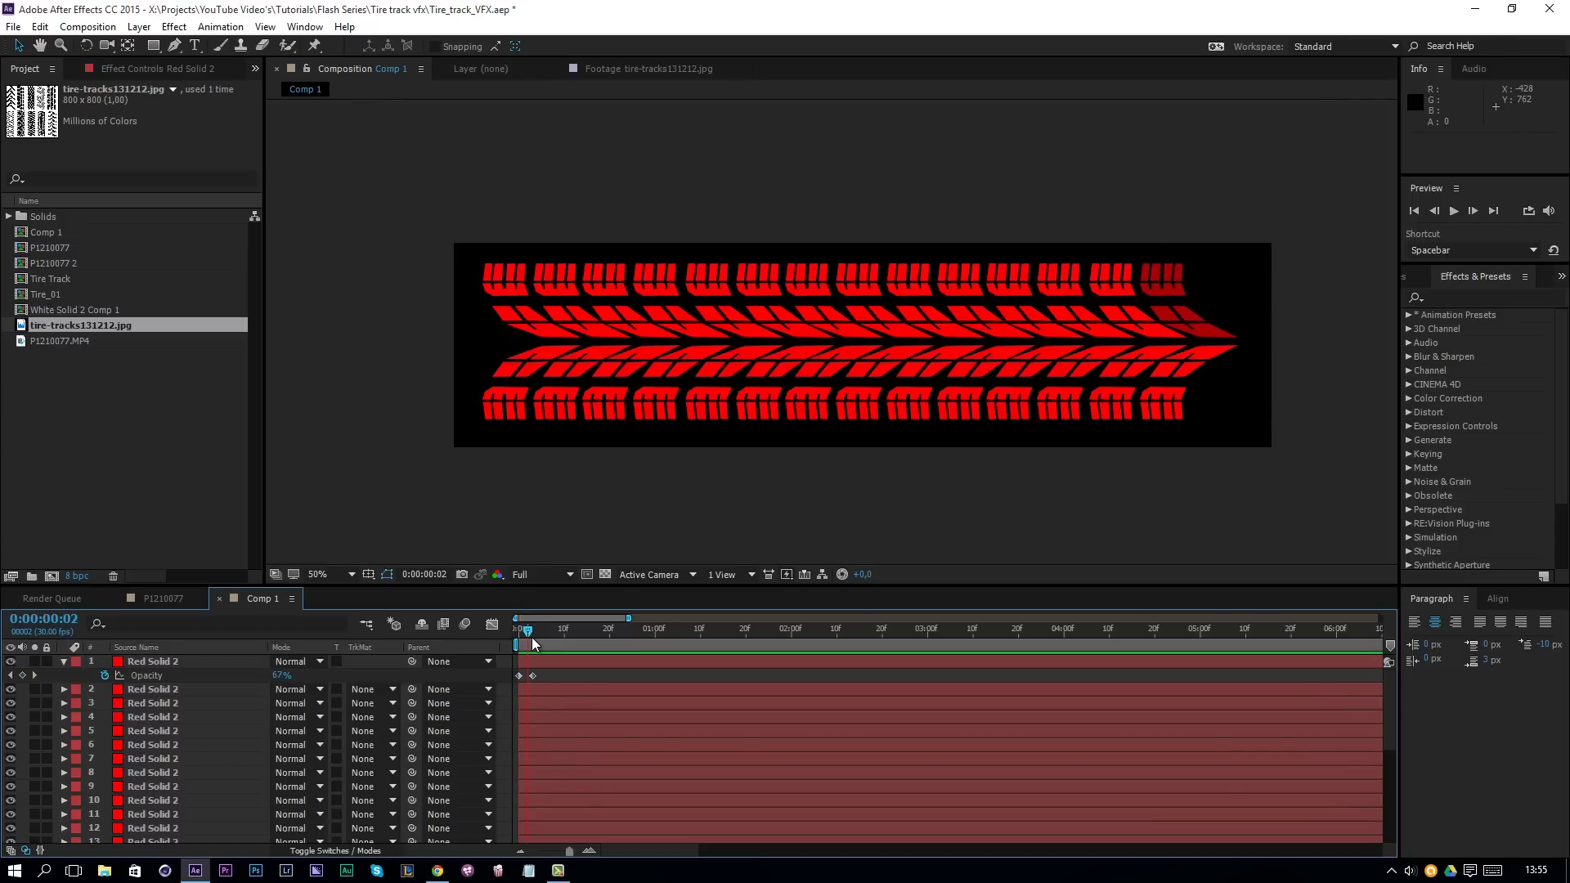
# - Copy layer 1's two opacity keyframes and paste them onto layers 2 through 28
pyautogui.click(556, 675)
pyautogui.hotkey('ctrl', 'c')
pyautogui.moveTo(537, 631); pyautogui.dragTo(497, 631)
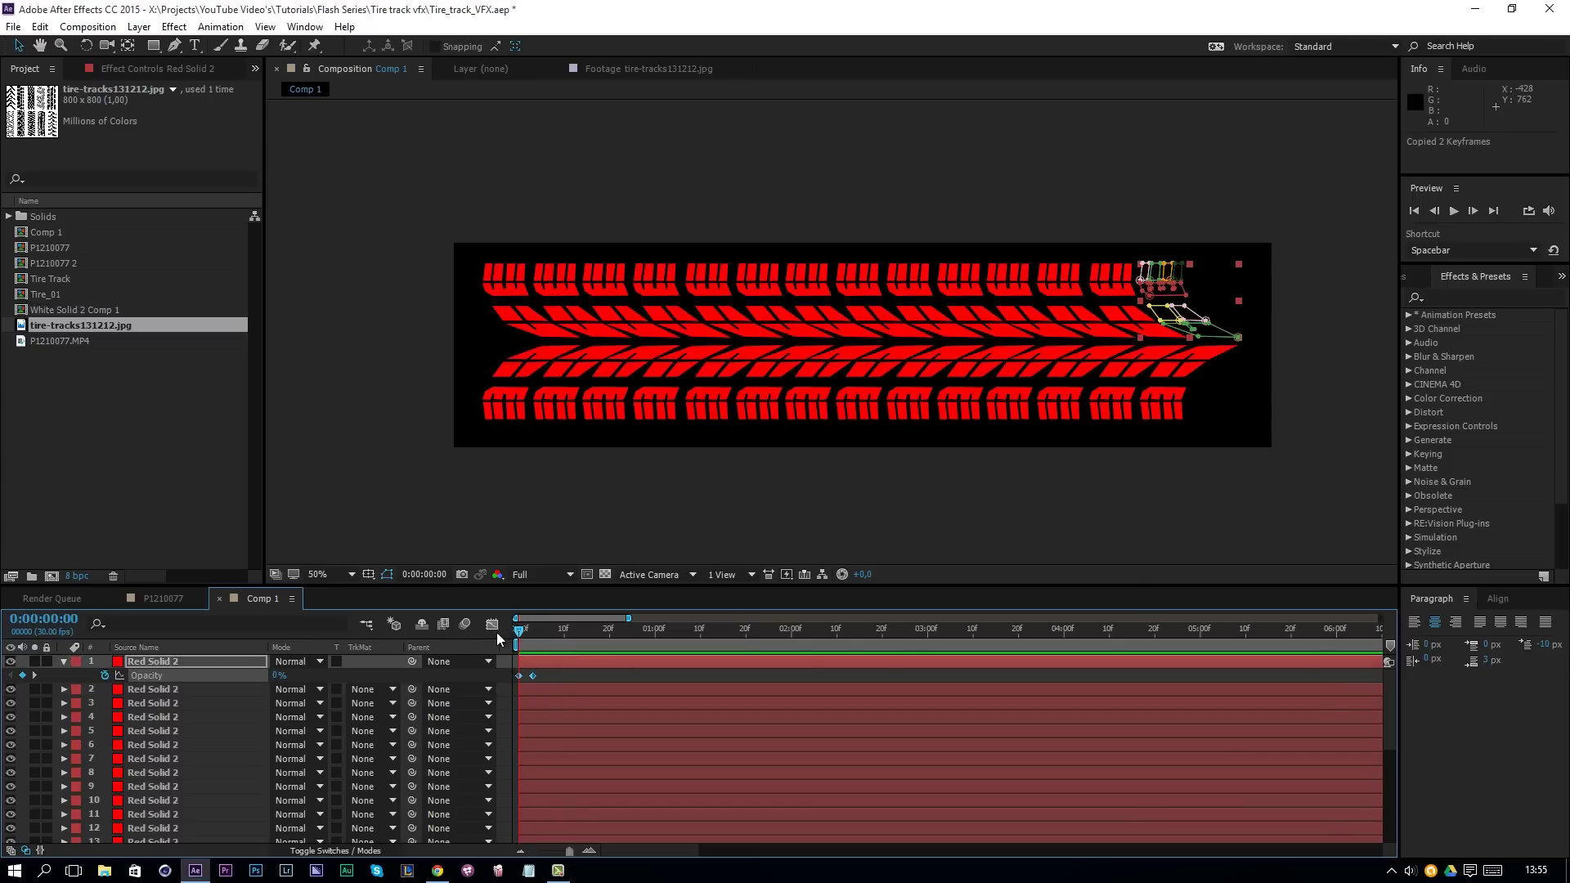
pyautogui.click(180, 692)
pyautogui.scroll(-5, 165, 752)
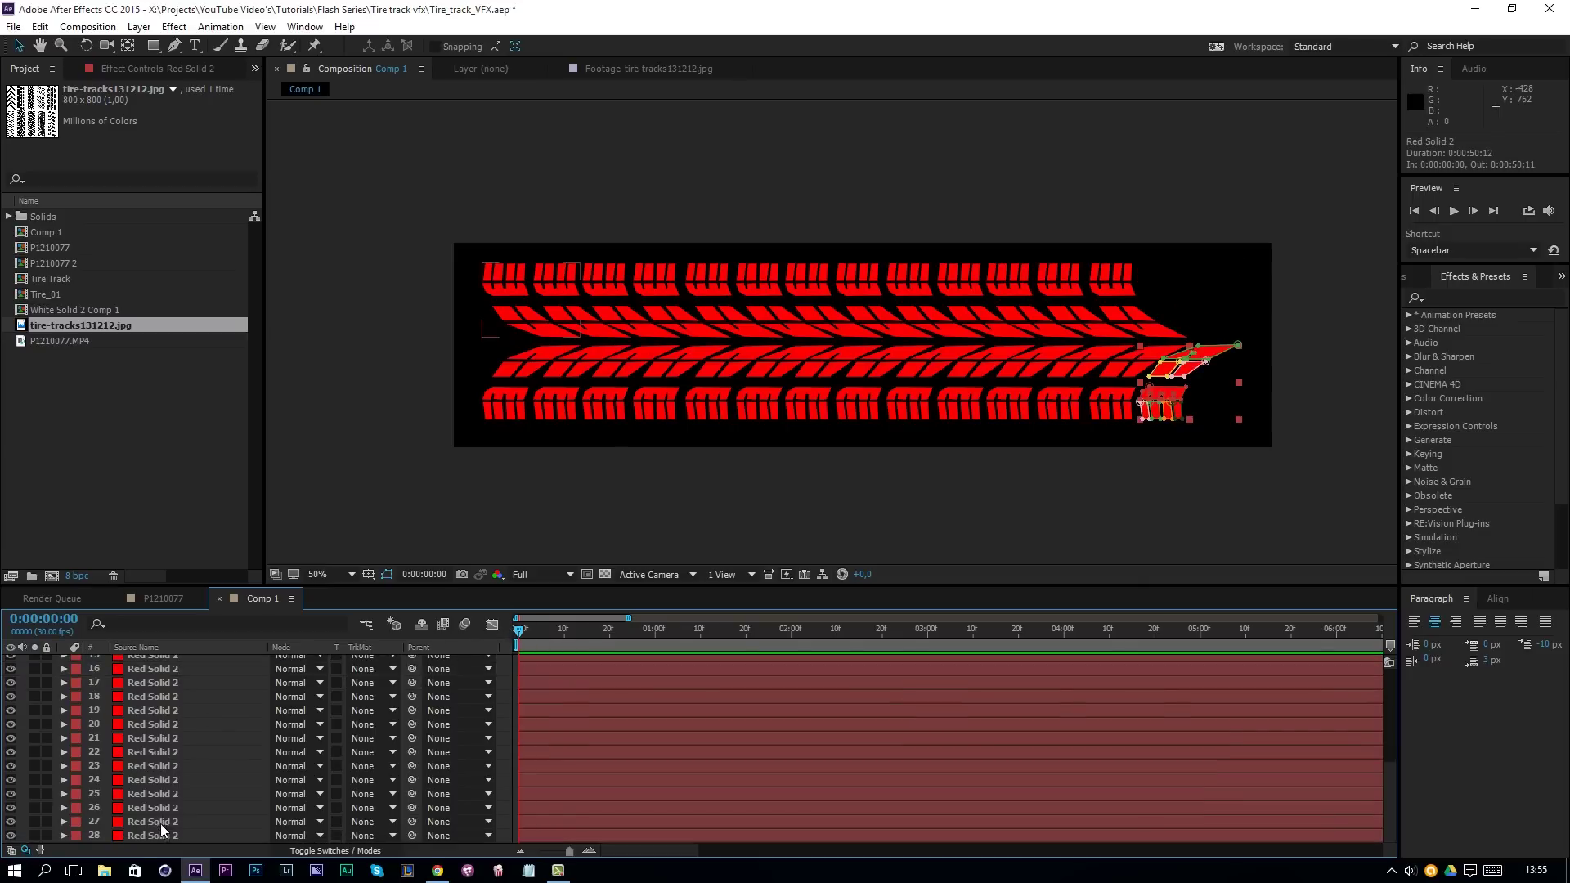
pyautogui.keyDown('shift'); pyautogui.click(156, 830); pyautogui.keyUp('shift')
pyautogui.hotkey('ctrl', 'v')
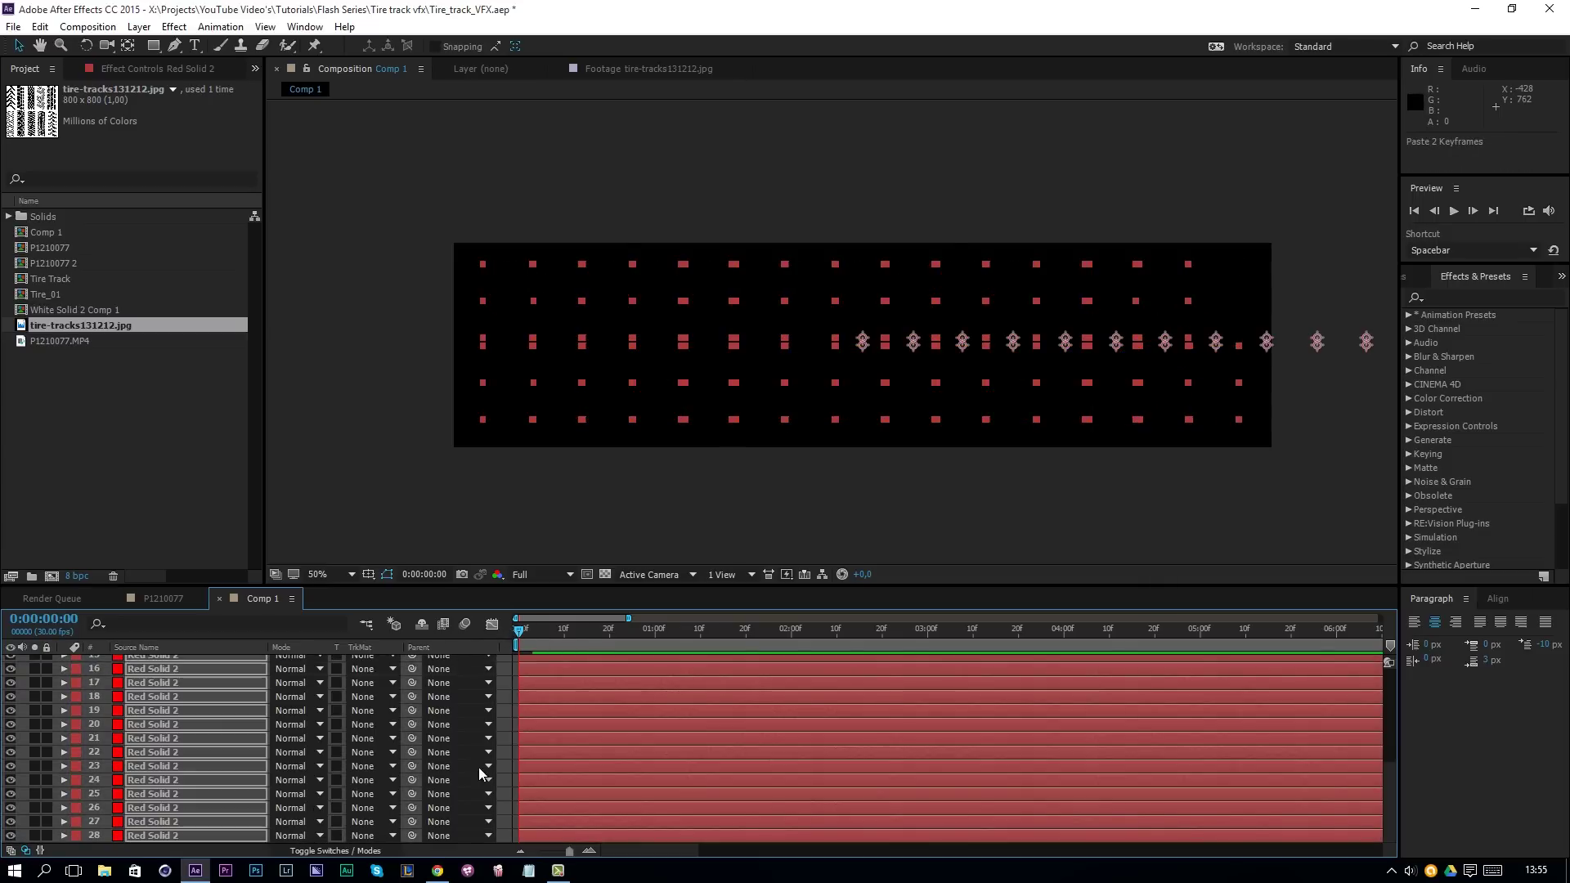
# - Check the fade at frame 3, then reselect layers 2–28 at frame 0 and zoom the timeline in
pyautogui.click(507, 739)
pyautogui.scroll(5, 507, 739)
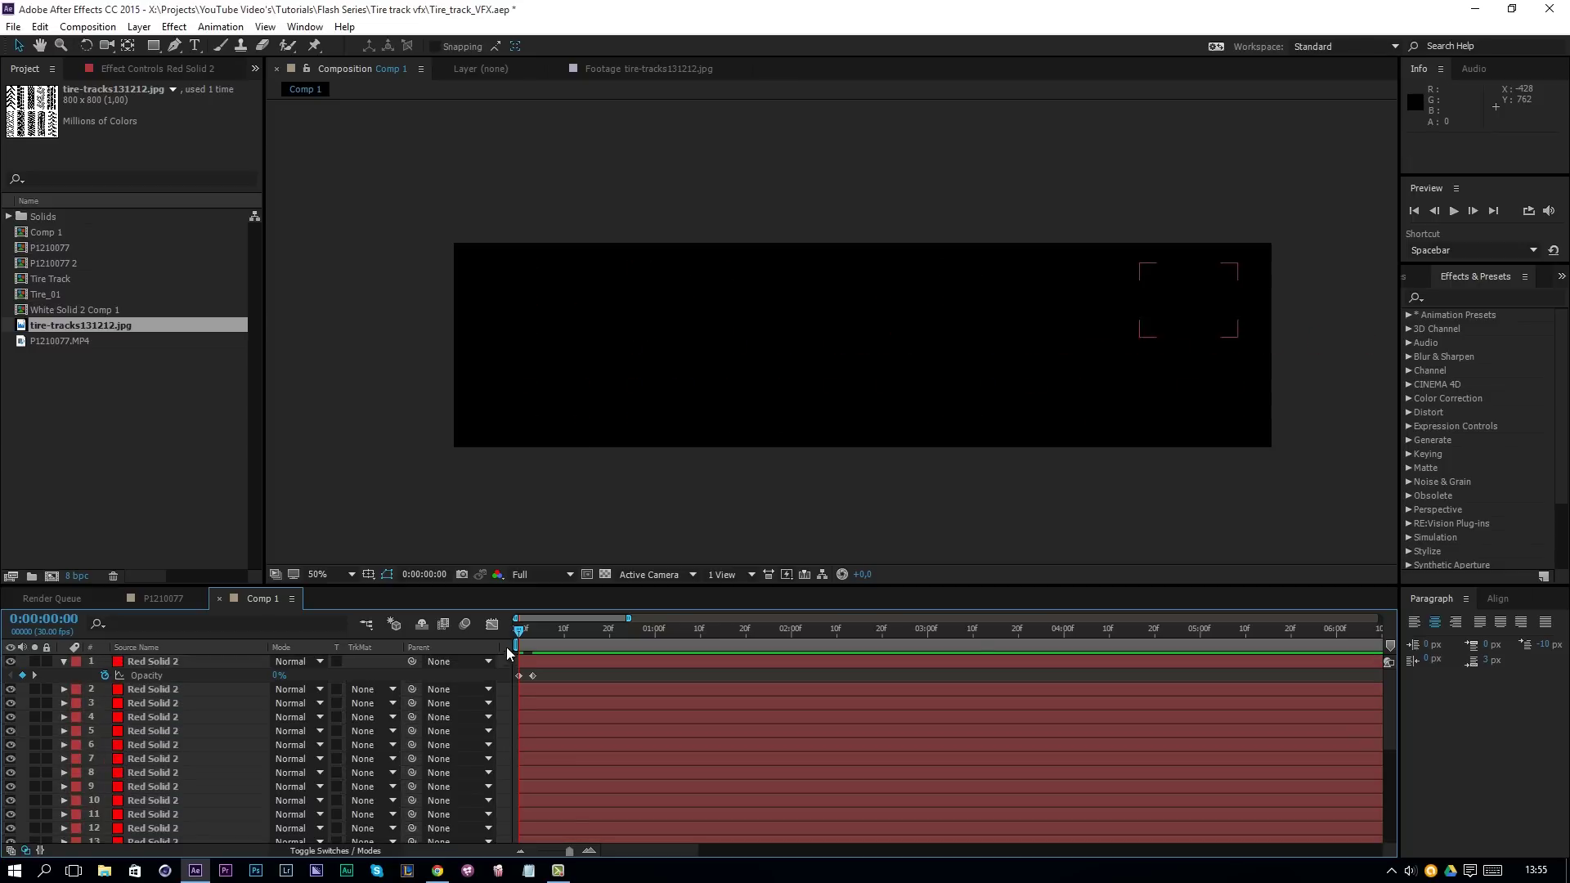
pyautogui.click(531, 628)
pyautogui.moveTo(531, 628); pyautogui.dragTo(517, 630)
pyautogui.click(144, 693)
pyautogui.scroll(-5, 131, 802)
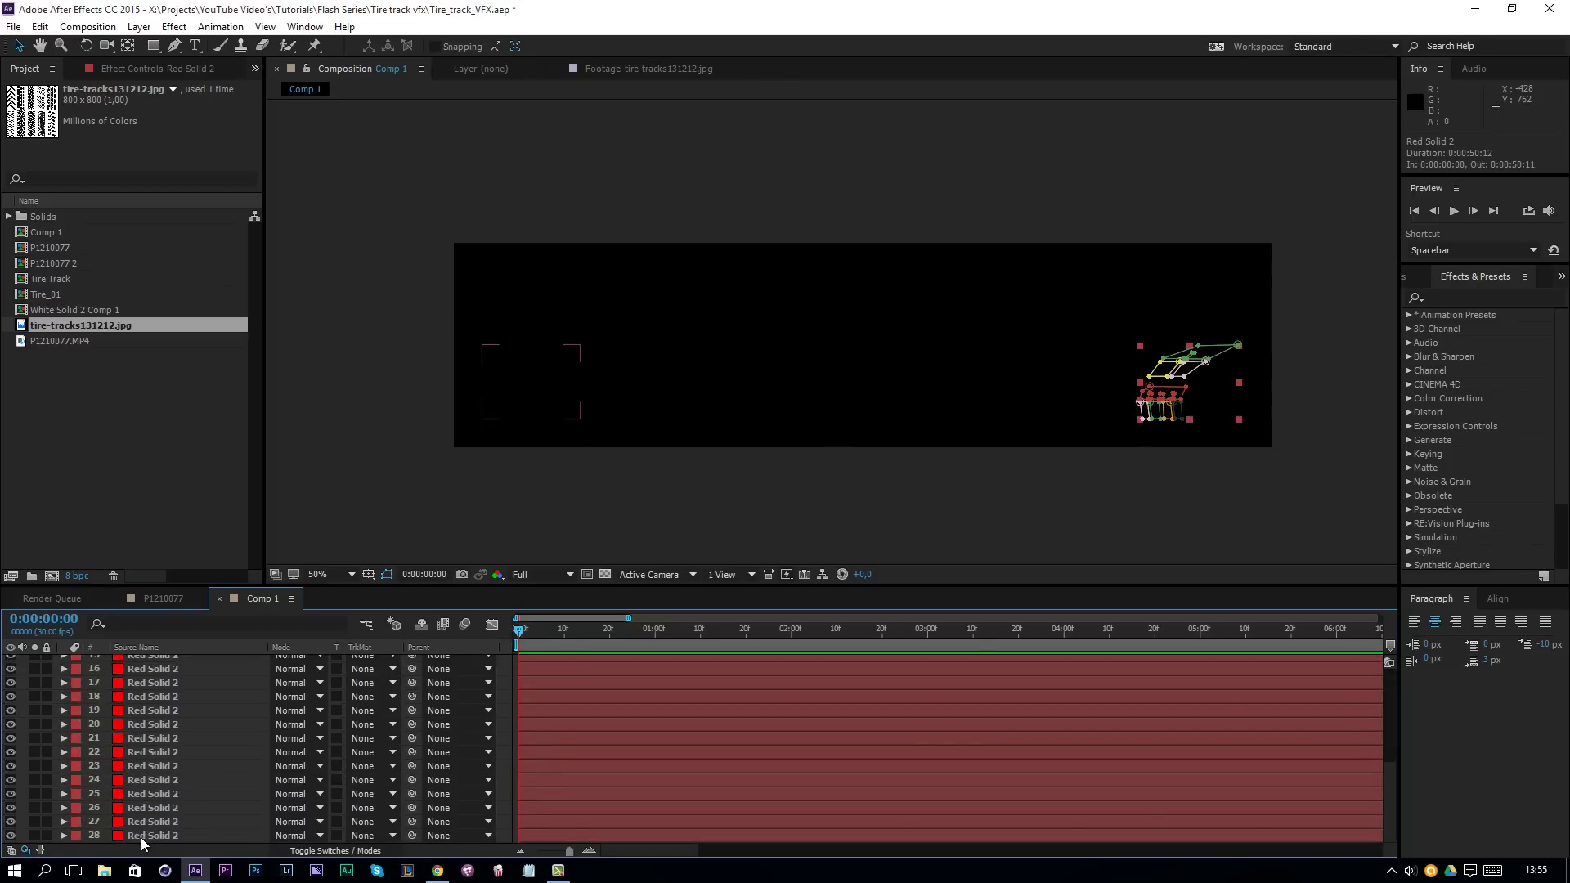
pyautogui.keyDown('shift'); pyautogui.click(140, 837); pyautogui.keyUp('shift')
pyautogui.scroll(5, 168, 804)
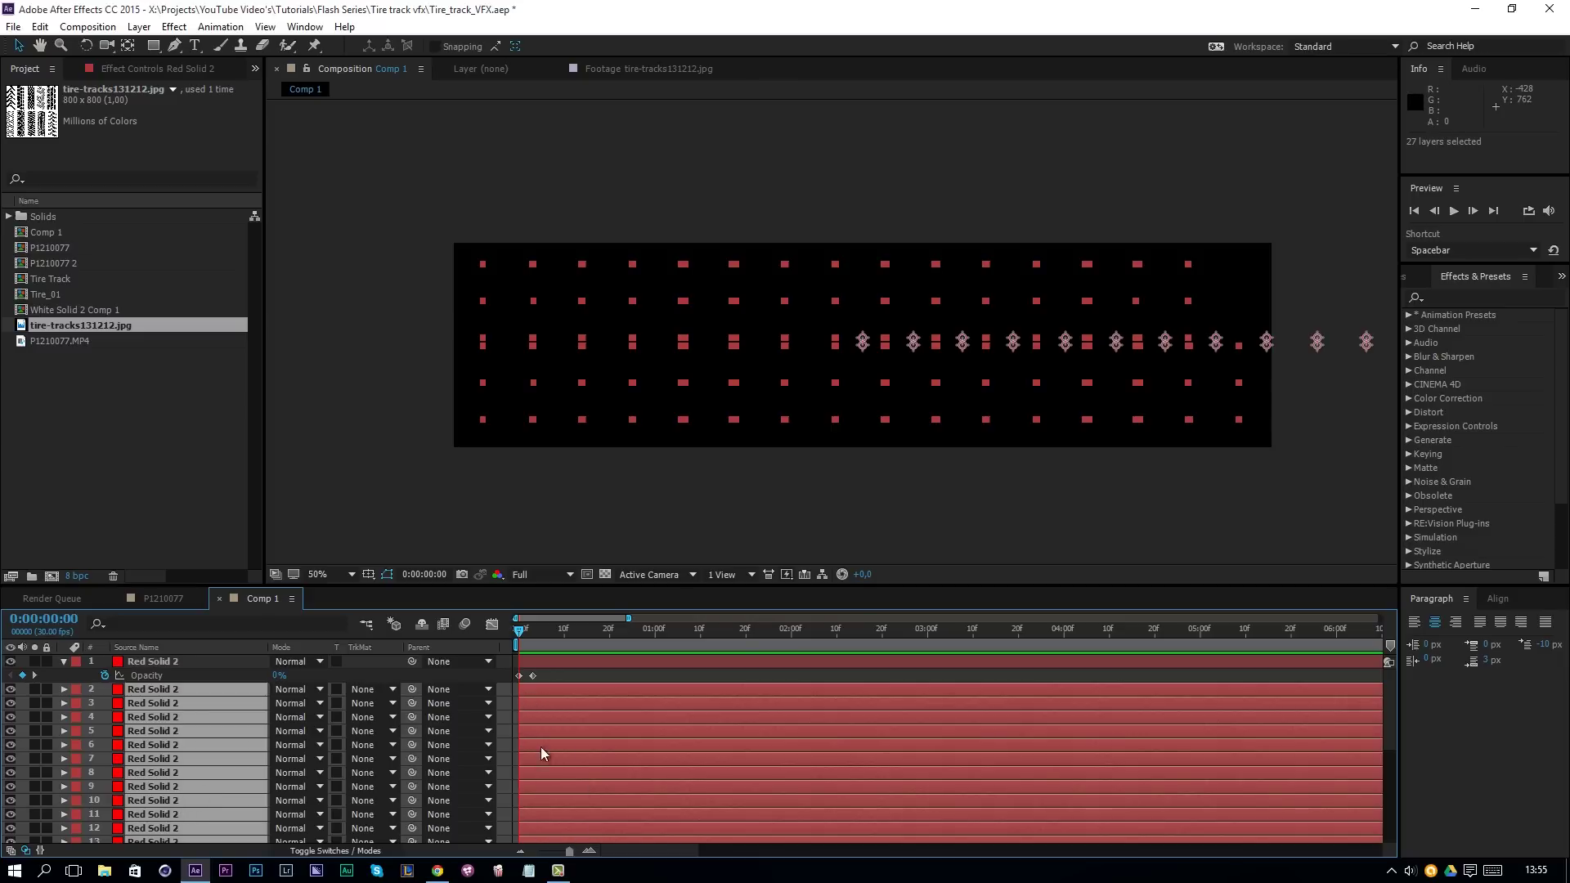
pyautogui.click(589, 852)
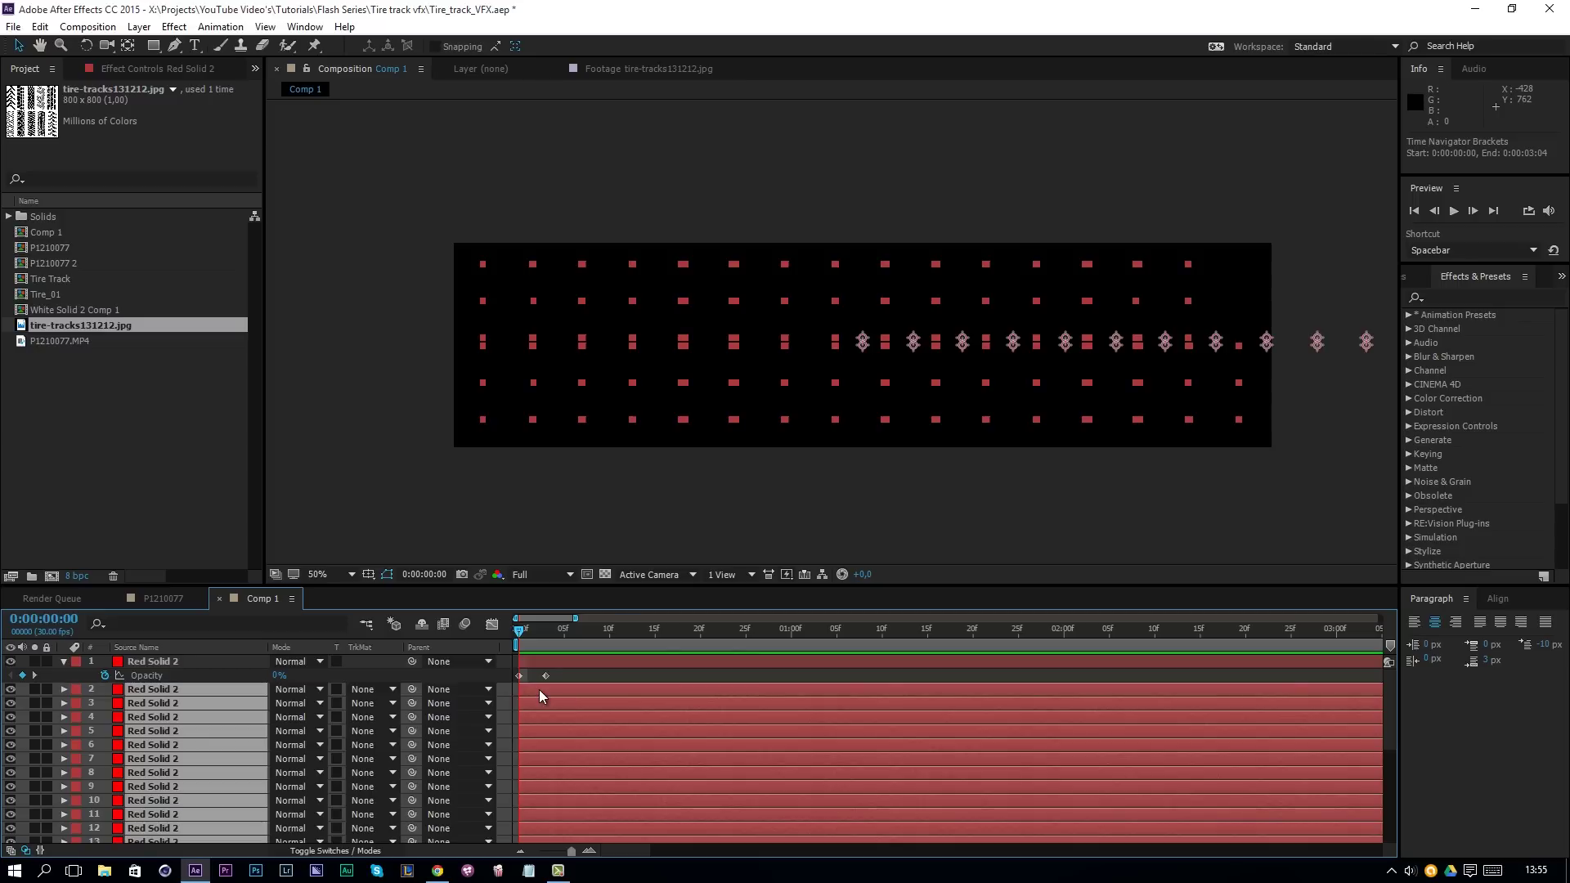
# - Offset the first red solid layers later in time, deselecting one at a time to stagger them
pyautogui.moveTo(539, 690); pyautogui.dragTo(677, 744)
pyautogui.keyDown('ctrl'); pyautogui.click(585, 702); pyautogui.keyUp('ctrl')
pyautogui.keyDown('ctrl'); pyautogui.click(614, 718); pyautogui.keyUp('ctrl')
pyautogui.keyDown('ctrl'); pyautogui.click(646, 730); pyautogui.keyUp('ctrl')
pyautogui.keyDown('ctrl'); pyautogui.click(677, 744); pyautogui.keyUp('ctrl')
pyautogui.moveTo(678, 758); pyautogui.dragTo(704, 758)
pyautogui.keyDown('ctrl'); pyautogui.click(704, 758); pyautogui.keyUp('ctrl')
pyautogui.moveTo(704, 772); pyautogui.dragTo(812, 813)
pyautogui.keyDown('ctrl'); pyautogui.click(721, 773); pyautogui.keyUp('ctrl')
pyautogui.keyDown('ctrl'); pyautogui.click(808, 816); pyautogui.keyUp('ctrl')
pyautogui.scroll(-3, 807, 816)
pyautogui.keyDown('ctrl'); pyautogui.click(876, 721); pyautogui.keyUp('ctrl')
pyautogui.moveTo(850, 717); pyautogui.dragTo(946, 758)
pyautogui.keyDown('ctrl'); pyautogui.click(919, 744); pyautogui.keyUp('ctrl')
pyautogui.keyDown('ctrl'); pyautogui.click(946, 758); pyautogui.keyUp('ctrl')
# - Continue staggering the remaining red solid layers through the last one
pyautogui.scroll(-3, 956, 768)
pyautogui.keyDown('ctrl'); pyautogui.click(1042, 732); pyautogui.keyUp('ctrl')
pyautogui.moveTo(968, 699); pyautogui.dragTo(1176, 779)
pyautogui.keyDown('ctrl'); pyautogui.click(1071, 748); pyautogui.keyUp('ctrl')
pyautogui.keyDown('ctrl'); pyautogui.click(1102, 765); pyautogui.keyUp('ctrl')
pyautogui.keyDown('ctrl'); pyautogui.click(1176, 779); pyautogui.keyUp('ctrl')
pyautogui.keyDown('ctrl'); pyautogui.click(1208, 794); pyautogui.keyUp('ctrl')
pyautogui.moveTo(1181, 793); pyautogui.dragTo(1237, 807)
pyautogui.keyDown('ctrl'); pyautogui.click(1237, 807); pyautogui.keyUp('ctrl')
pyautogui.moveTo(1239, 821); pyautogui.dragTo(1266, 821)
pyautogui.keyDown('ctrl'); pyautogui.click(1266, 821); pyautogui.keyUp('ctrl')
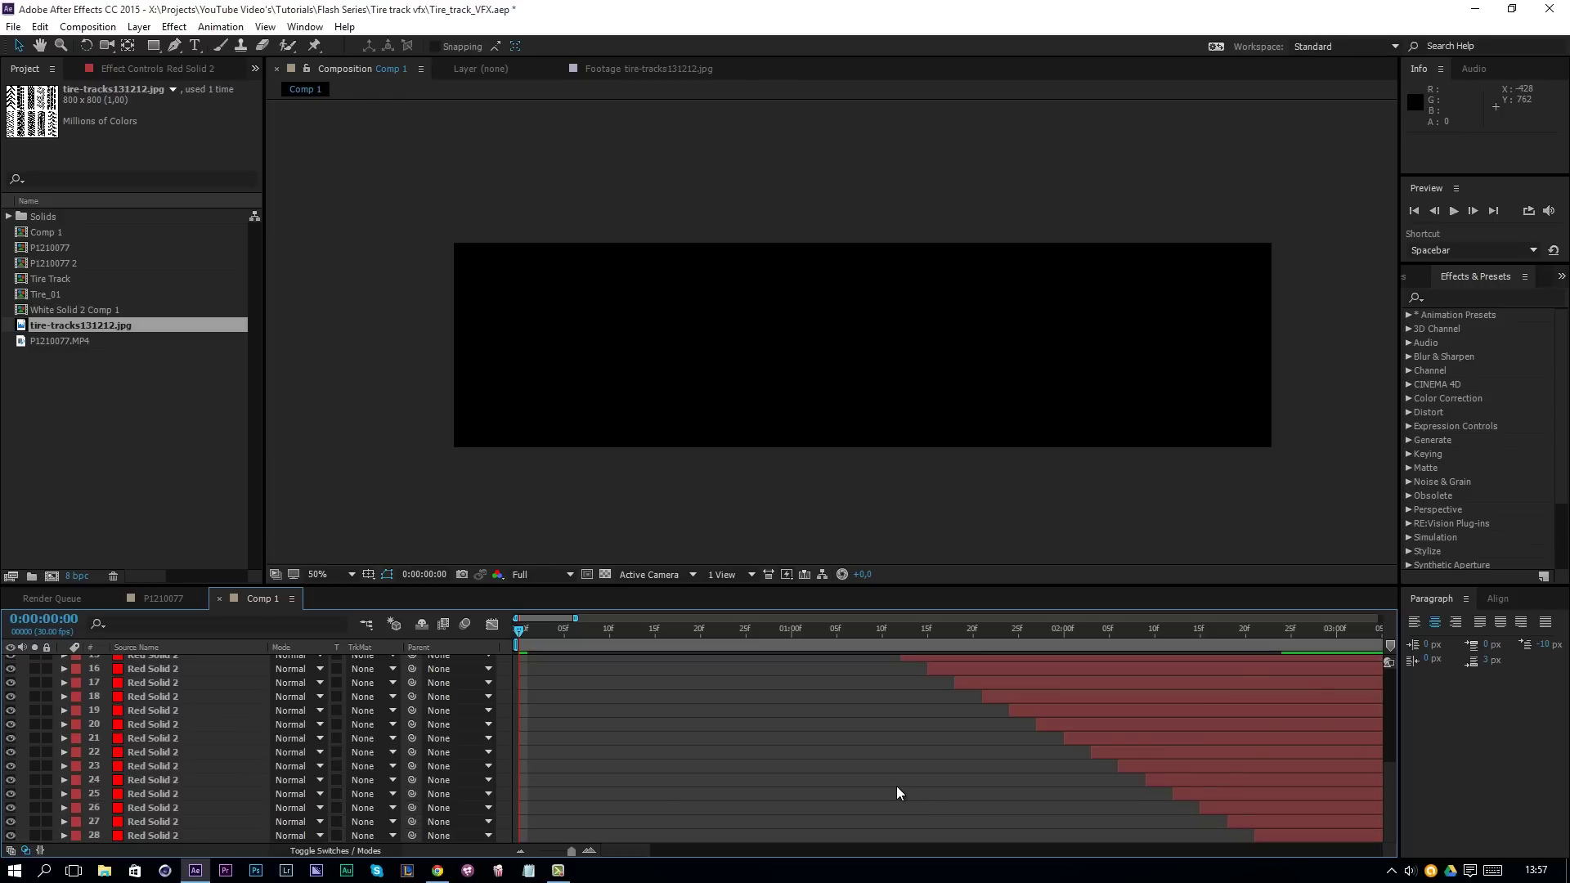
pyautogui.scroll(5, 896, 786)
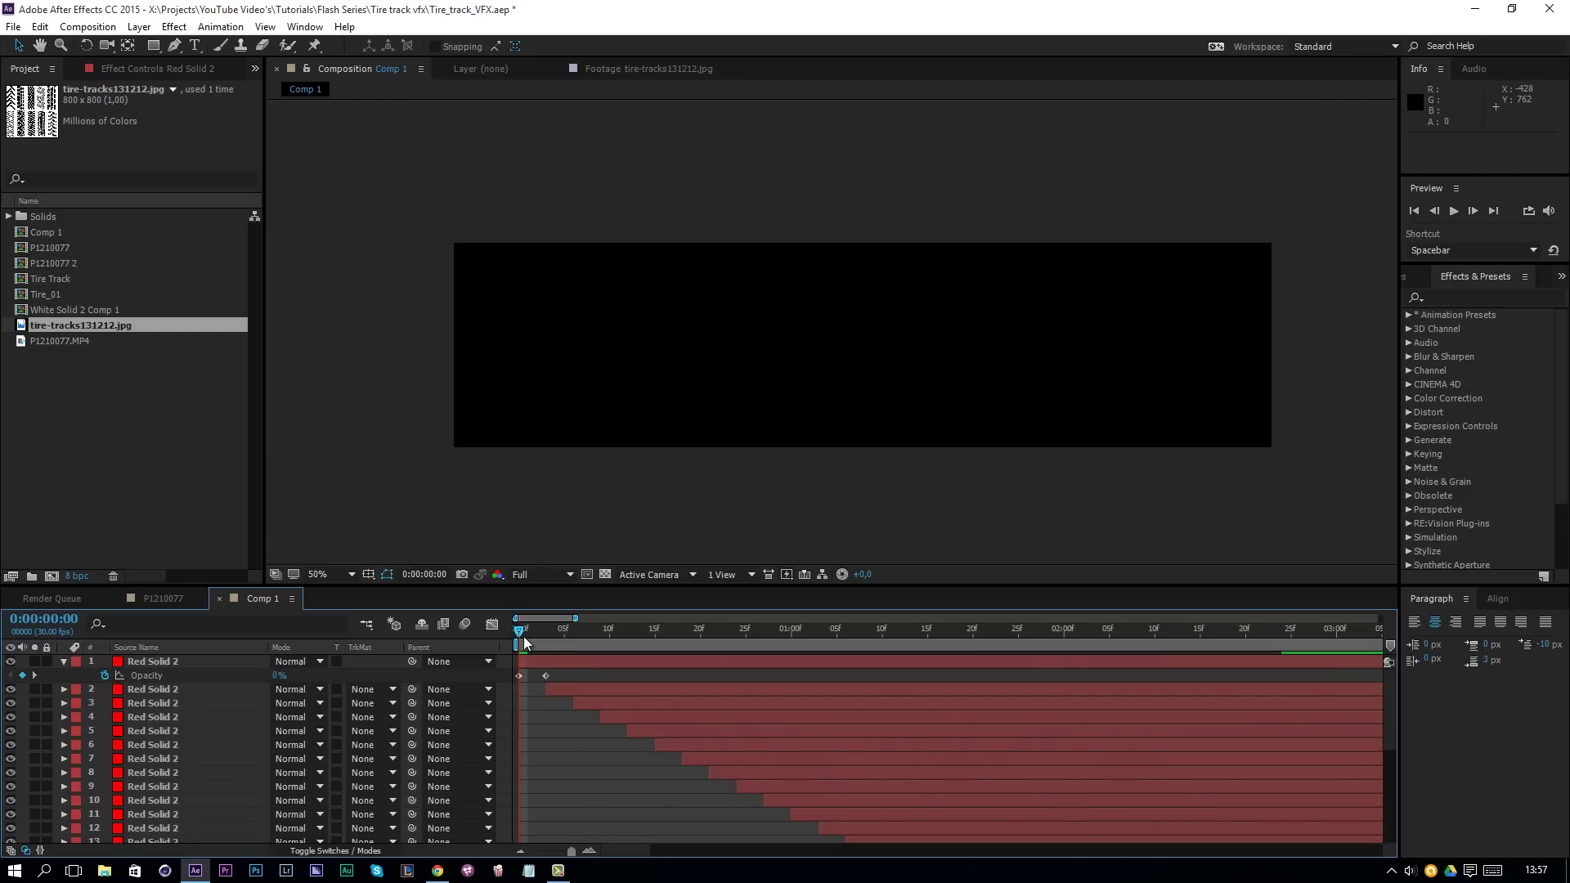
# - Preview and scrub the staggered right-to-left tire-track reveal
pyautogui.moveTo(524, 642); pyautogui.dragTo(809, 668)
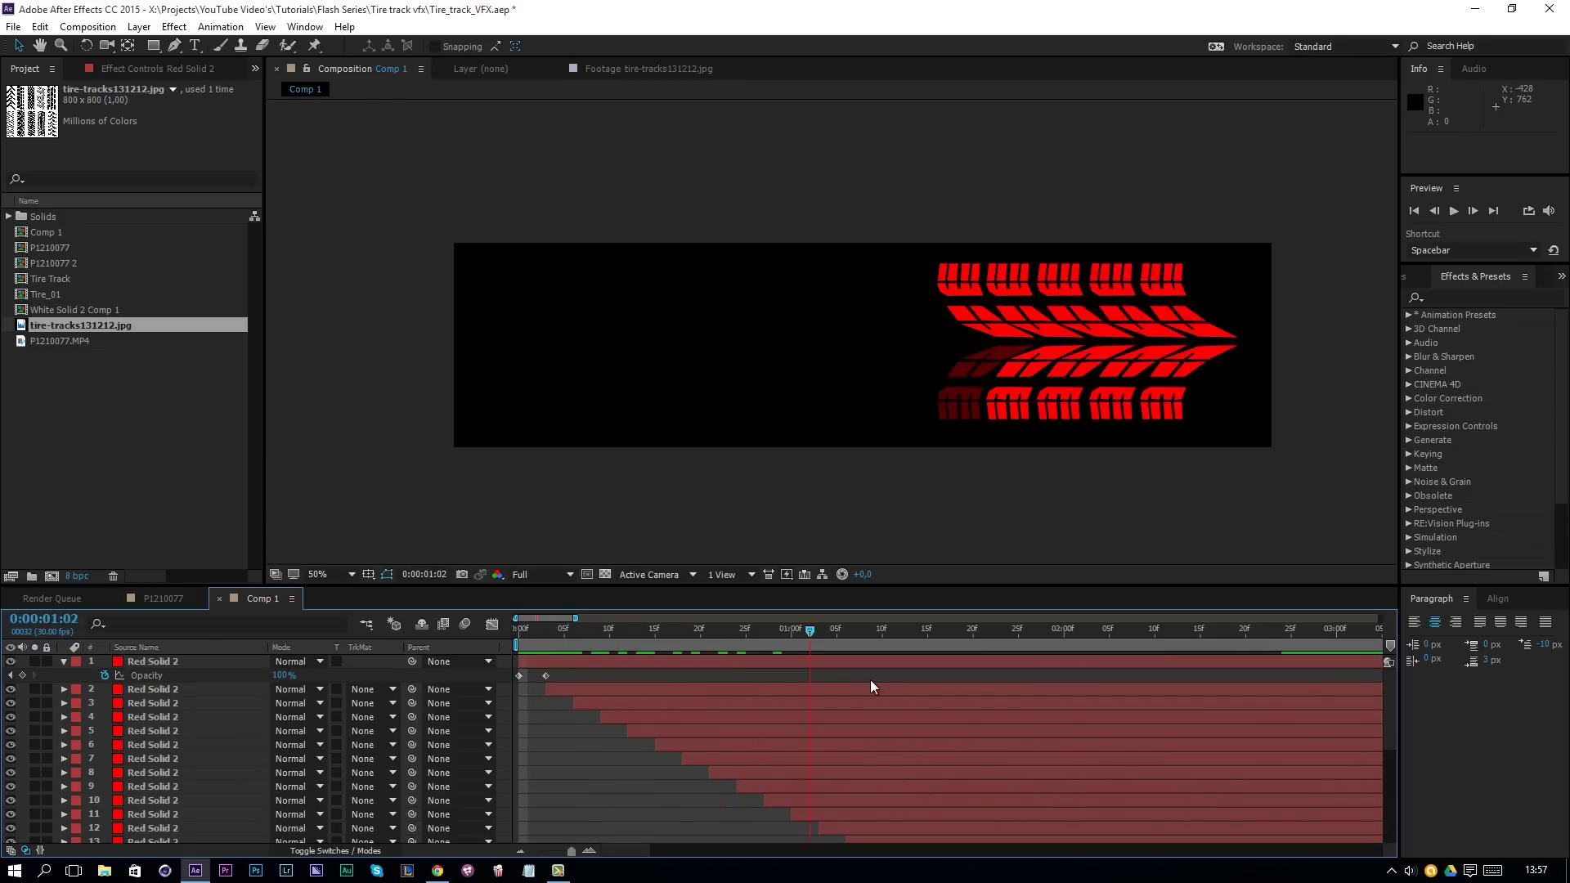
pyautogui.press('space')
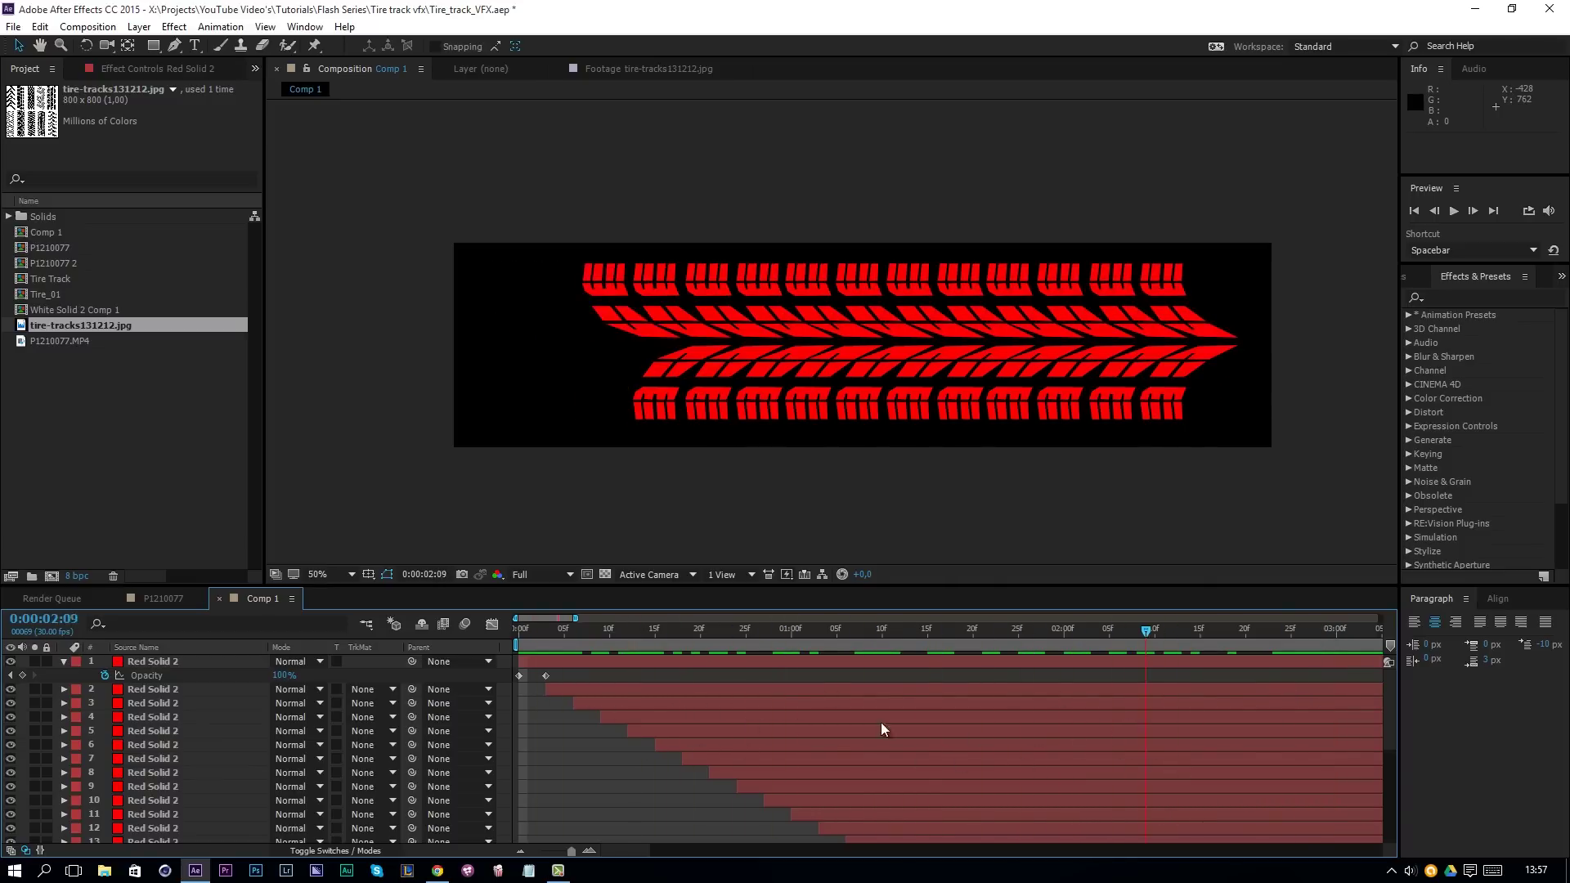
pyautogui.press('space')
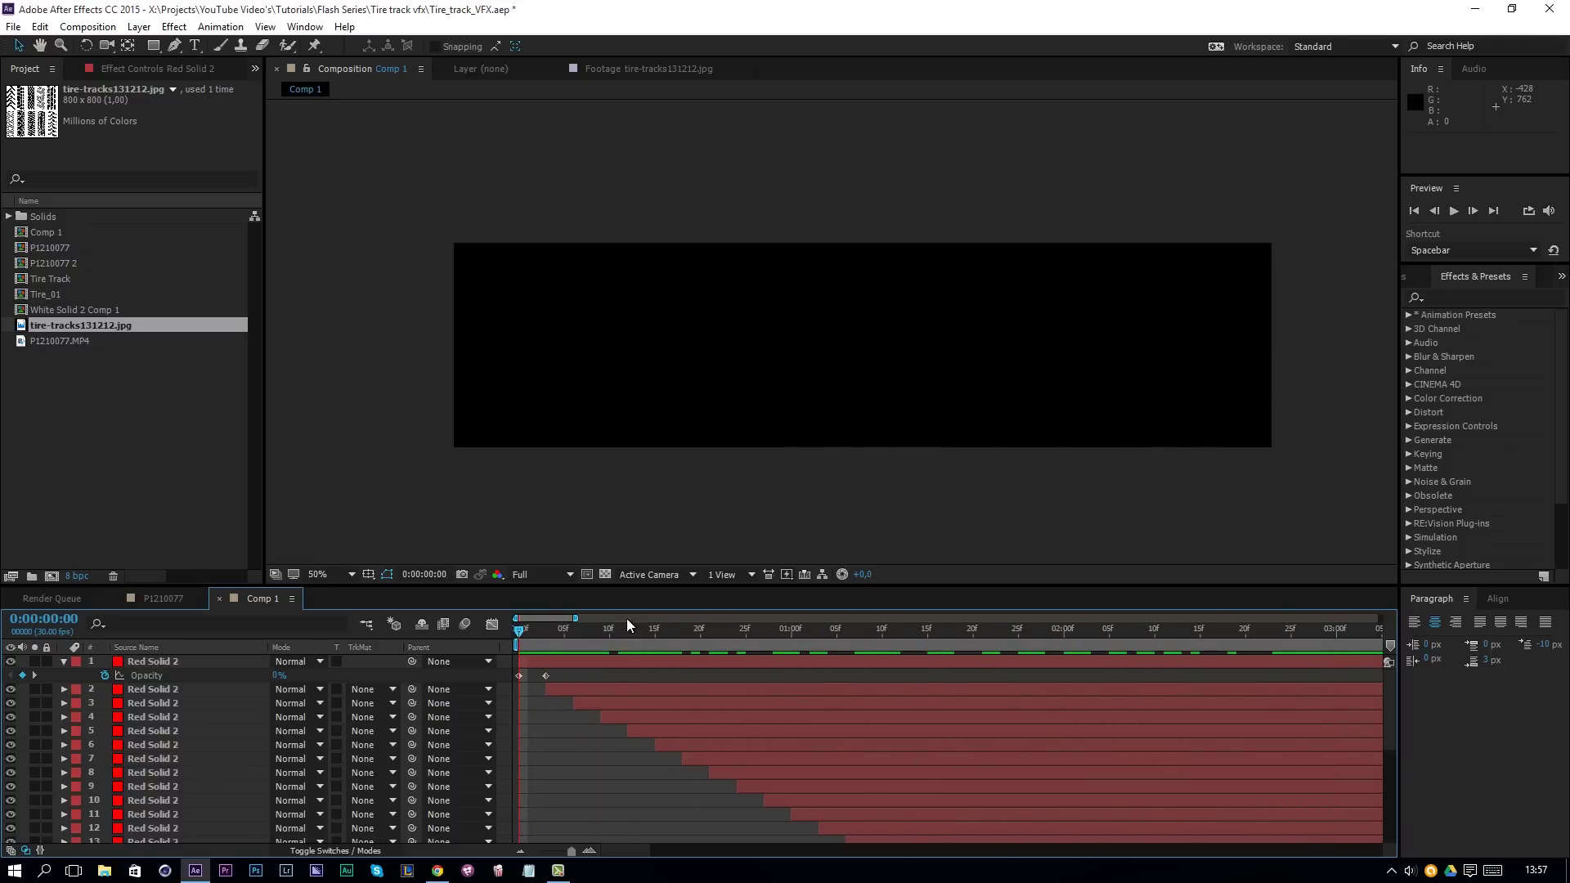
pyautogui.moveTo(536, 636); pyautogui.dragTo(1082, 675)
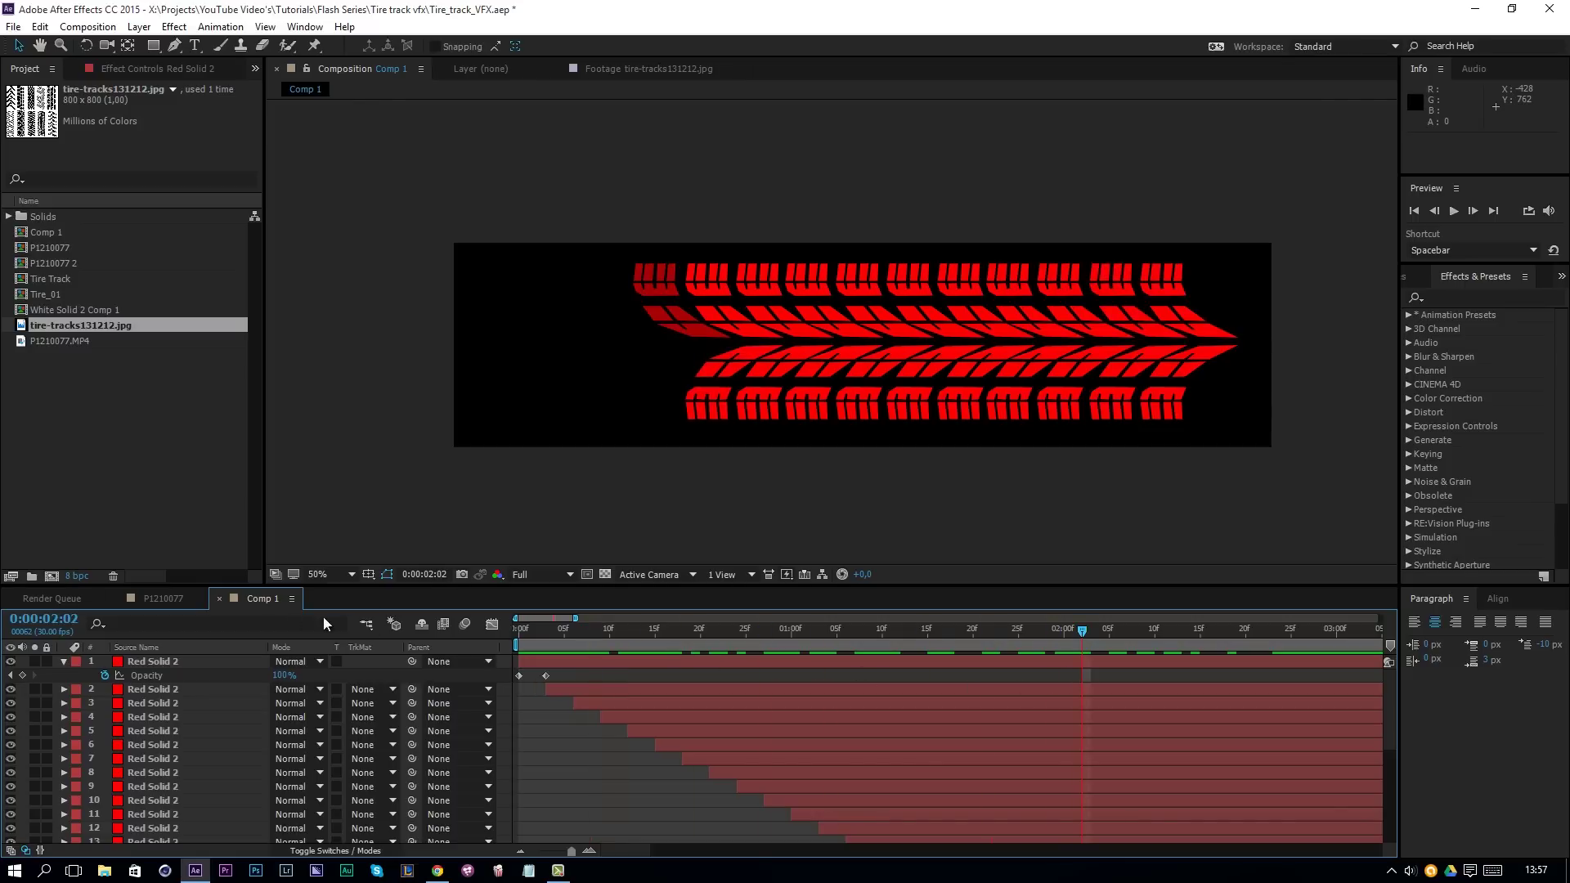
# - In the P1210077 comp, select the P1210077.MP4 layer and open the Tracker panel from Window
pyautogui.click(172, 598)
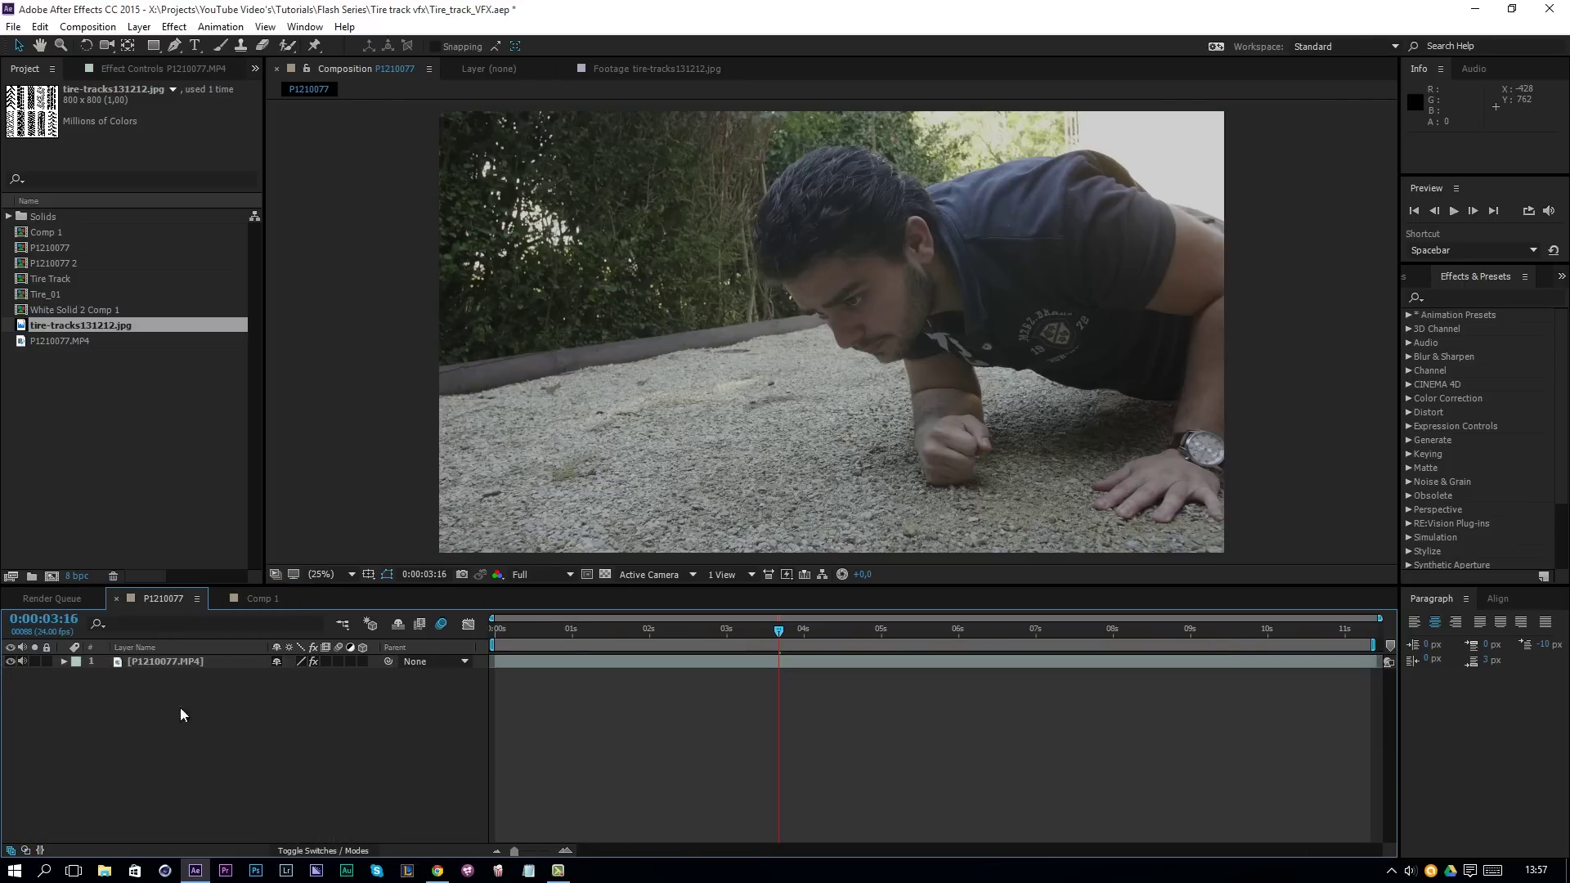
pyautogui.click(206, 665)
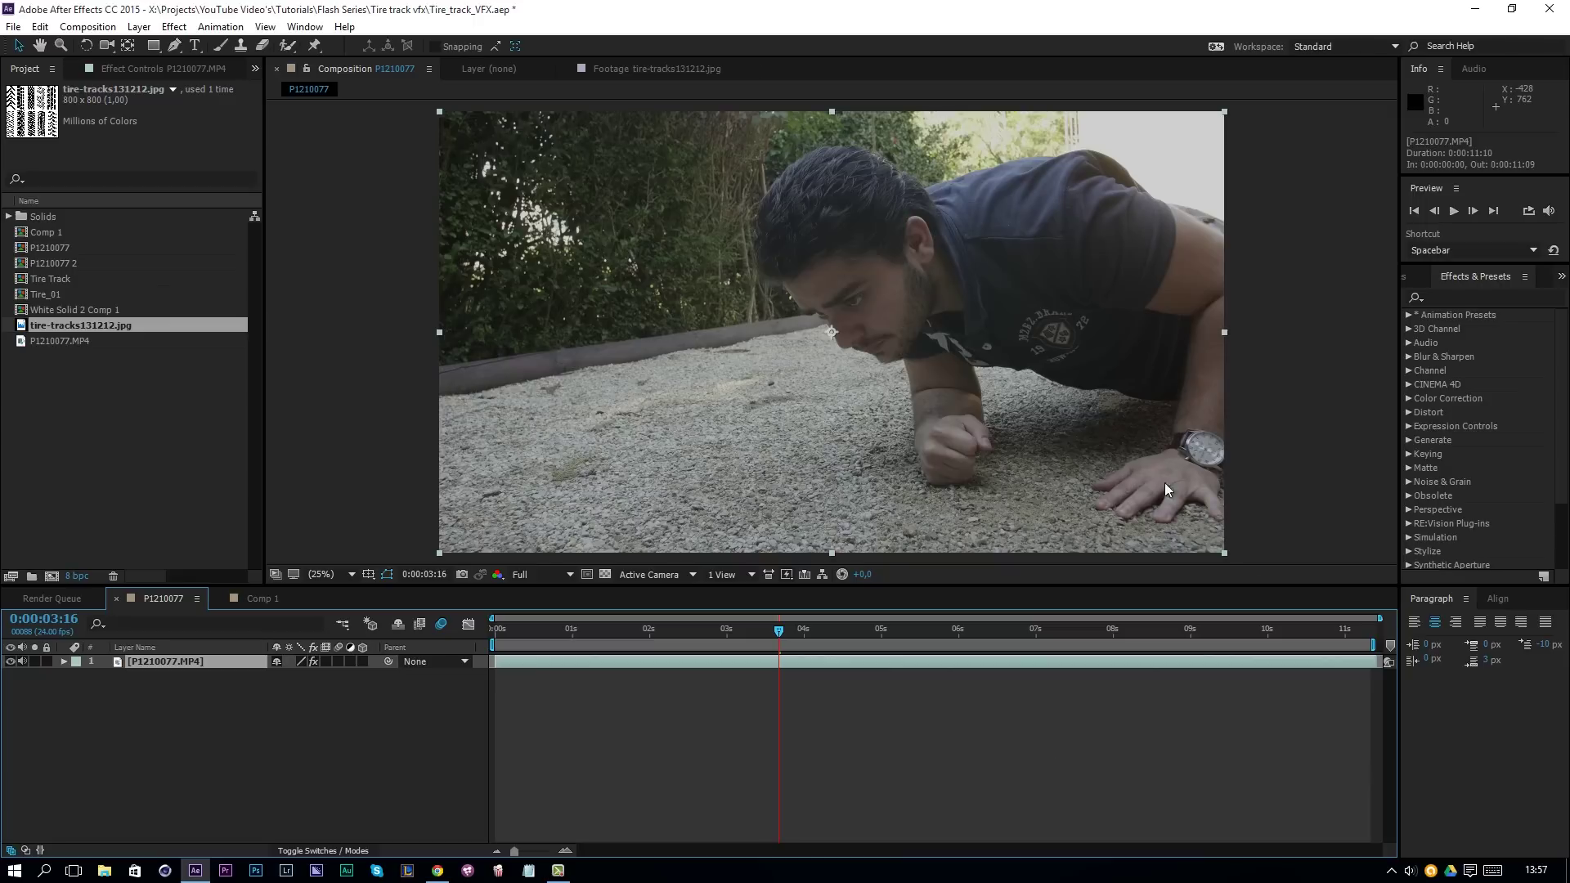
pyautogui.click(305, 27)
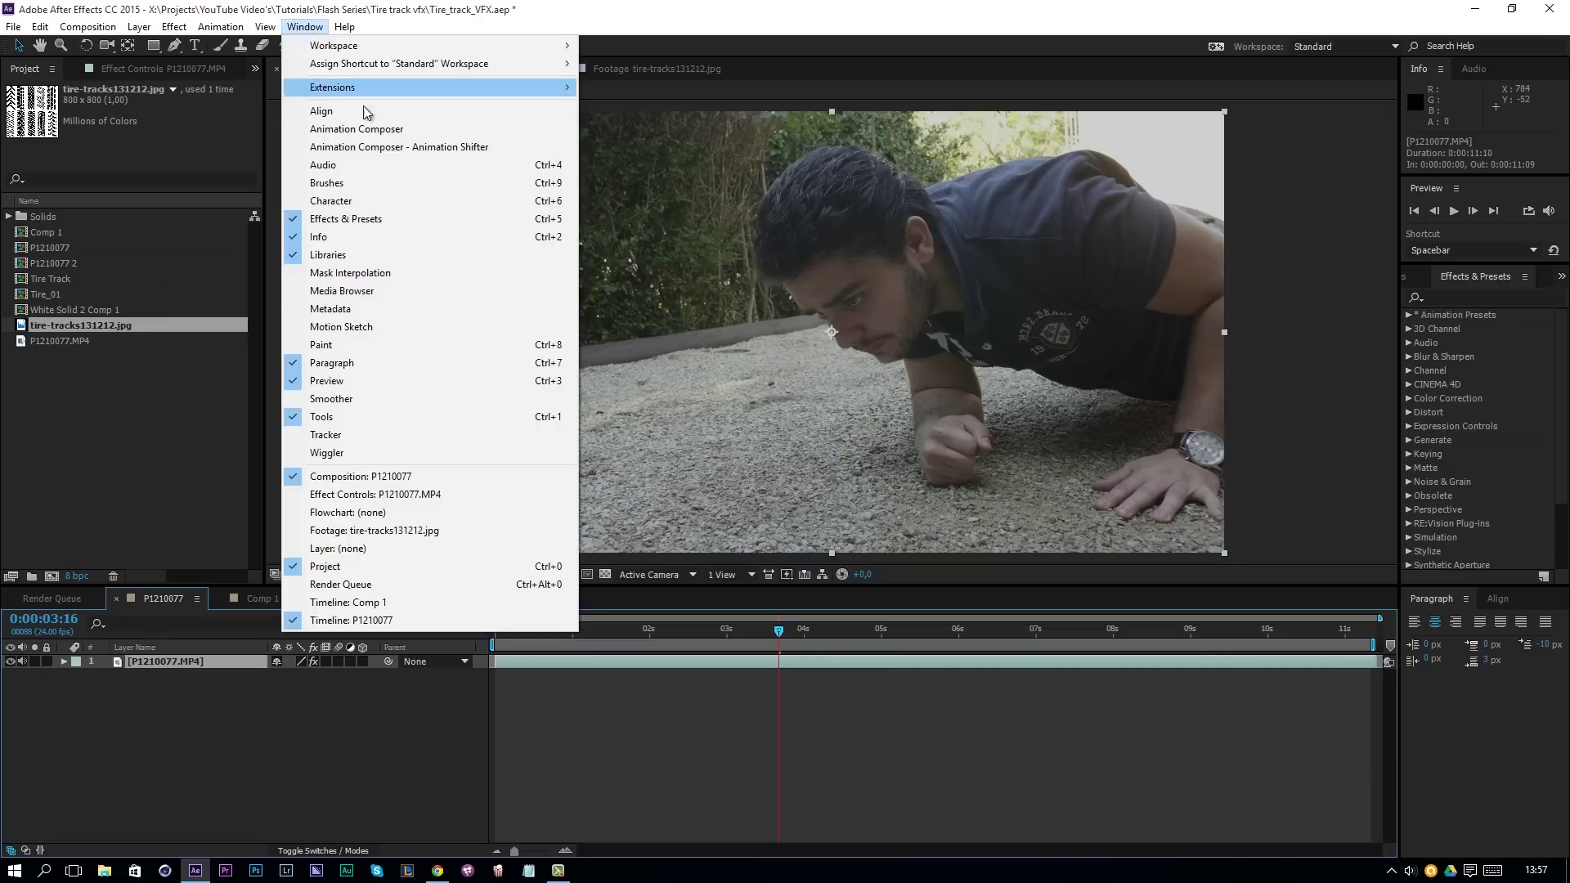
pyautogui.click(327, 434)
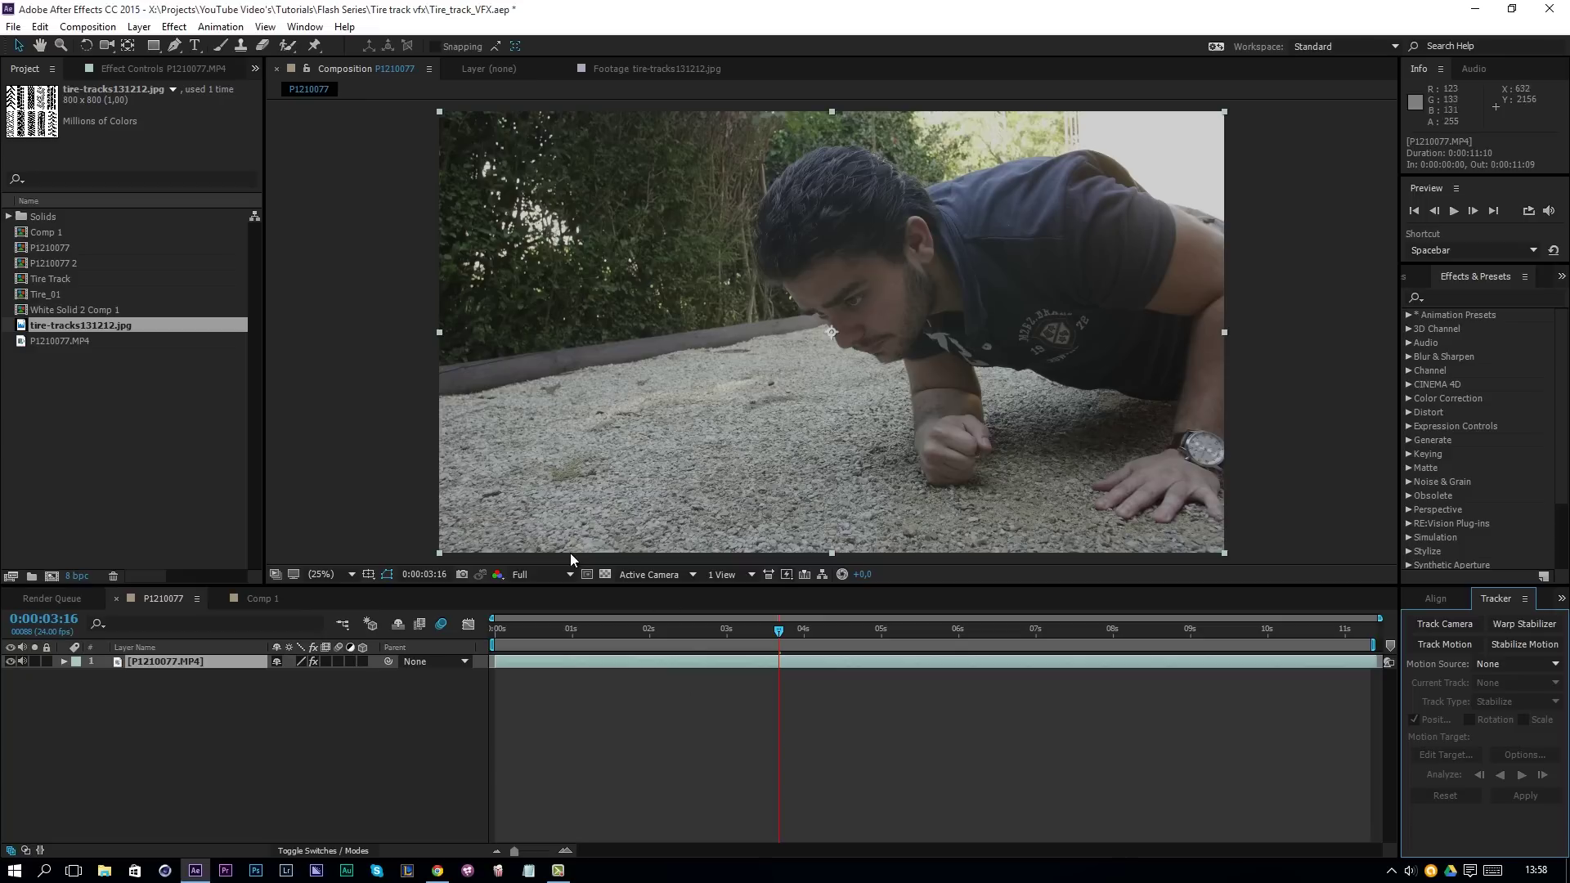
# - Add Camera 1 with the 35mm preset, dismiss the 2D-layer warning, and set time to 0:00:00:05
pyautogui.rightClick(237, 705)
pyautogui.rightClick(217, 732)
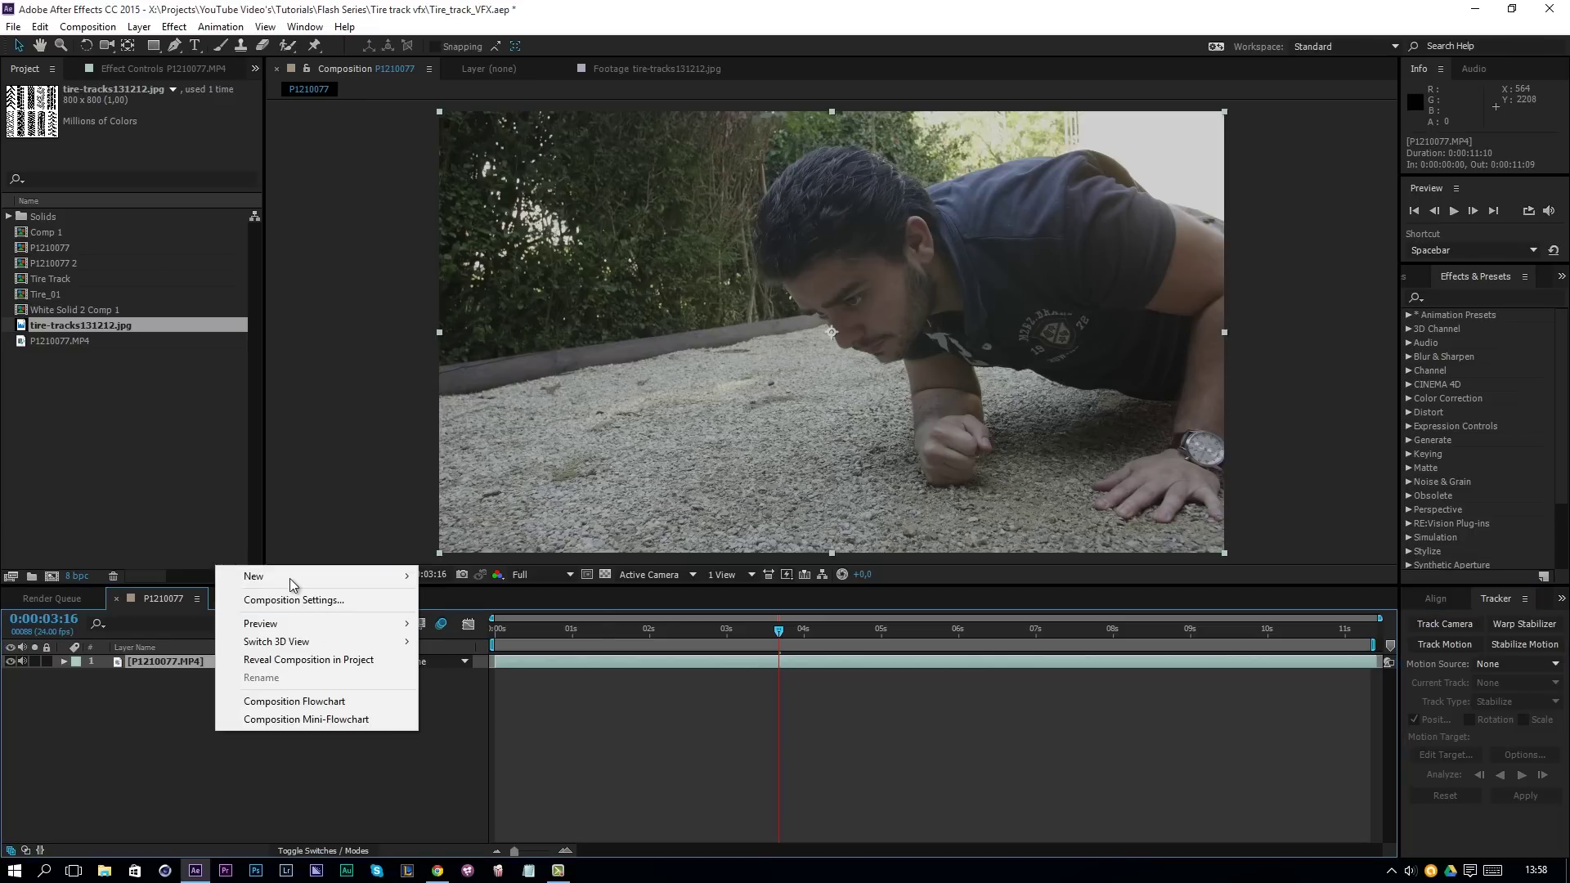
pyautogui.moveTo(289, 577)
pyautogui.click(460, 653)
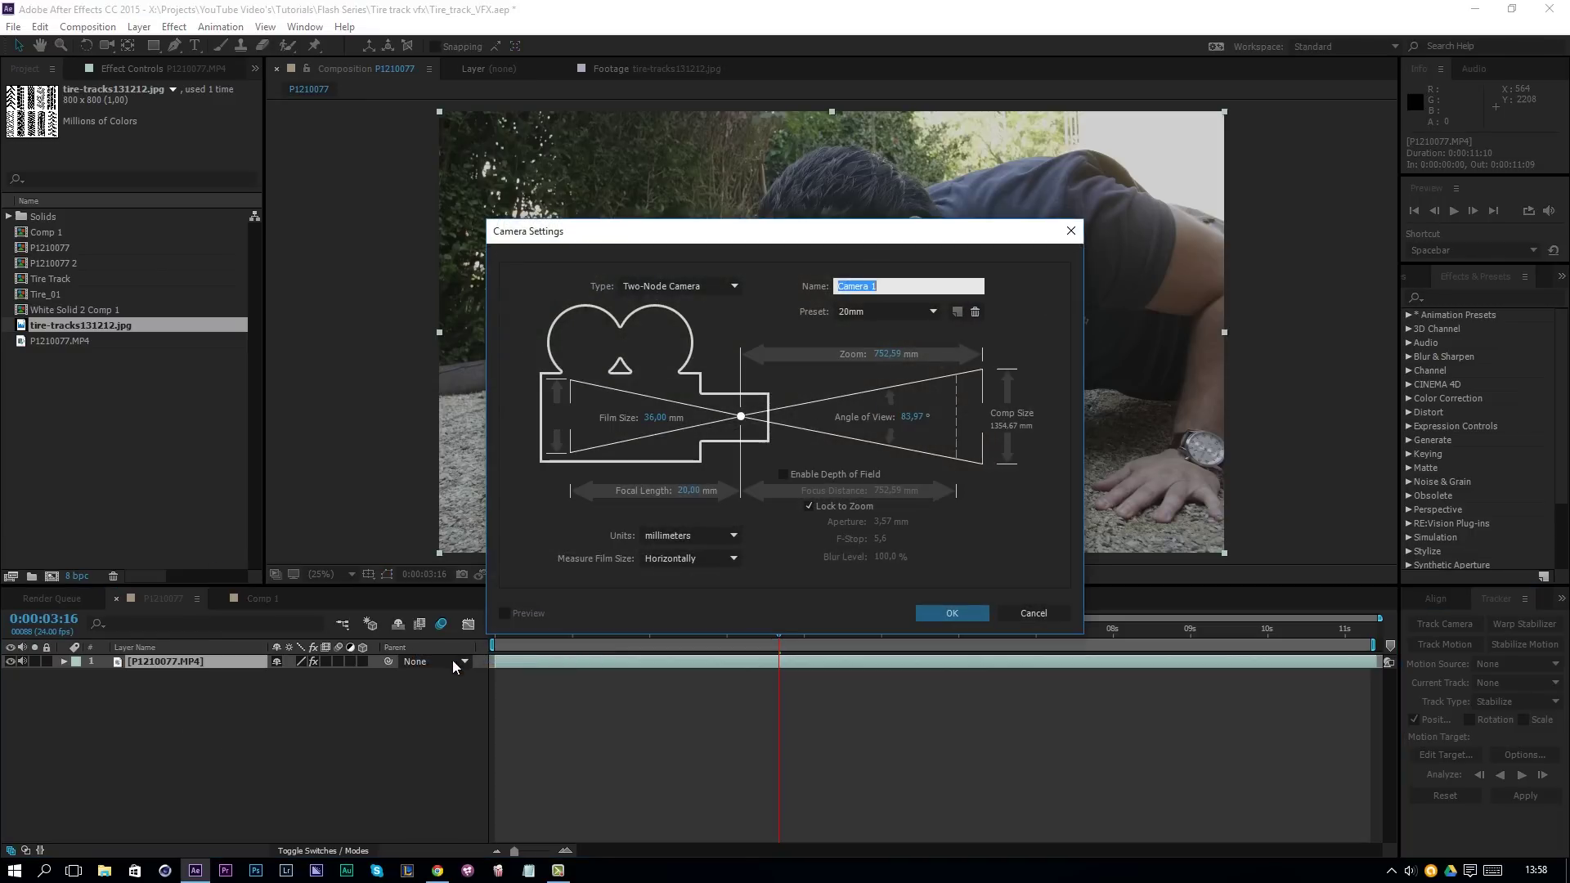
pyautogui.click(865, 312)
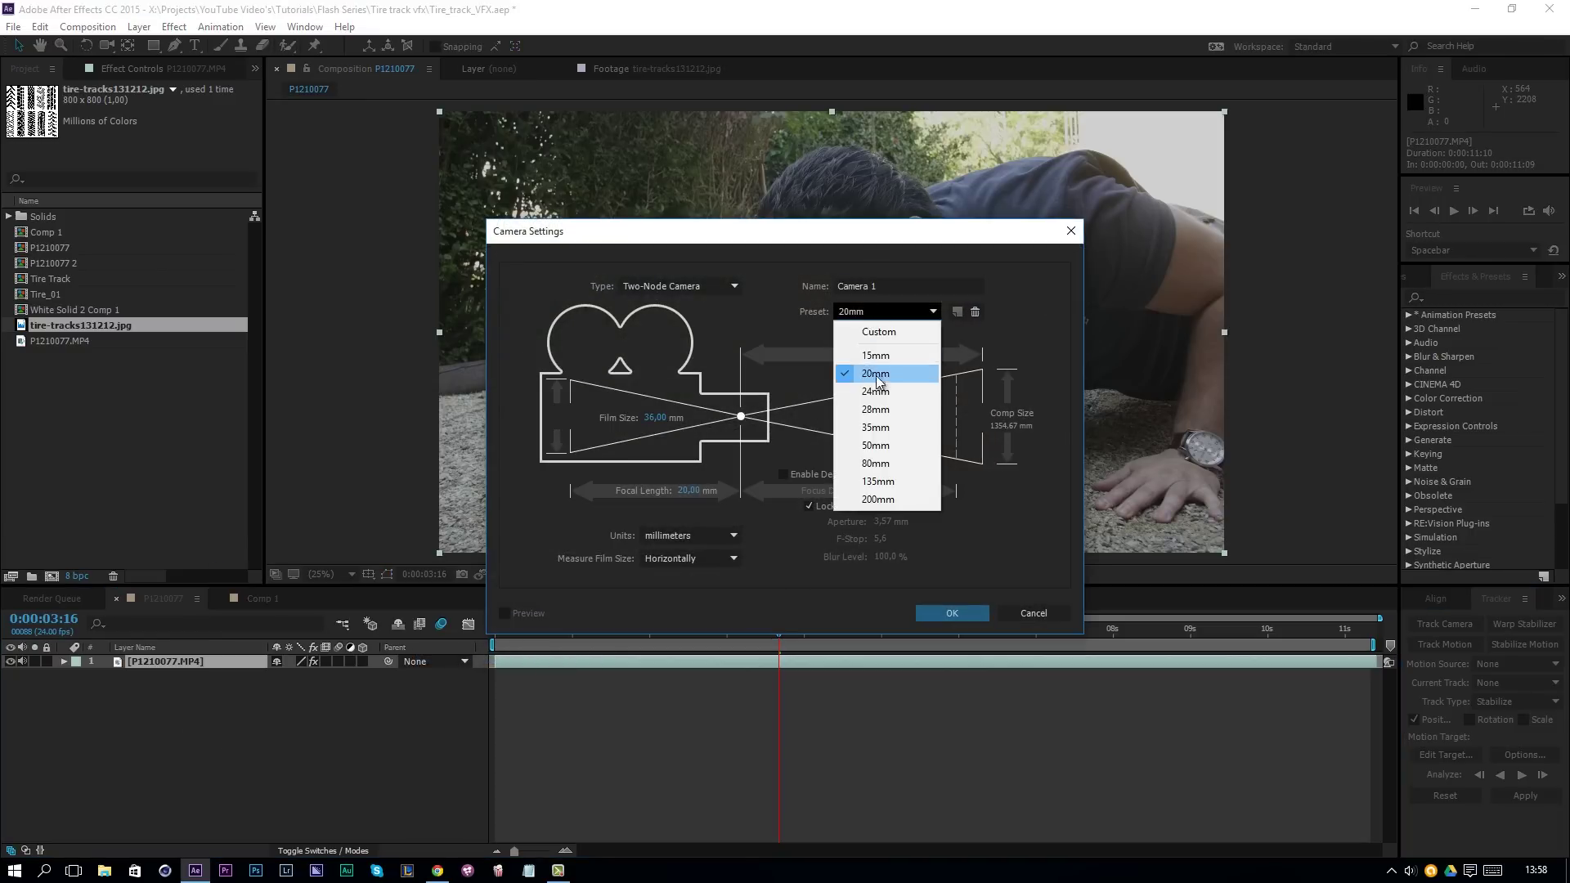
pyautogui.click(852, 428)
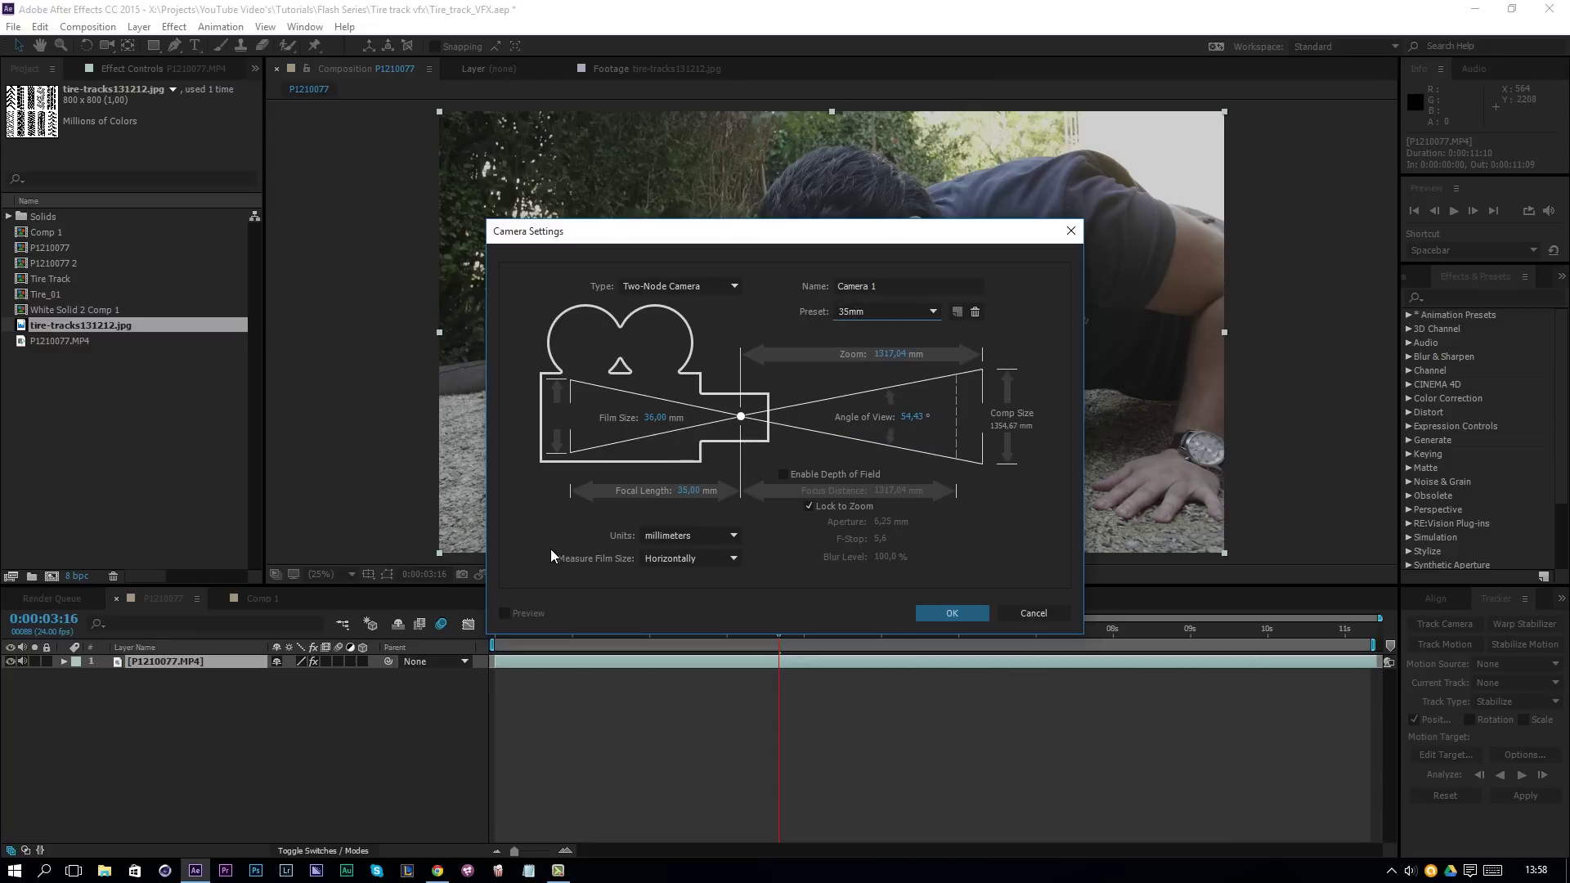
pyautogui.click(978, 615)
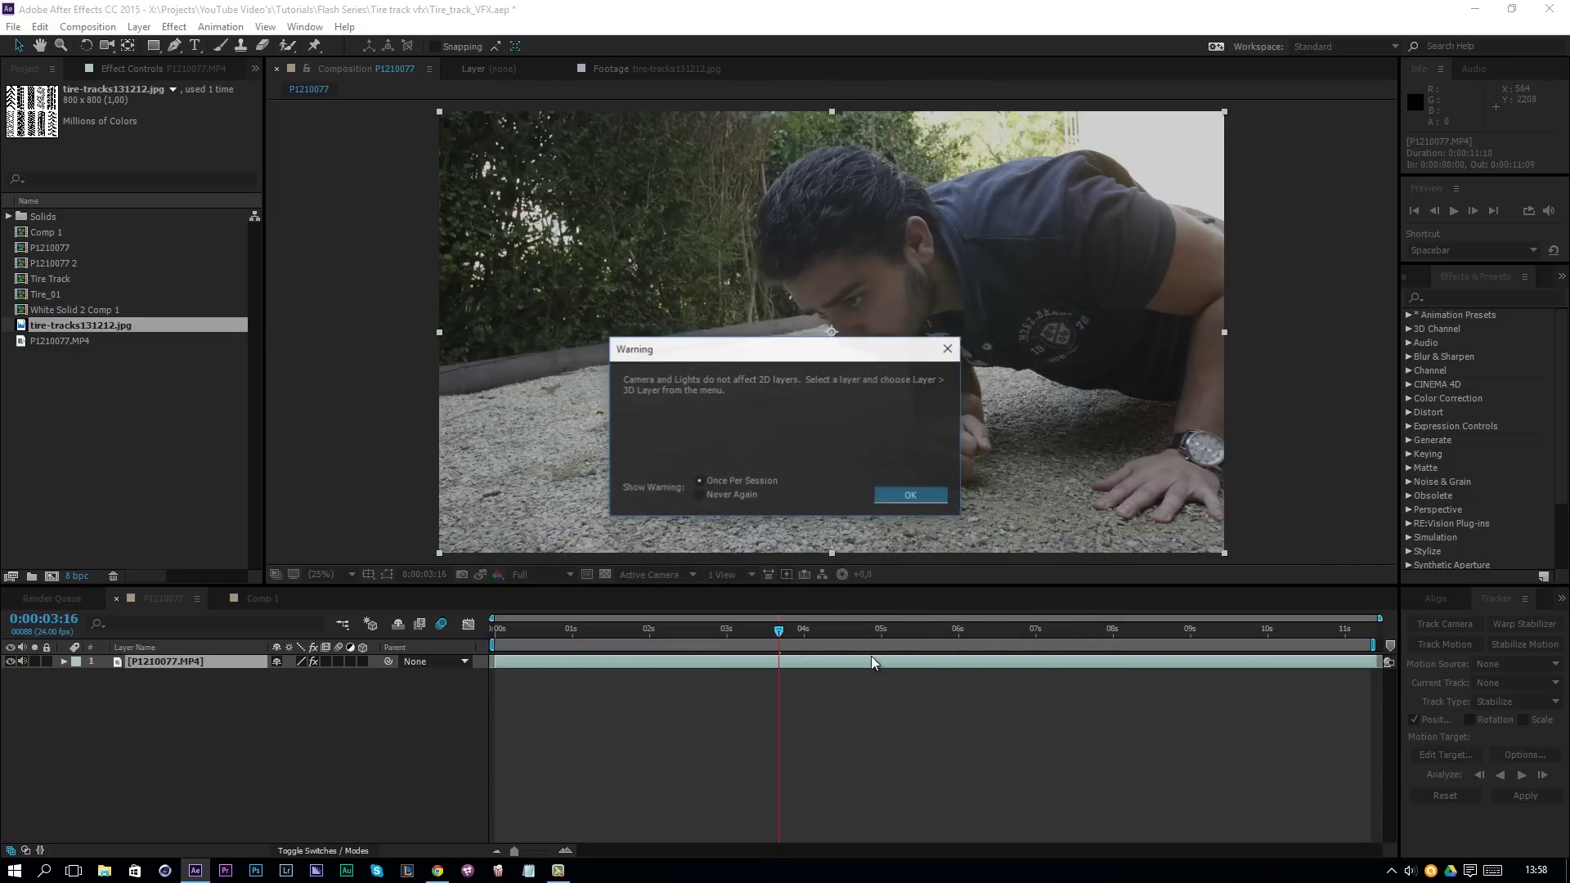
pyautogui.click(920, 498)
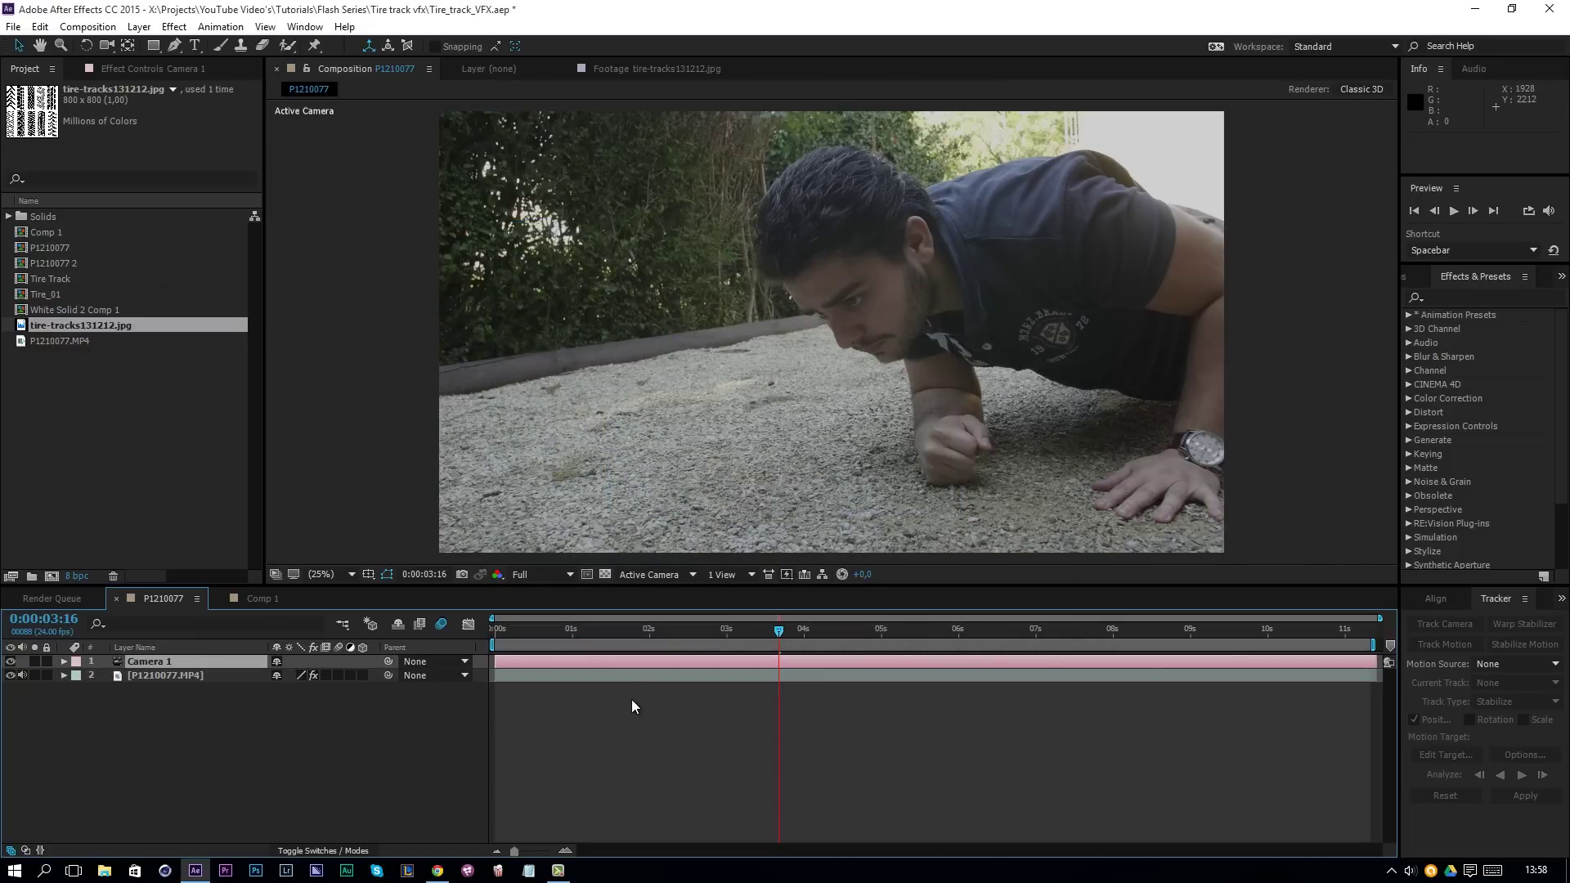
pyautogui.moveTo(752, 628); pyautogui.dragTo(511, 629)
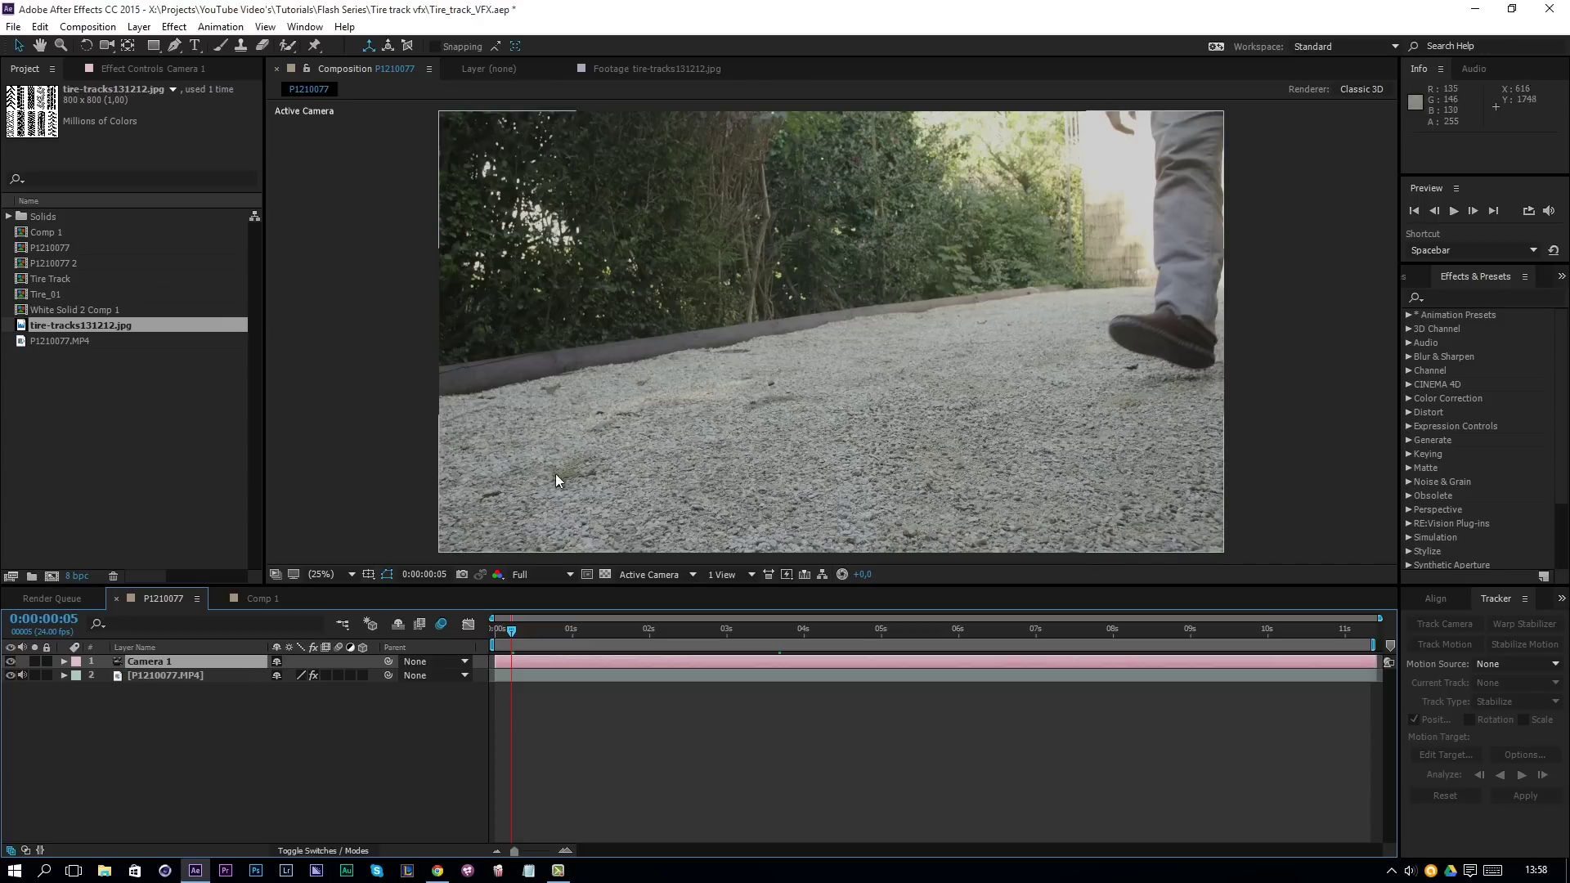
# - Add a new comp-sized solid, Red Solid 3, with default settings
pyautogui.rightClick(311, 726)
pyautogui.moveTo(399, 574)
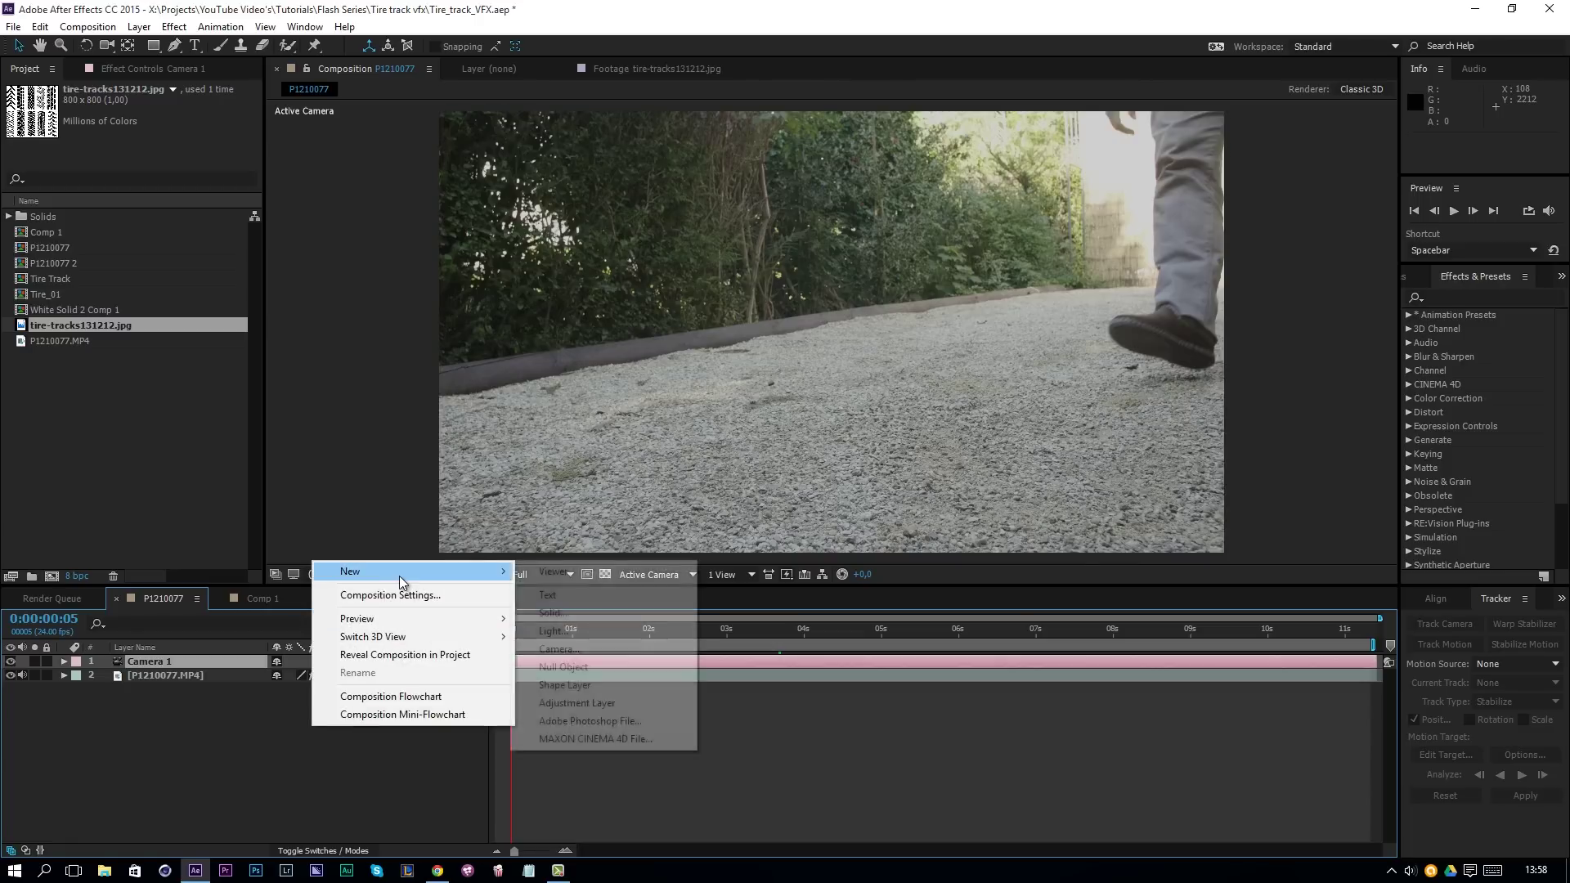
pyautogui.click(555, 614)
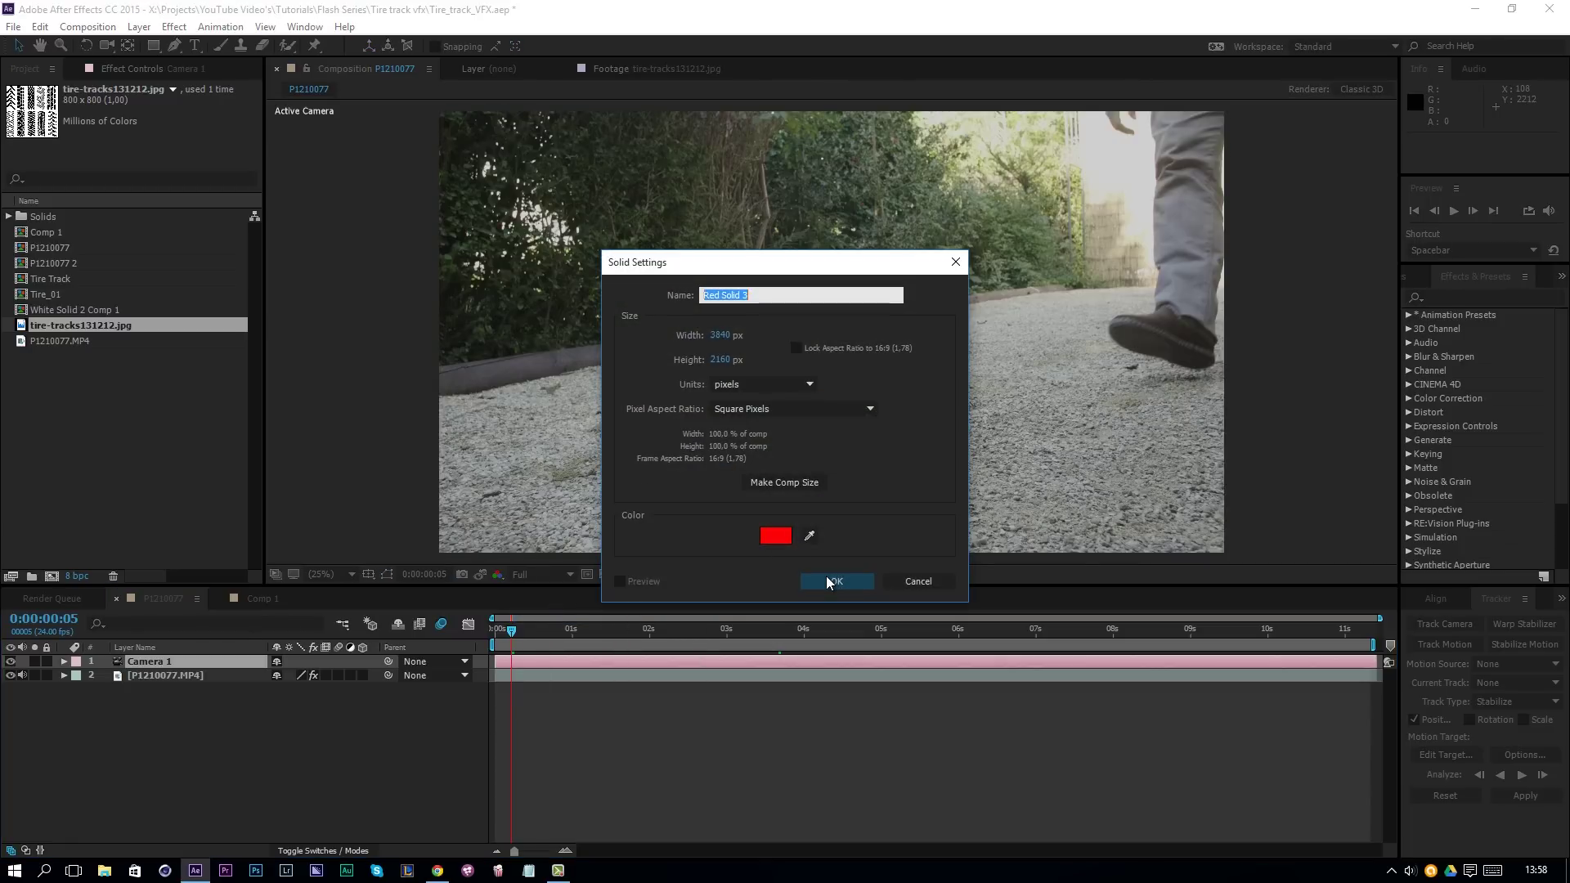
pyautogui.click(870, 581)
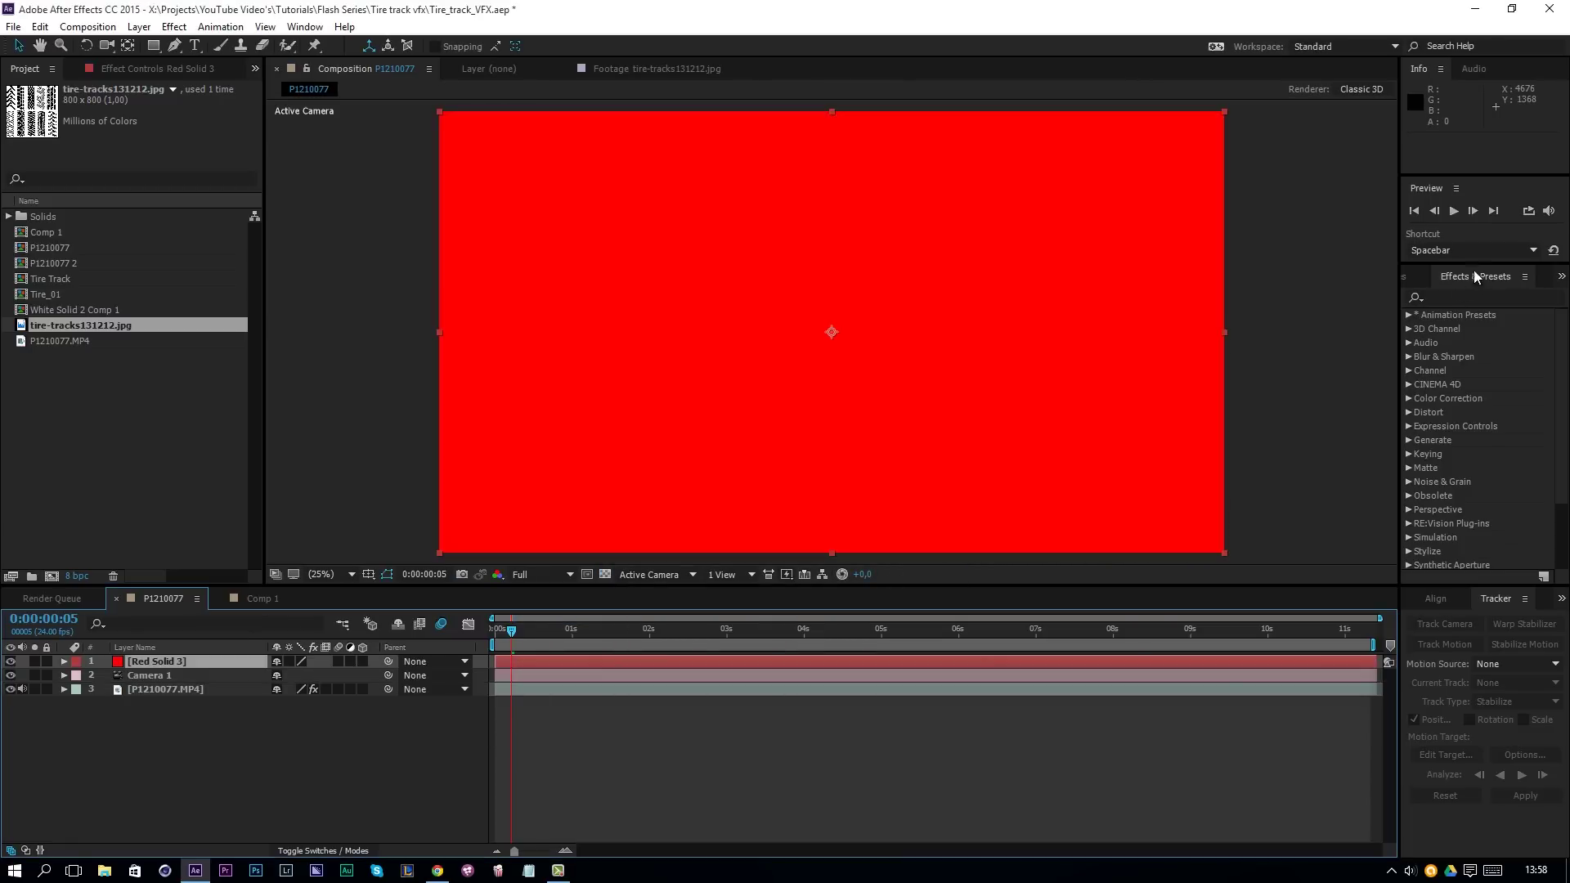
# - Apply the Grid effect to Red Solid 3 and make it a 3D layer
pyautogui.click(1439, 297)
pyautogui.write('grid')
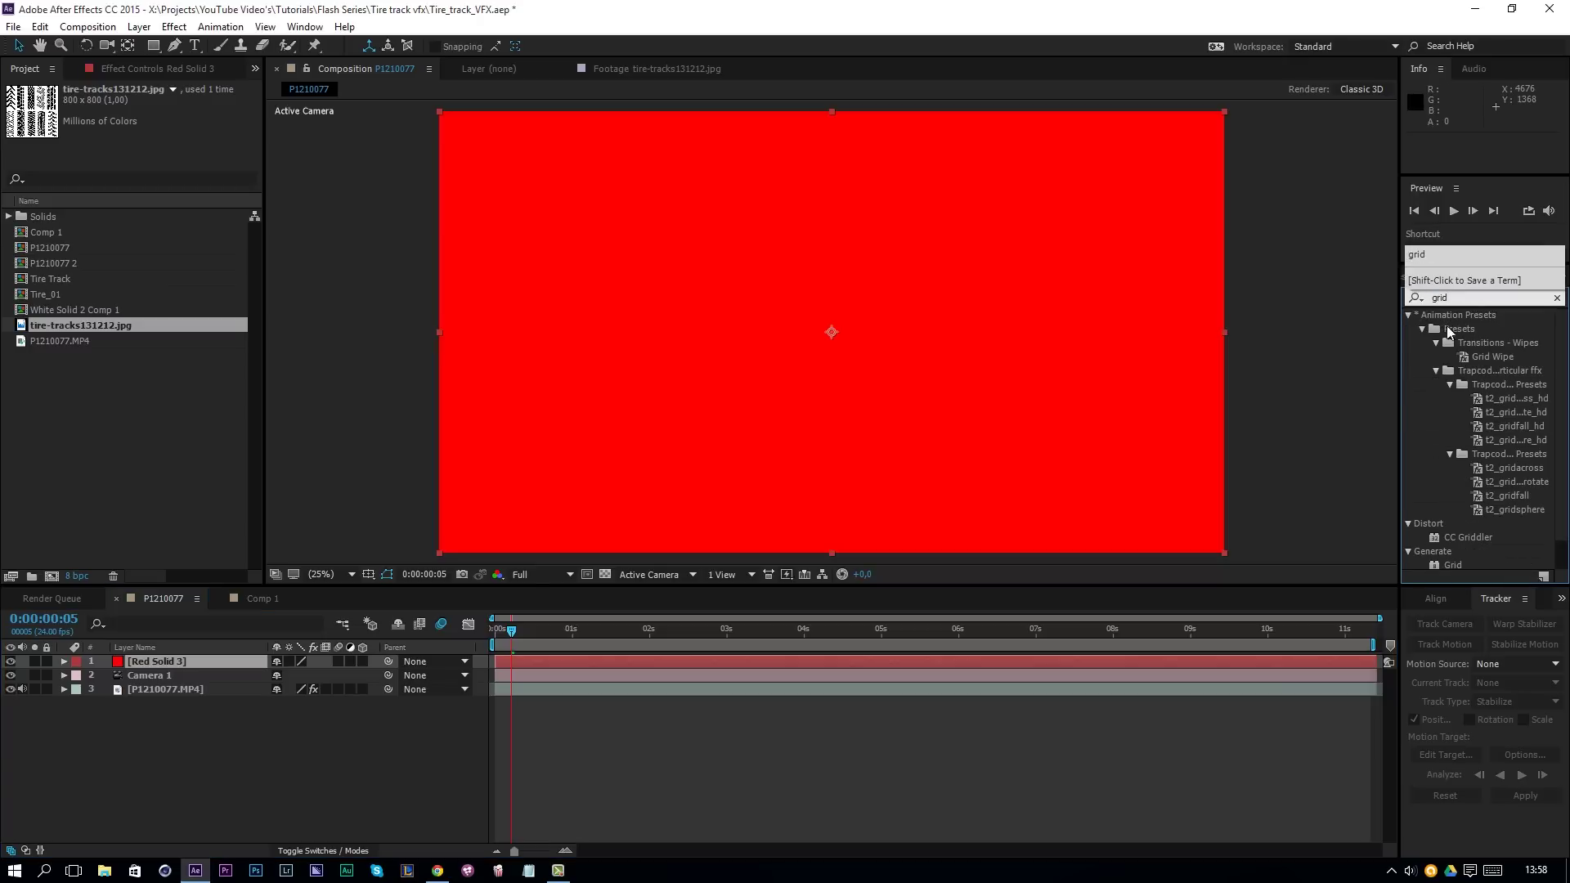
pyautogui.moveTo(1456, 562); pyautogui.dragTo(655, 539)
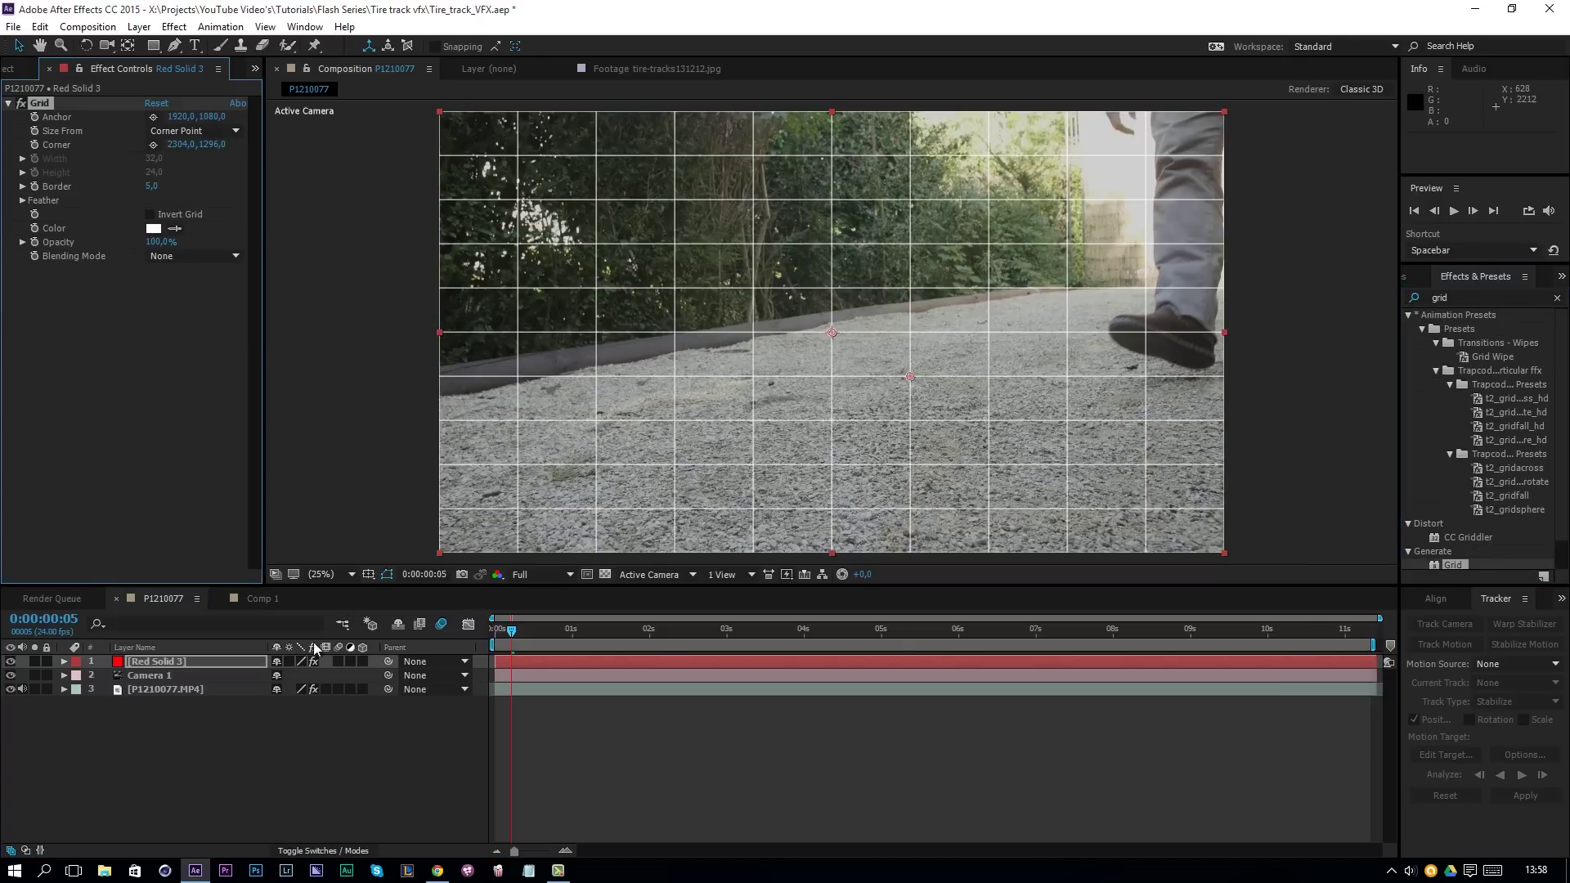
pyautogui.click(363, 662)
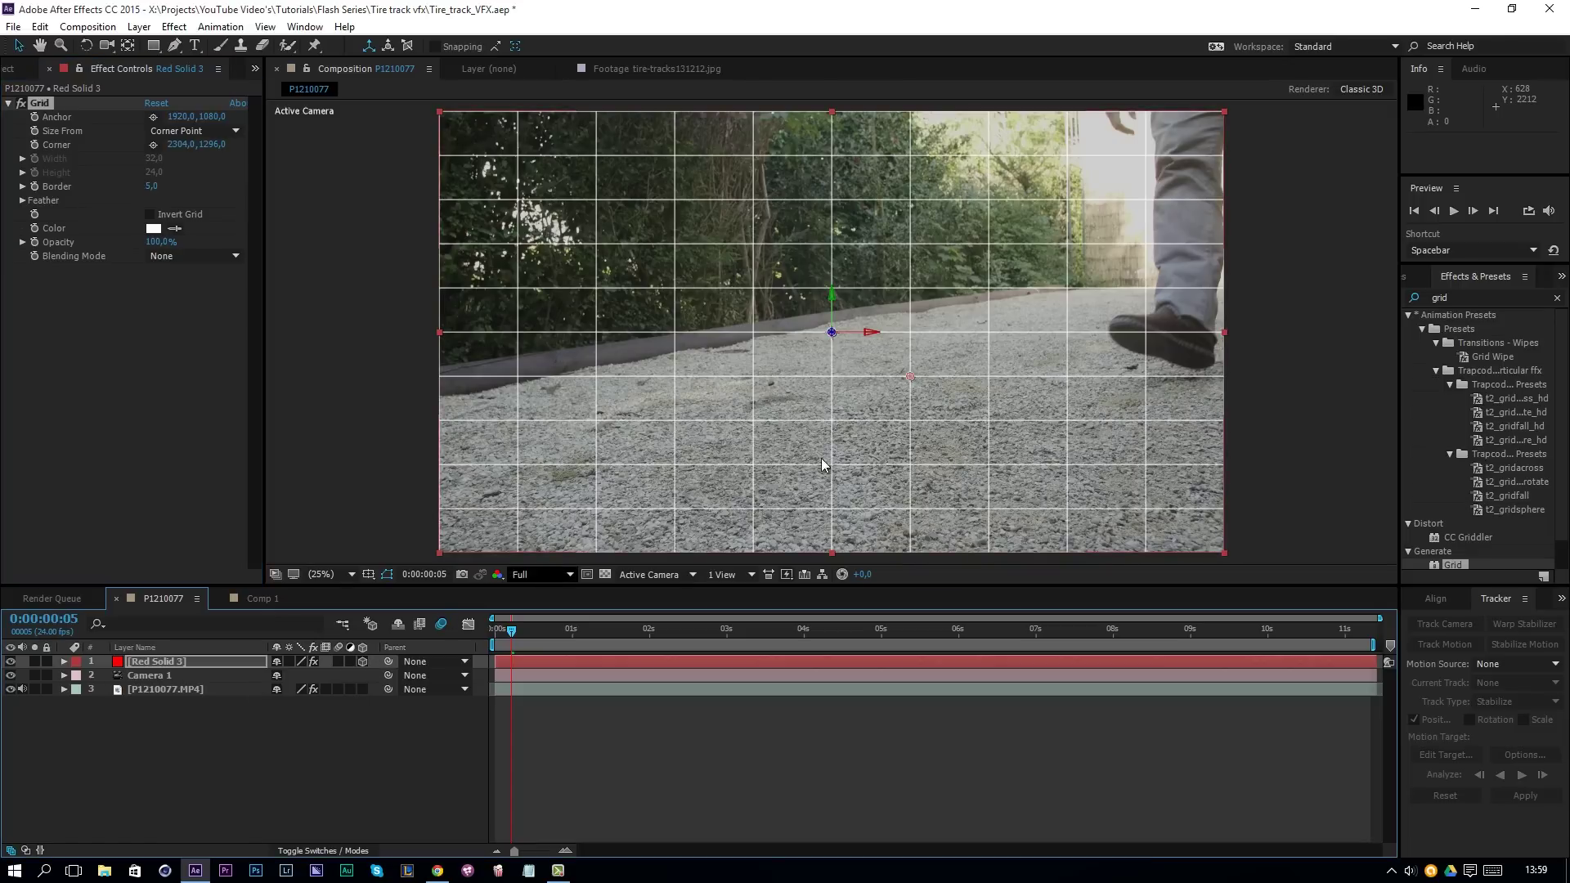
# - Tilt Red Solid 3 back in 3D and lower it, undoing an accidental footage move
pyautogui.click(86, 47)
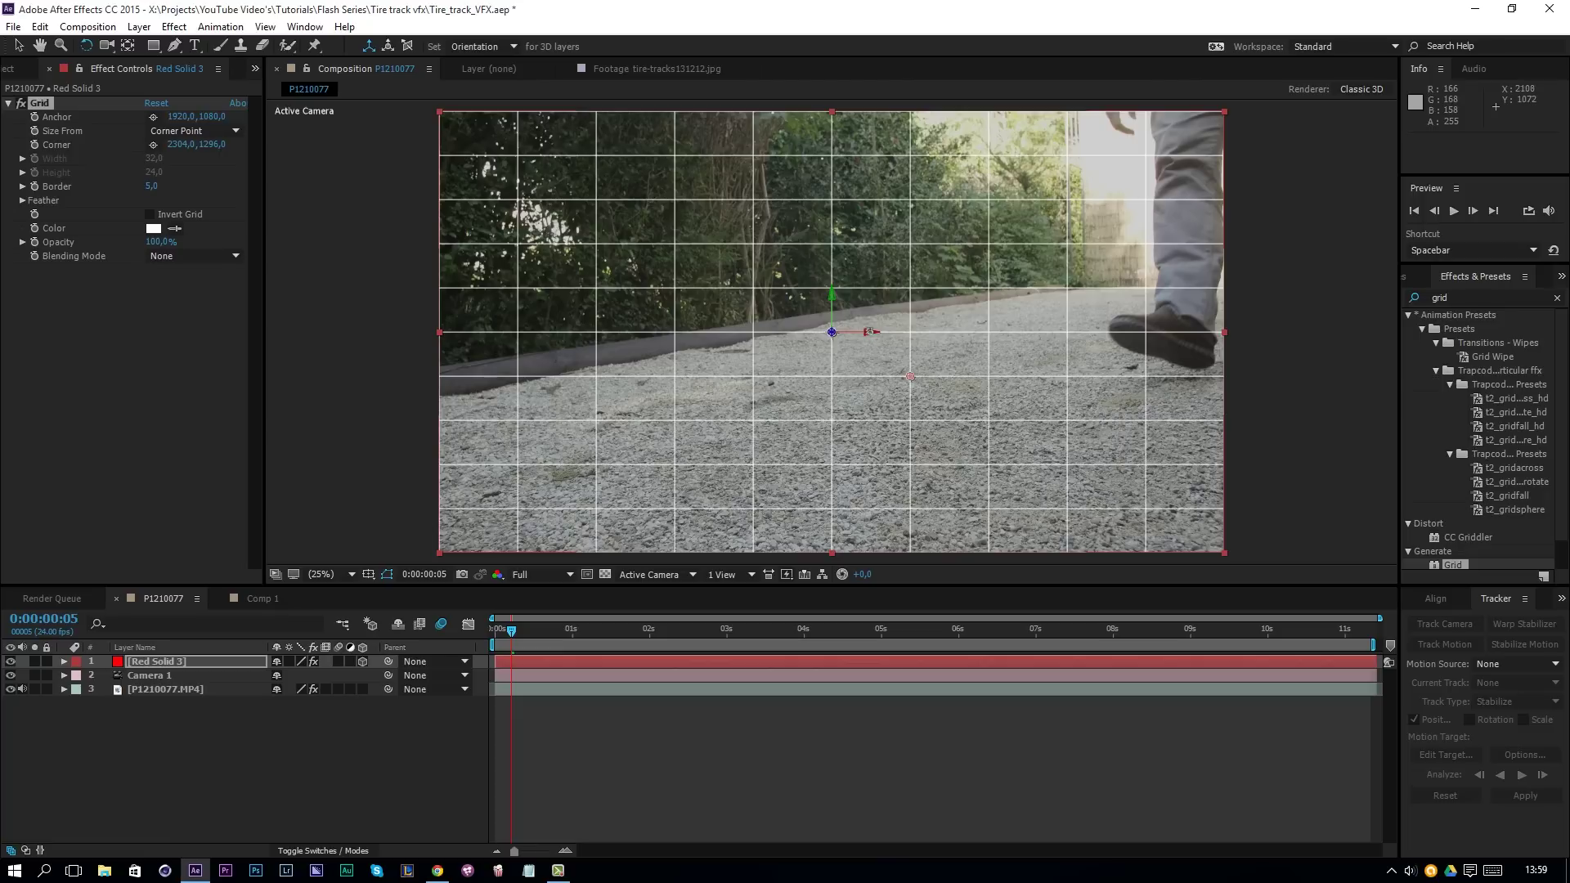
pyautogui.moveTo(881, 344)
pyautogui.mouseDown()
pyautogui.moveTo(872, 313)
pyautogui.moveTo(867, 327)
pyautogui.mouseUp()
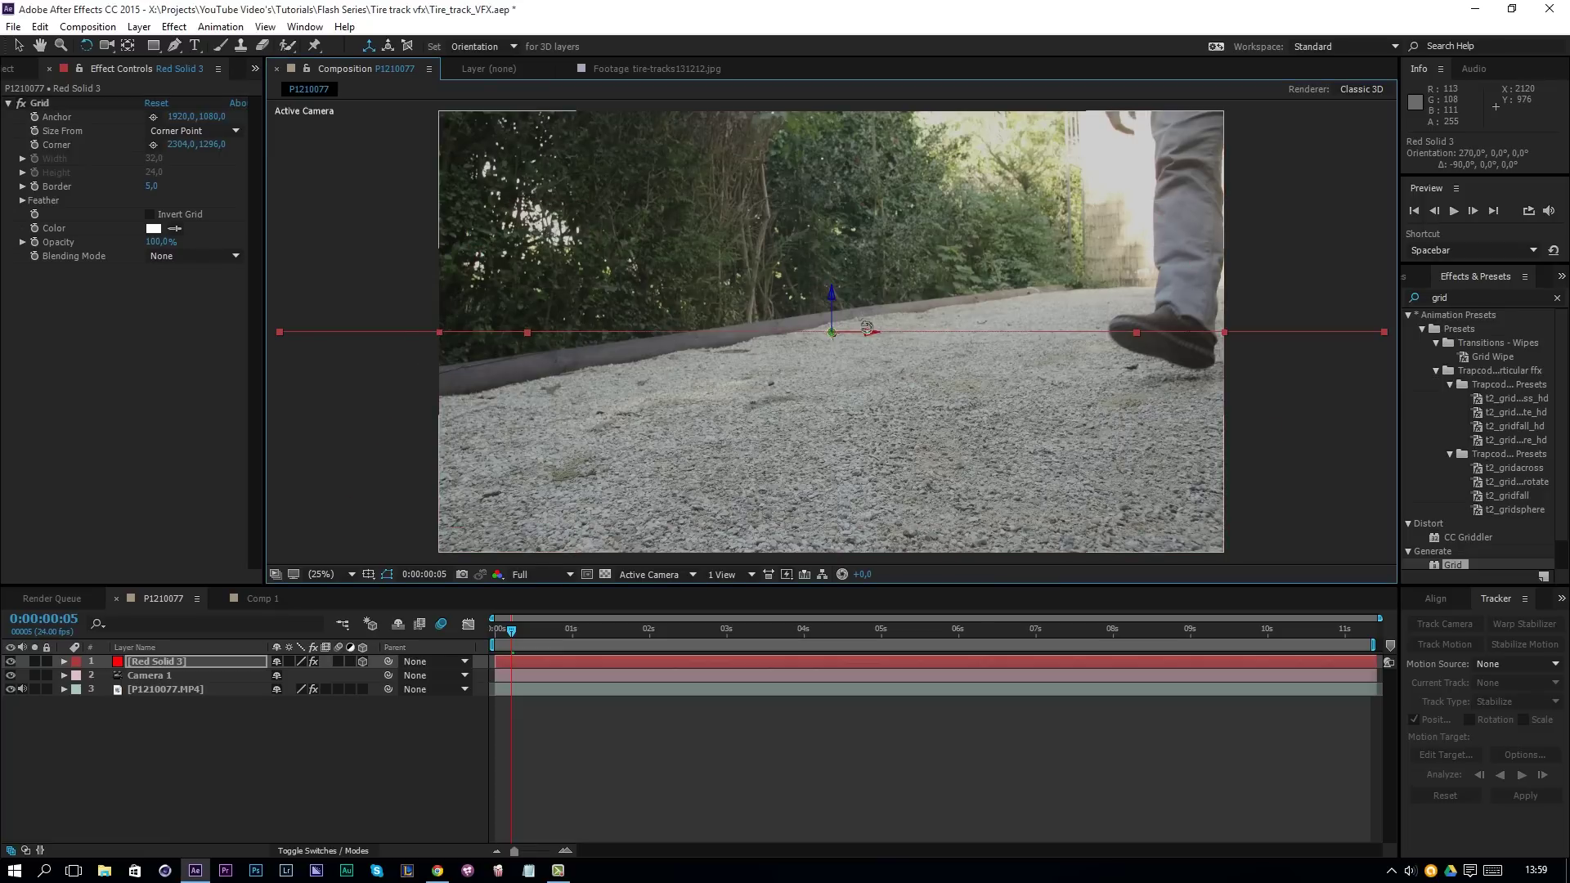
pyautogui.click(837, 319)
pyautogui.hotkey('ctrl', 'z')
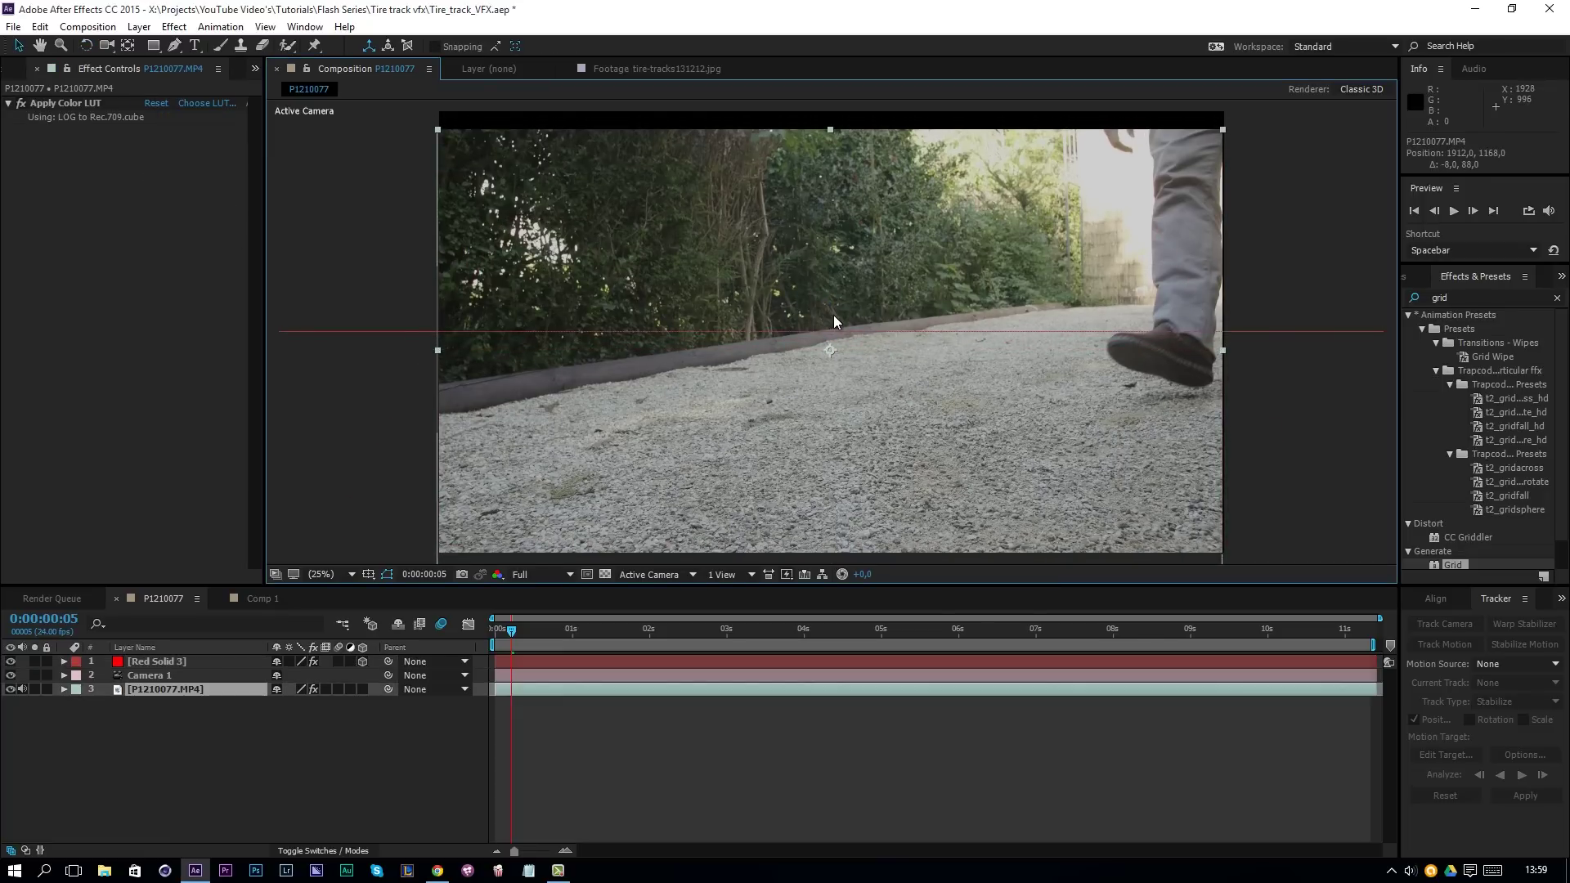
pyautogui.press('v')
pyautogui.click(160, 660)
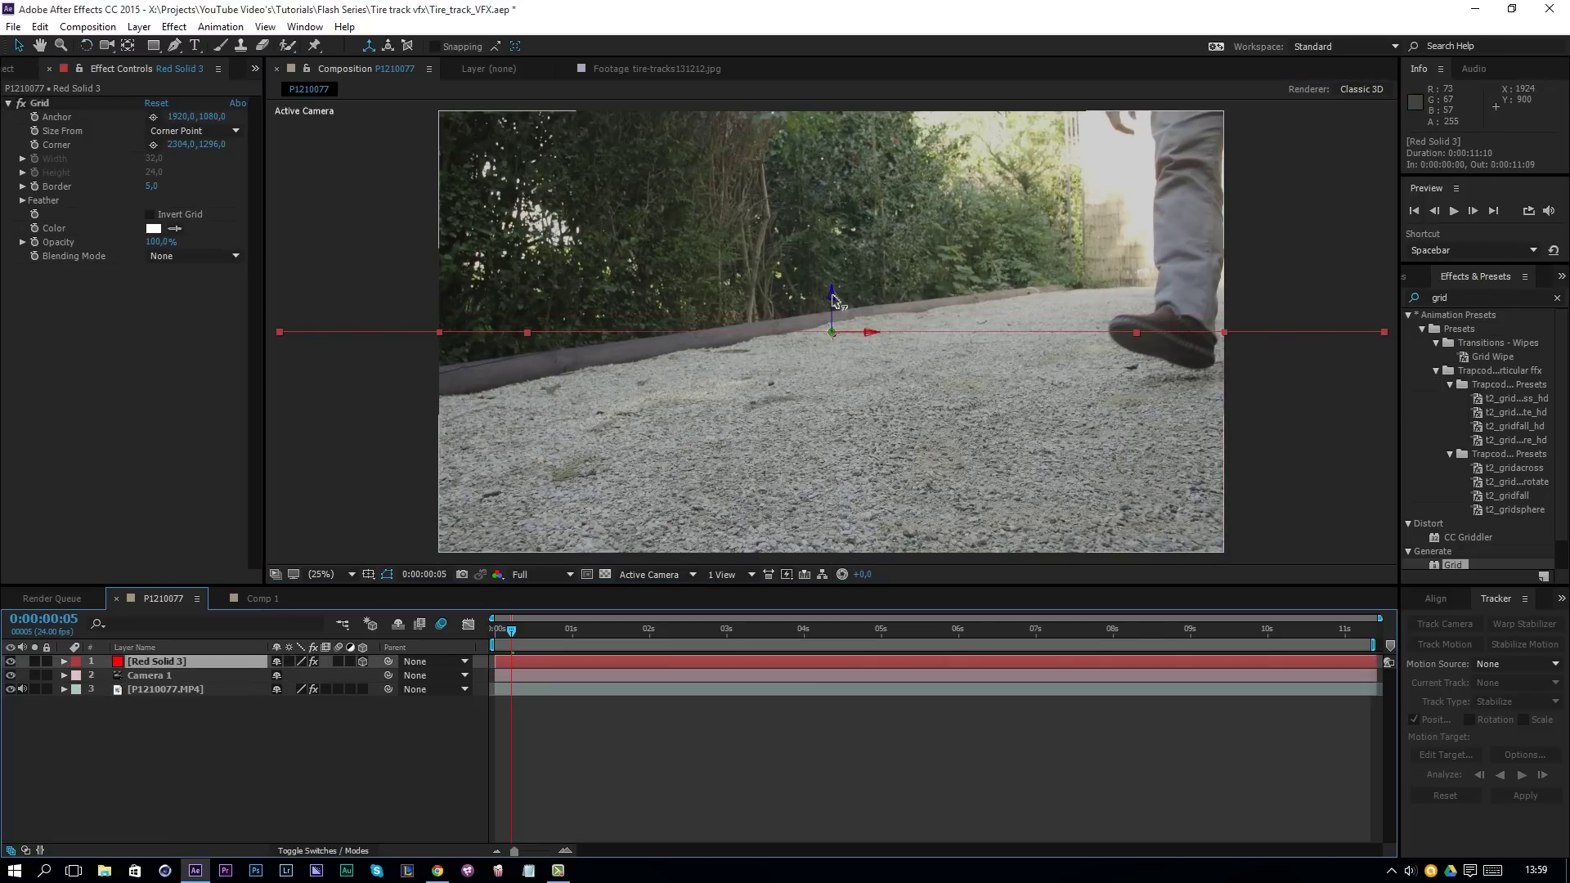
pyautogui.moveTo(835, 301); pyautogui.dragTo(834, 372)
pyautogui.press('w')
pyautogui.press('v')
pyautogui.press('w')
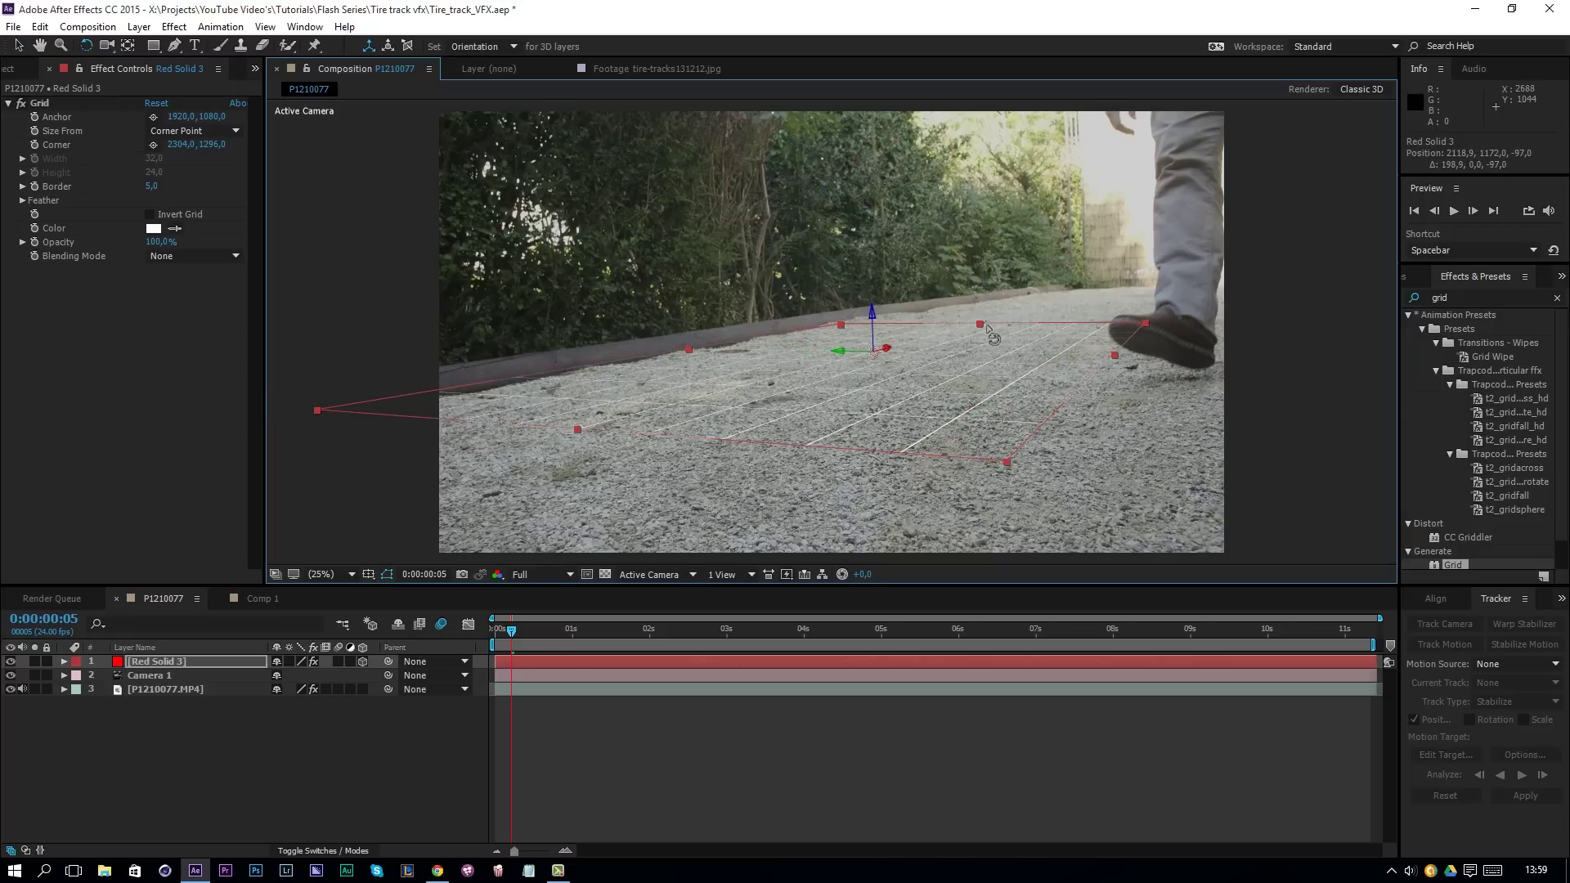
pyautogui.press('v')
# - Scale the grid to 247% and slide it onto the gravel ground plane
pyautogui.moveTo(979, 324); pyautogui.dragTo(1263, 287)
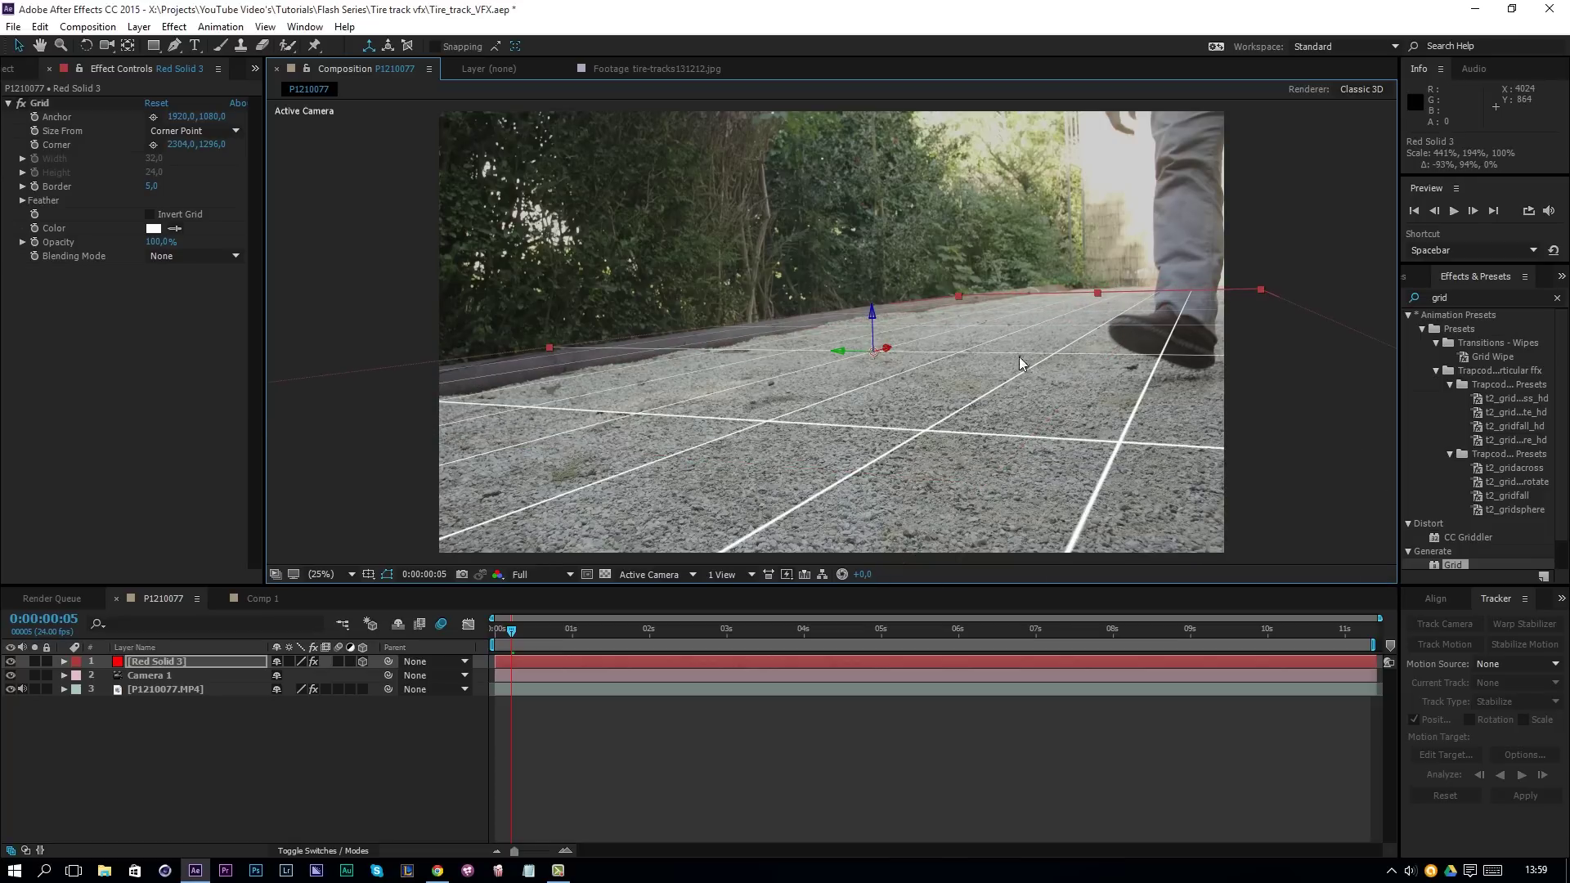
pyautogui.moveTo(846, 357); pyautogui.dragTo(1048, 376)
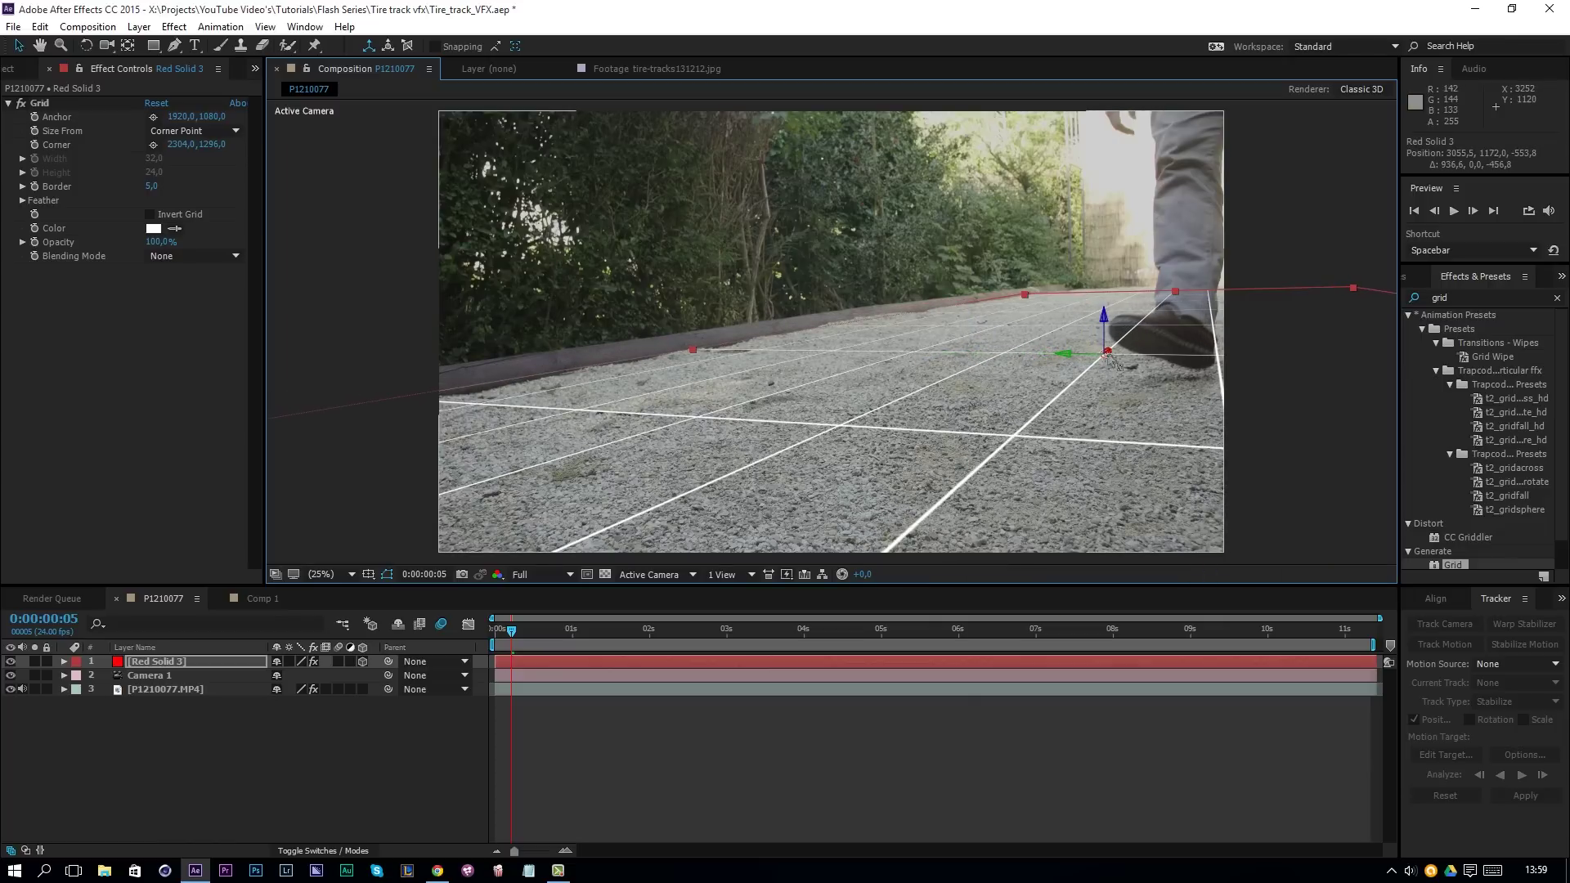
pyautogui.moveTo(1120, 357); pyautogui.dragTo(1302, 247)
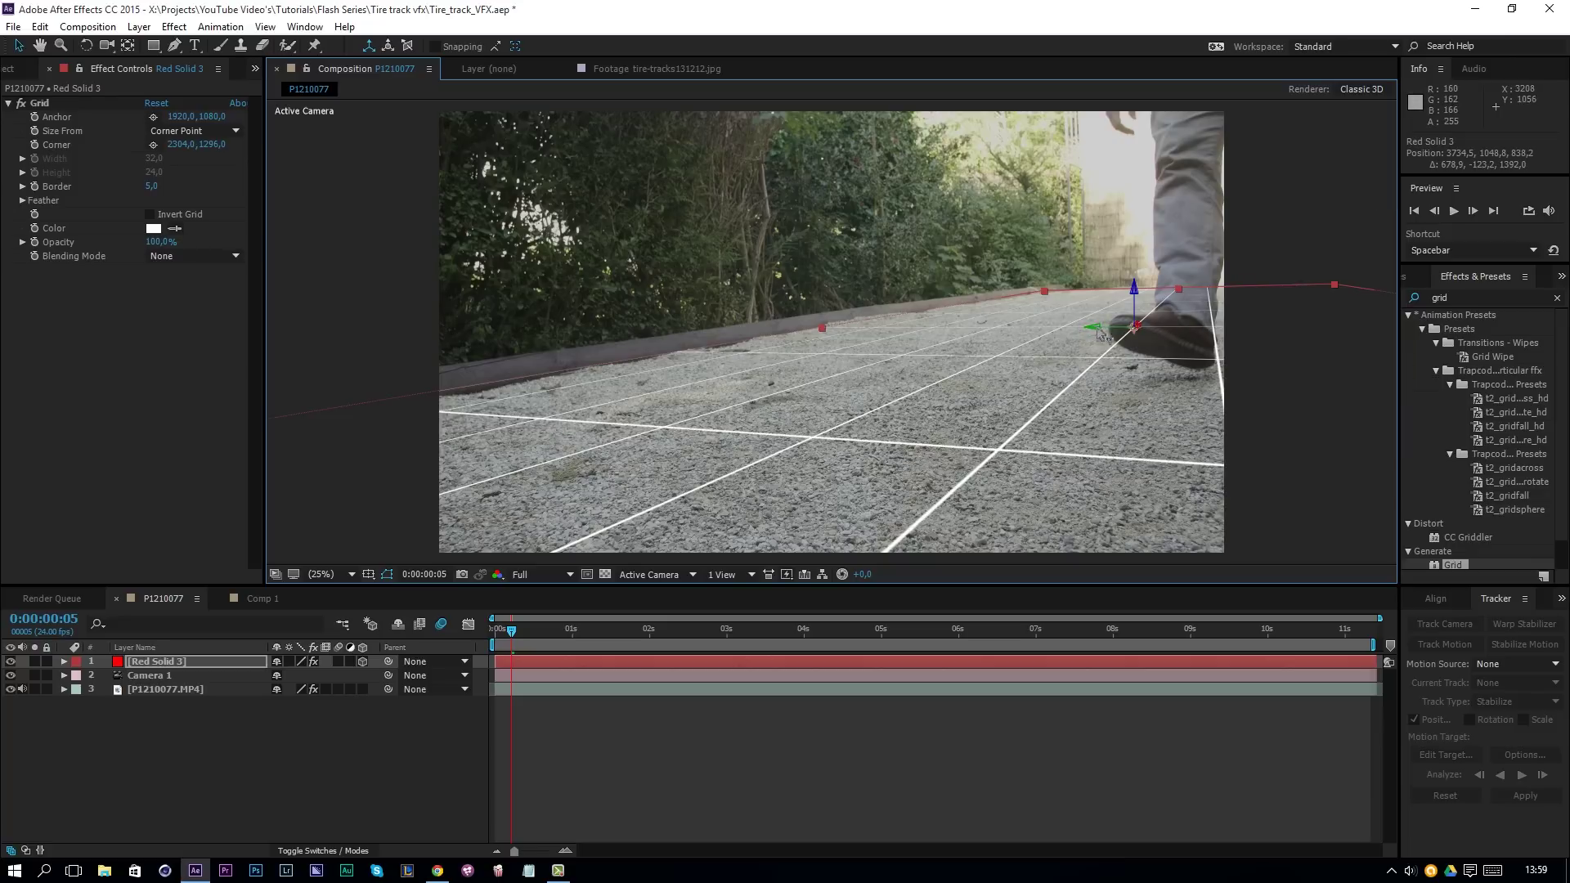
pyautogui.moveTo(1099, 333)
pyautogui.mouseDown()
pyautogui.moveTo(1226, 335)
pyautogui.moveTo(1248, 297)
pyautogui.moveTo(1171, 335)
pyautogui.moveTo(1104, 342)
pyautogui.moveTo(1116, 343)
pyautogui.mouseUp()
pyautogui.press('w')
pyautogui.press('v')
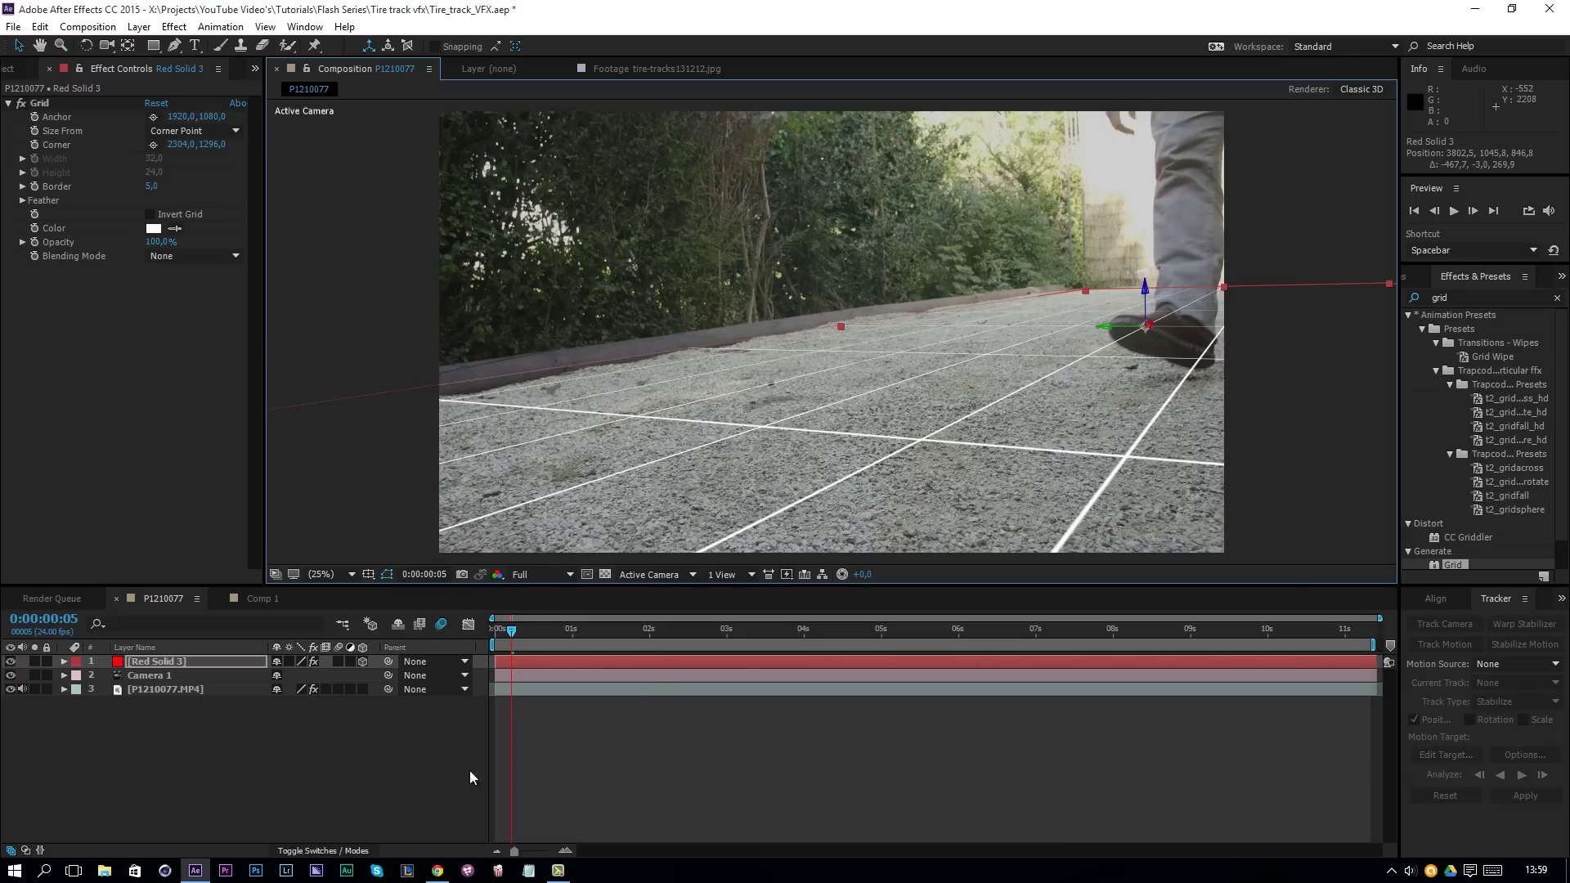
pyautogui.click(341, 813)
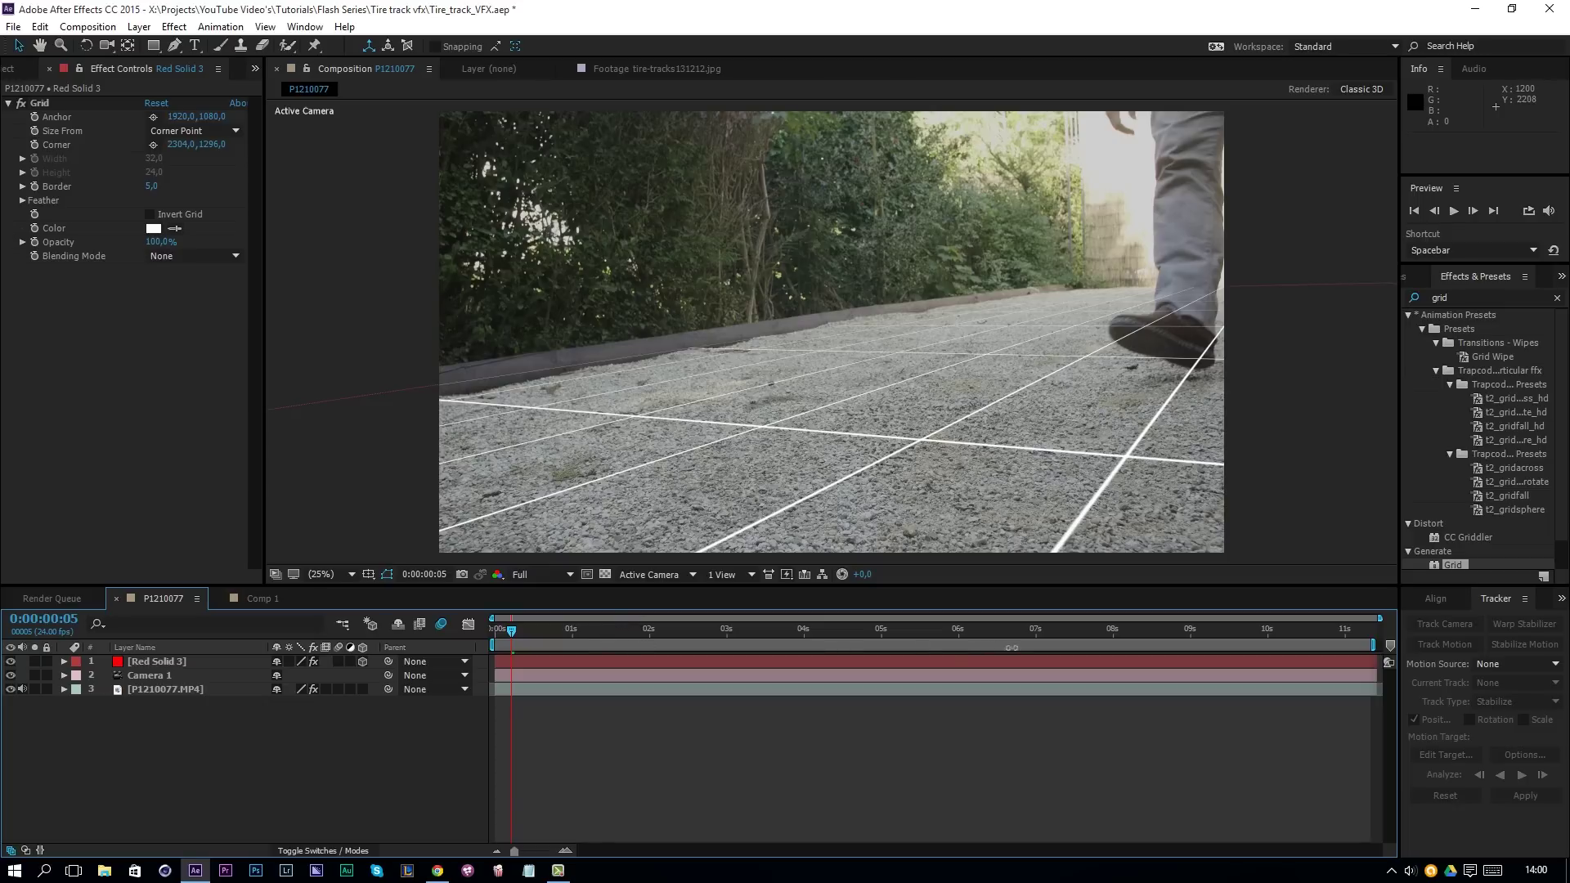
# - Delete the Red Solid 3 grid layer at 0:00:05:23 and show the Project panel
pyautogui.click(936, 630)
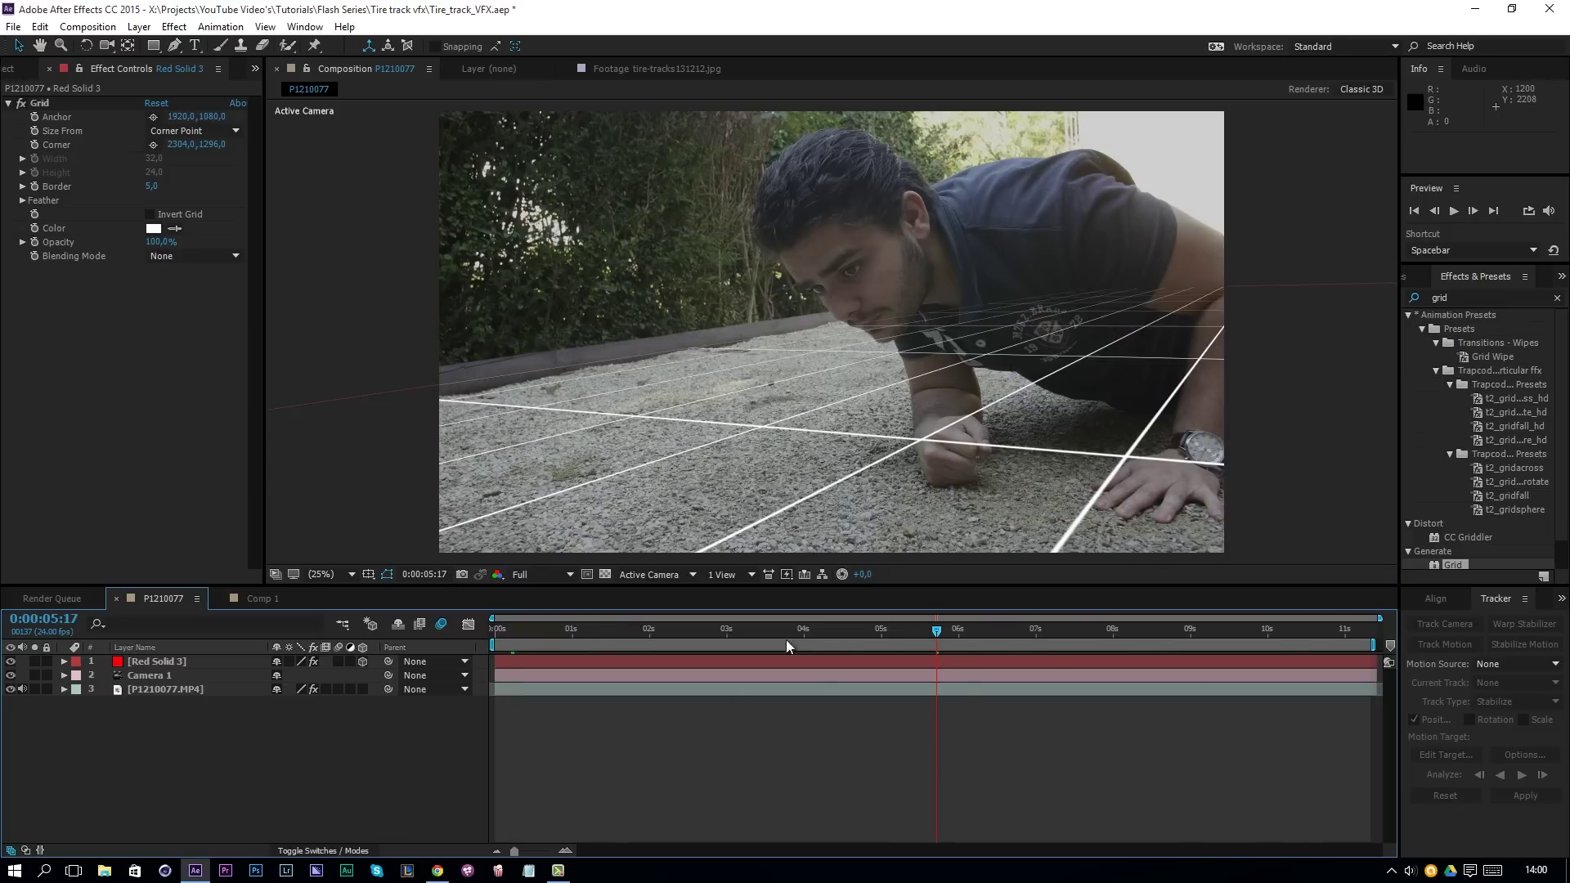
pyautogui.click(957, 638)
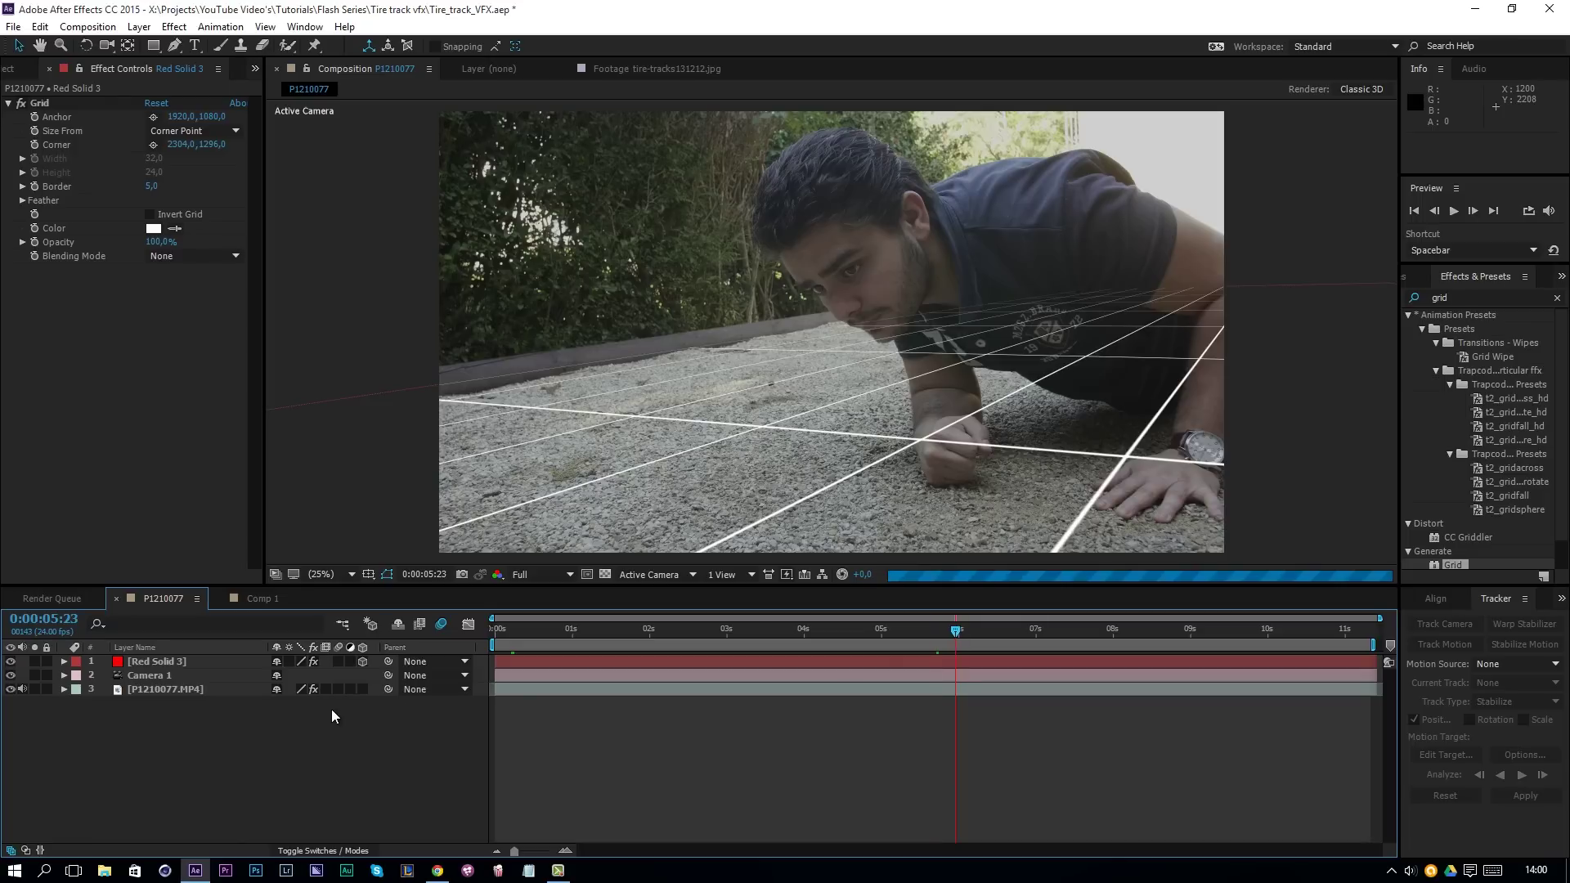
pyautogui.click(149, 663)
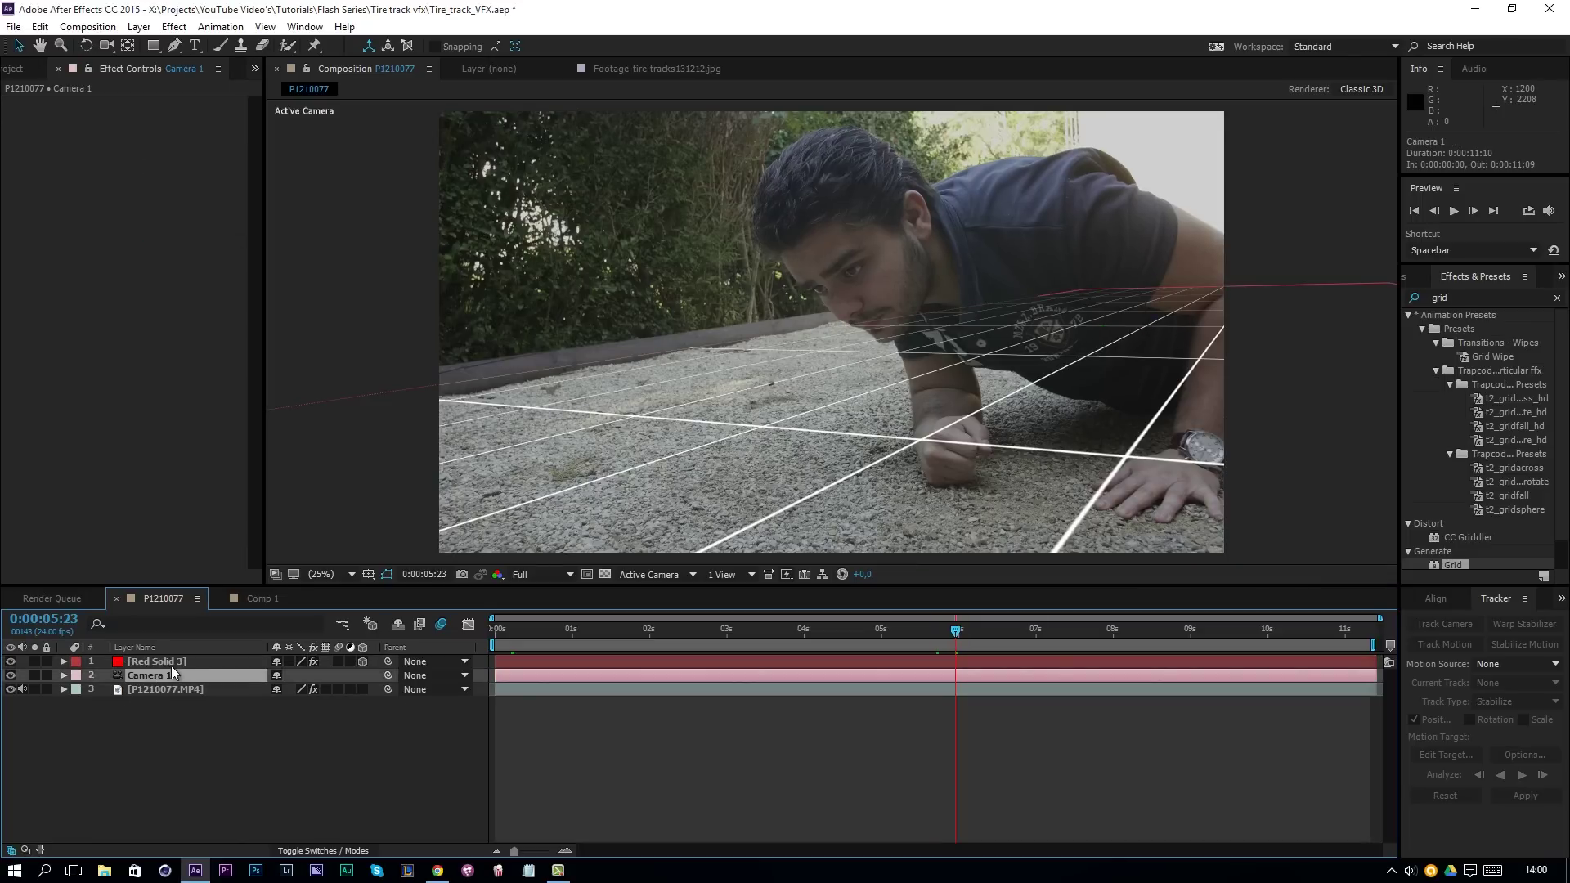
pyautogui.click(163, 670)
pyautogui.press('Delete')
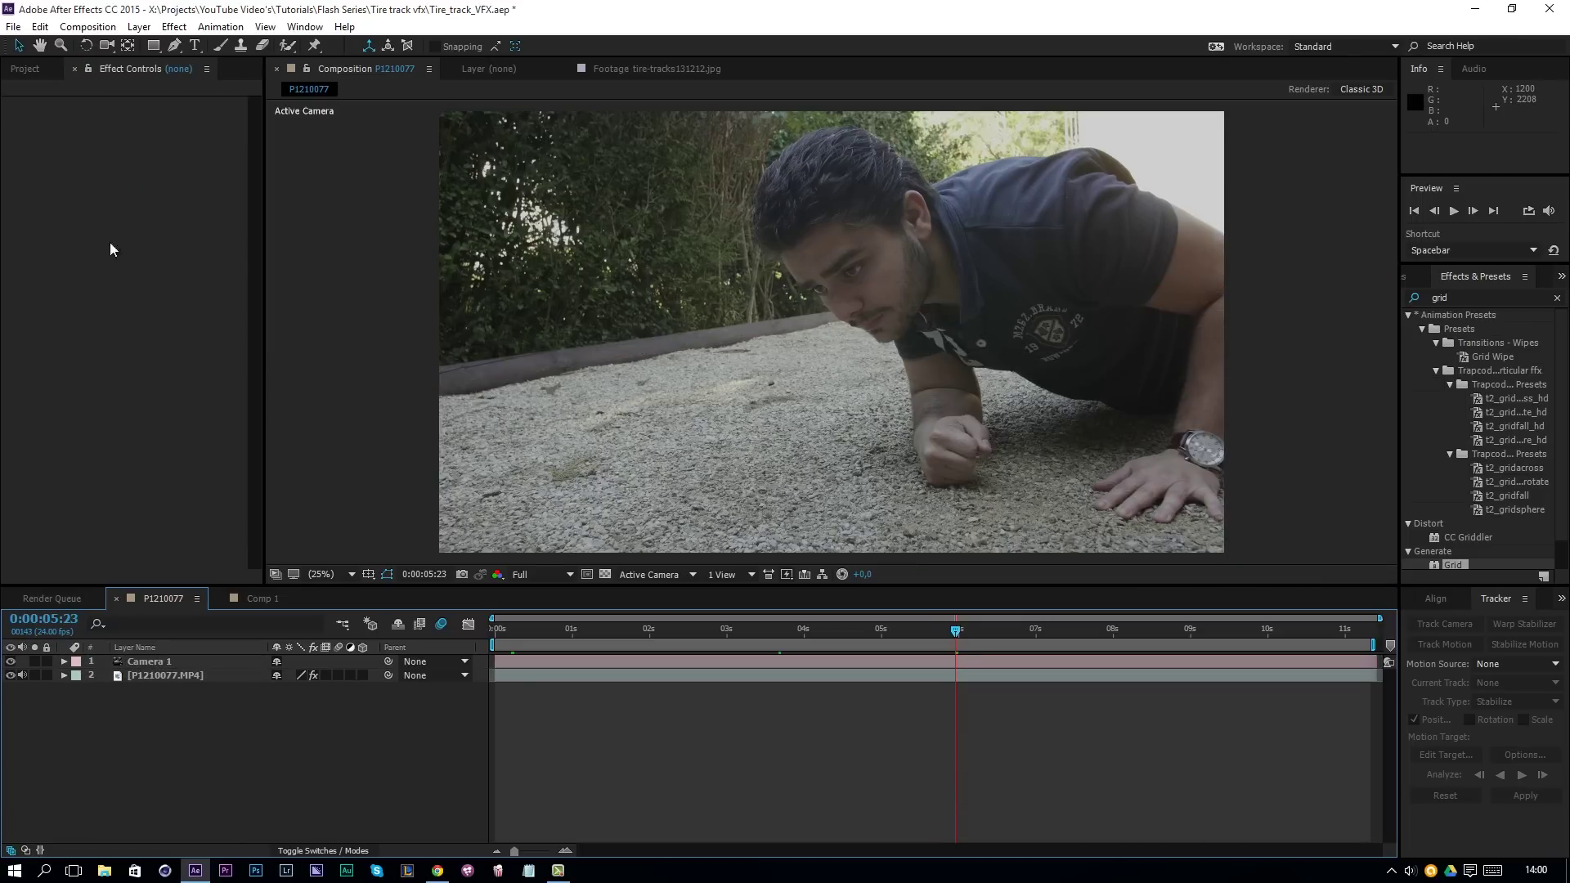
pyautogui.click(25, 69)
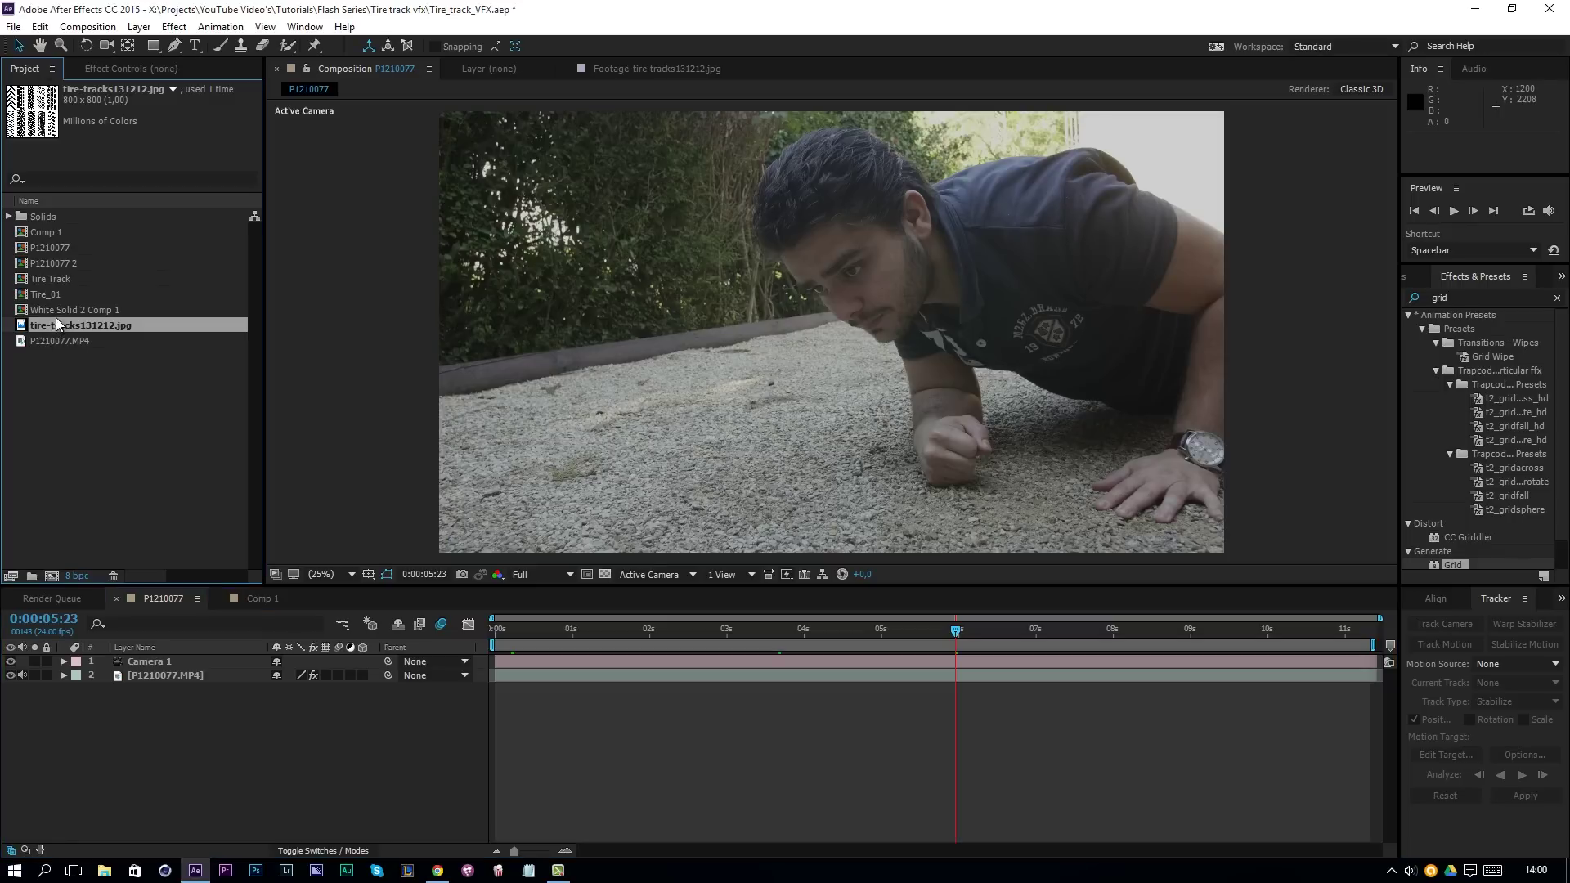
# - Rename Comp 1 to Tire_transition_on with Ctrl+K, then switch back to the P1210077 comp
pyautogui.click(245, 602)
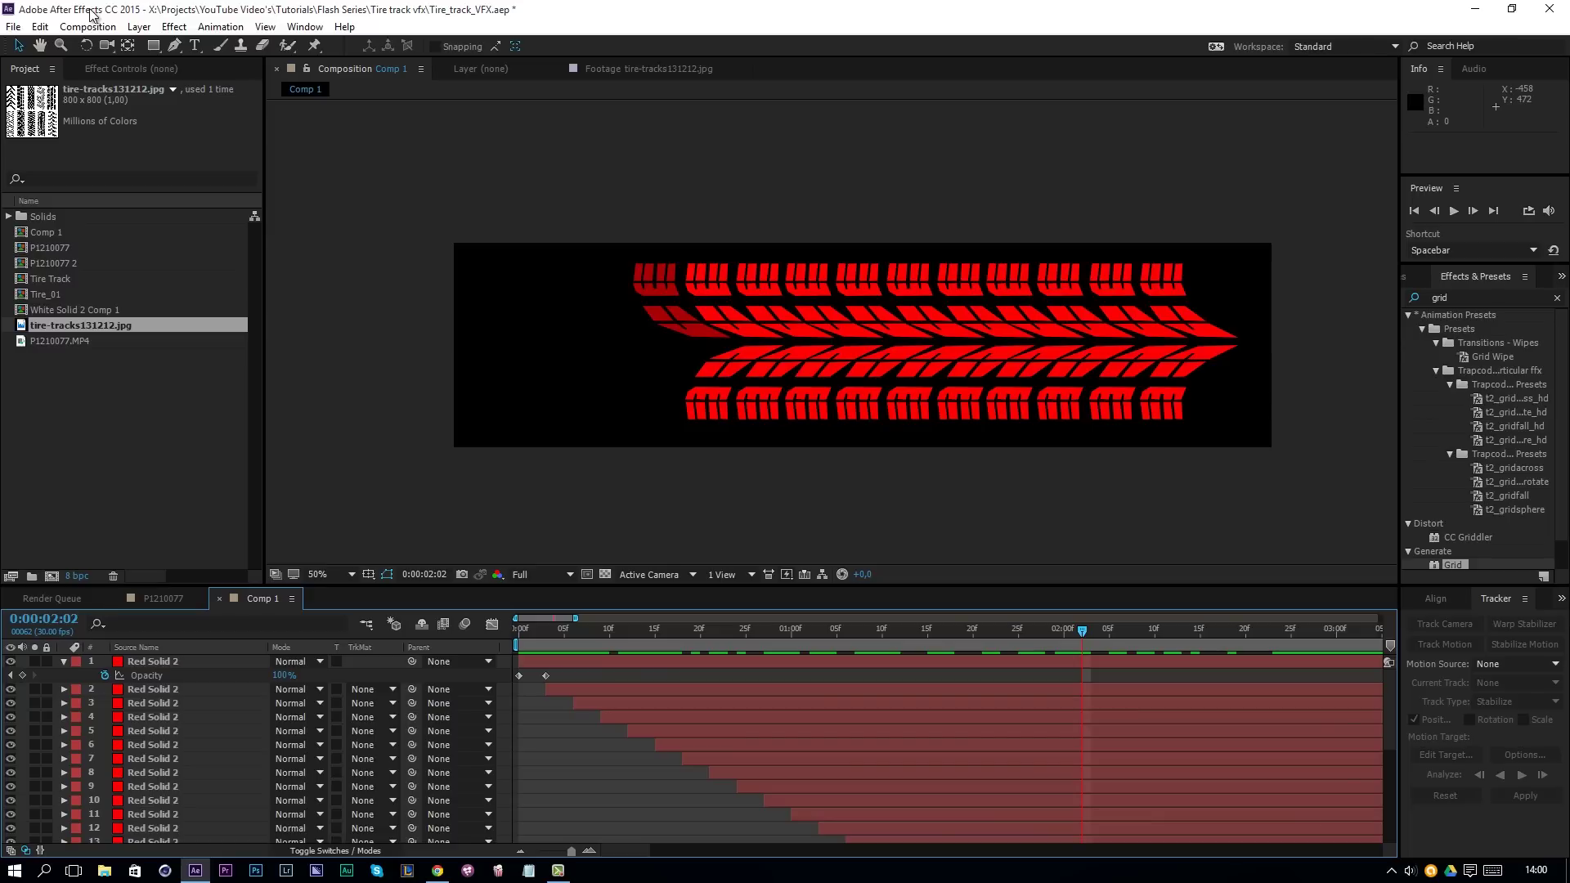
pyautogui.hotkey('ctrl', 'k')
pyautogui.write('Tire_transition_on')
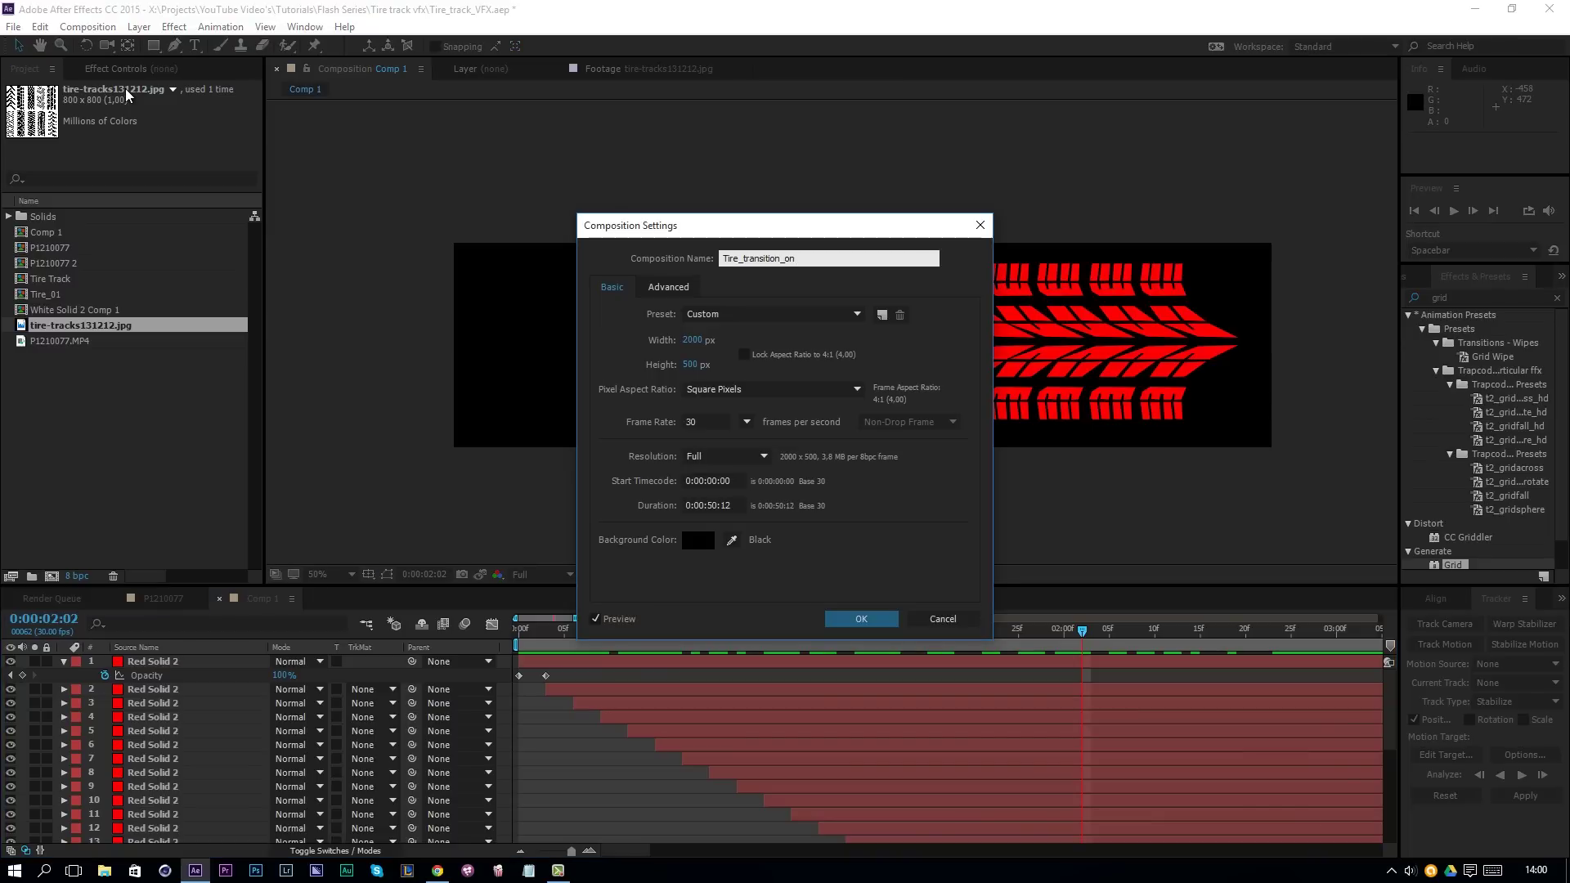
pyautogui.press('Return')
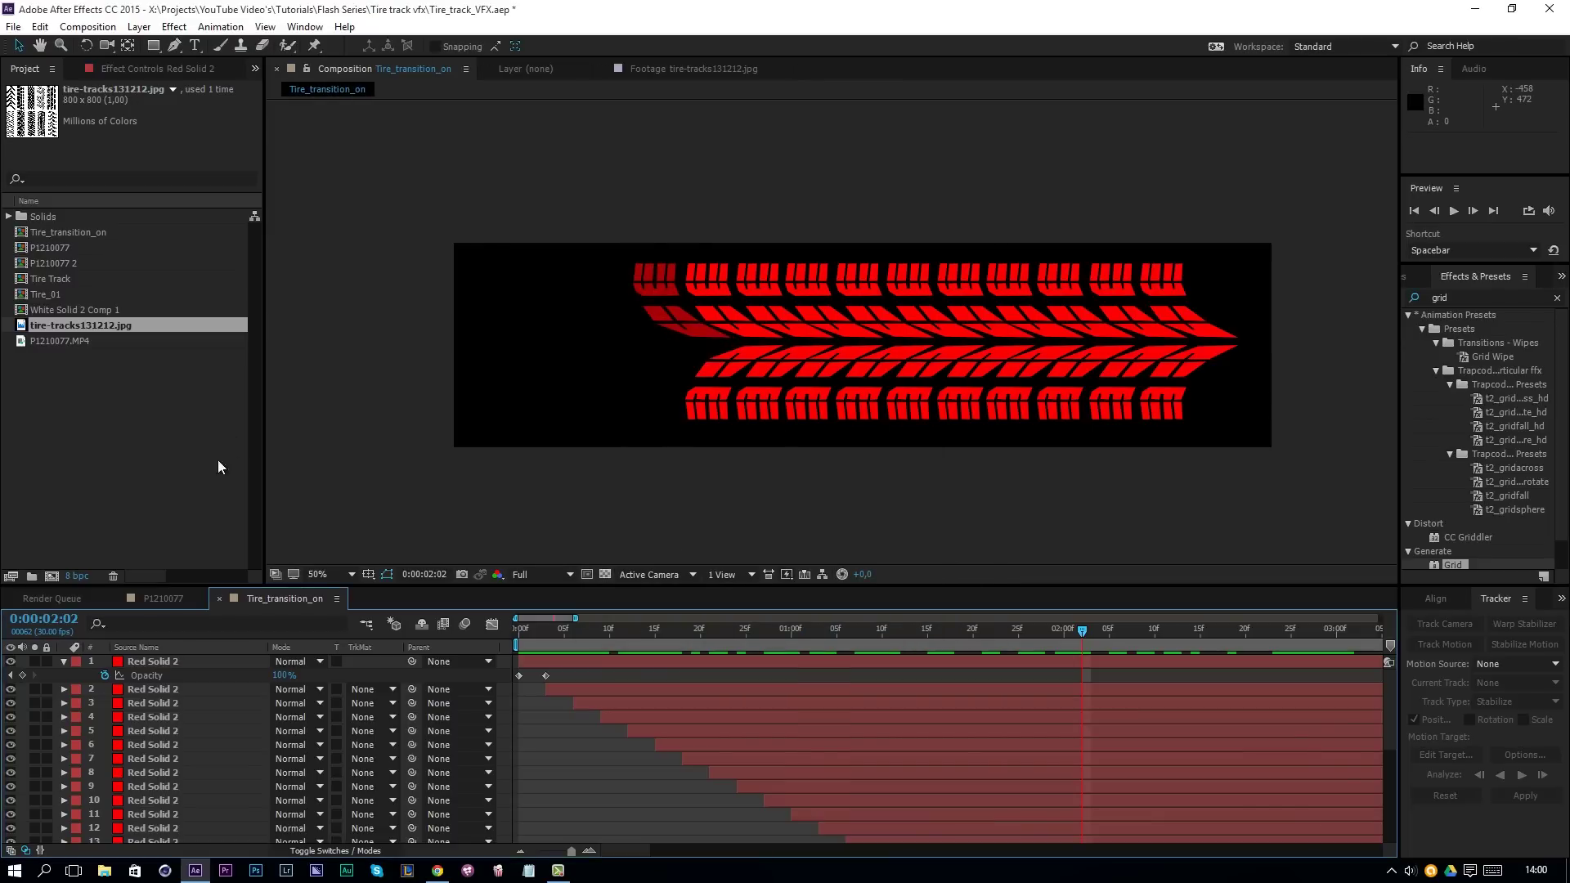
pyautogui.click(164, 597)
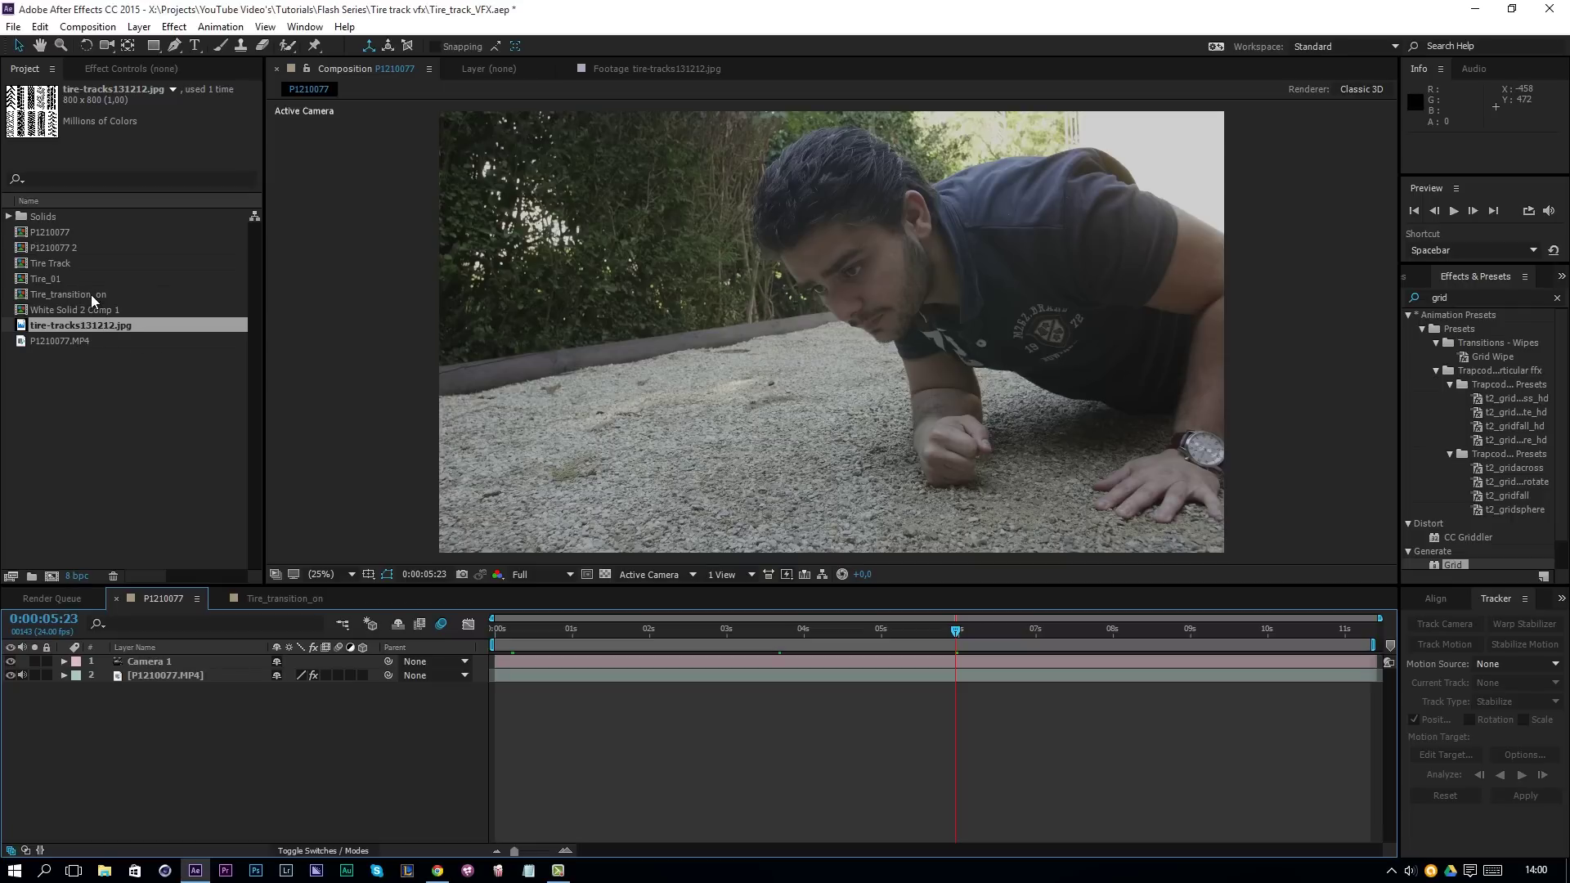
# - Add Tire_transition_on above Camera 1, make it 3D, rotate it -90° on X, and lower it
pyautogui.moveTo(91, 294); pyautogui.dragTo(172, 660)
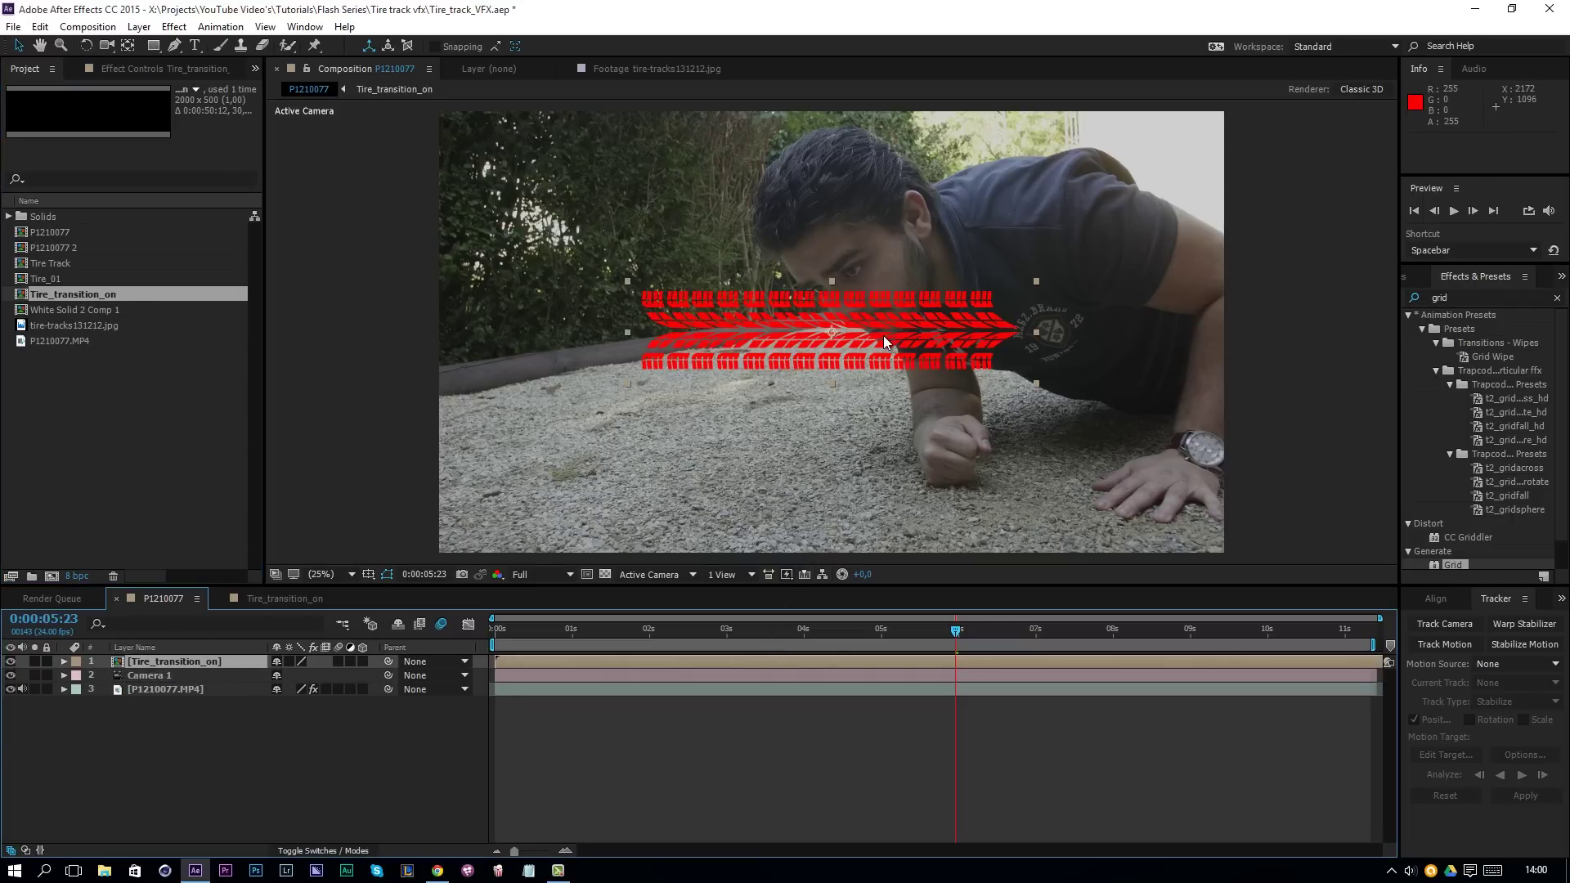
pyautogui.press('w')
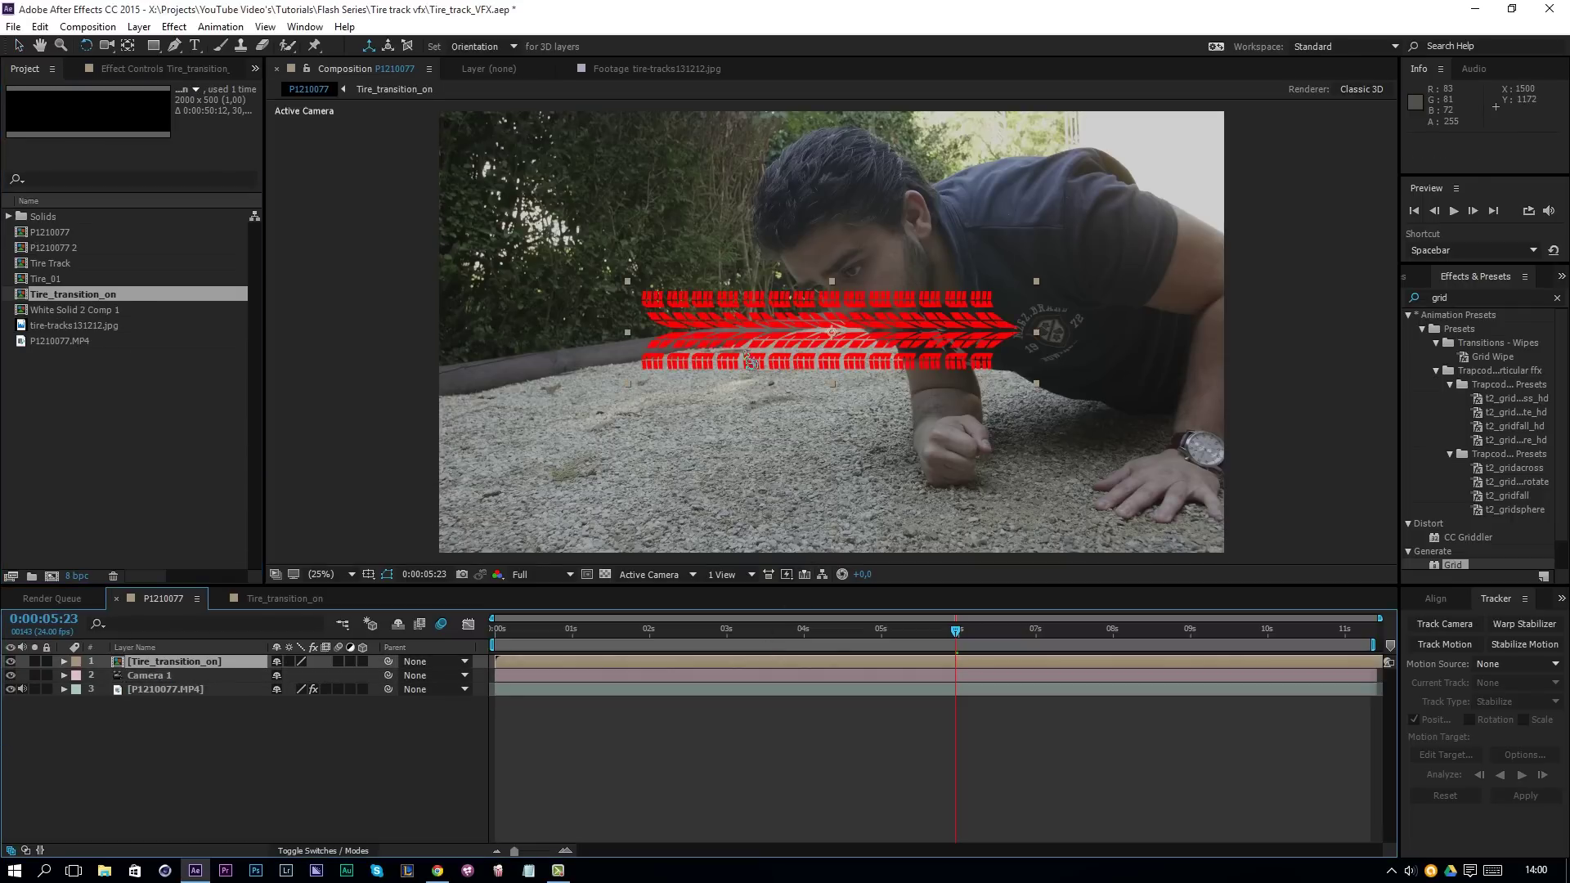
pyautogui.click(362, 661)
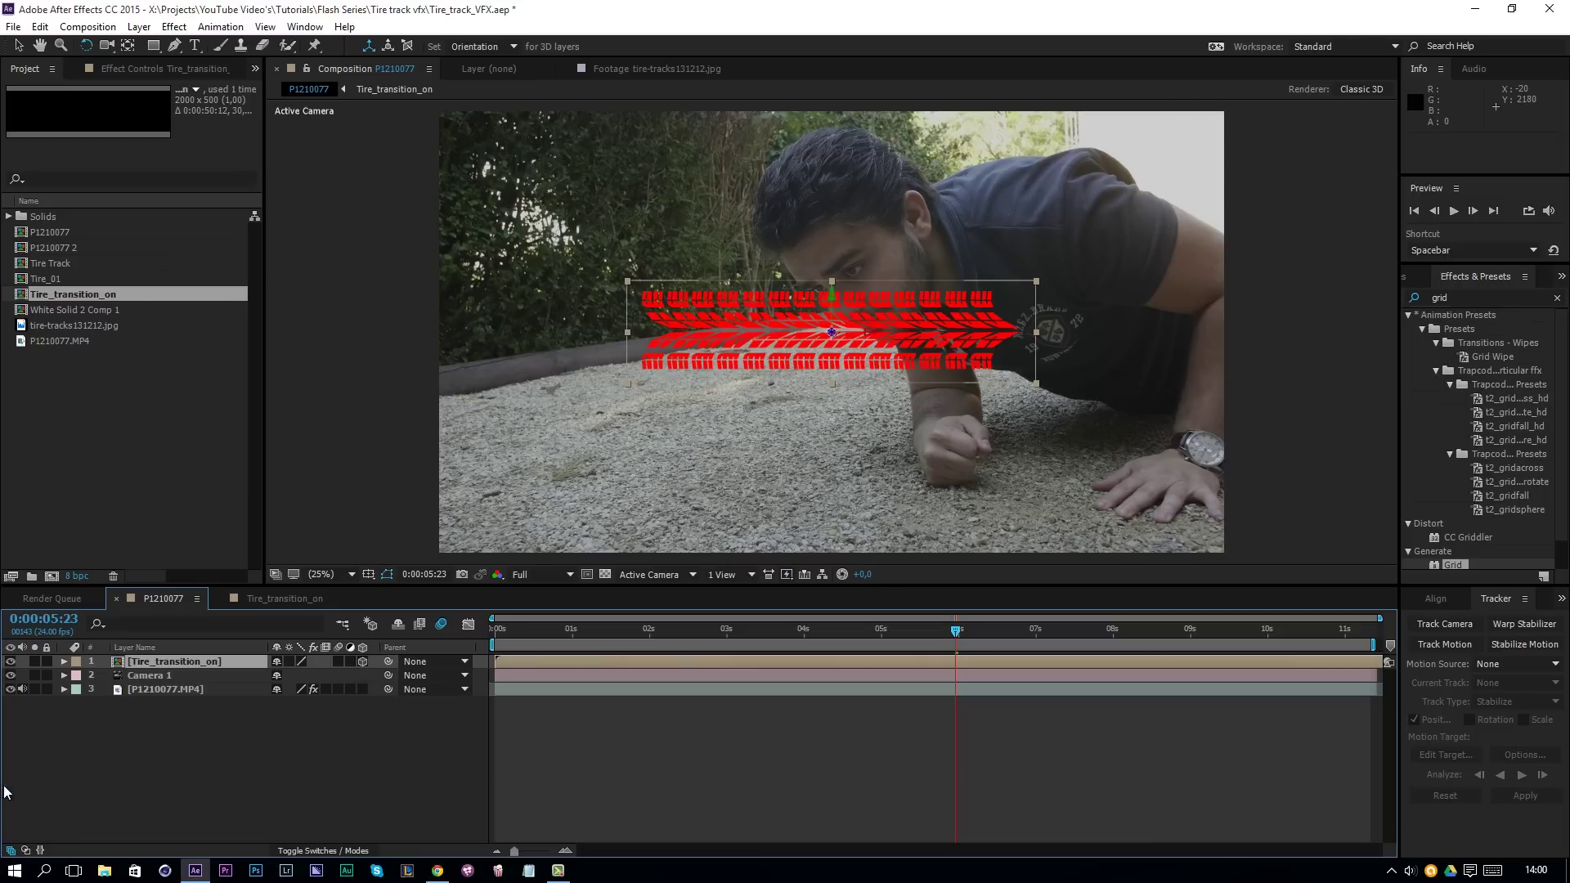
pyautogui.click(858, 332)
pyautogui.moveTo(859, 332); pyautogui.dragTo(772, 358)
pyautogui.press('v')
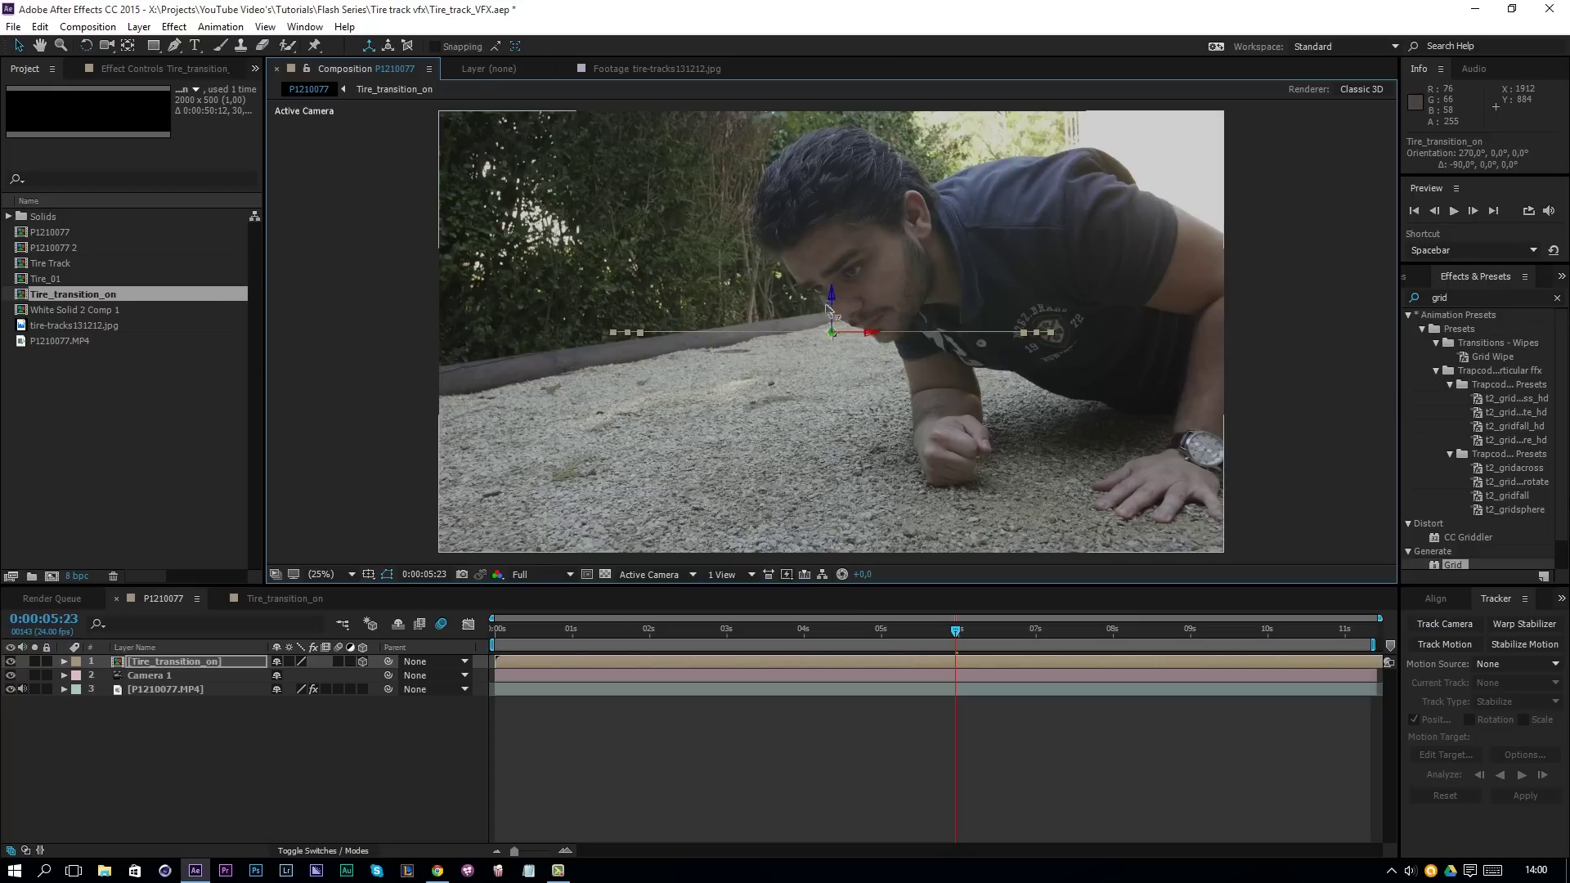
pyautogui.moveTo(824, 295); pyautogui.dragTo(550, 393)
# - Scale the tire tracks to 207% and move them left toward the camera
pyautogui.press('w')
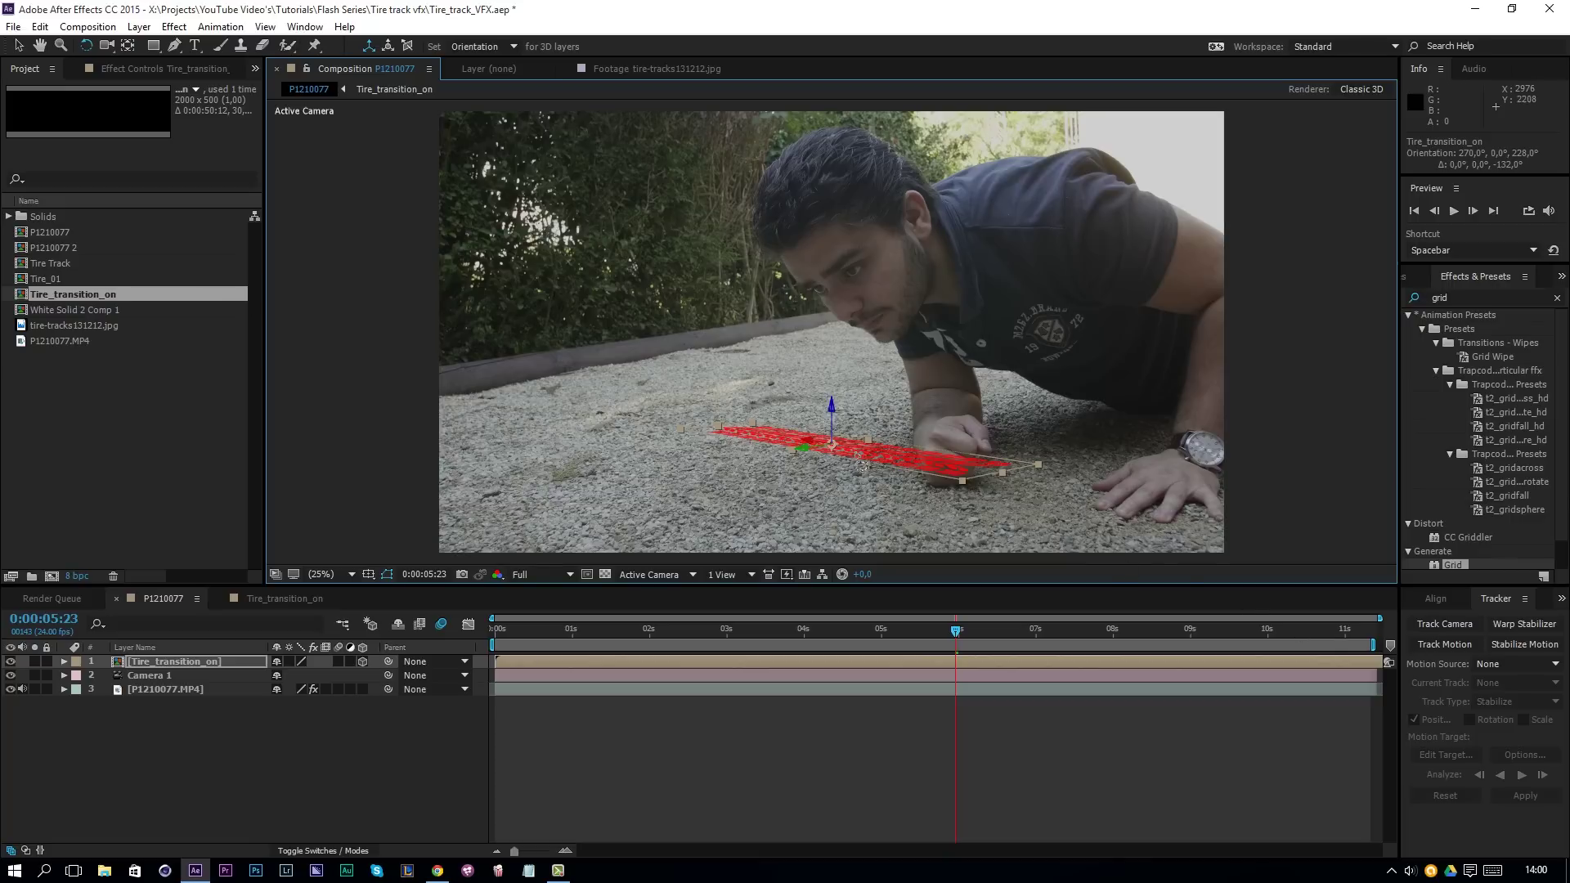
pyautogui.press('s')
pyautogui.moveTo(321, 675); pyautogui.dragTo(409, 676)
pyautogui.press('v')
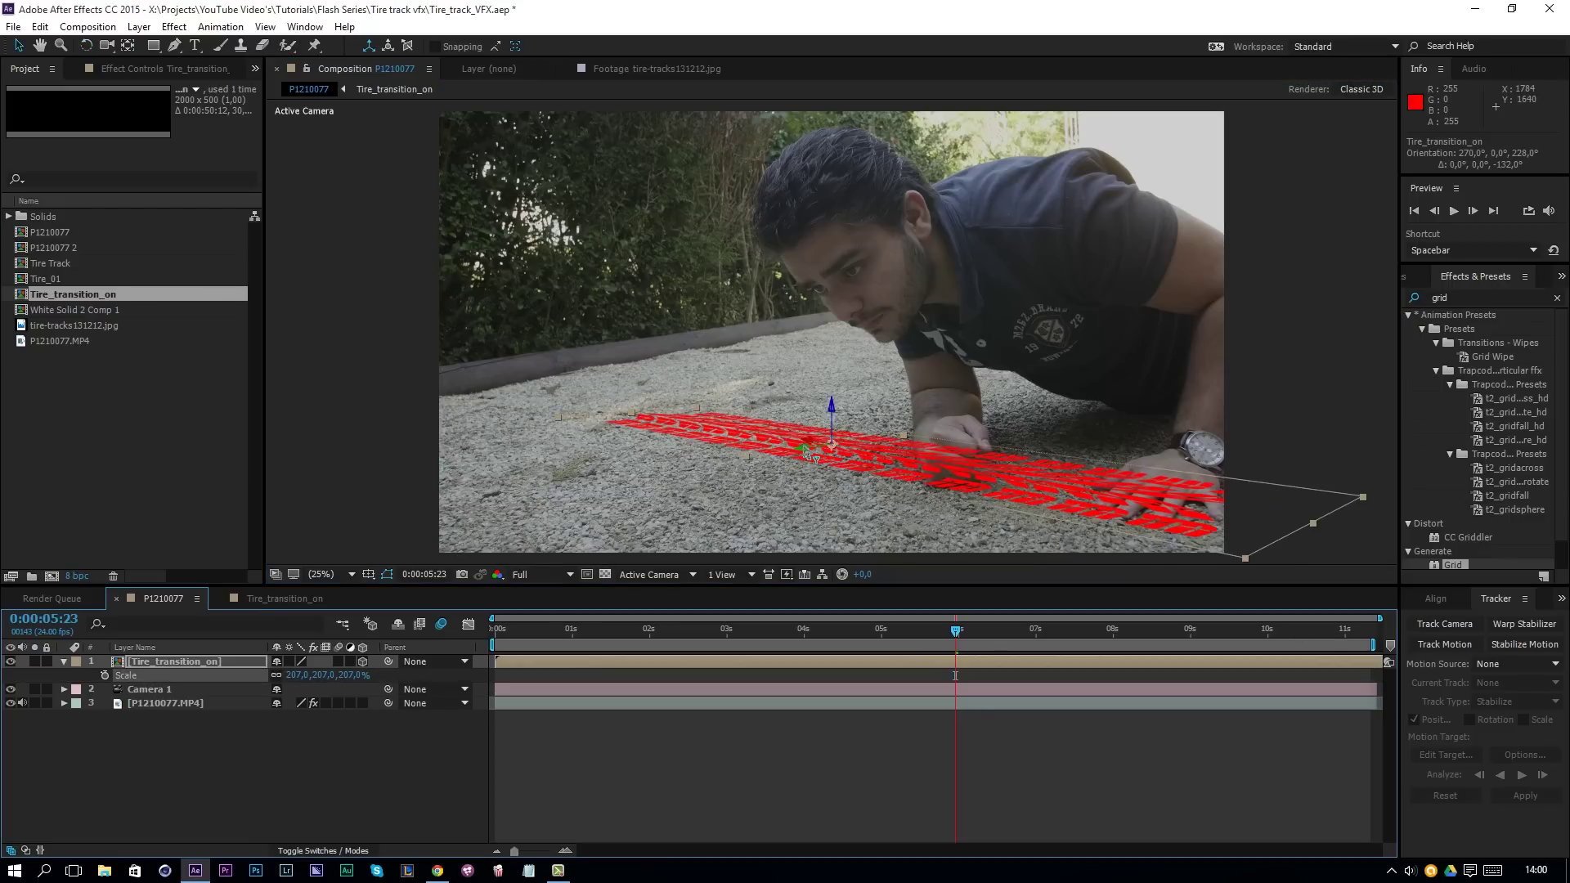
pyautogui.moveTo(810, 454); pyautogui.dragTo(681, 463)
# - Fine-tune the tire tracks' tilt and position on the gravel, then go to 0:00:05:03
pyautogui.press('w')
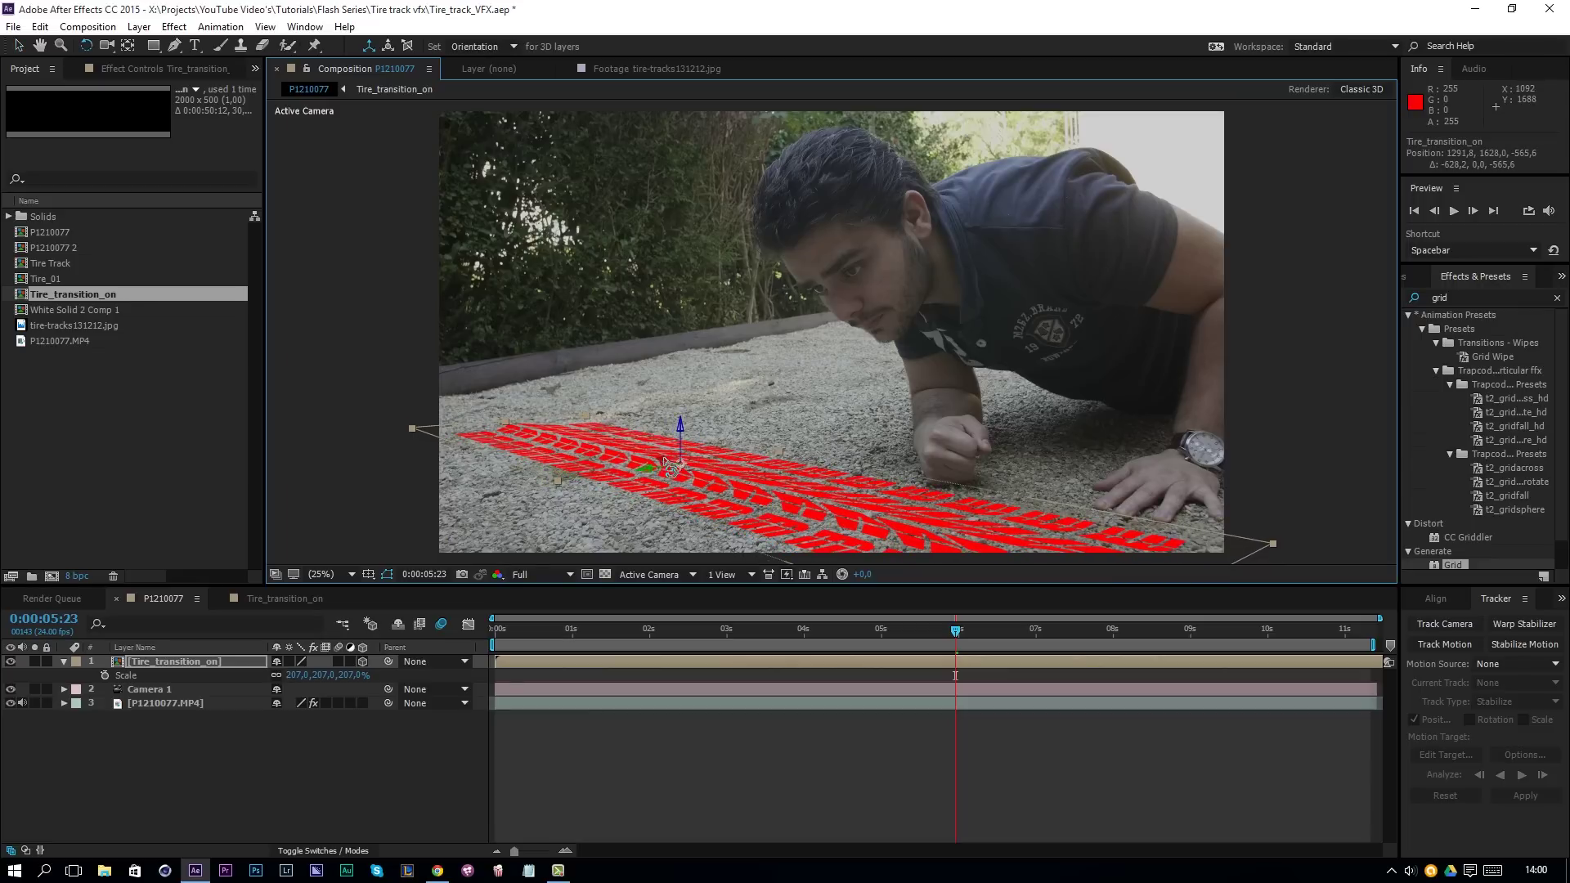
pyautogui.moveTo(665, 459); pyautogui.dragTo(666, 459)
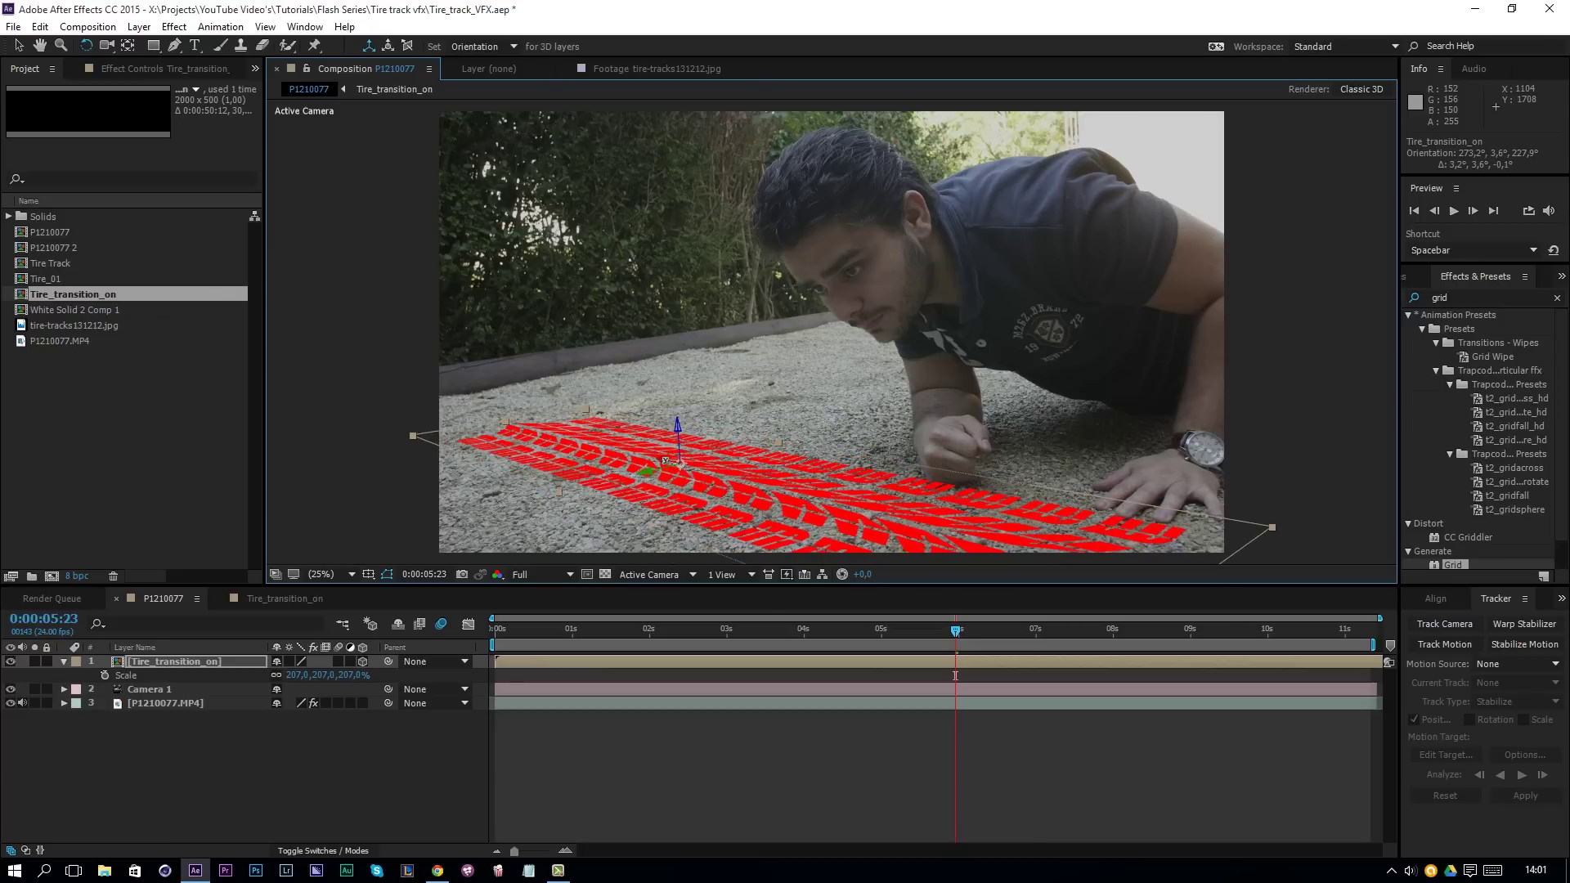
pyautogui.press('v')
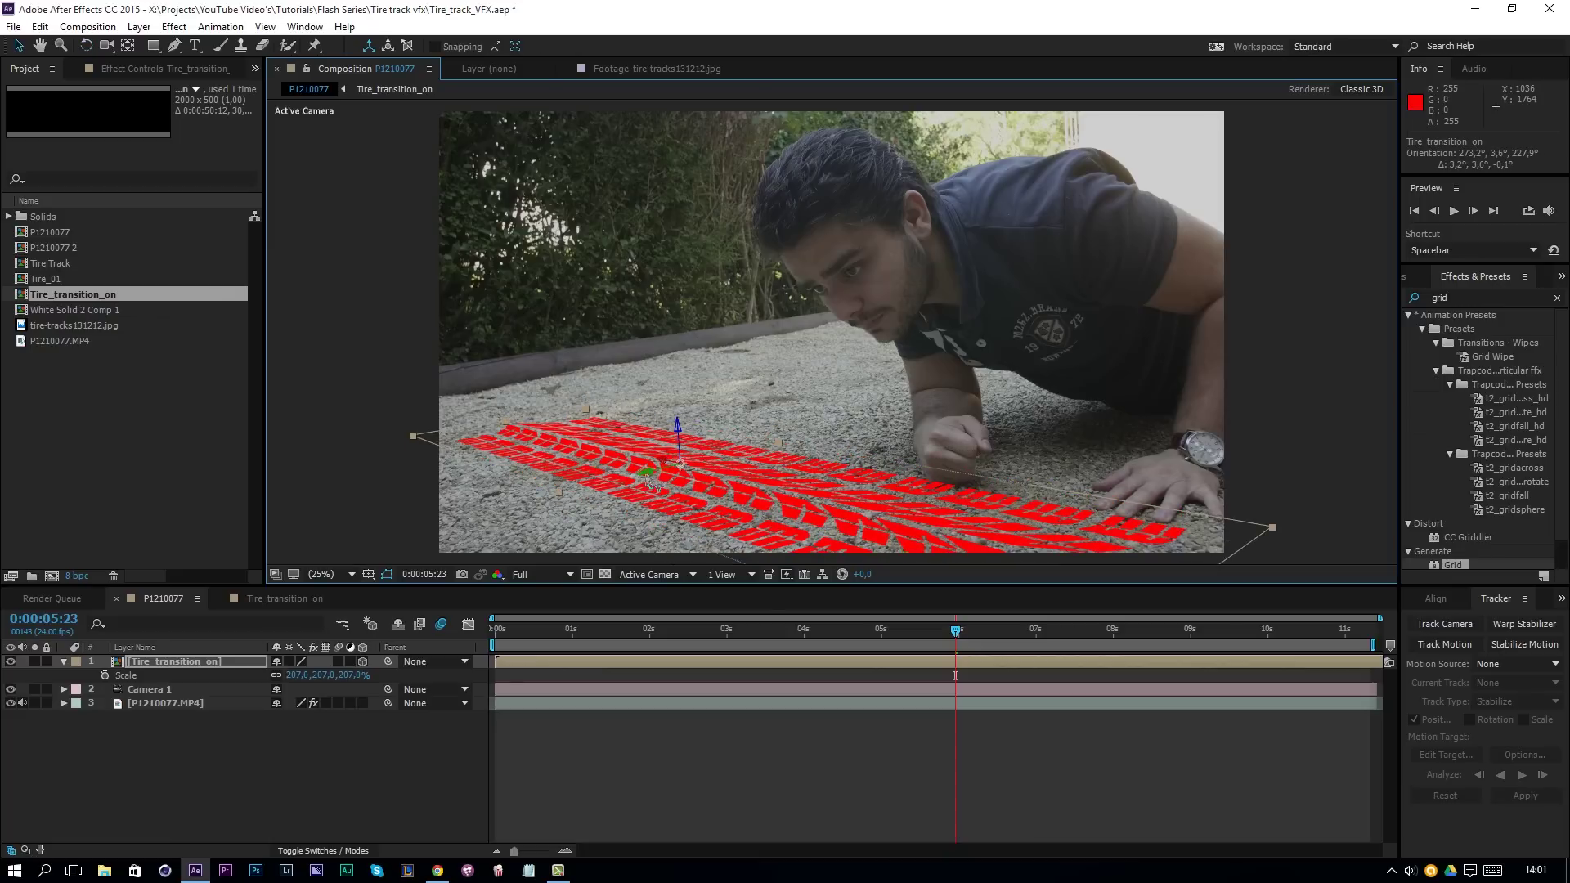
pyautogui.moveTo(651, 479); pyautogui.dragTo(594, 466)
pyautogui.press('w')
pyautogui.press('v')
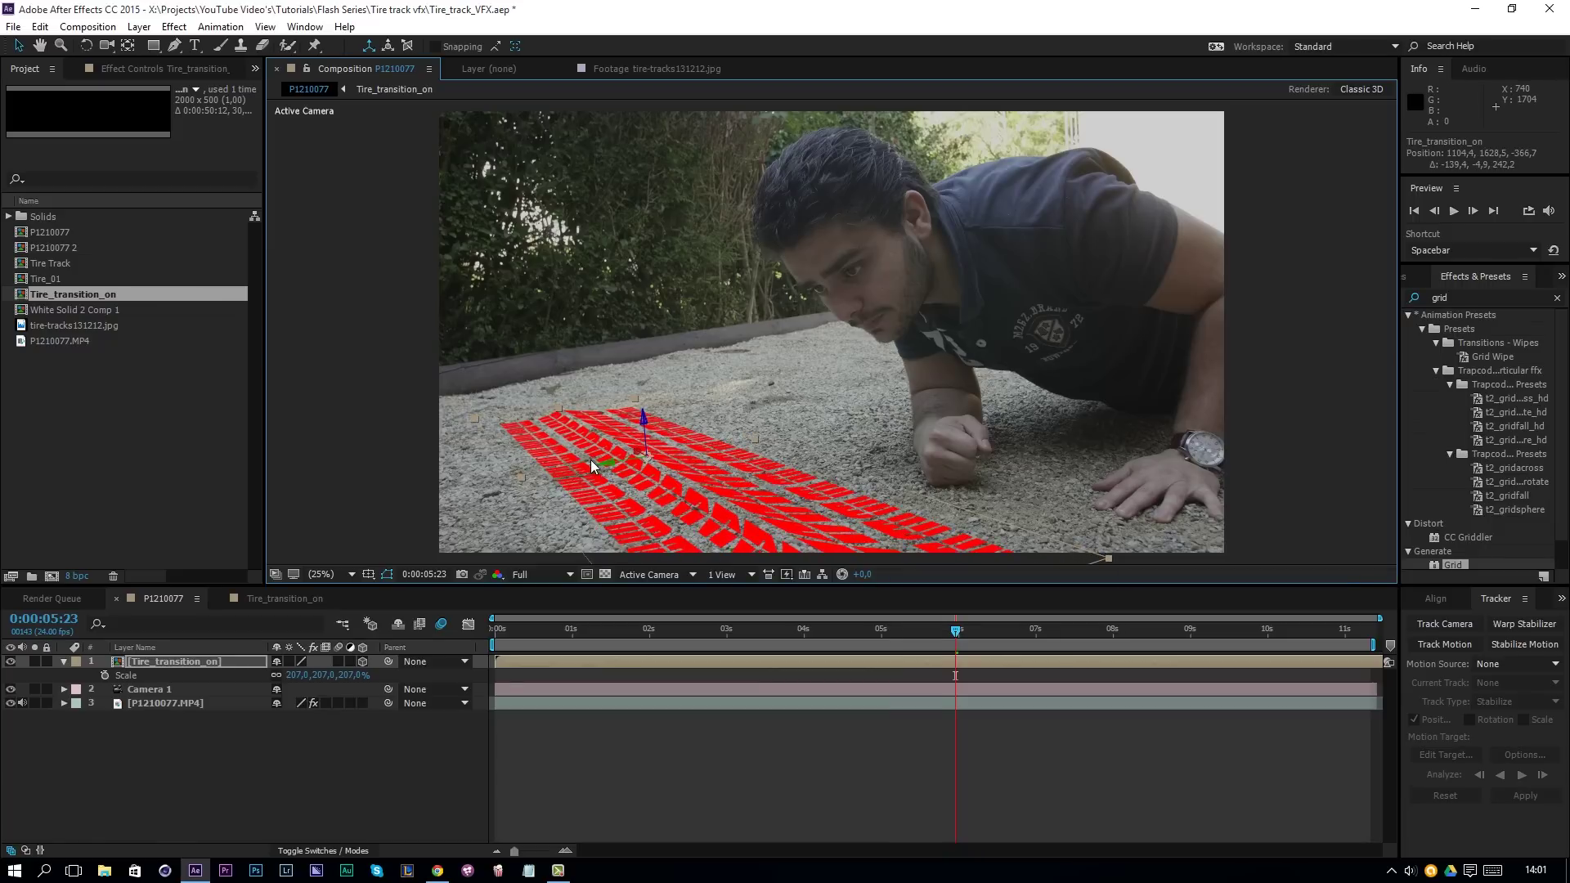
pyautogui.press('s')
pyautogui.click(301, 735)
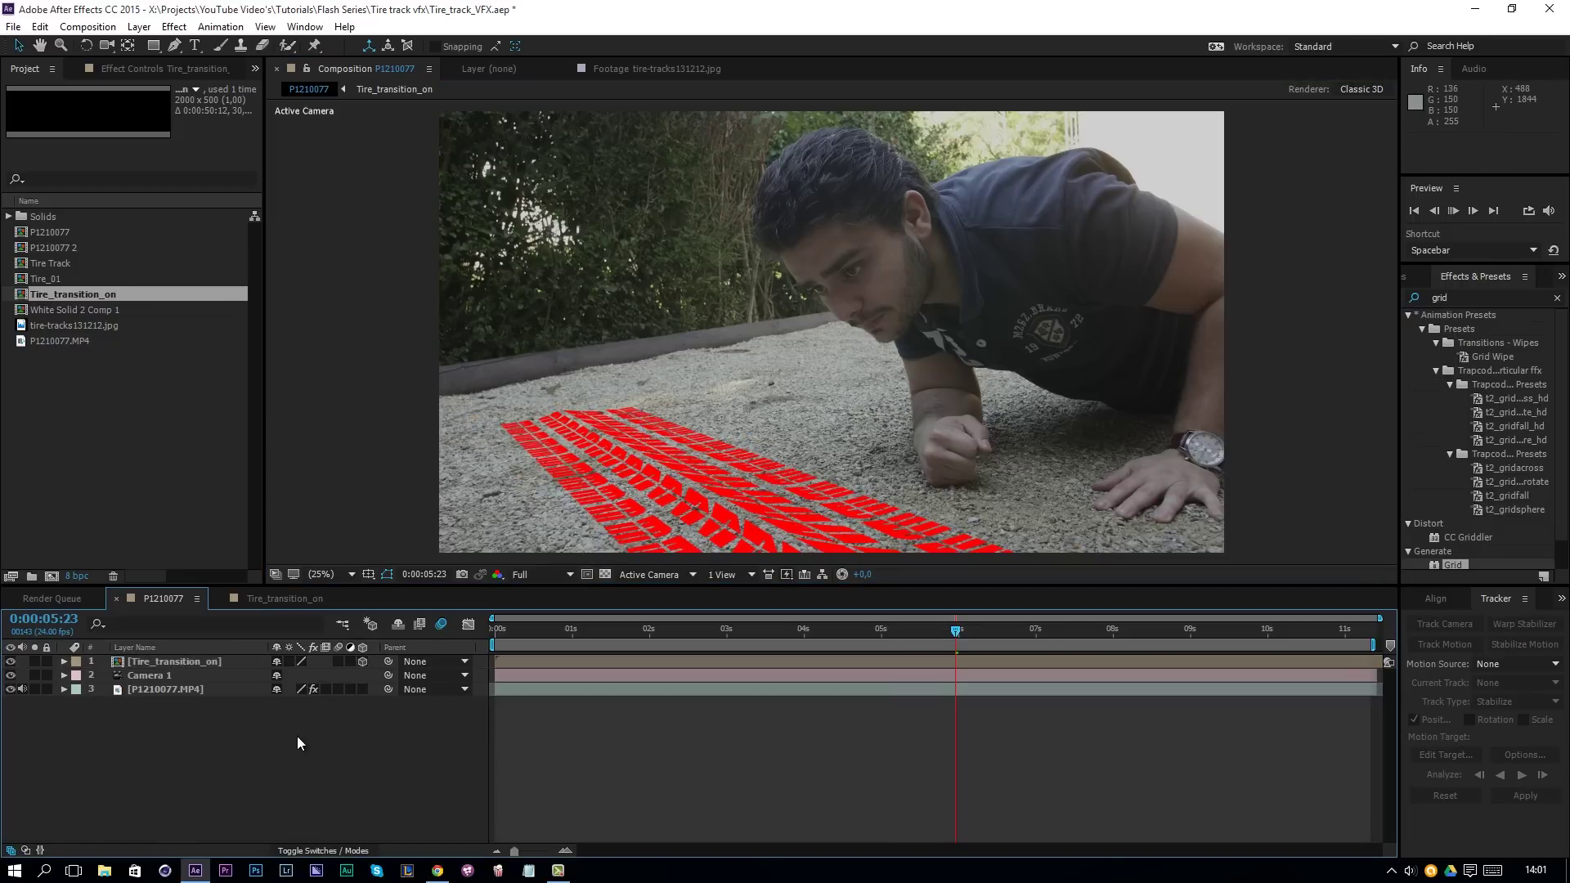
pyautogui.moveTo(865, 636); pyautogui.dragTo(891, 634)
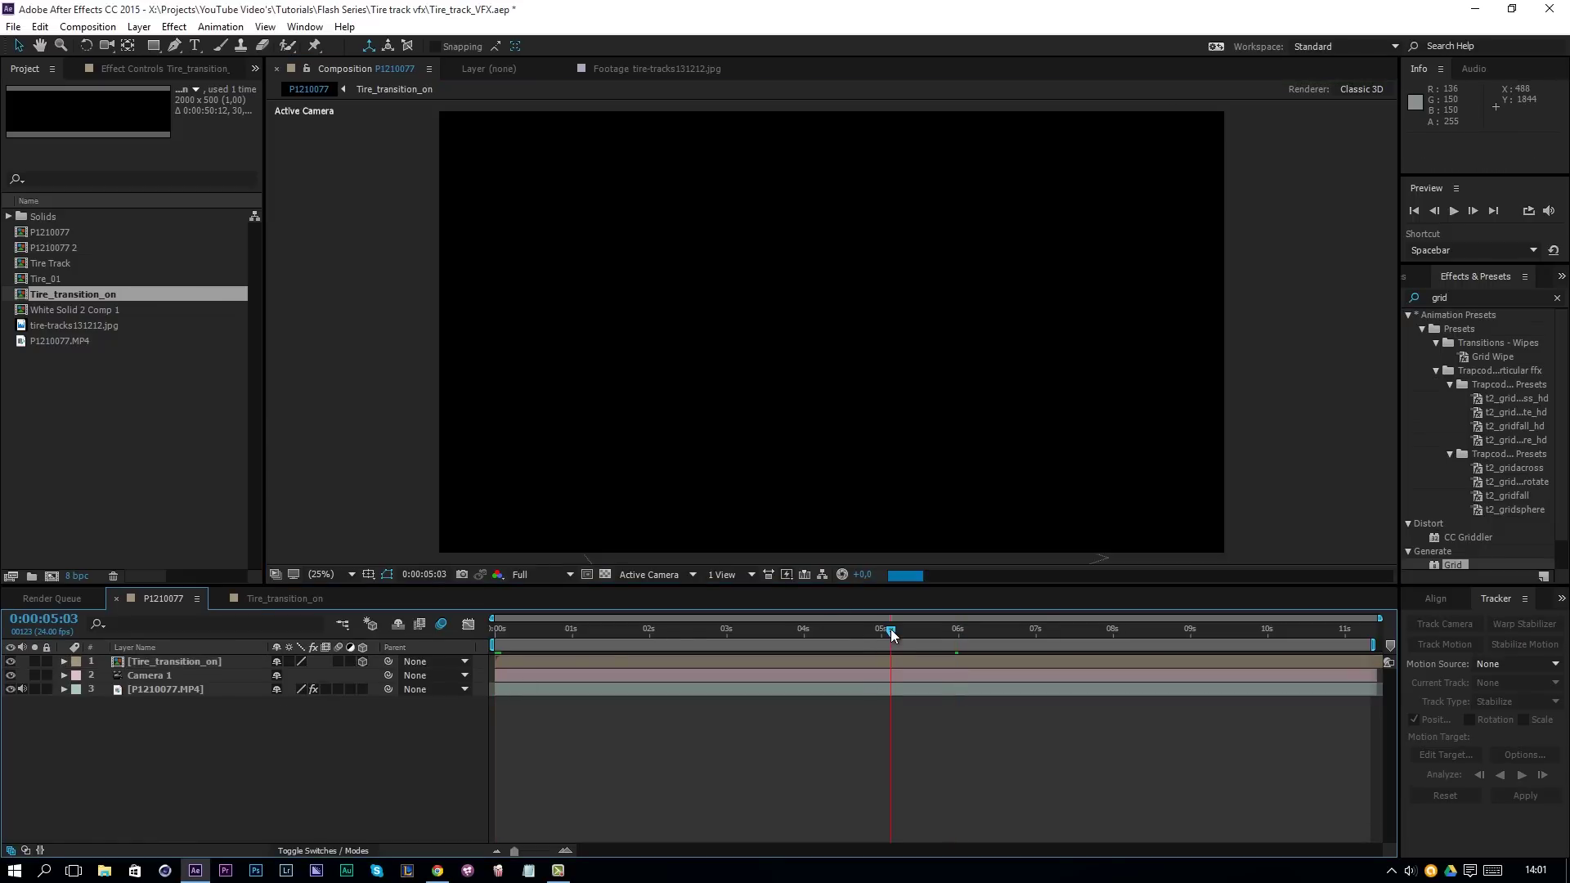
# - Start Tire_transition_on near 0:00:05:04 and set the preview start at 0:00:04:22
pyautogui.moveTo(513, 660); pyautogui.dragTo(919, 681)
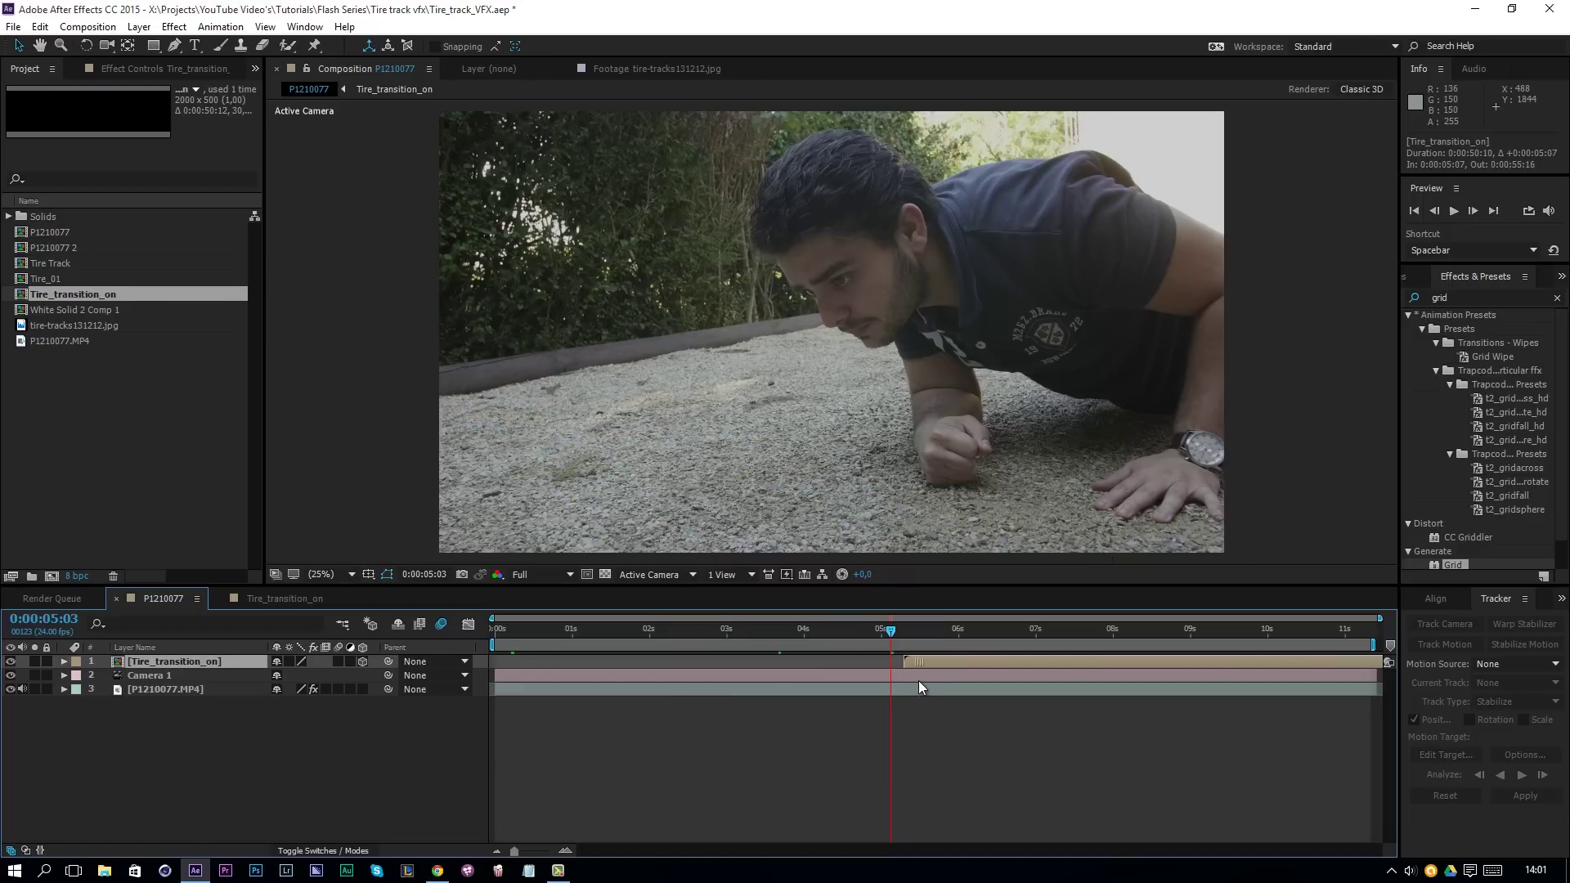
pyautogui.click(876, 631)
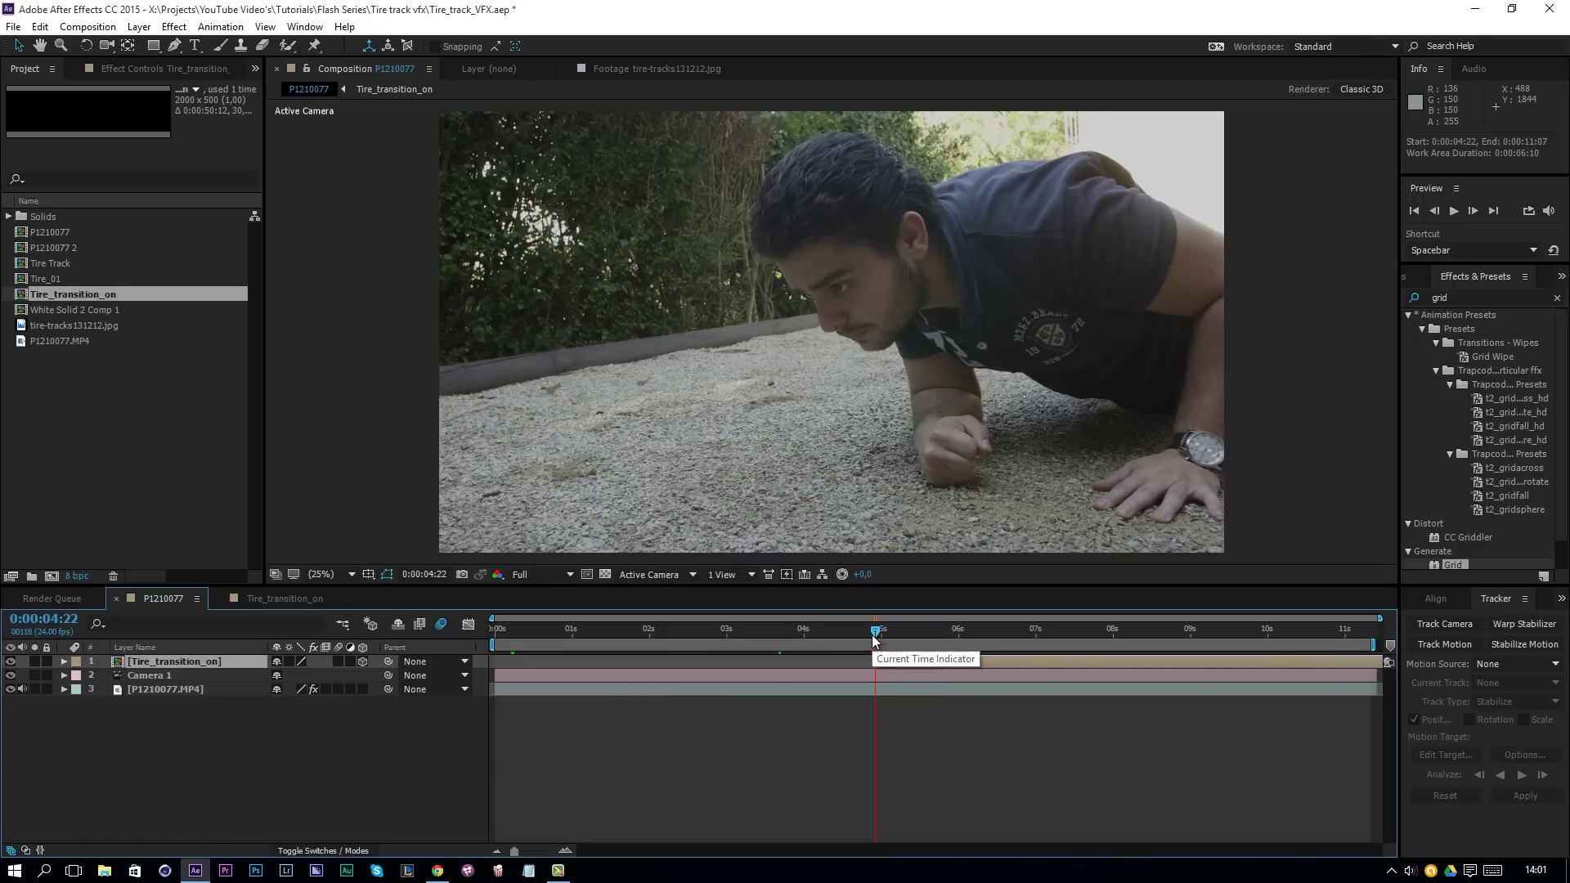
pyautogui.press('b')
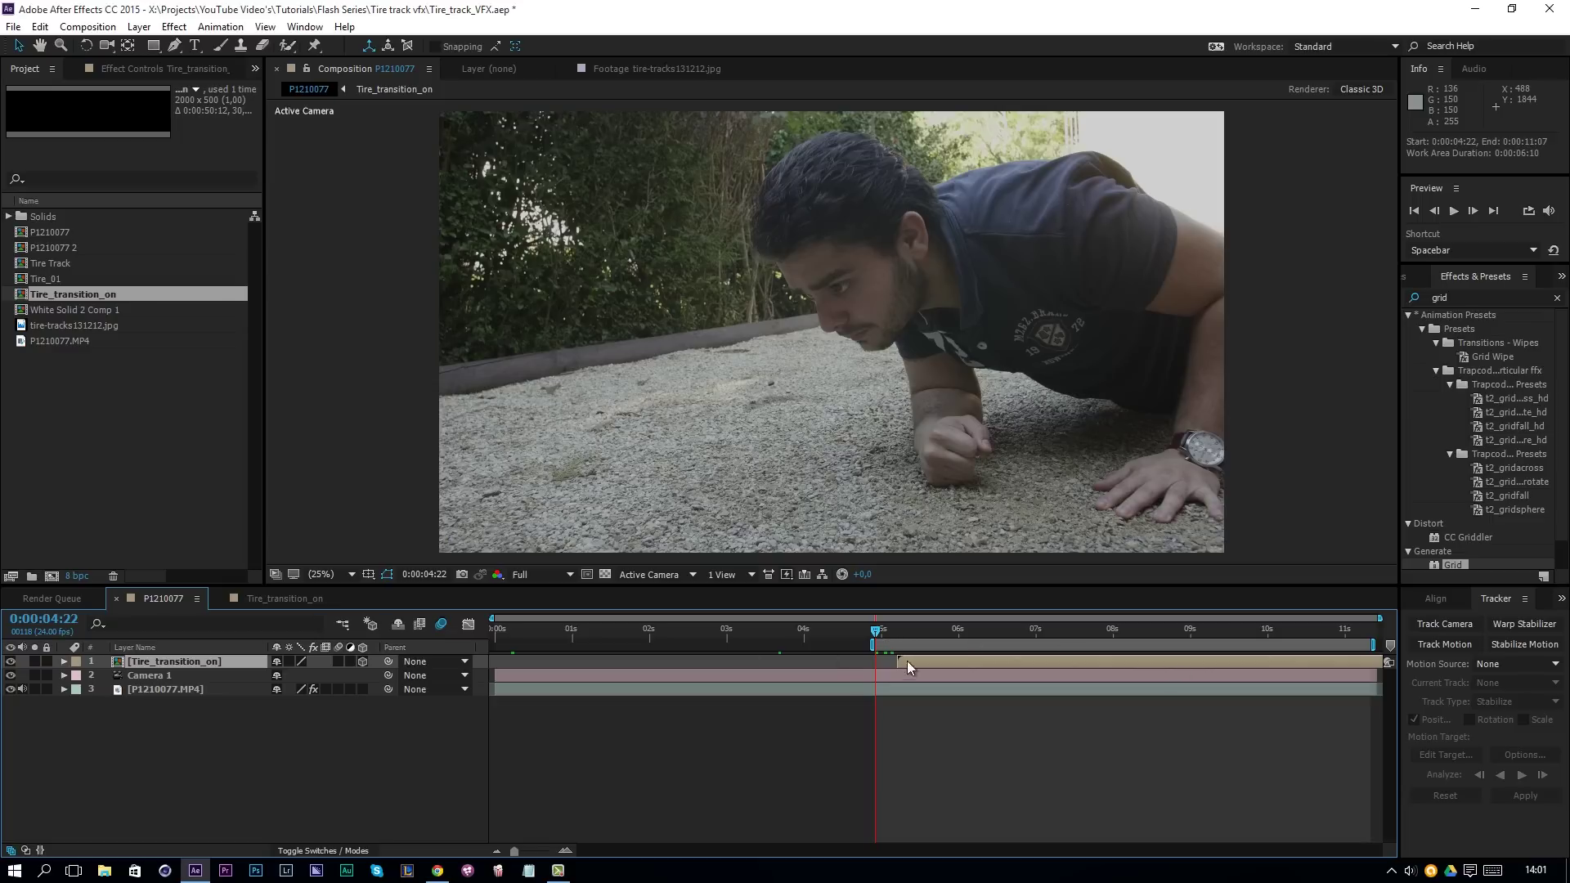
# - Play the RAM preview of the tire tracks, then park the playhead at 0:00:06:17
pyautogui.press('space')
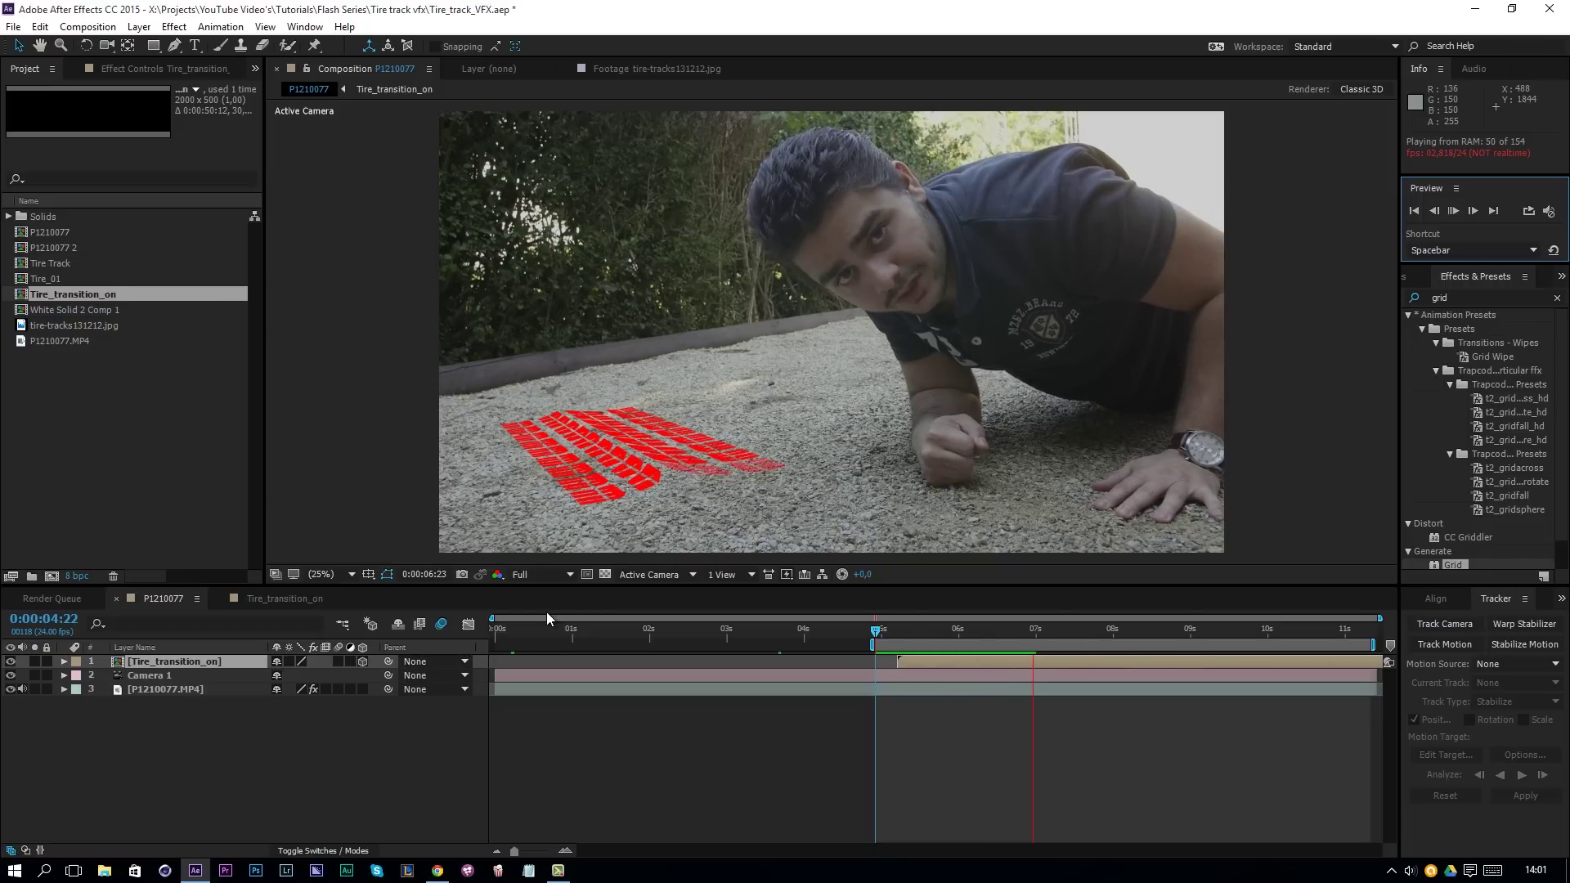
pyautogui.press('space')
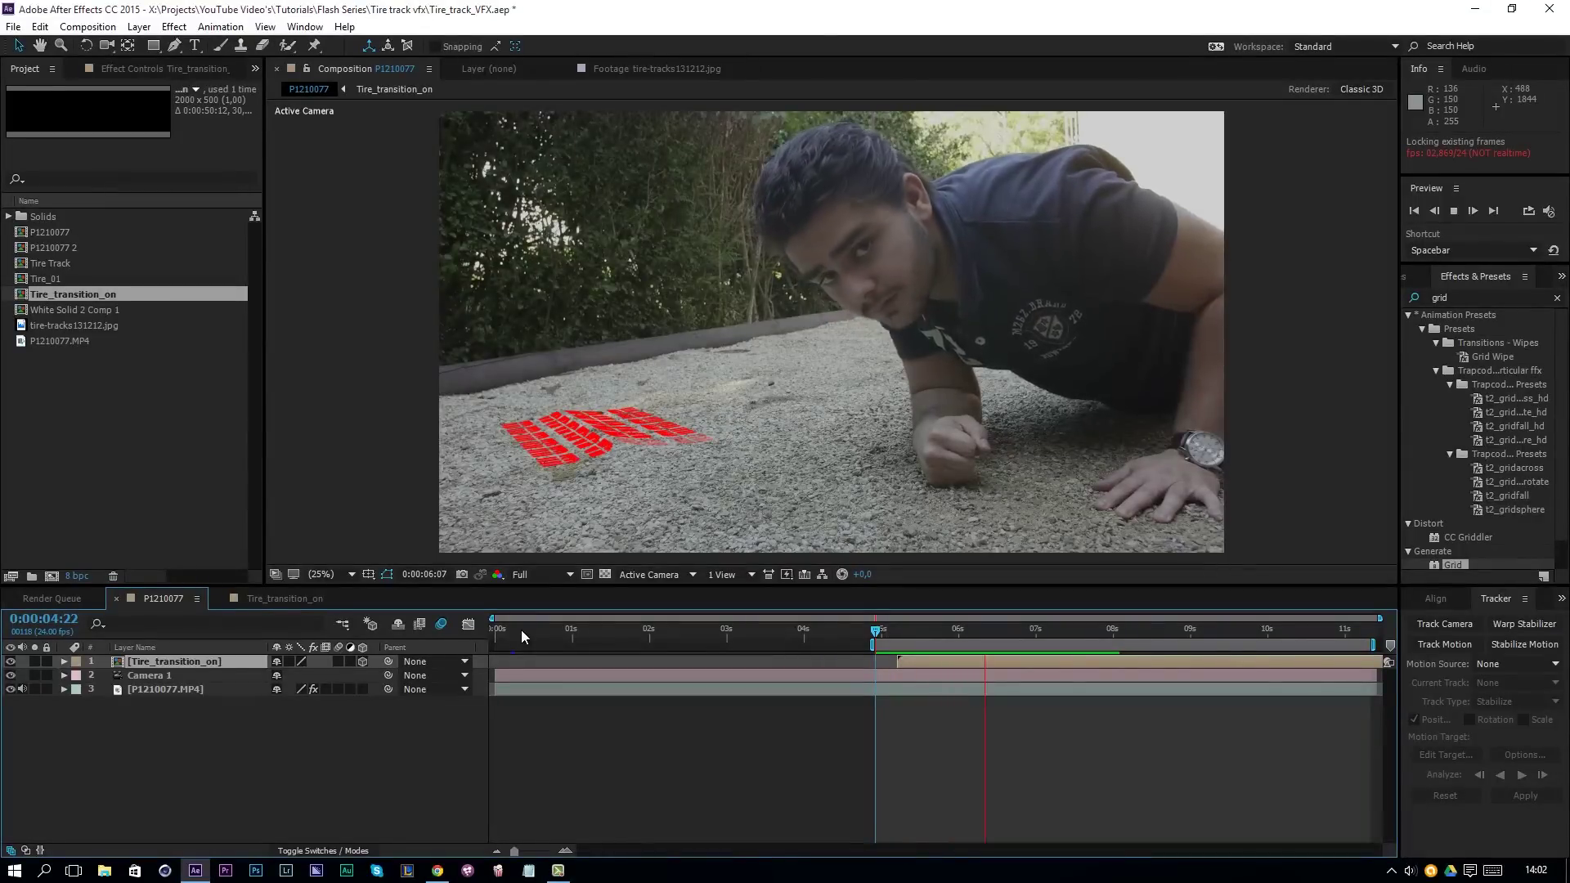
pyautogui.click(1028, 632)
pyautogui.click(1012, 639)
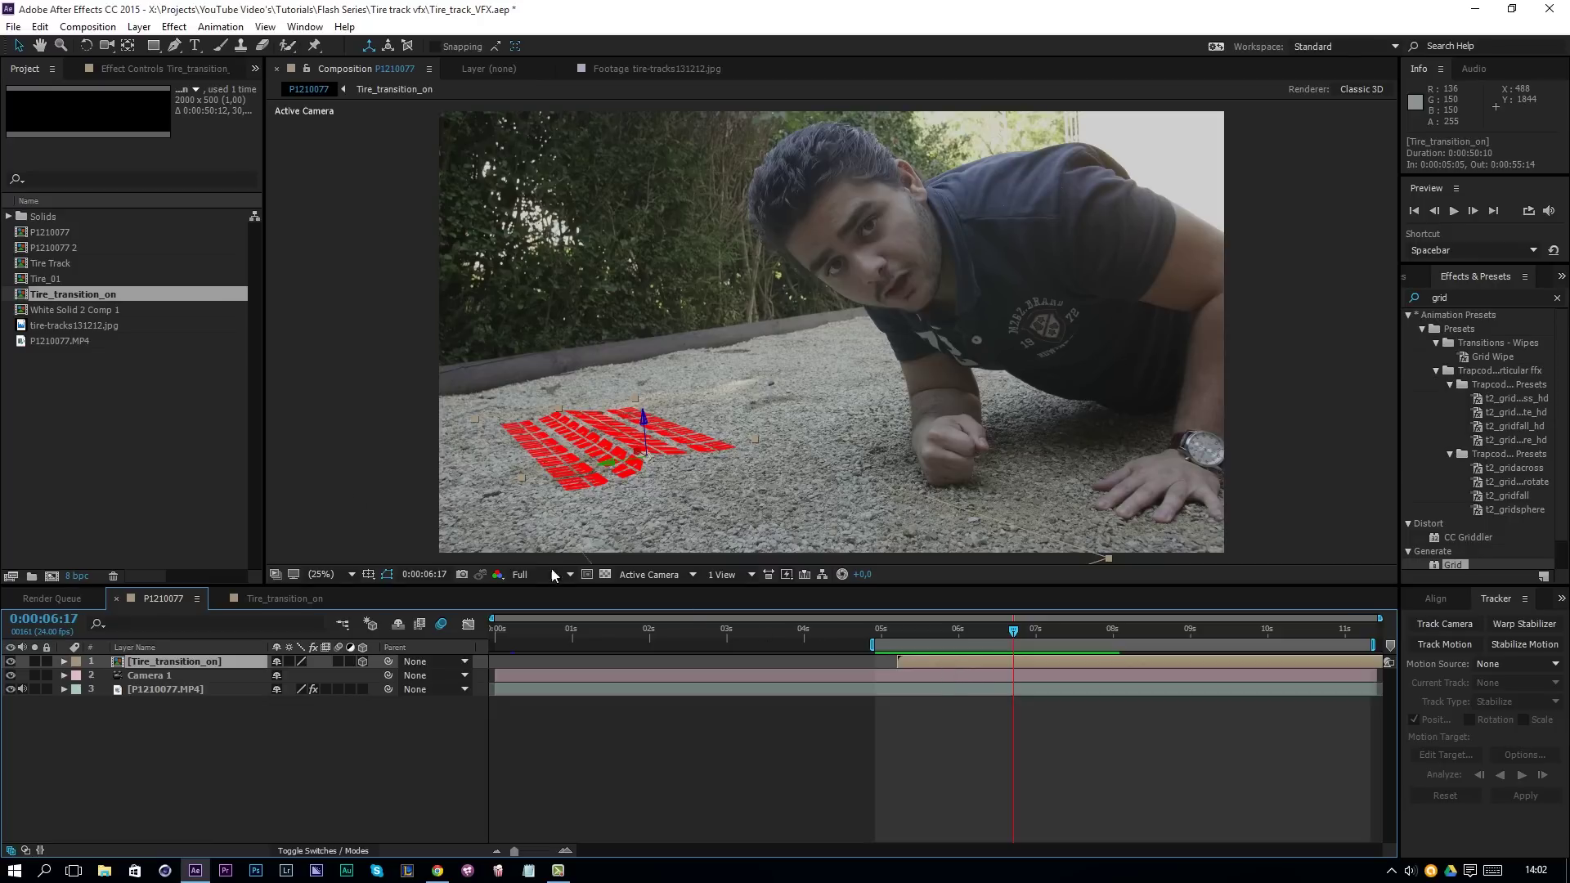
# - Add a Fill effect to the tire tracks with a slightly lightened colour sampled from the gravel
pyautogui.click(174, 26)
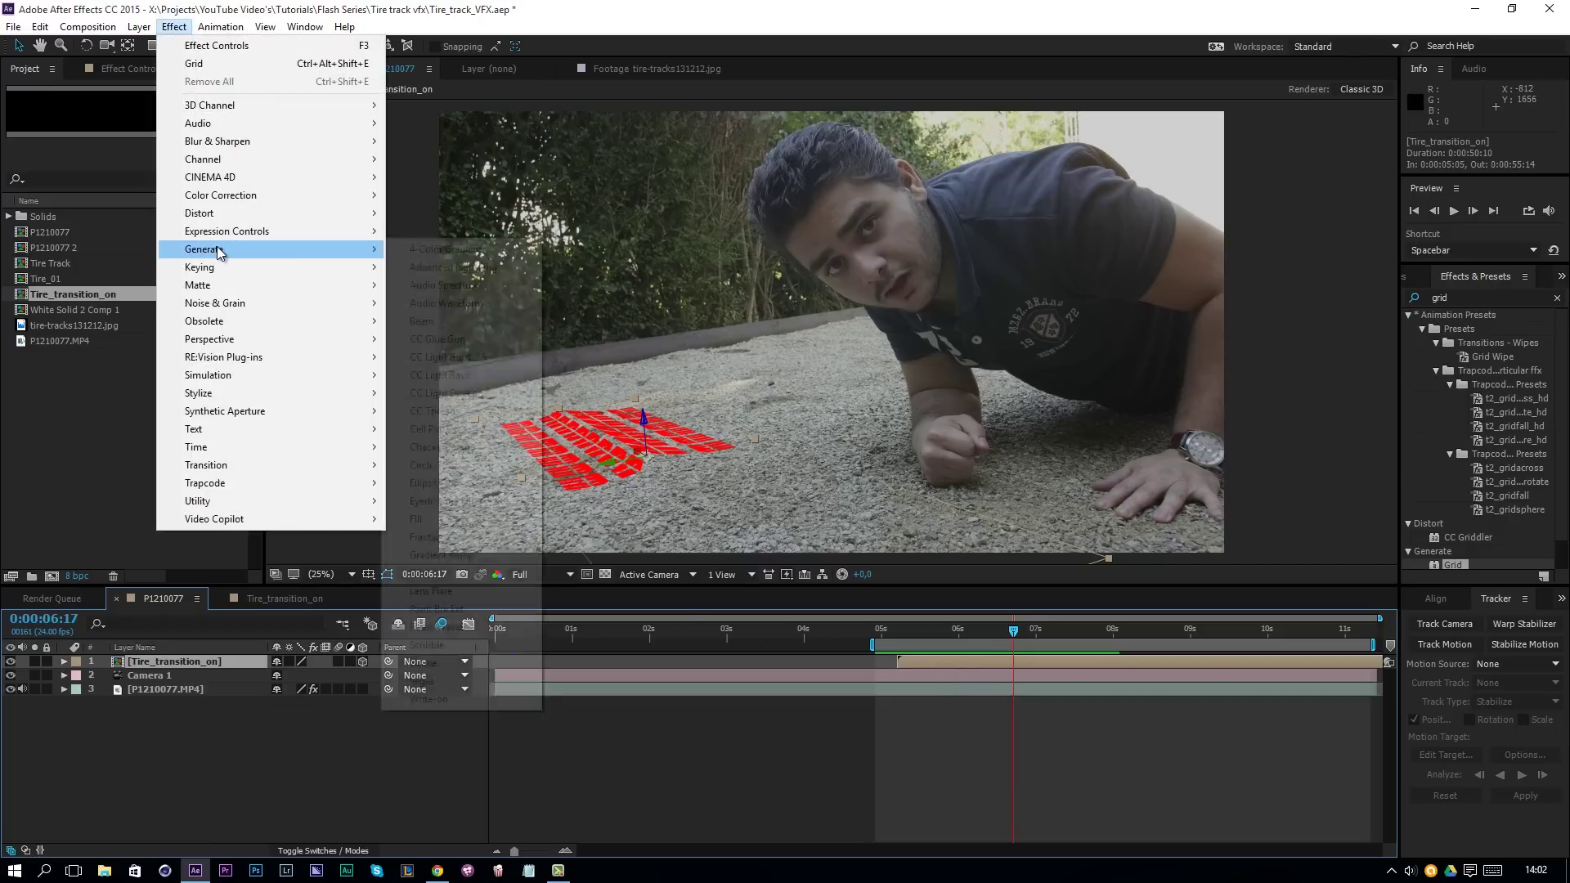
pyautogui.moveTo(217, 249)
pyautogui.click(446, 523)
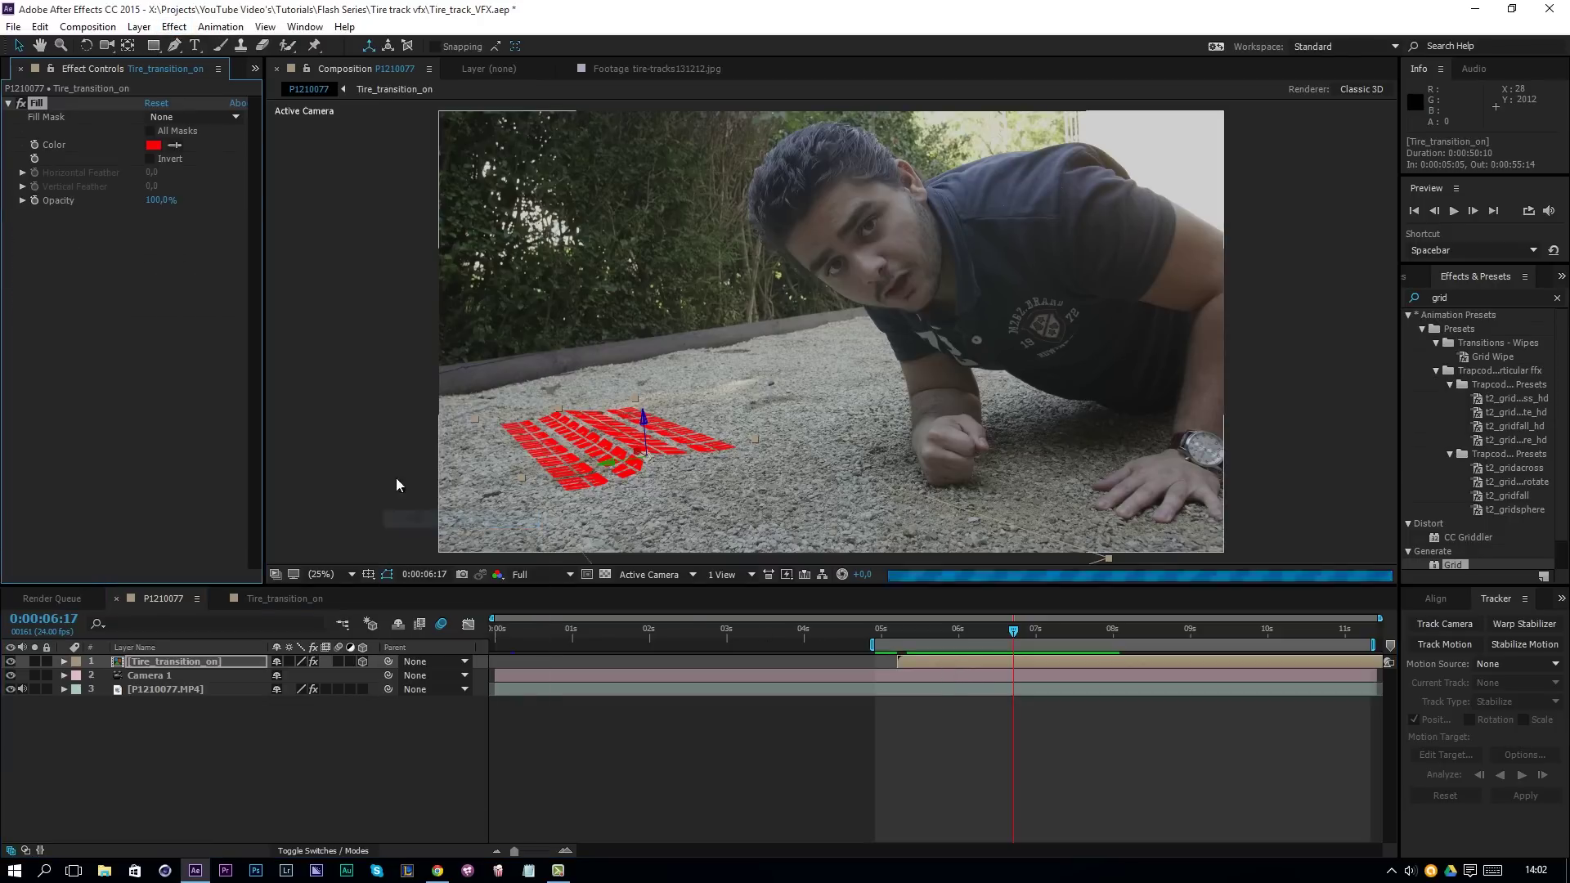
pyautogui.click(176, 147)
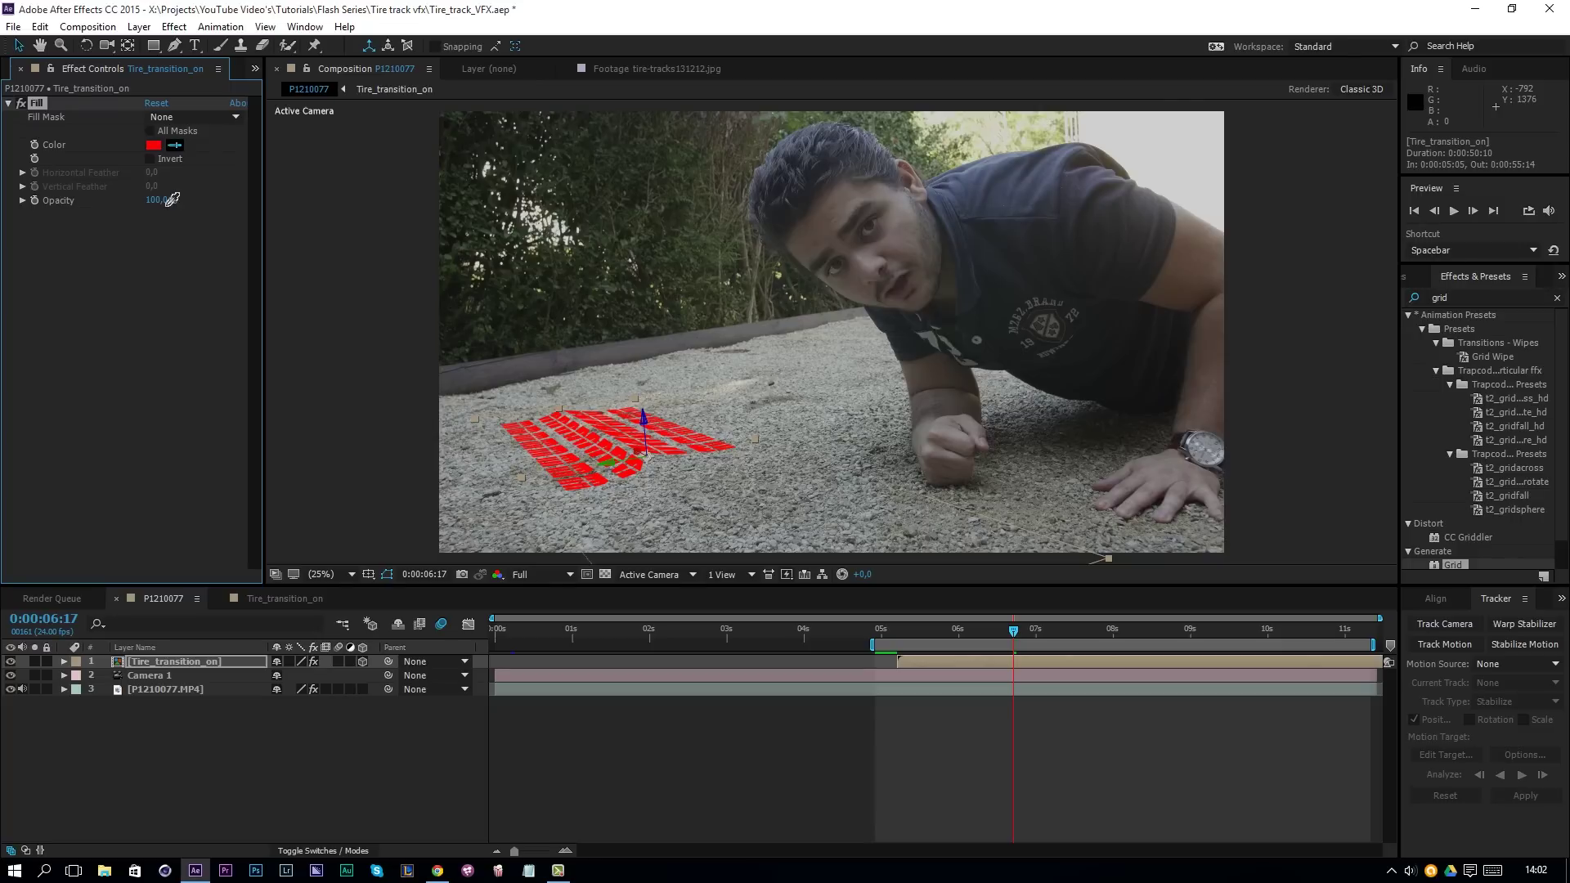
pyautogui.click(731, 384)
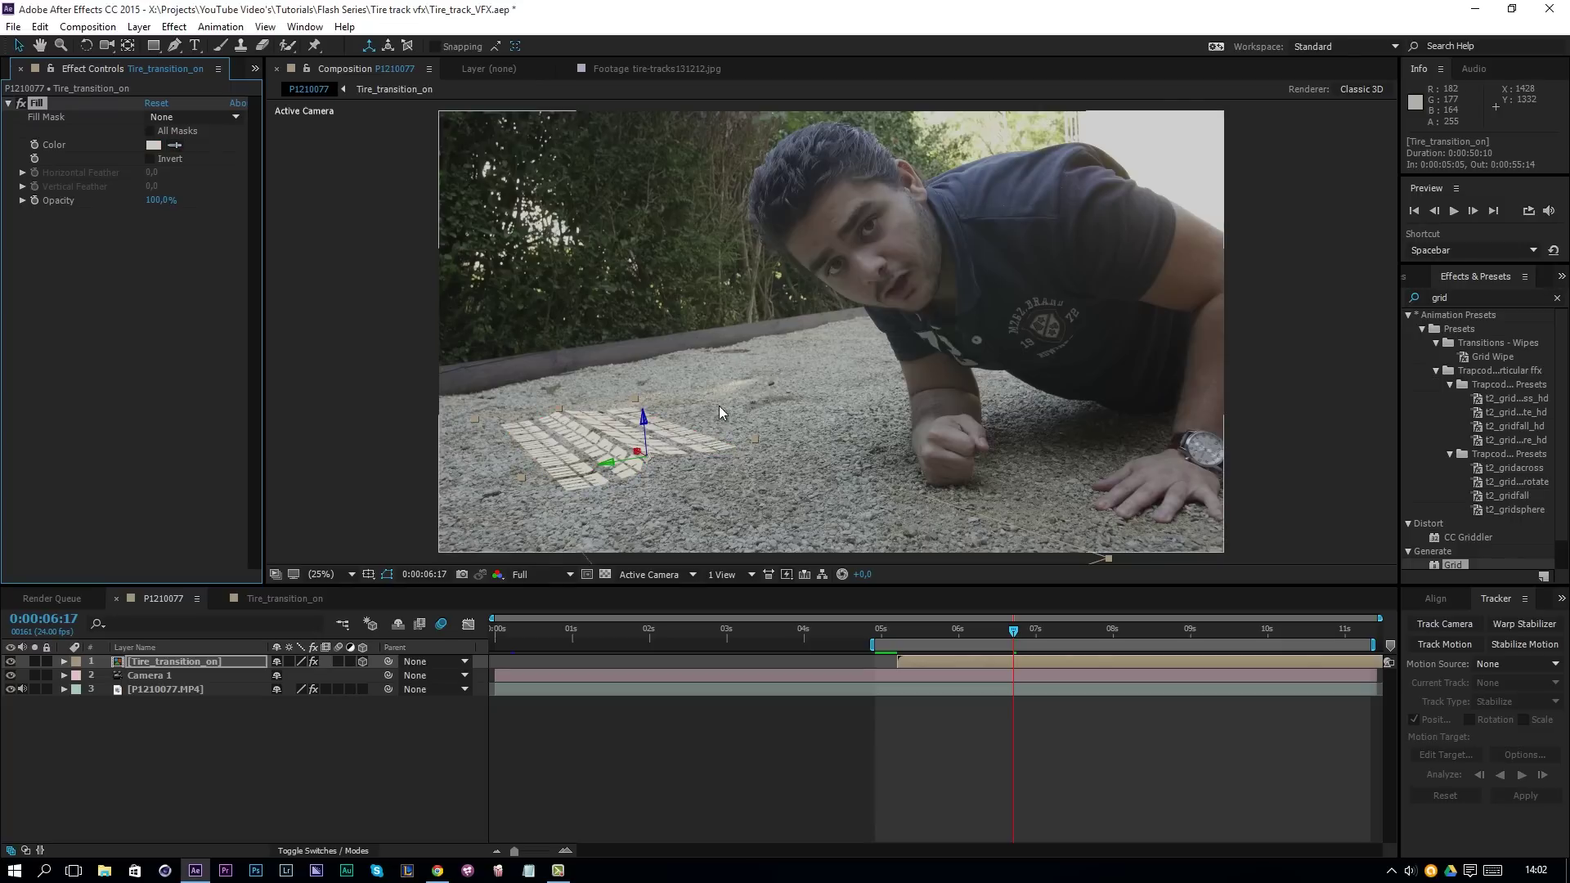
pyautogui.click(153, 145)
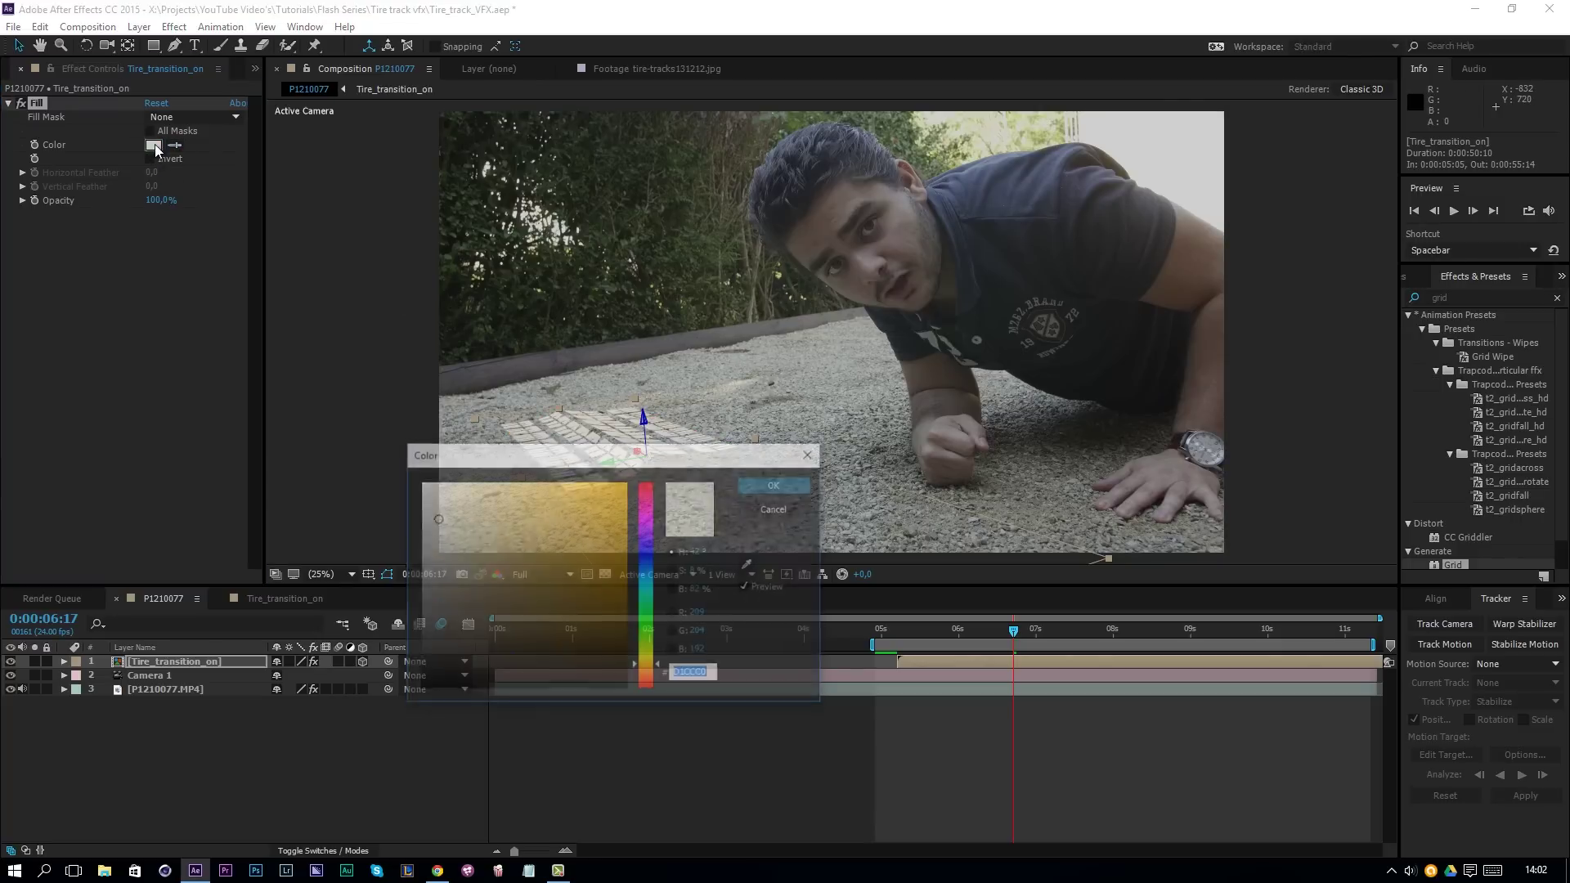
pyautogui.click(436, 503)
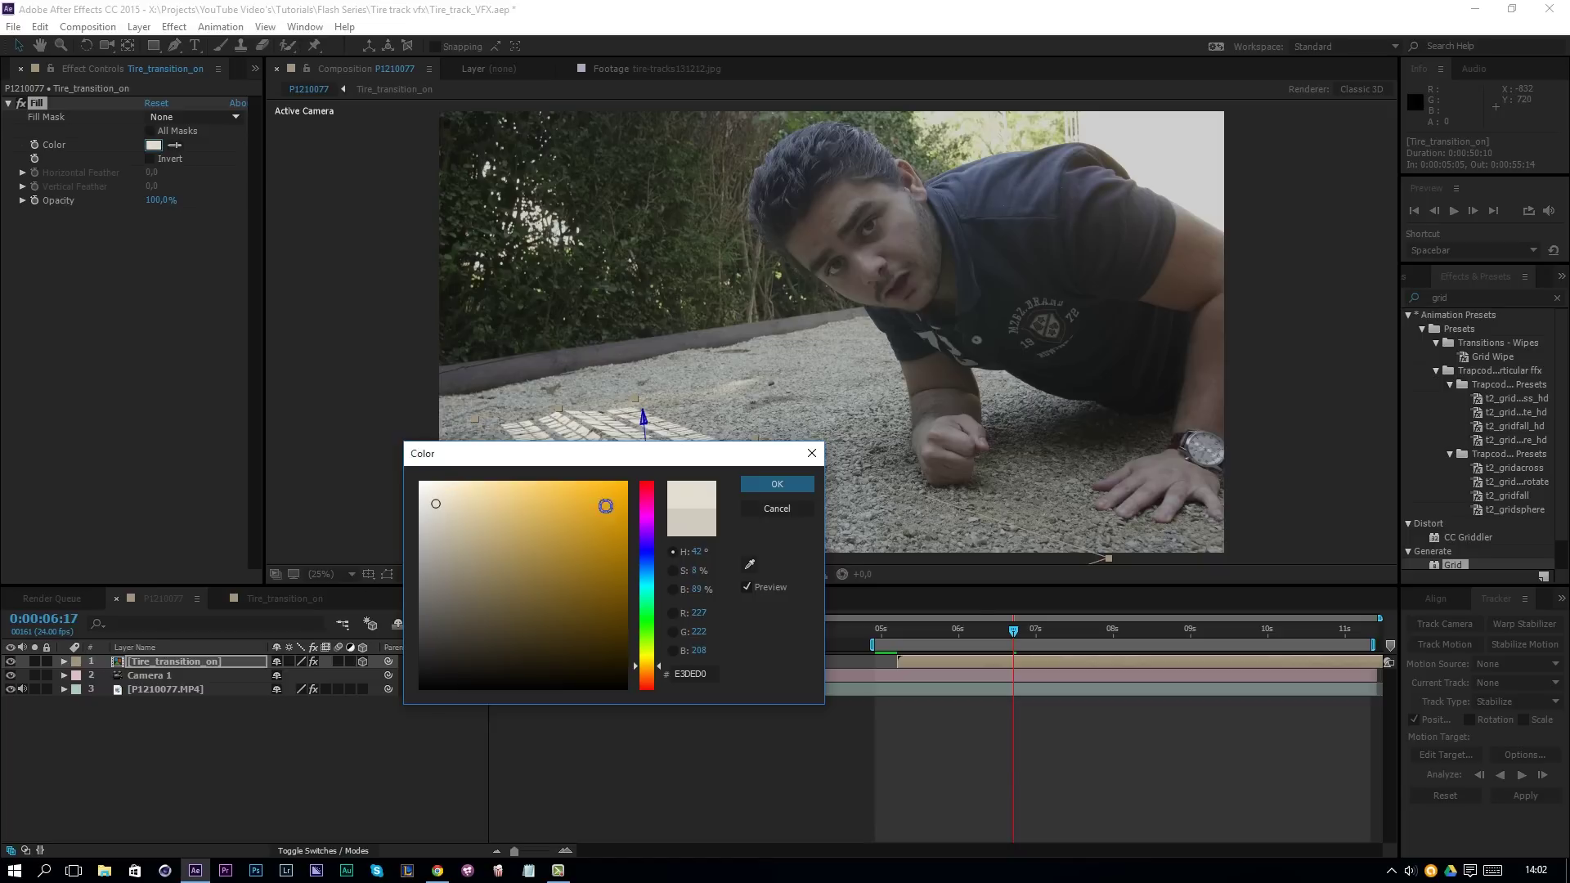
pyautogui.click(757, 486)
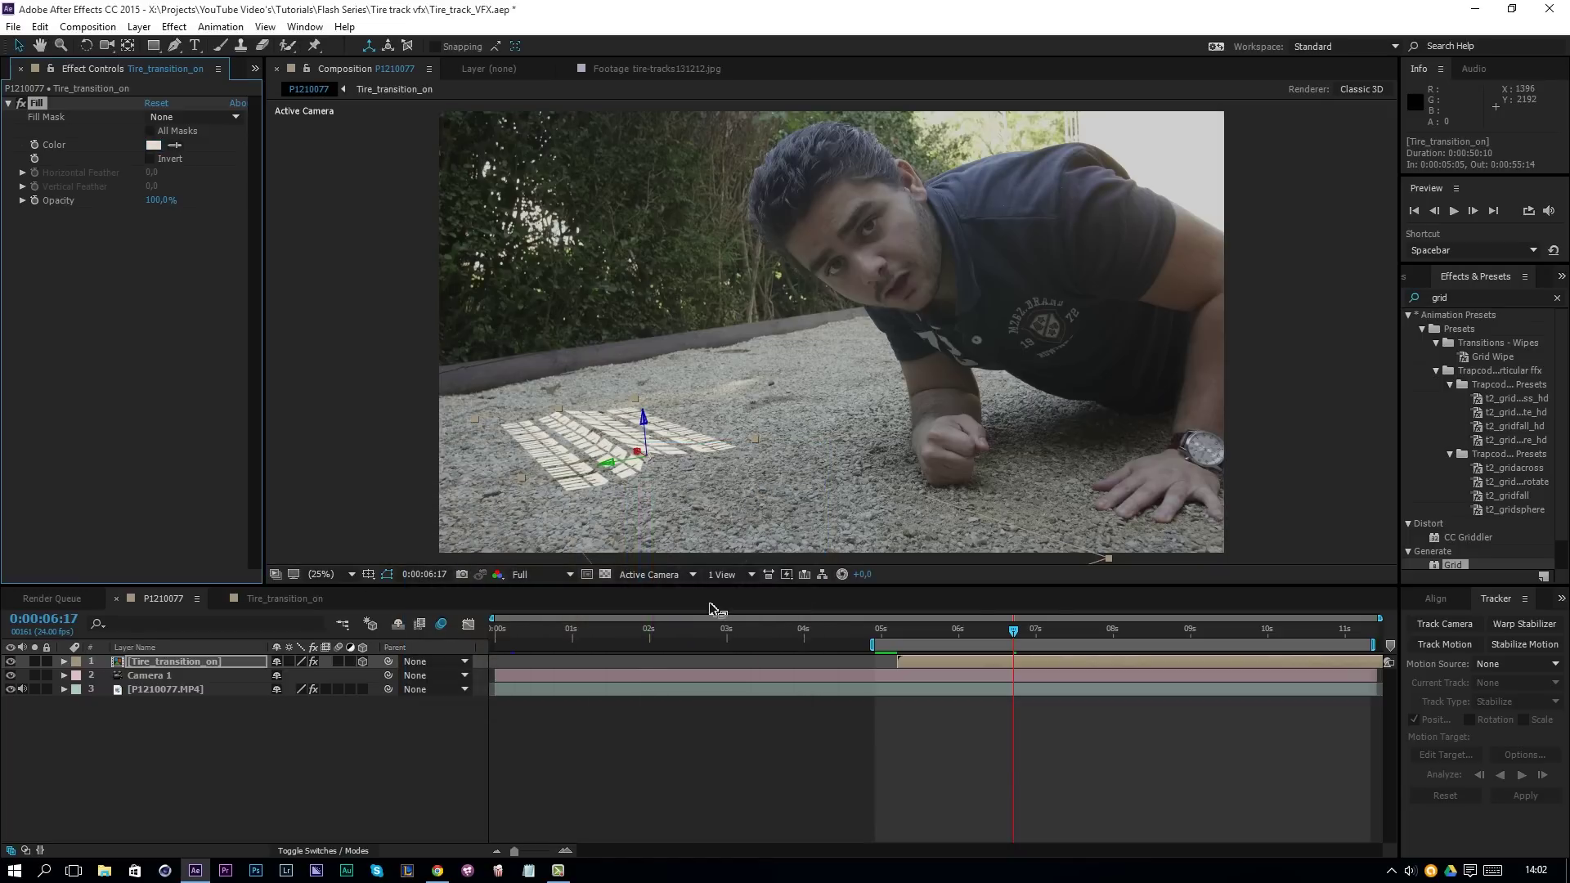
# - Set the Tire_transition_on layer's opacity to 65%, trying 40% first
pyautogui.click(253, 662)
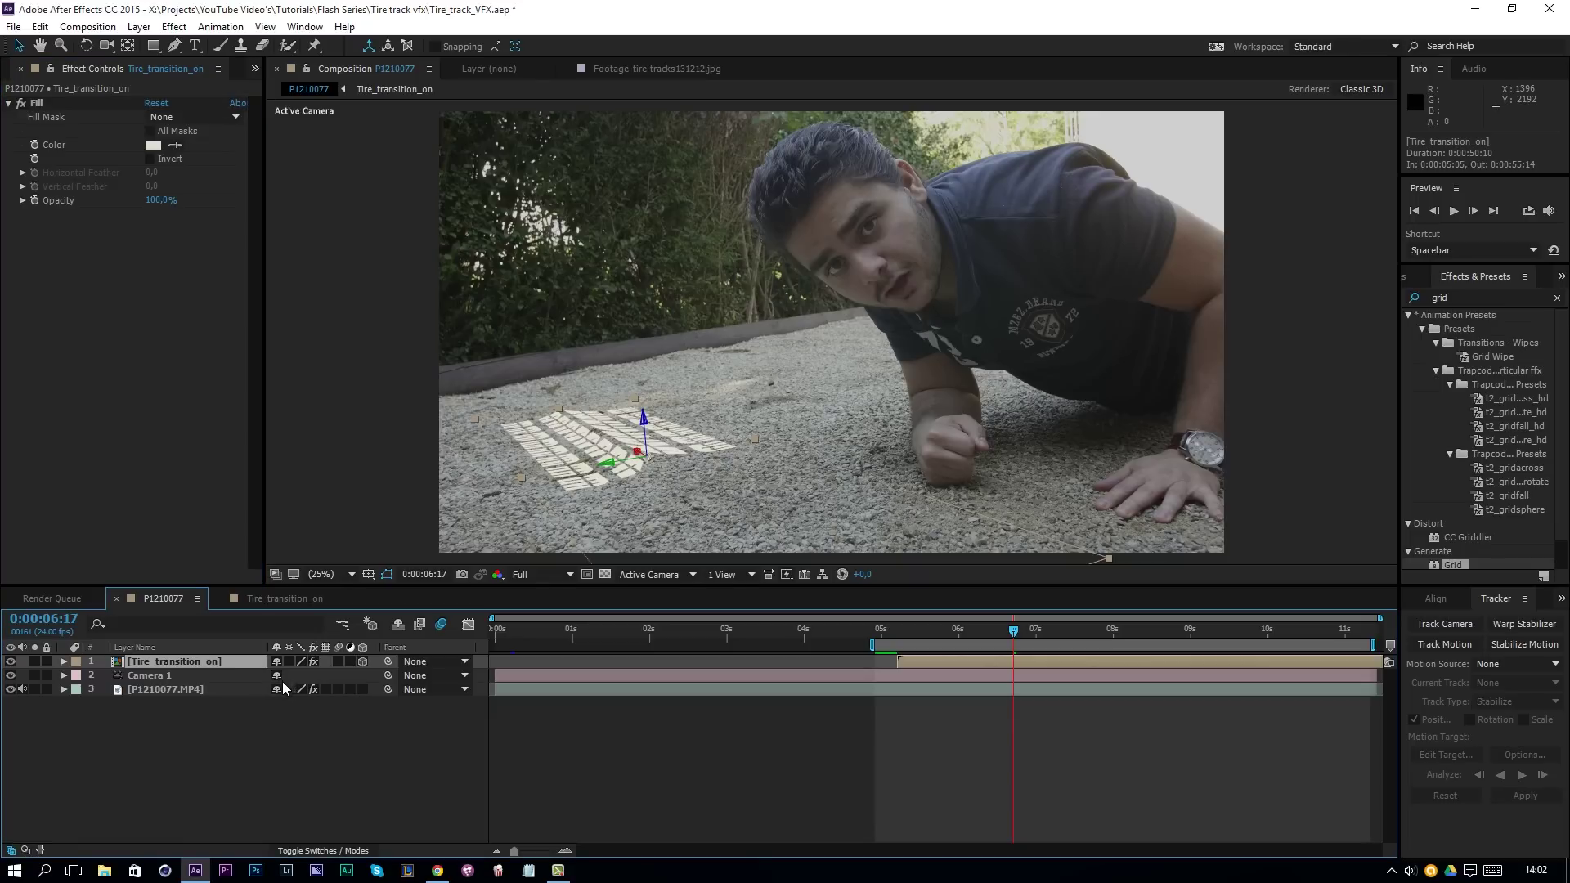
pyautogui.press('t')
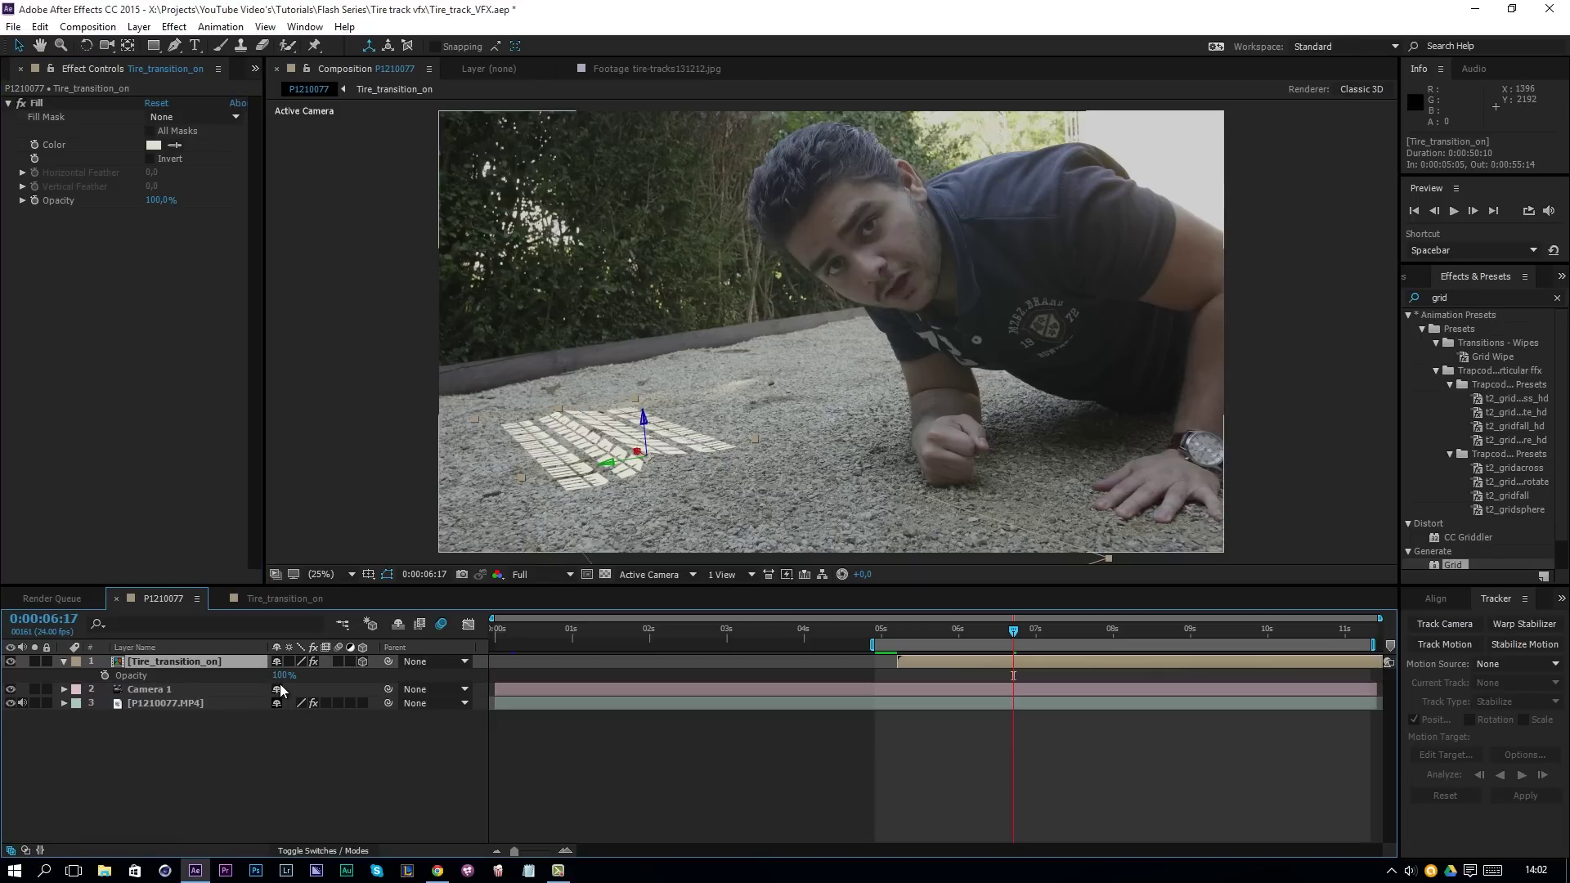
pyautogui.click(282, 675)
pyautogui.write('40')
pyautogui.press('Return')
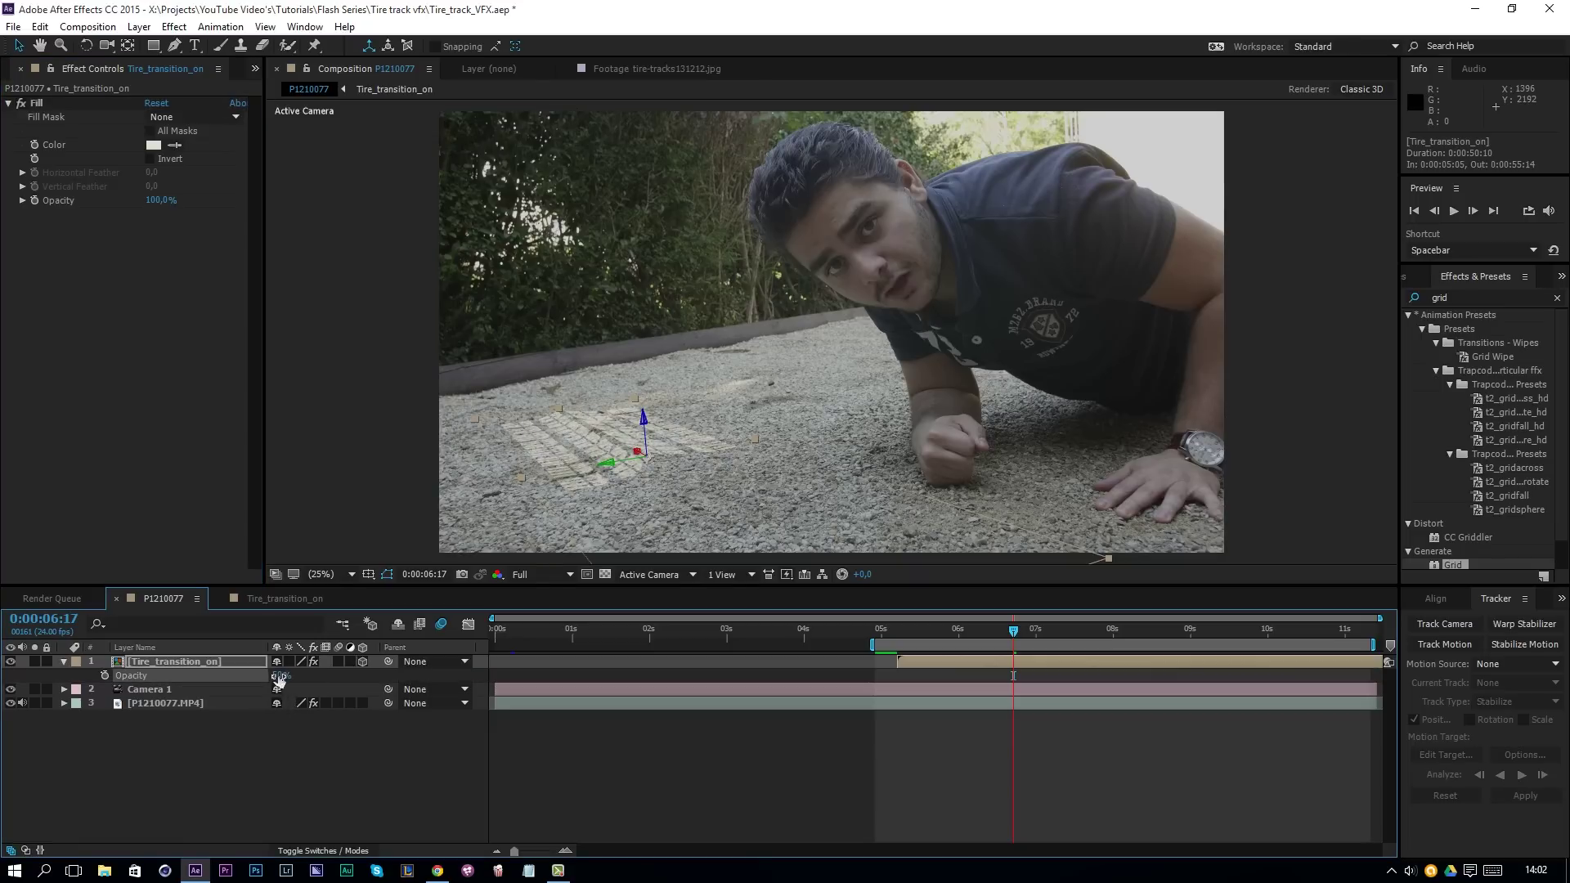
pyautogui.click(282, 675)
pyautogui.write('65')
pyautogui.press('Return')
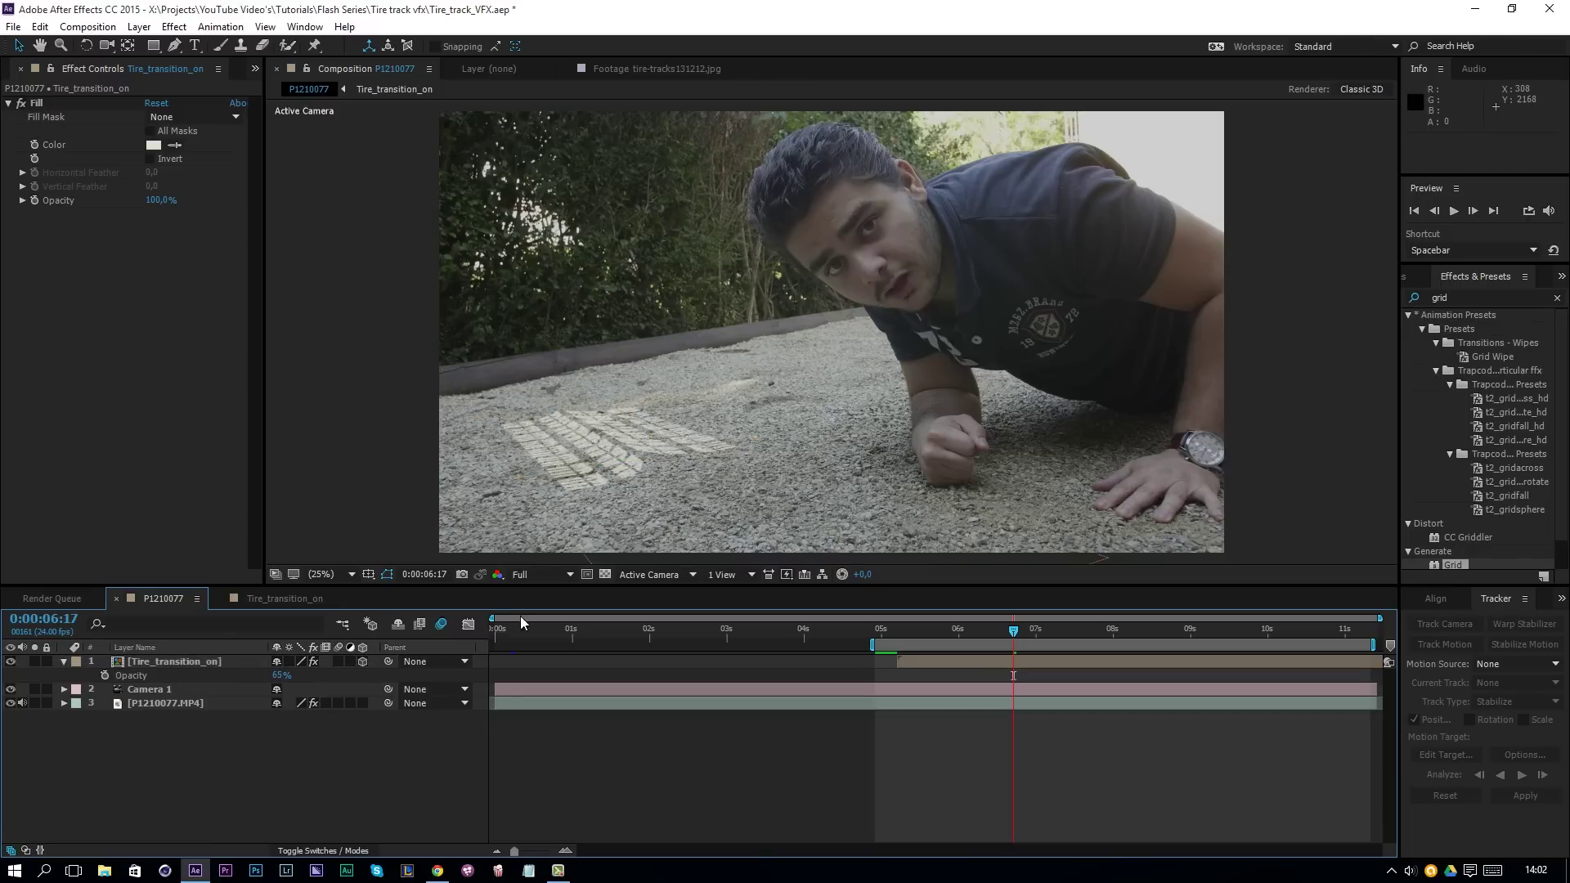
pyautogui.click(174, 662)
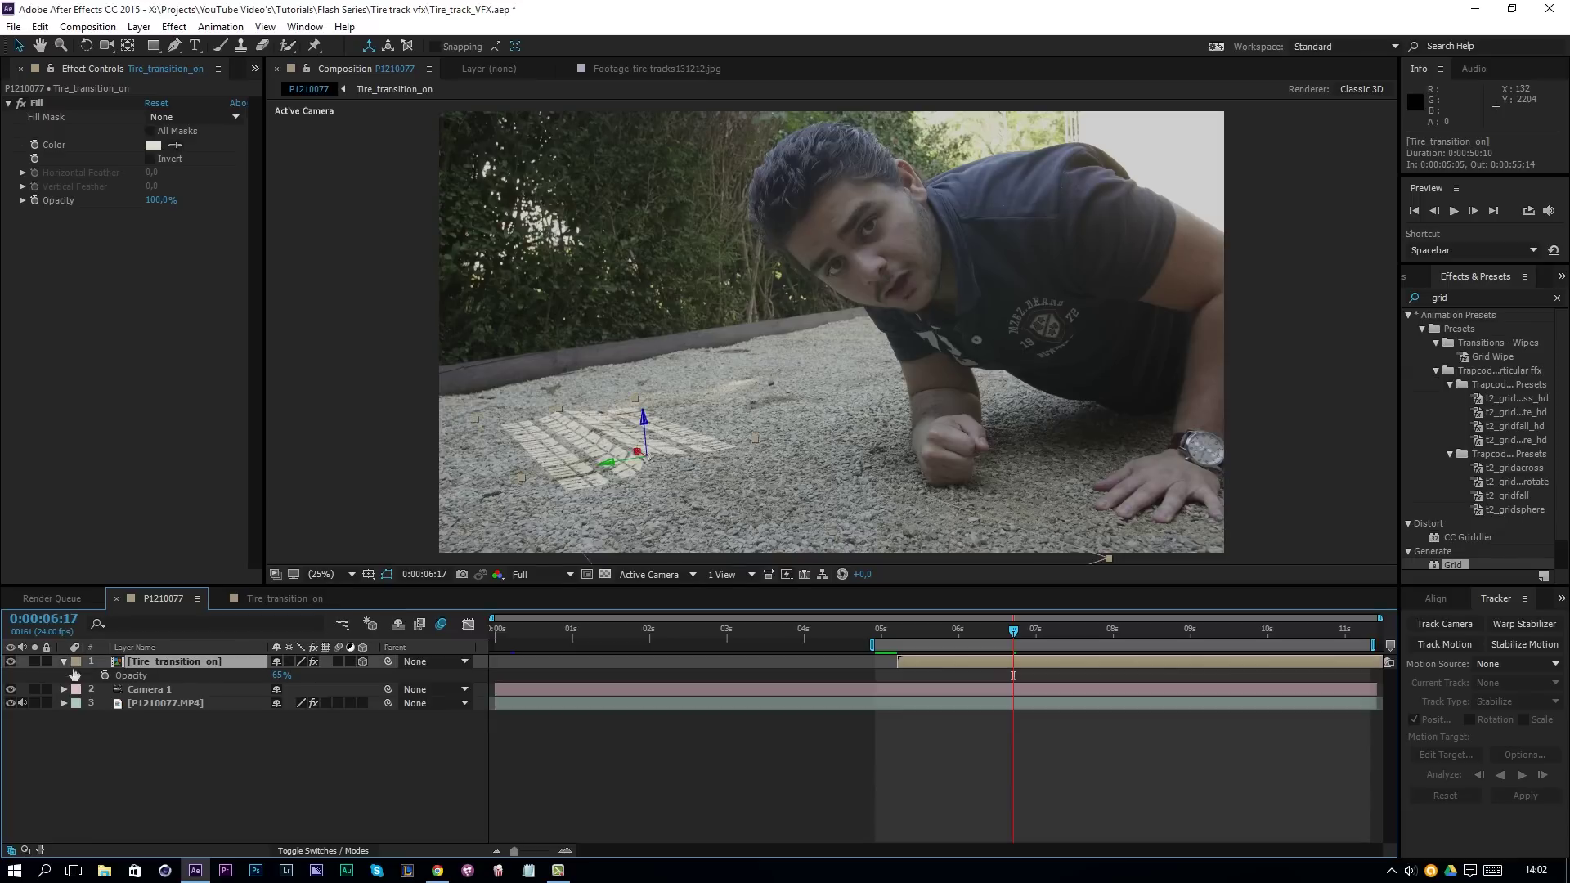
pyautogui.click(174, 27)
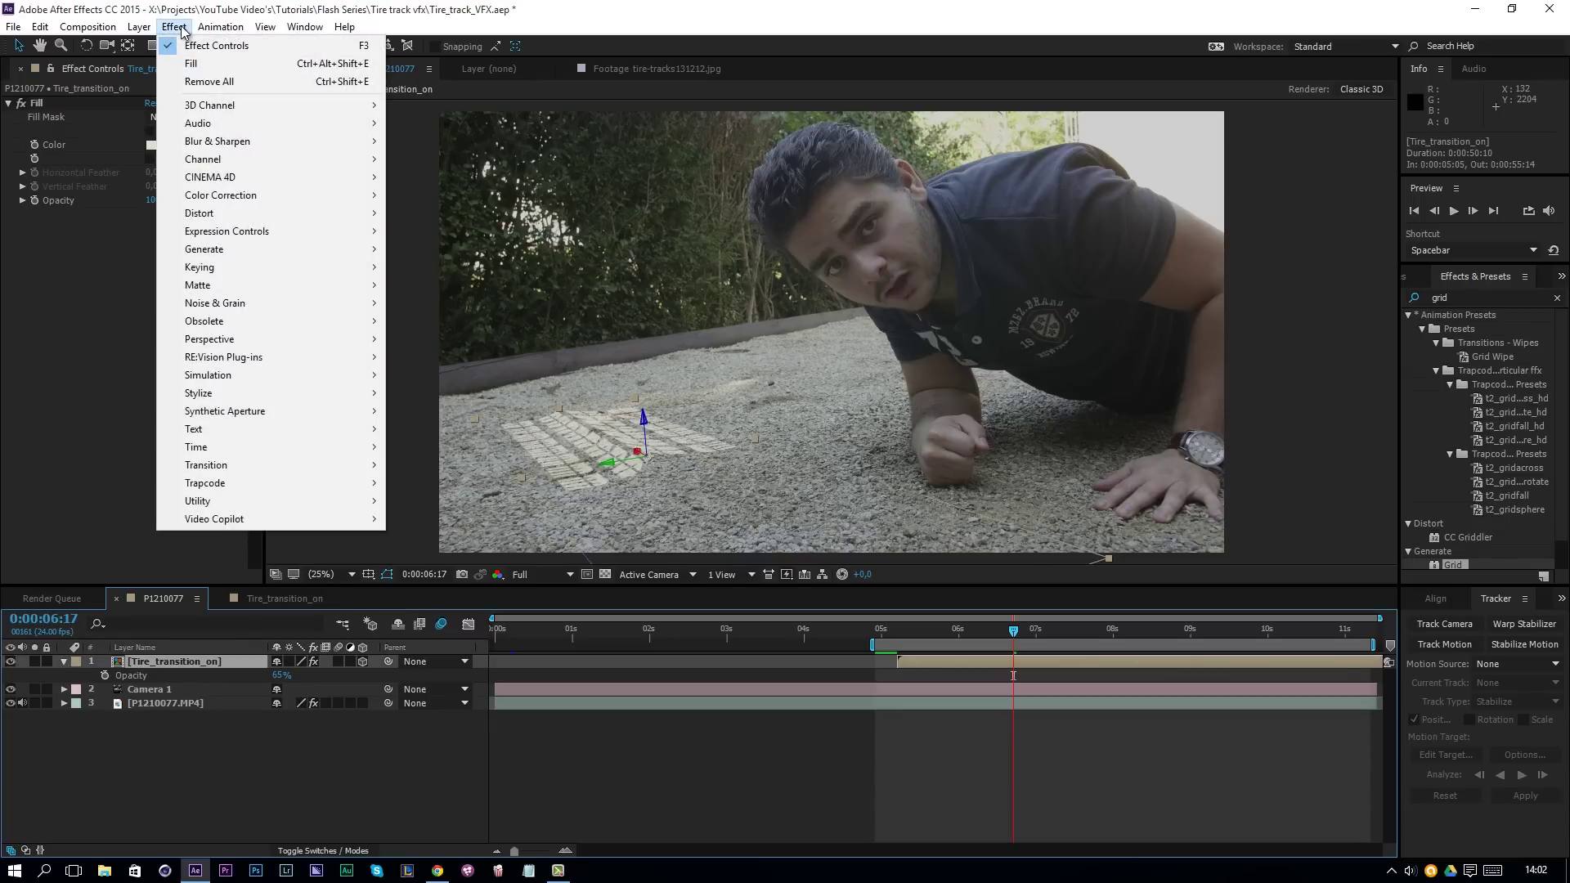
# - Apply Fast Blur to the tire tracks, trying Blurriness 3 then 5, zoomed in on the tracks
pyautogui.moveTo(286, 141)
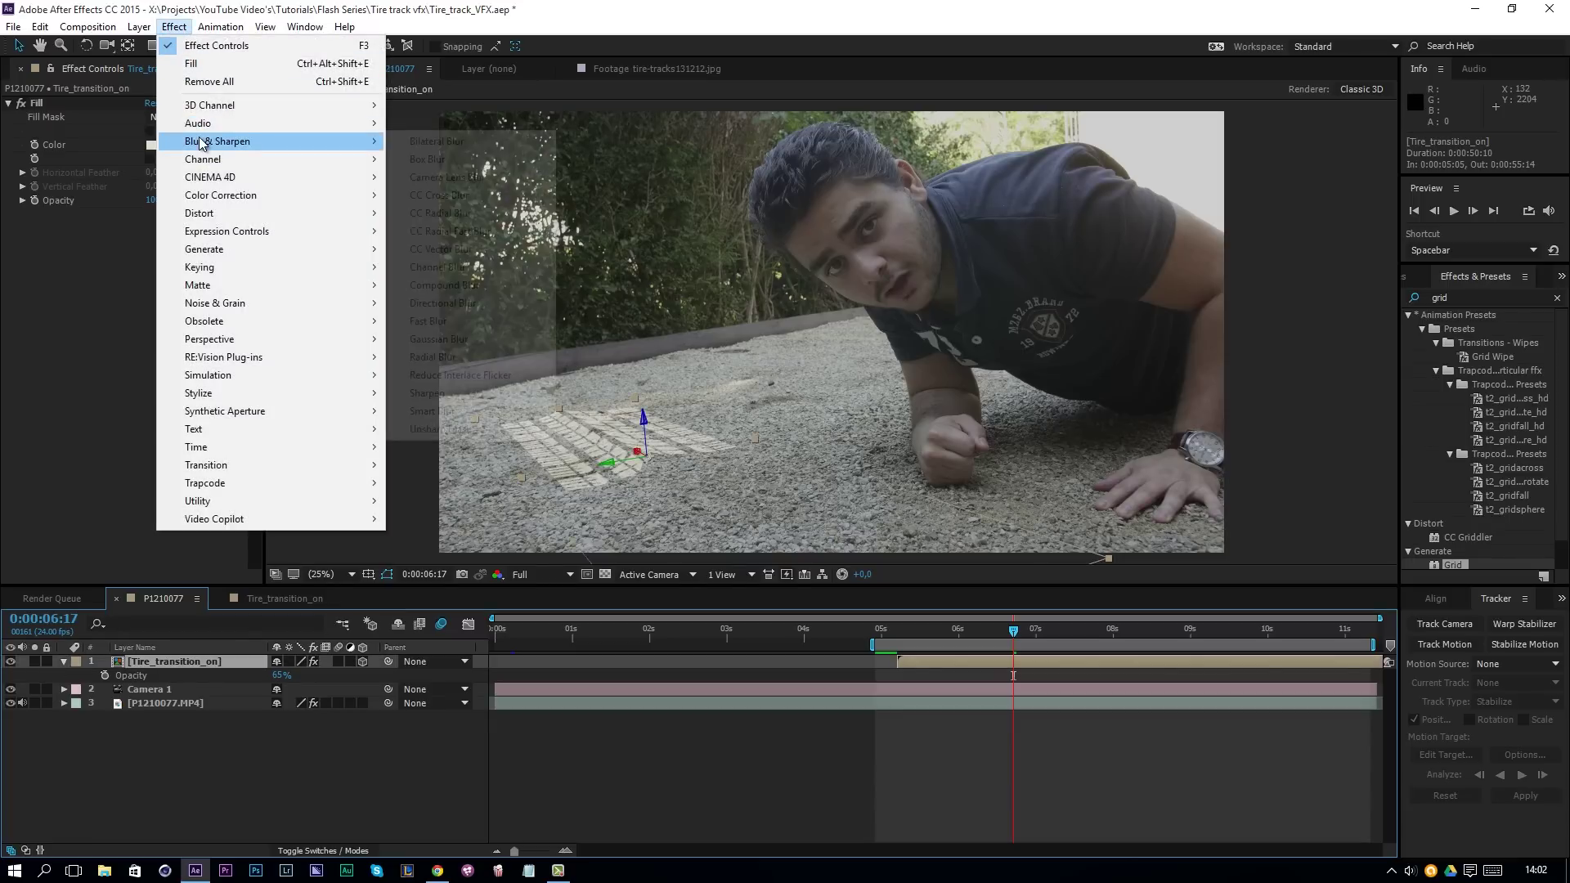
pyautogui.click(449, 325)
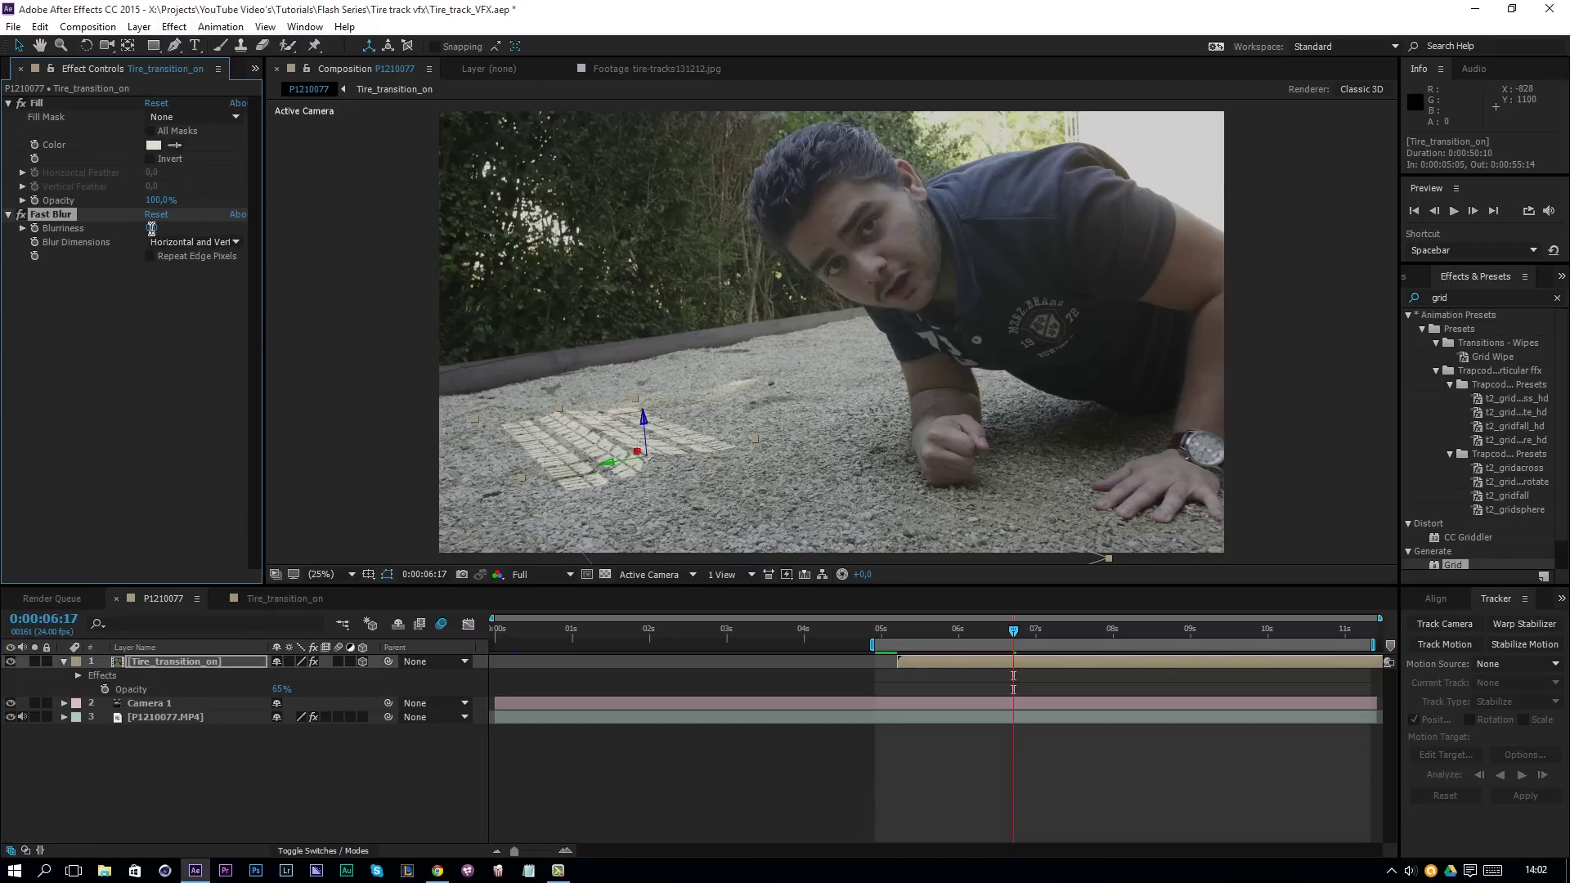
pyautogui.click(150, 229)
pyautogui.write('3')
pyautogui.click(137, 332)
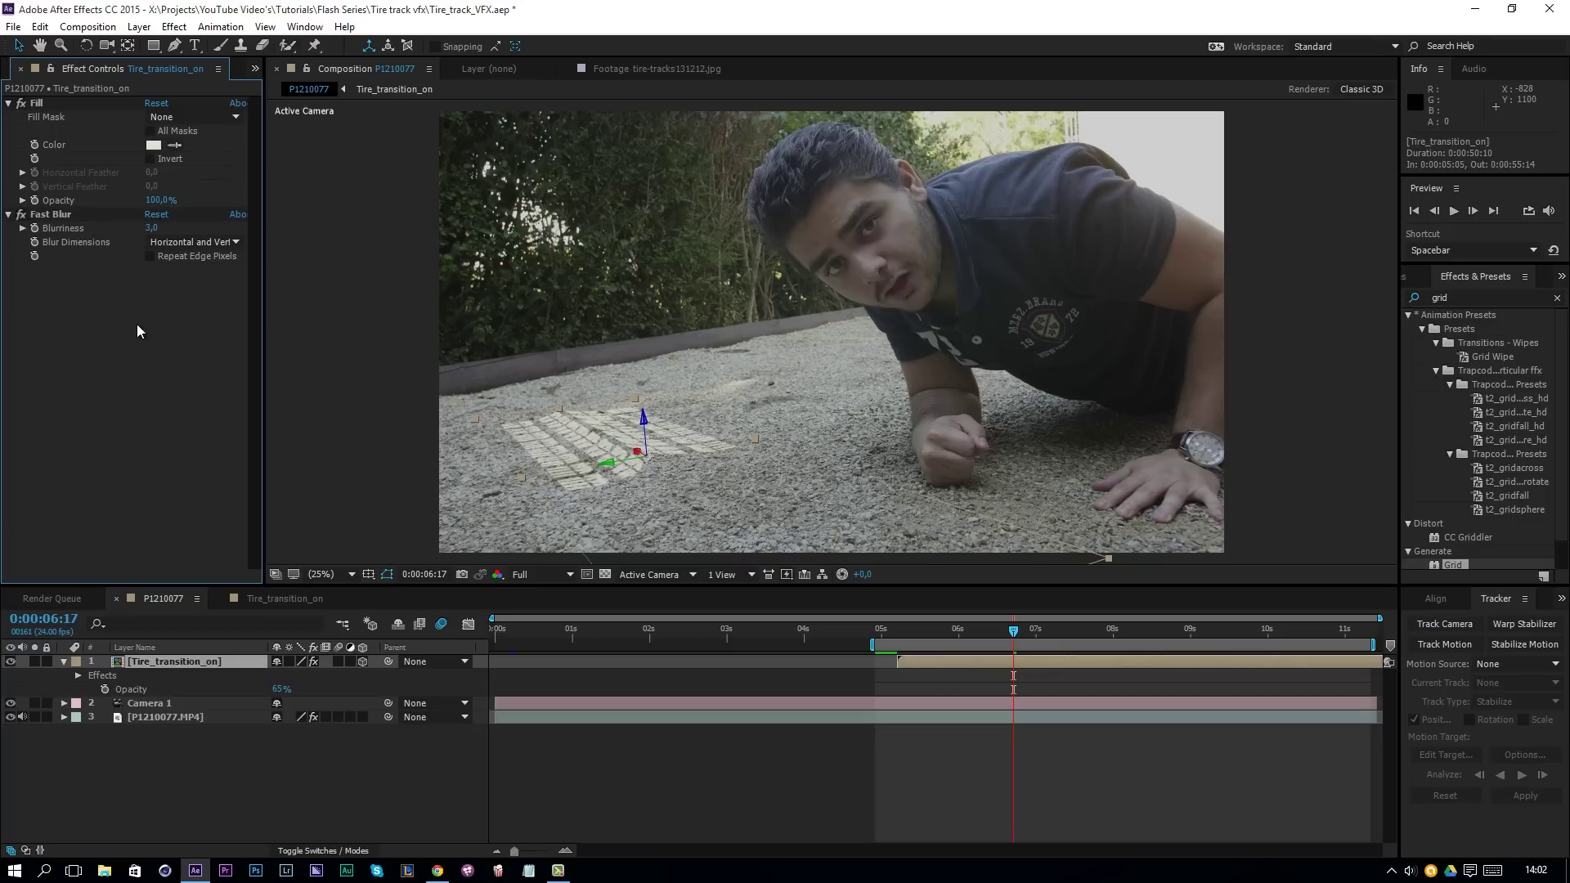
pyautogui.click(150, 229)
pyautogui.write('5')
pyautogui.click(151, 343)
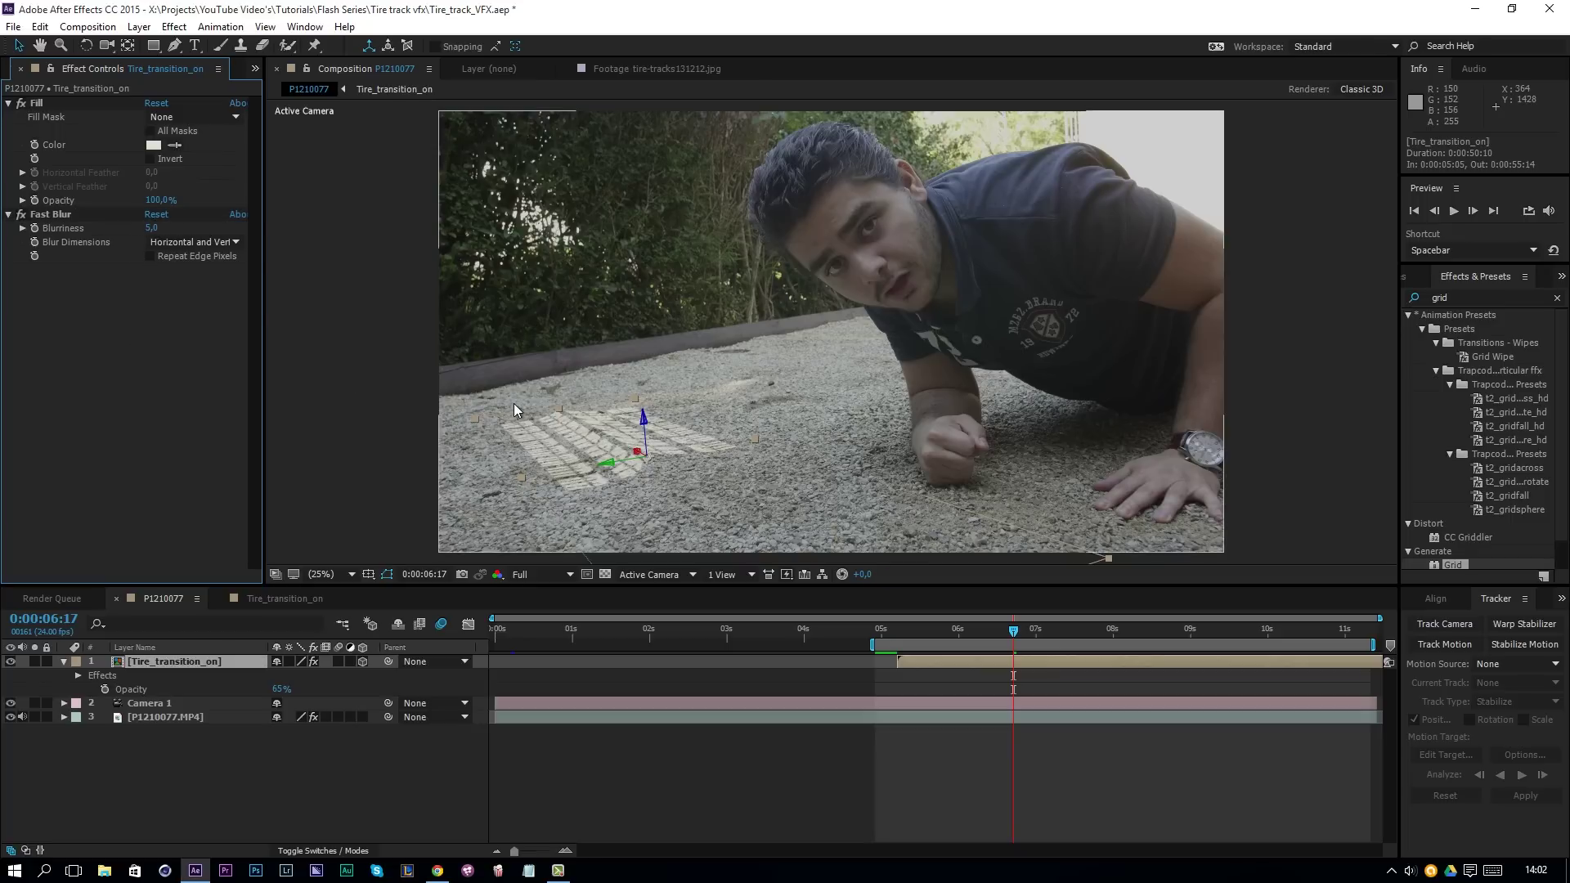
pyautogui.press('.')
pyautogui.press('.')
pyautogui.moveTo(430, 474); pyautogui.dragTo(818, 347)
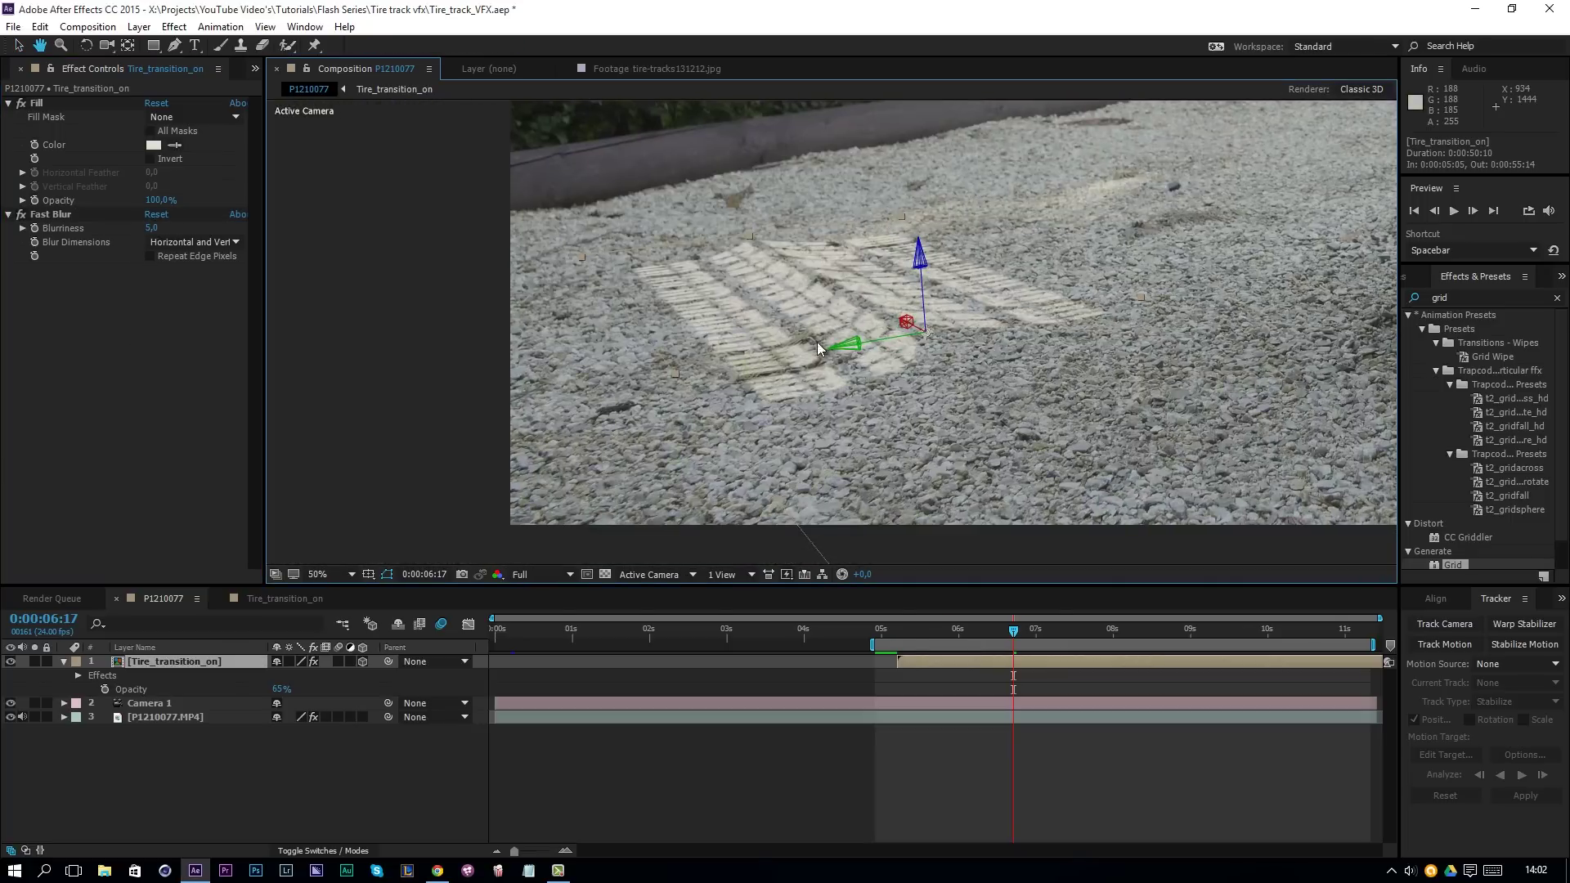
pyautogui.press('v')
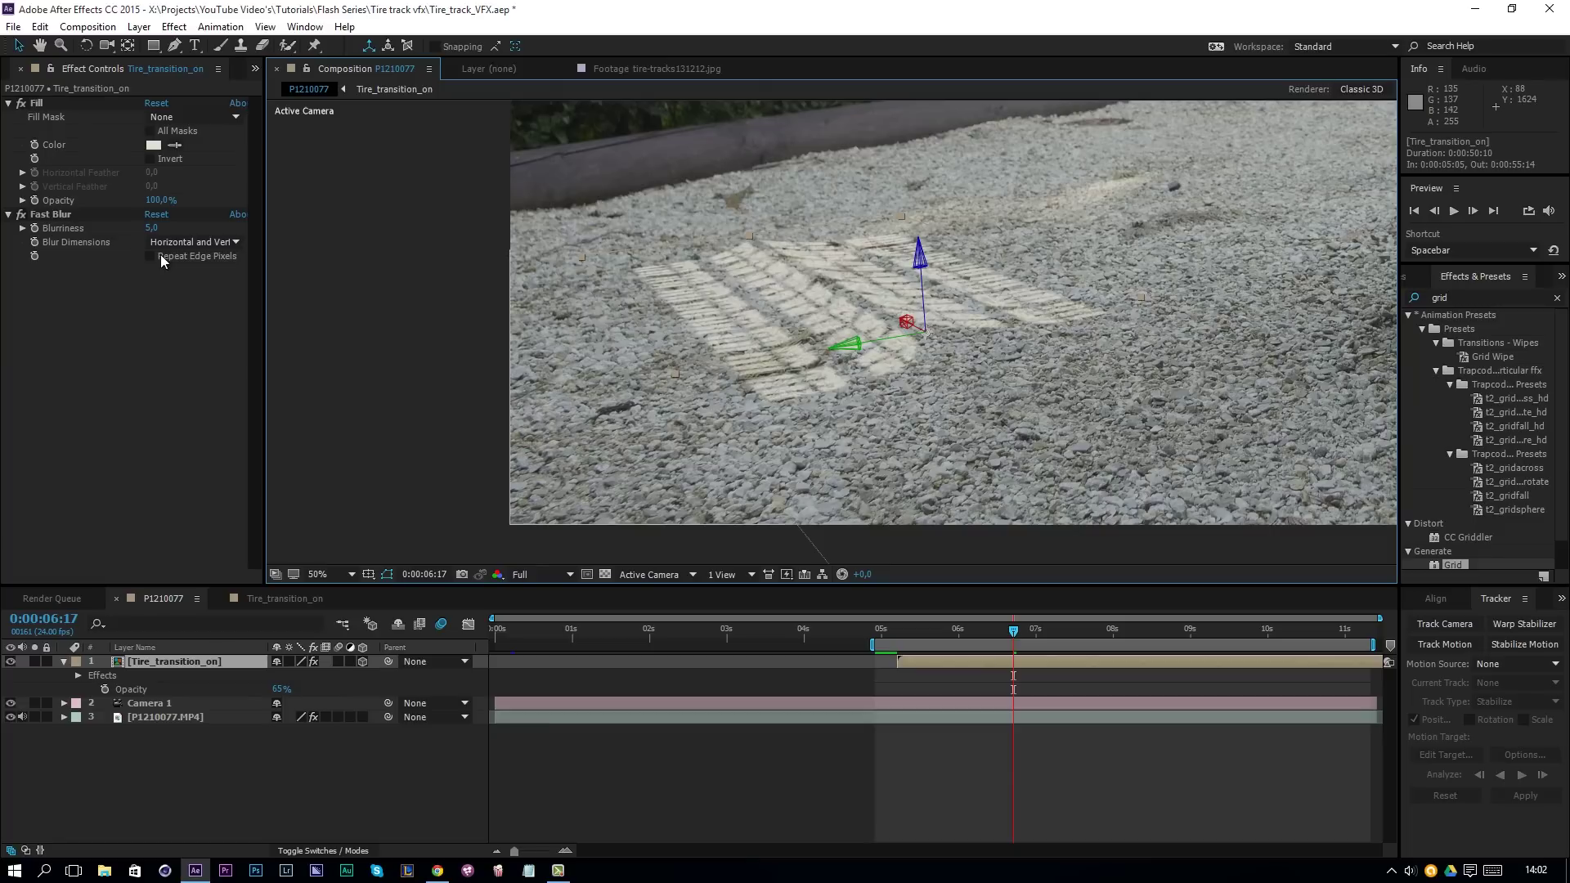
# - Compare with Fast Blur off, settle Blurriness at 3, and preview the full frame
pyautogui.click(21, 215)
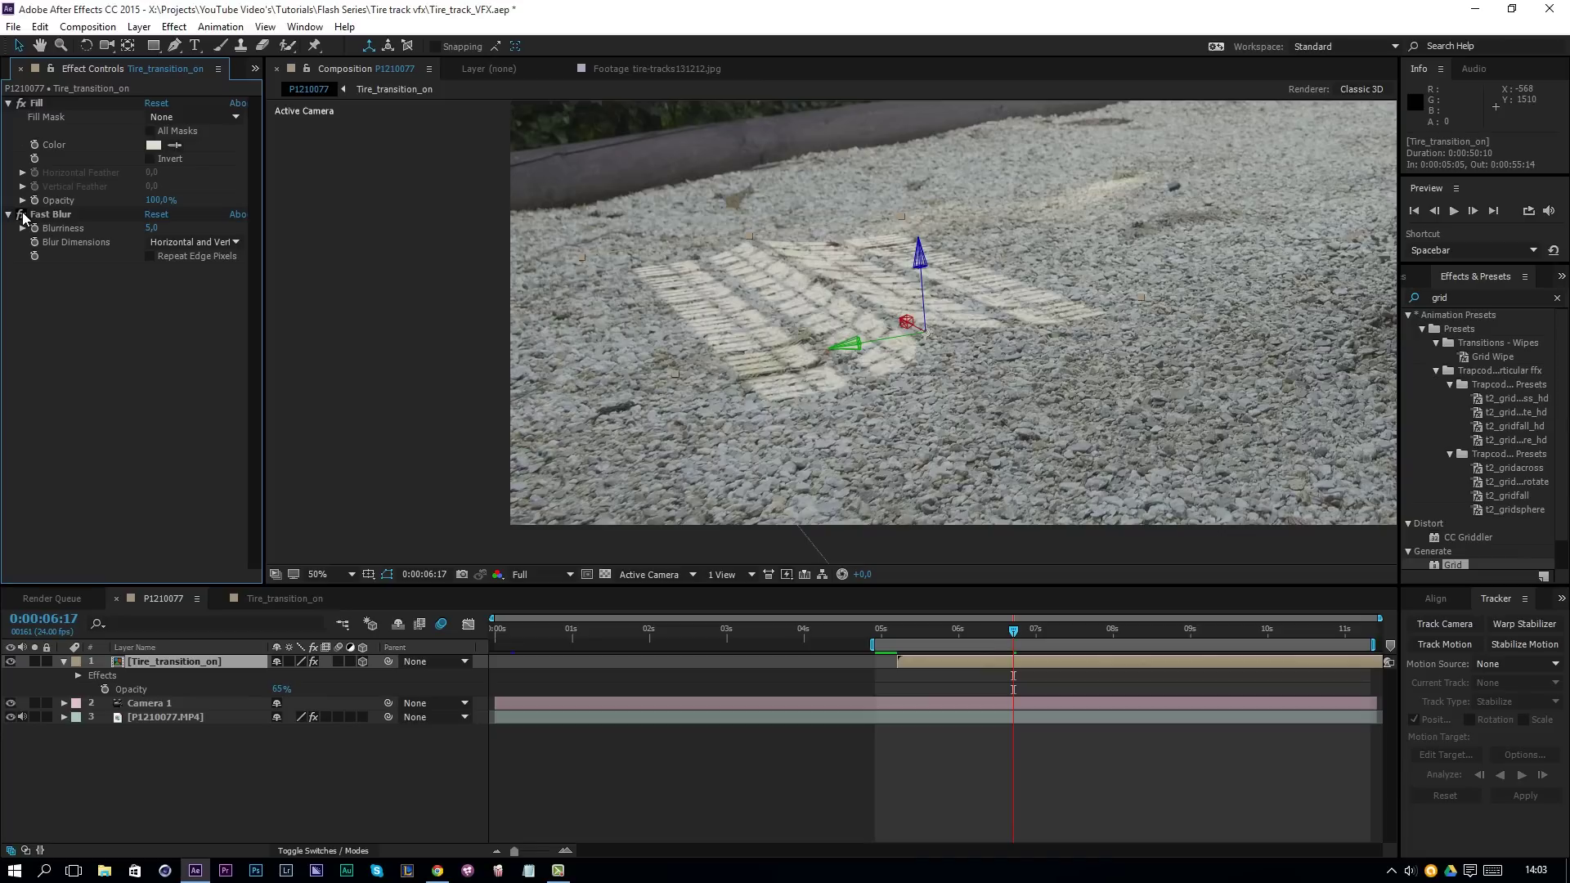
pyautogui.click(153, 228)
pyautogui.write('3')
pyautogui.press('Return')
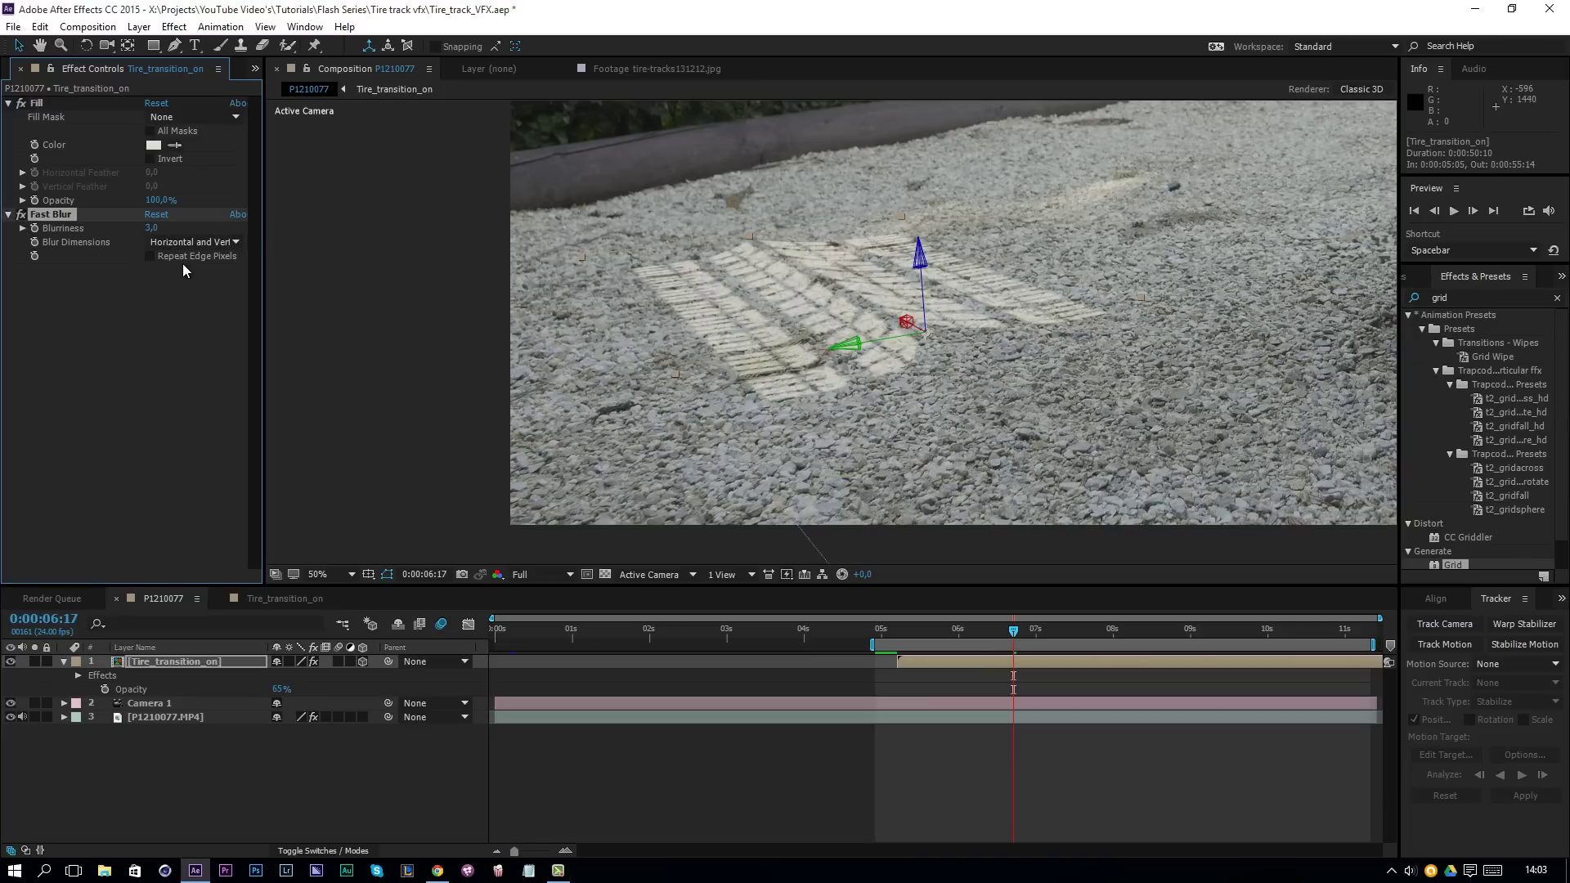
pyautogui.click(340, 574)
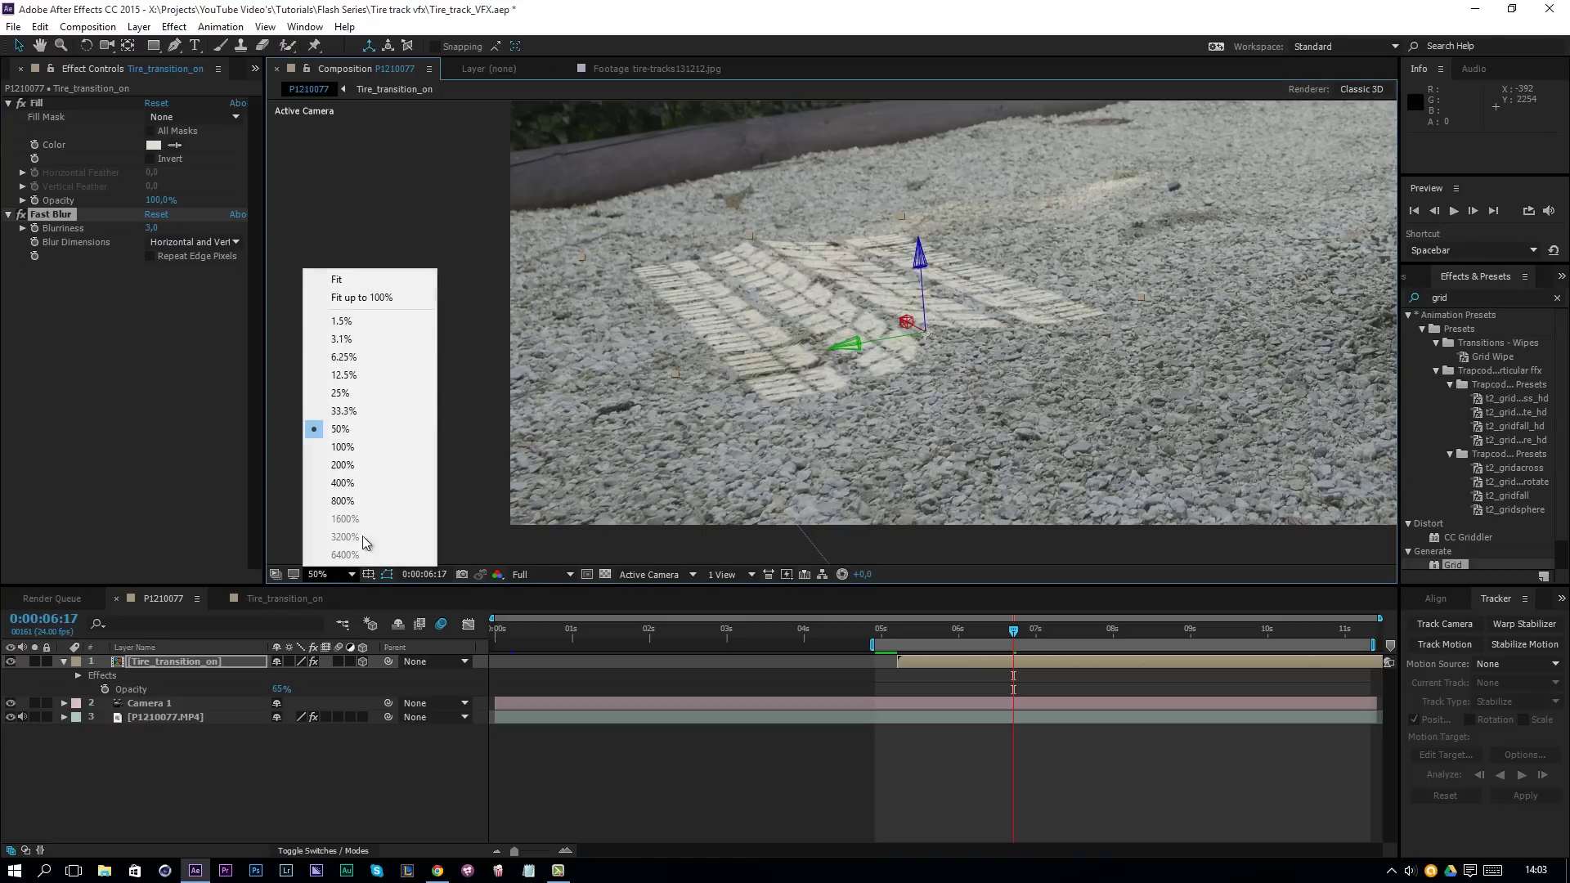
pyautogui.click(353, 300)
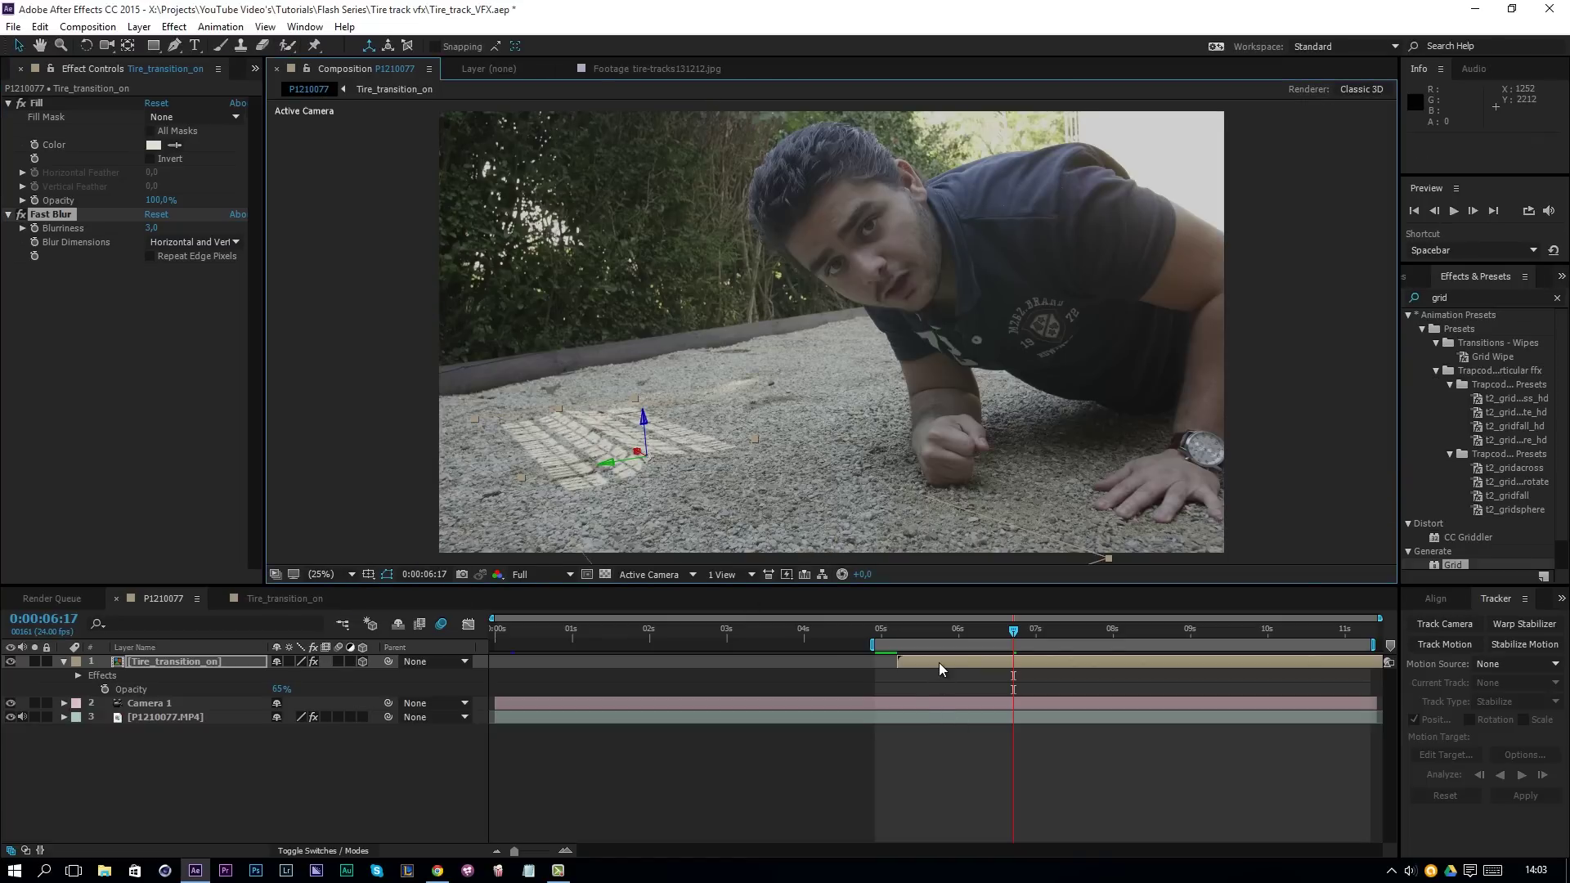
pyautogui.press('space')
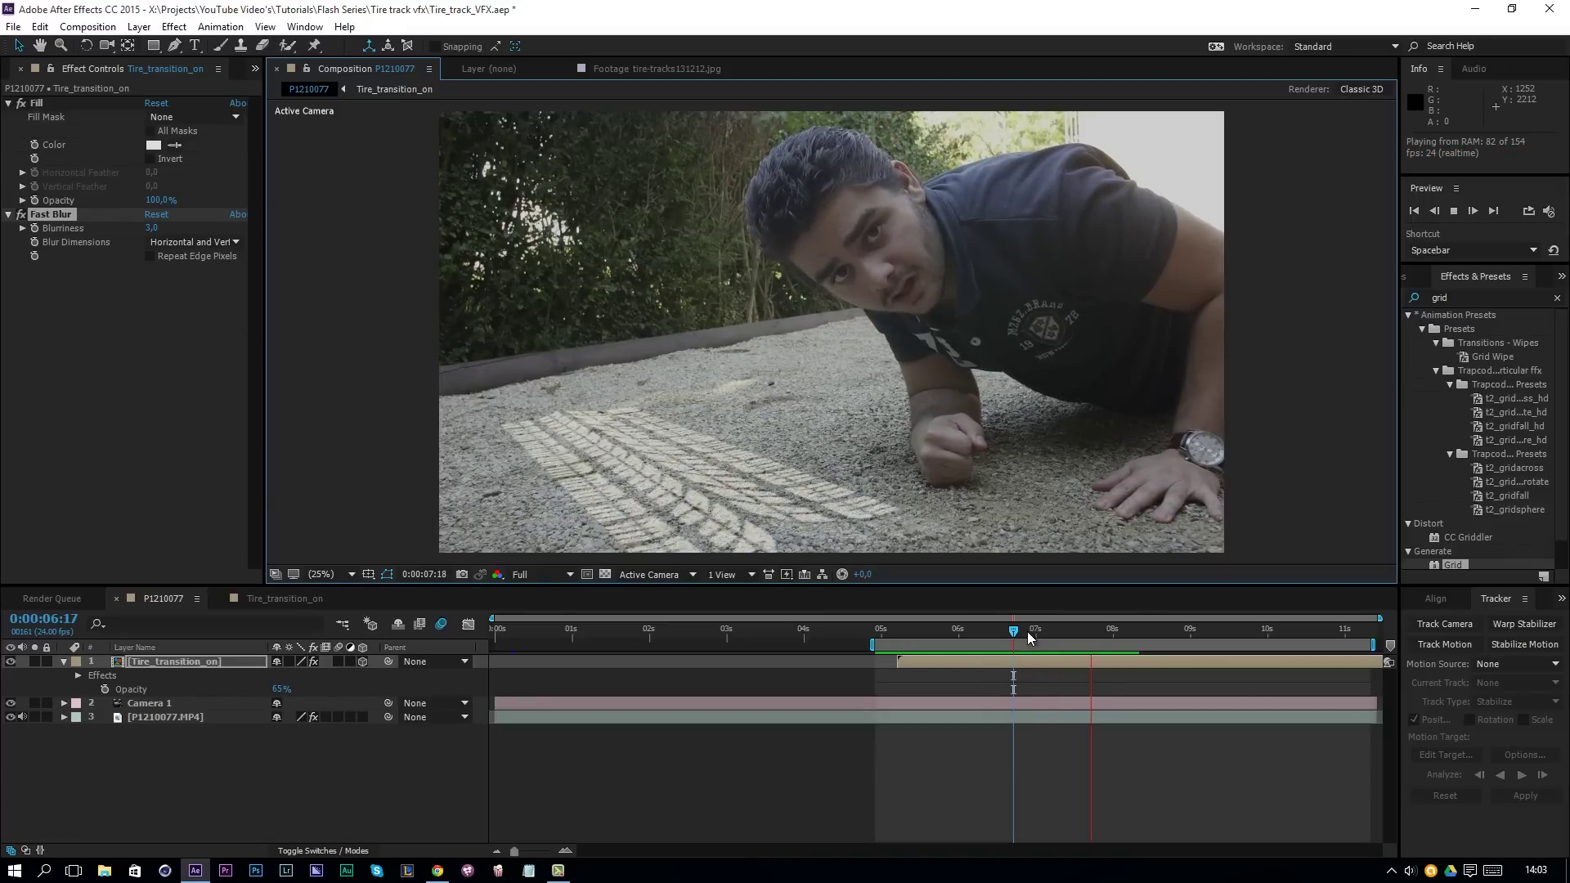
pyautogui.press('space')
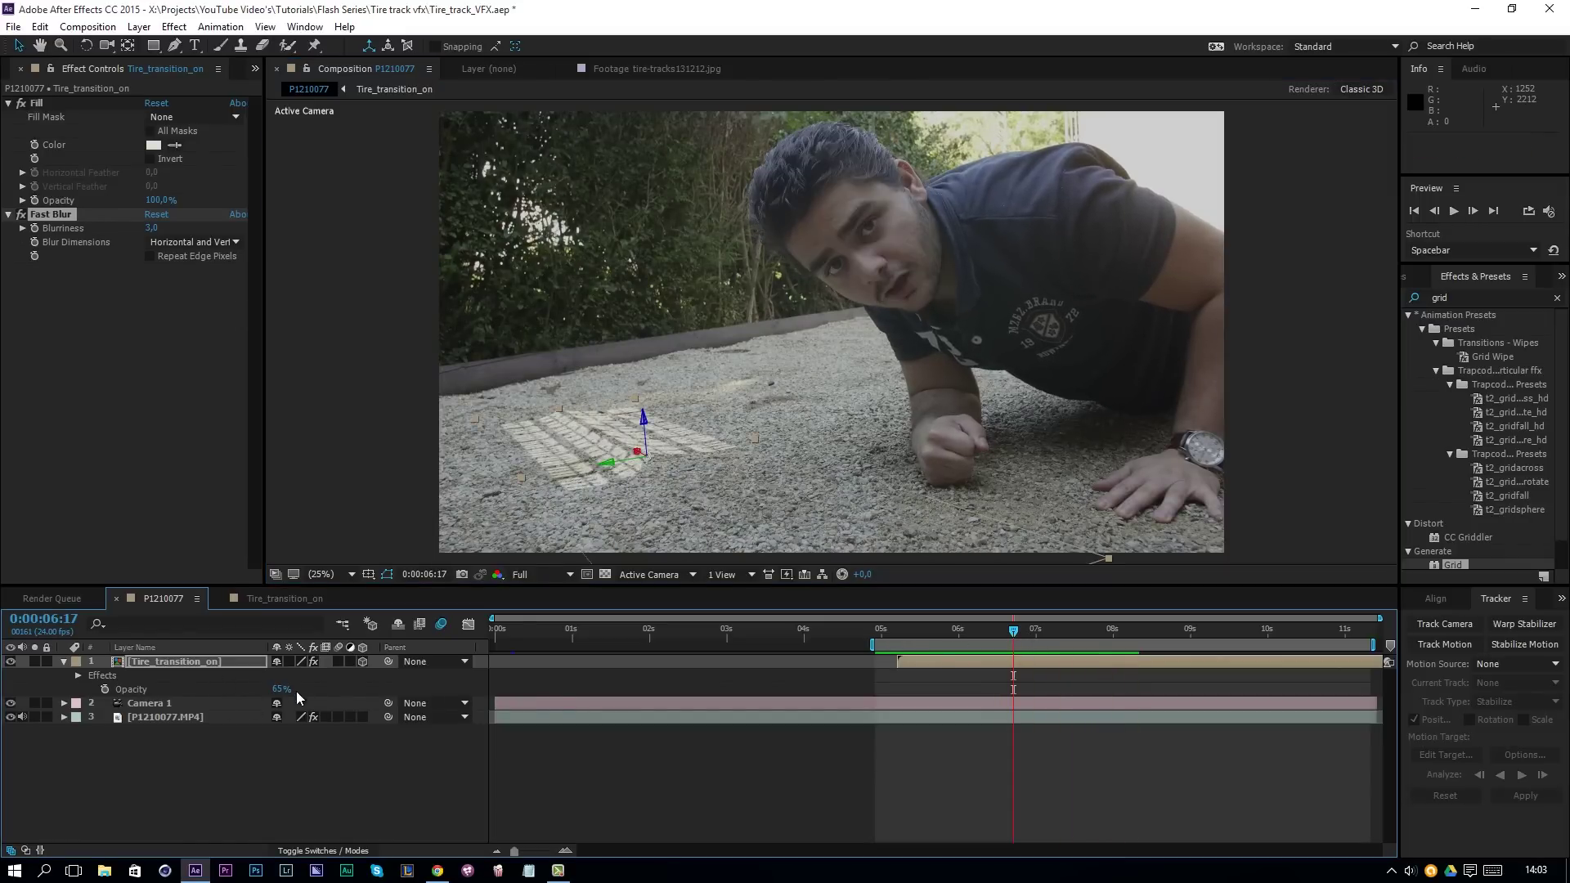
# - Lower the tire-track opacity to 42% and move the current time to 0:00:08:18
pyautogui.moveTo(298, 698); pyautogui.dragTo(278, 697)
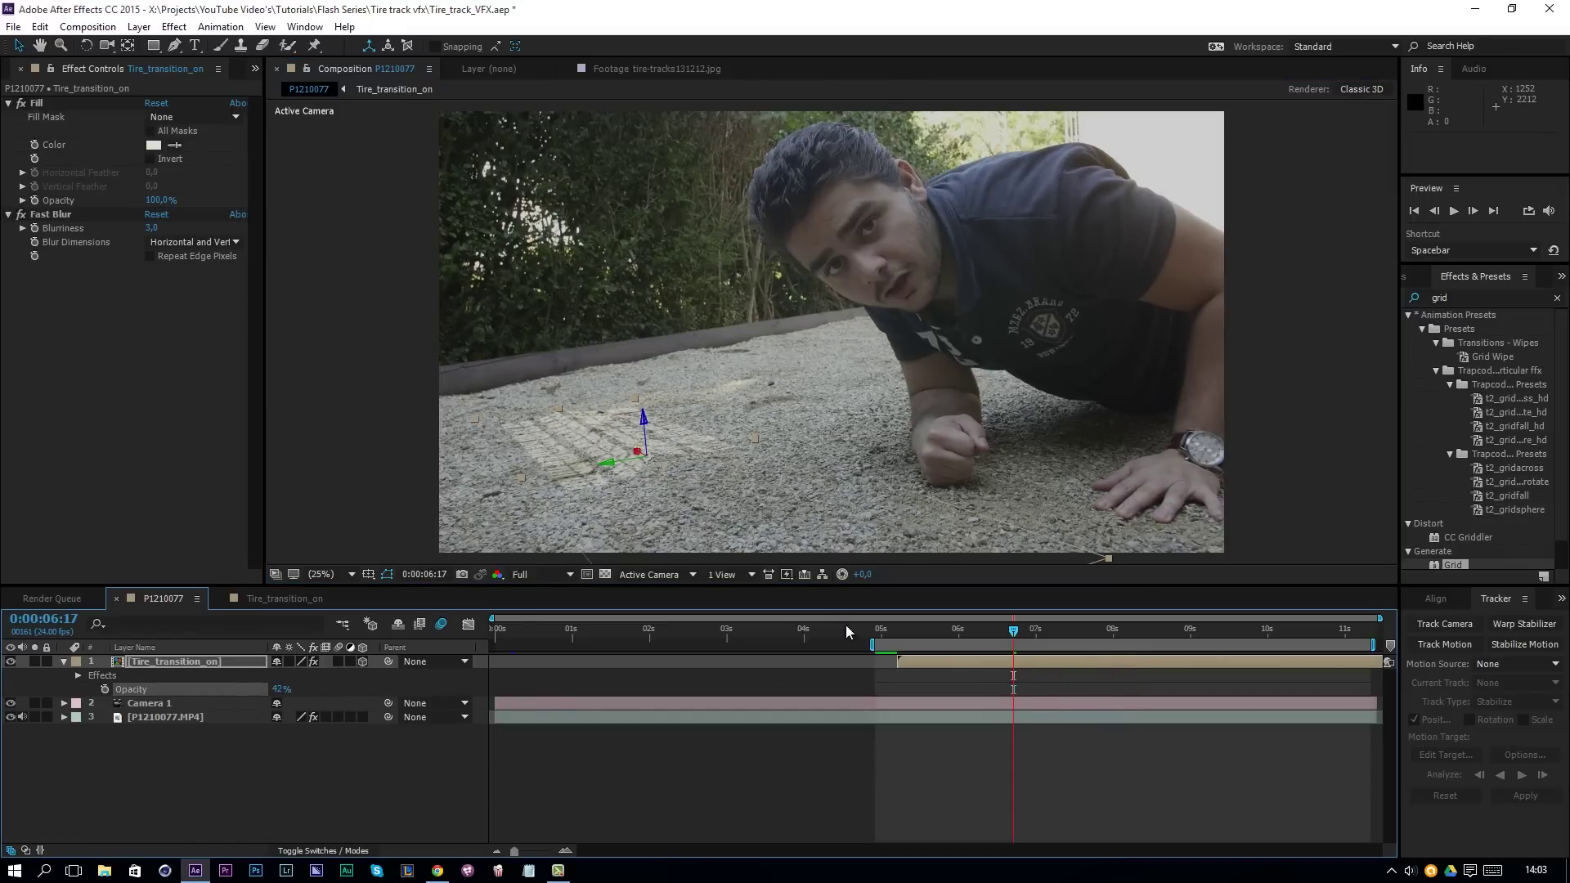
pyautogui.moveTo(1024, 632); pyautogui.dragTo(1169, 636)
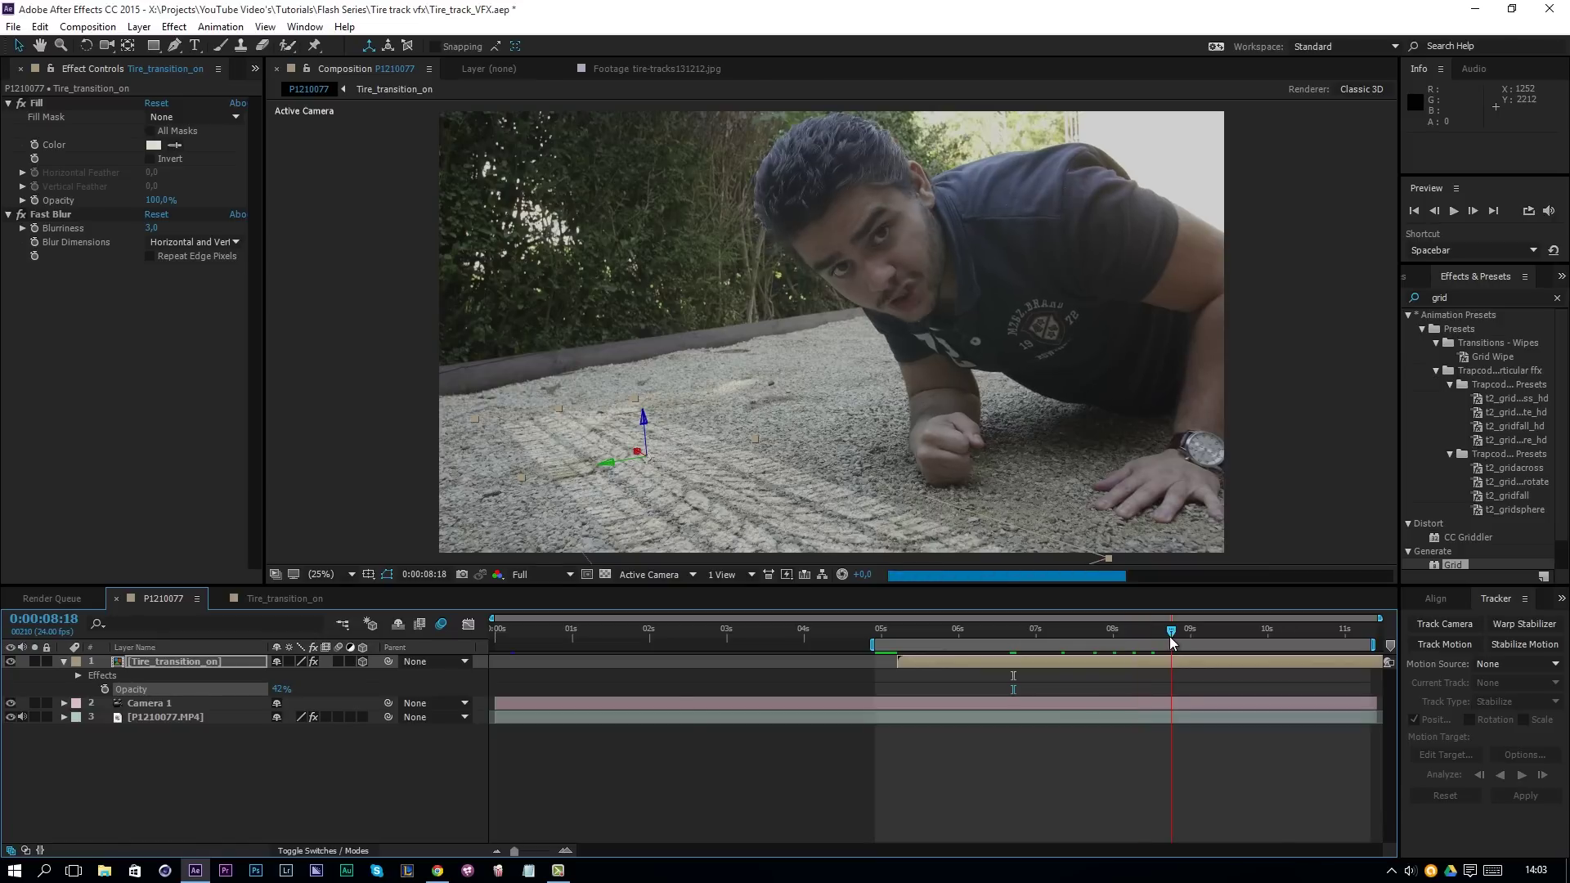
pyautogui.click(220, 660)
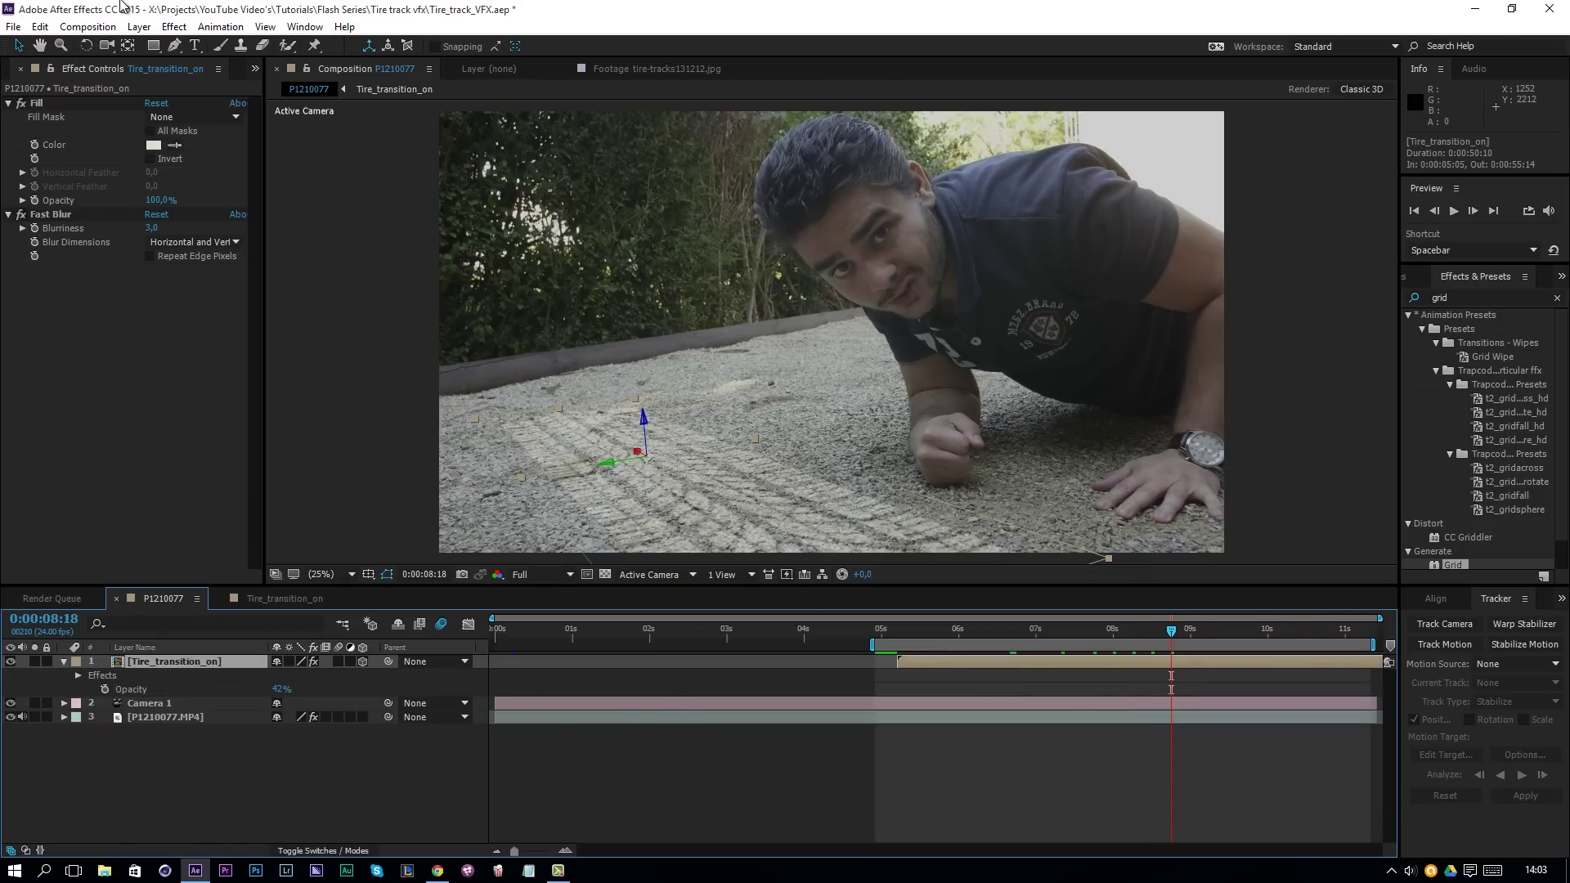
pyautogui.click(174, 27)
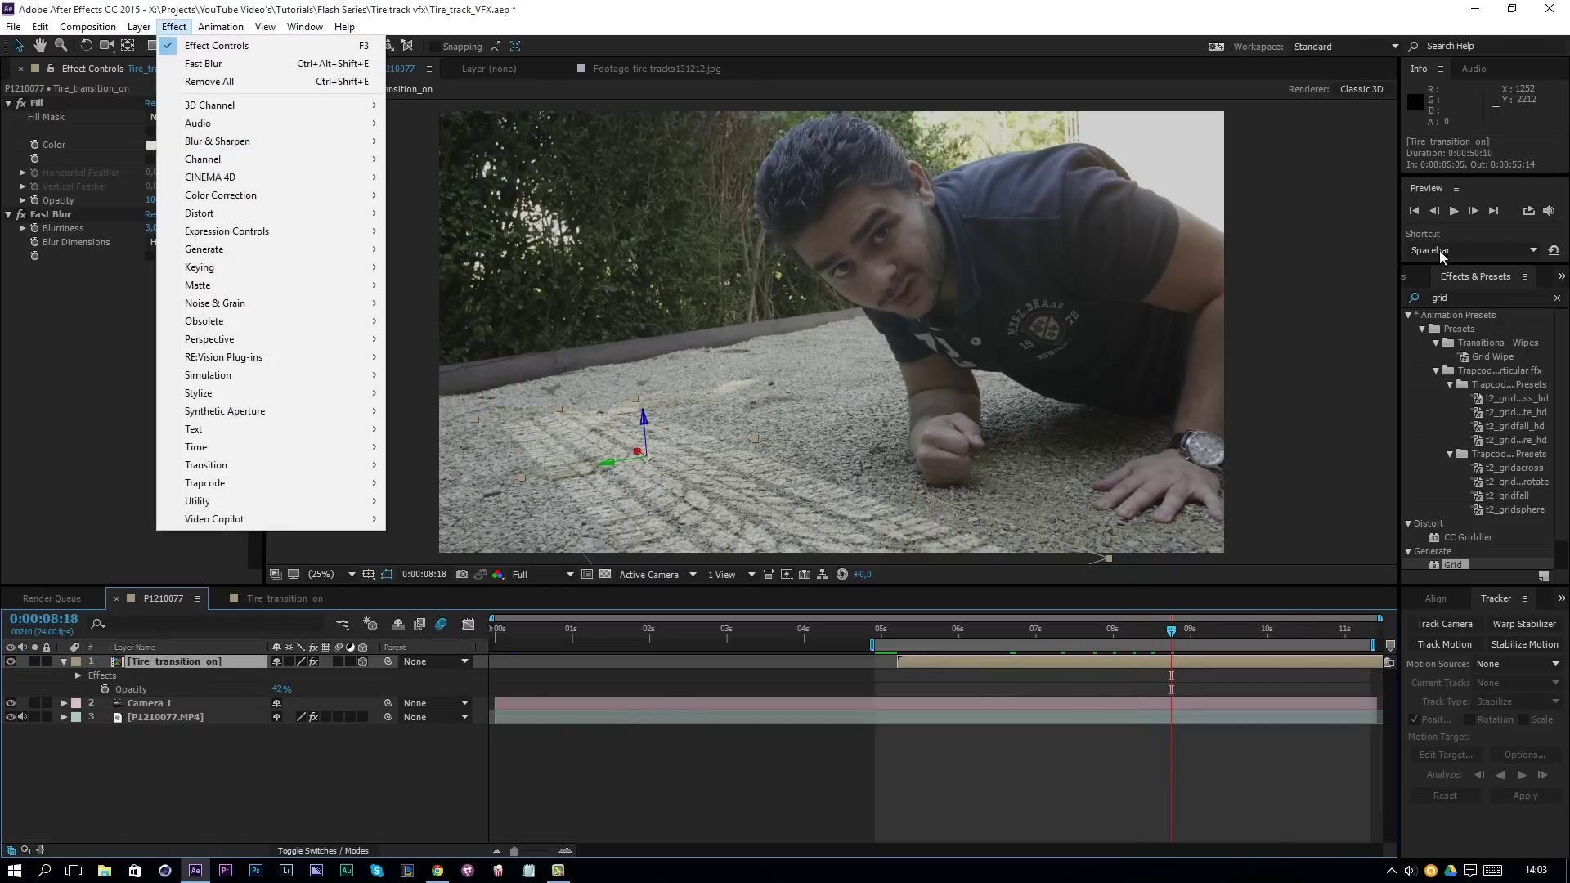
# - Apply a Drop Shadow to the tire-track layer, found by searching 'drop sh'
pyautogui.click(1455, 288)
pyautogui.click(1443, 298)
pyautogui.write('dr')
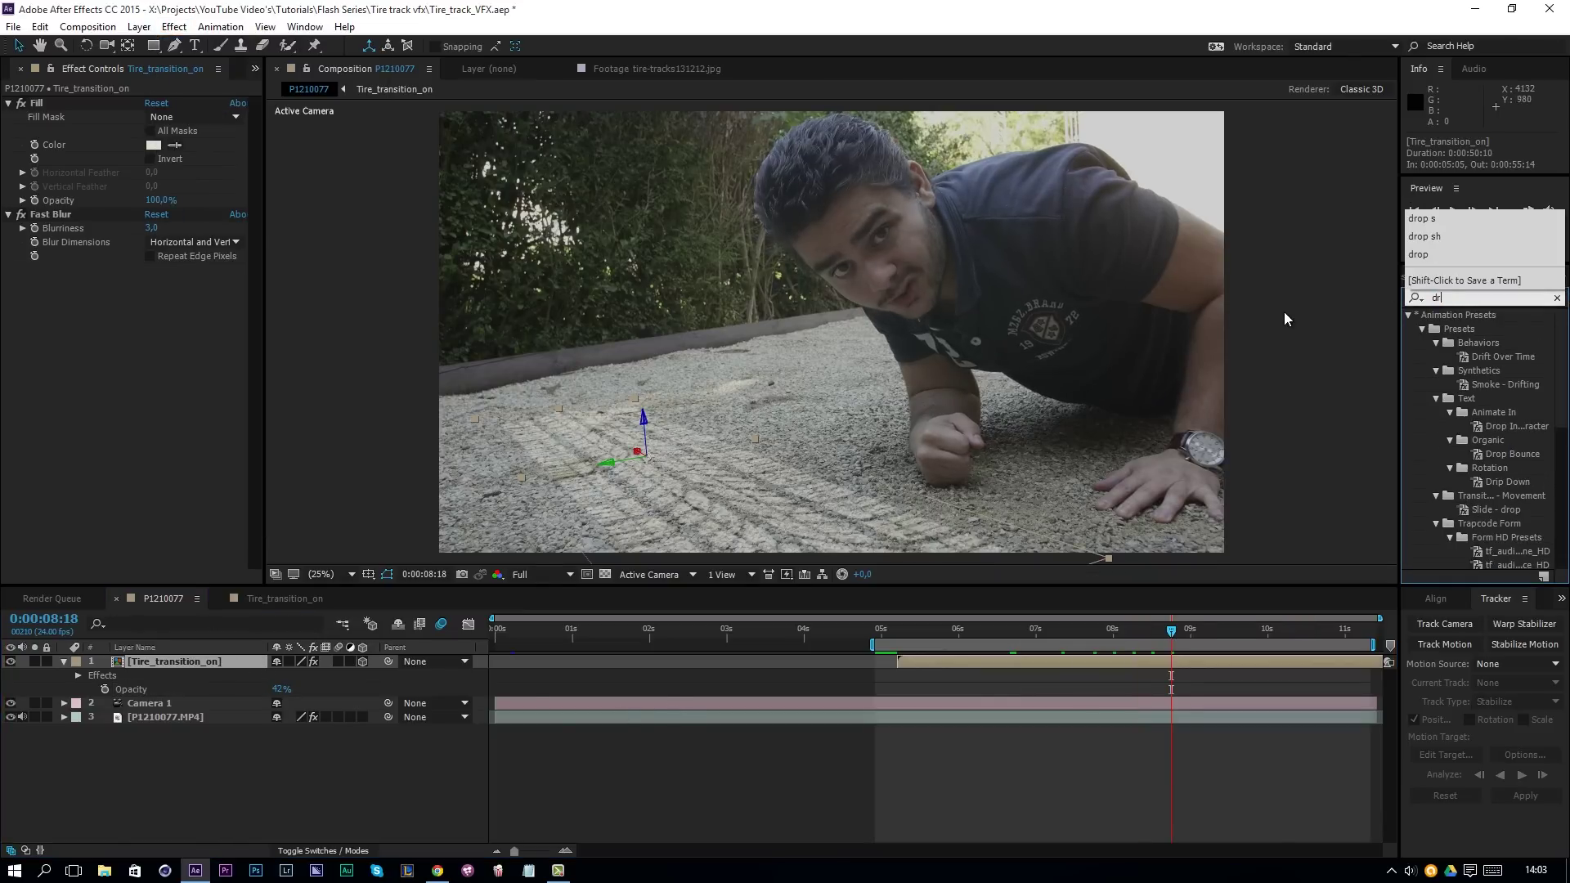
pyautogui.write('op sh')
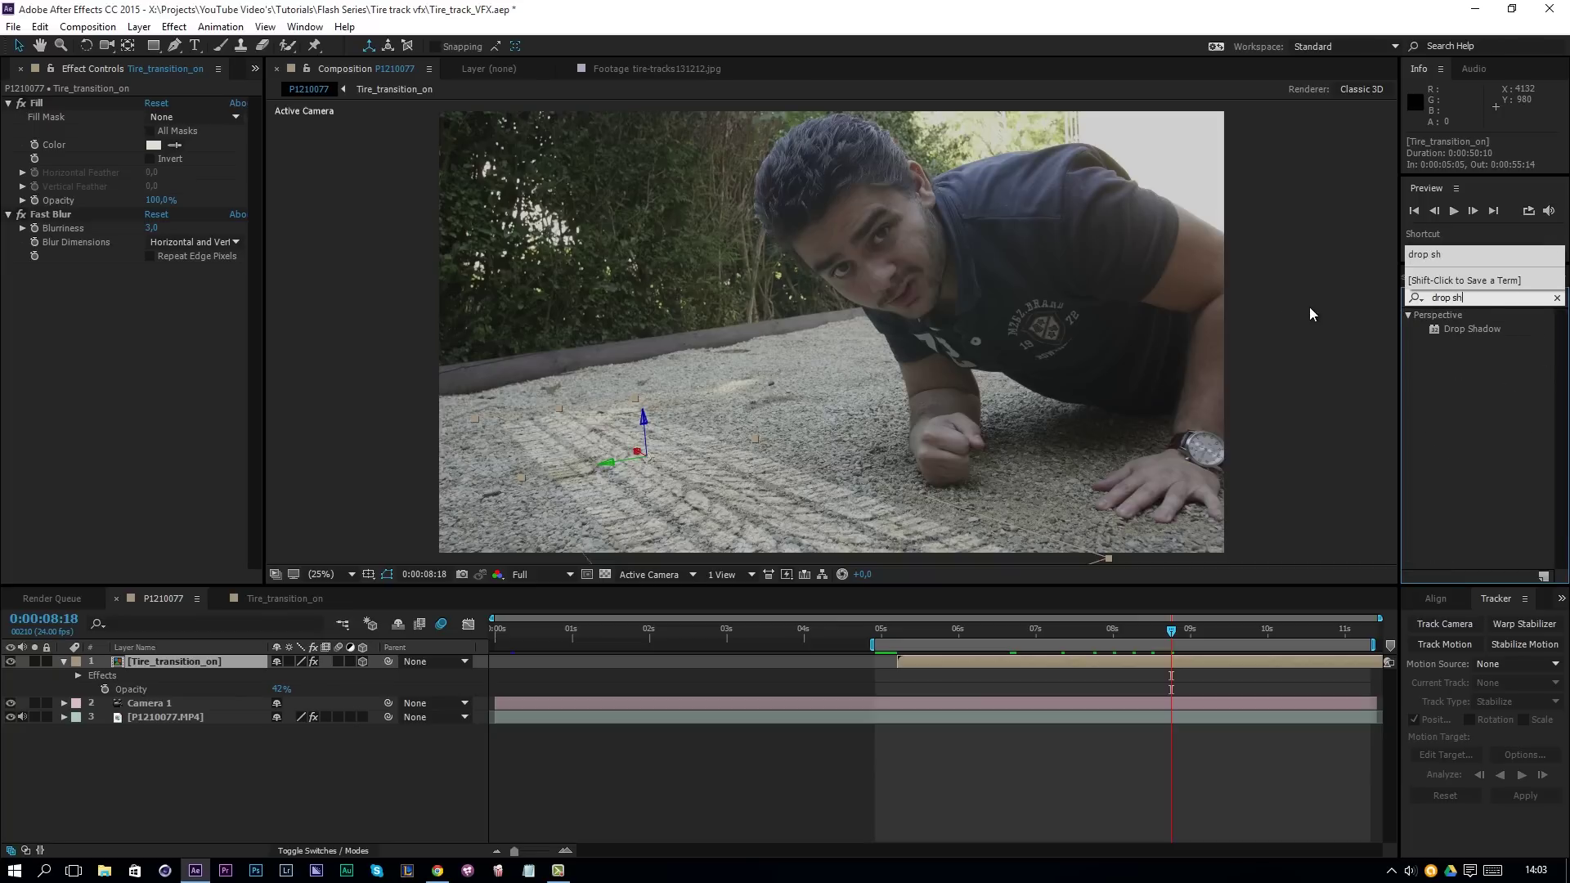
pyautogui.moveTo(1469, 329); pyautogui.dragTo(983, 662)
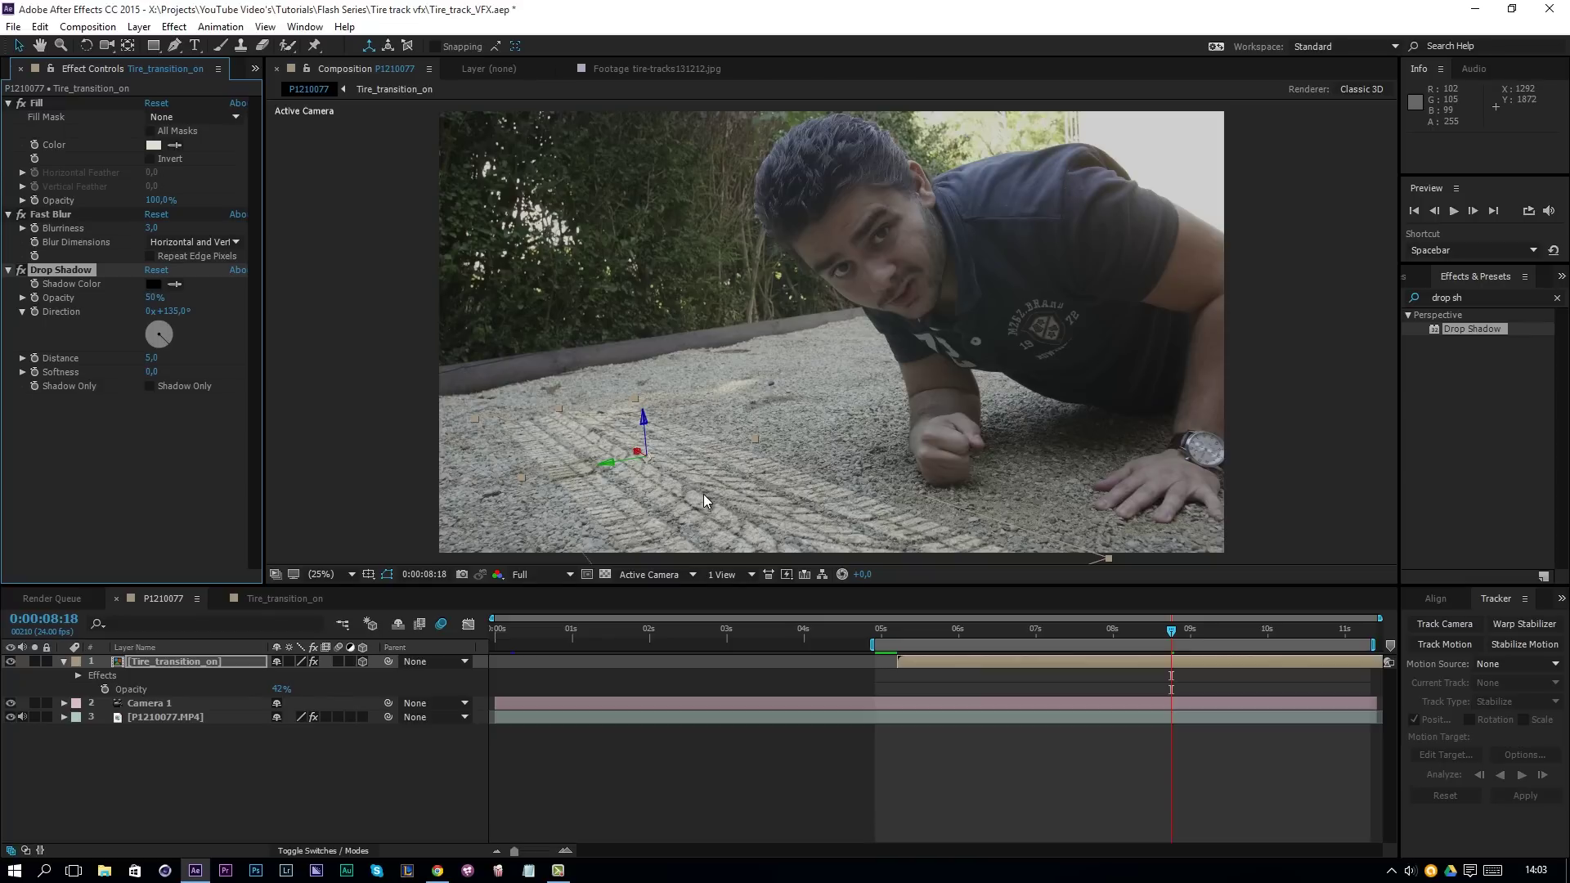
pyautogui.scroll(2, 703, 494)
pyautogui.moveTo(683, 494); pyautogui.dragTo(716, 167)
# - Adjust the Drop Shadow direction, distance 5 and softness 35, and set its opacity to 35%
pyautogui.moveTo(154, 297); pyautogui.dragTo(258, 395)
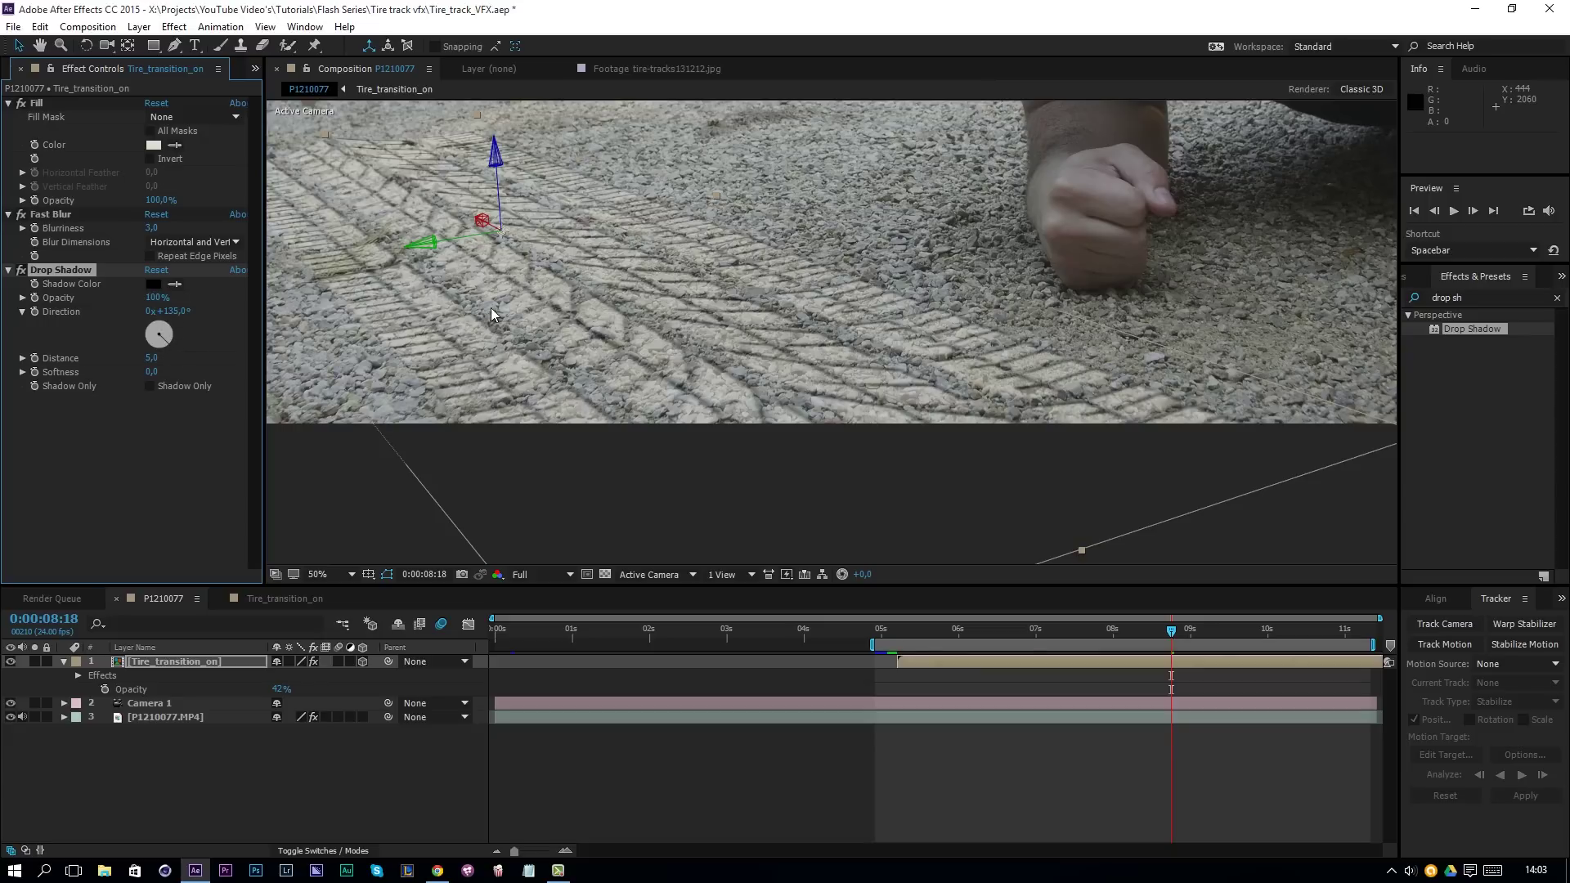
pyautogui.moveTo(160, 342); pyautogui.dragTo(144, 335)
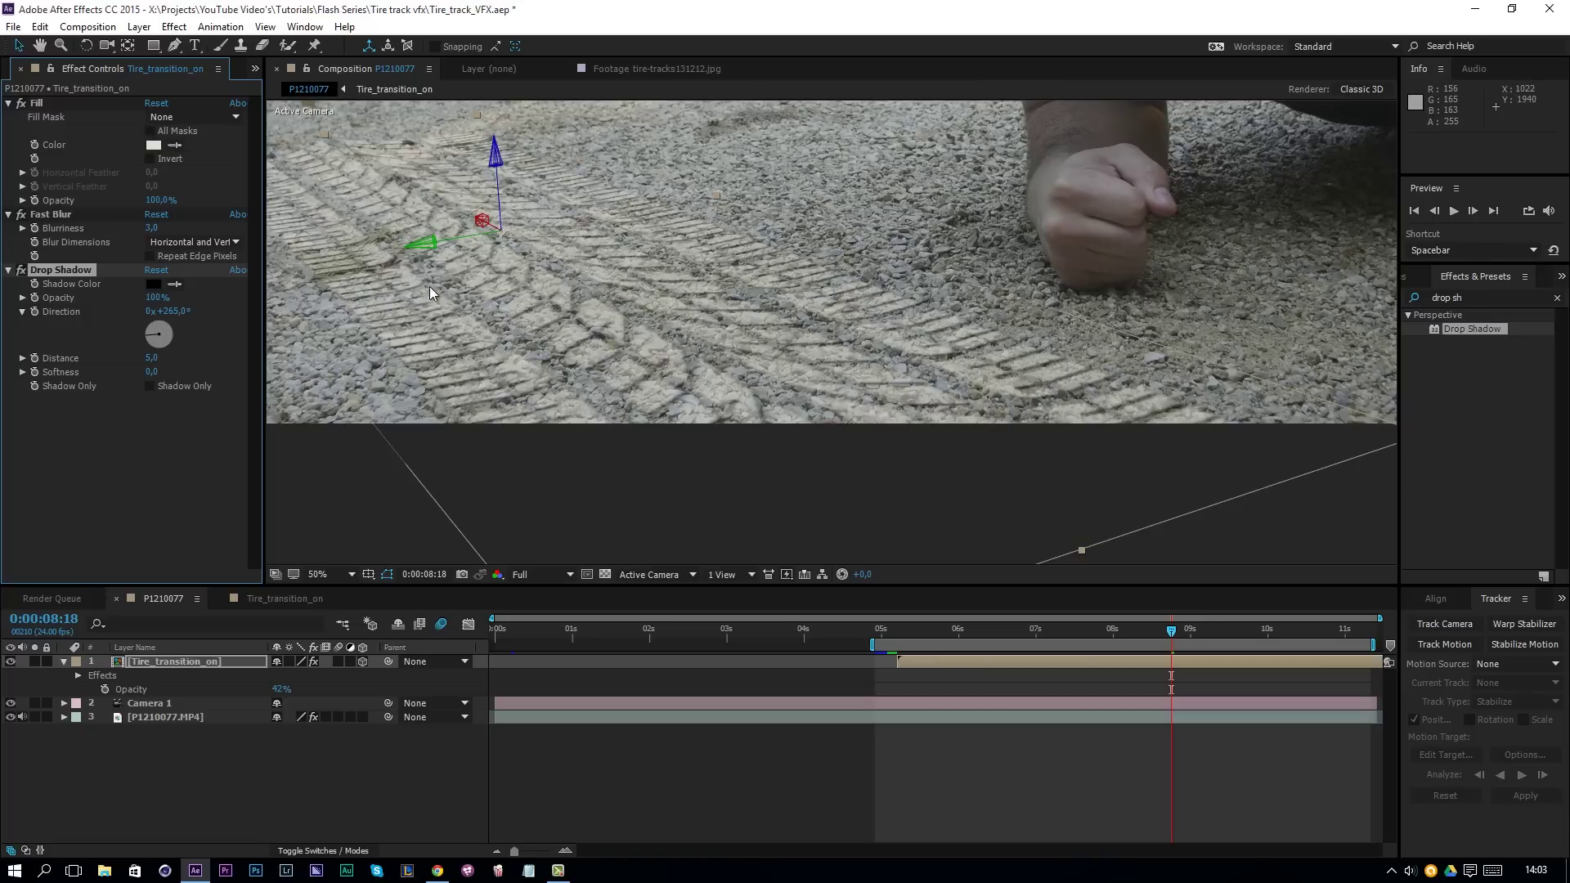
pyautogui.moveTo(156, 329); pyautogui.dragTo(162, 350)
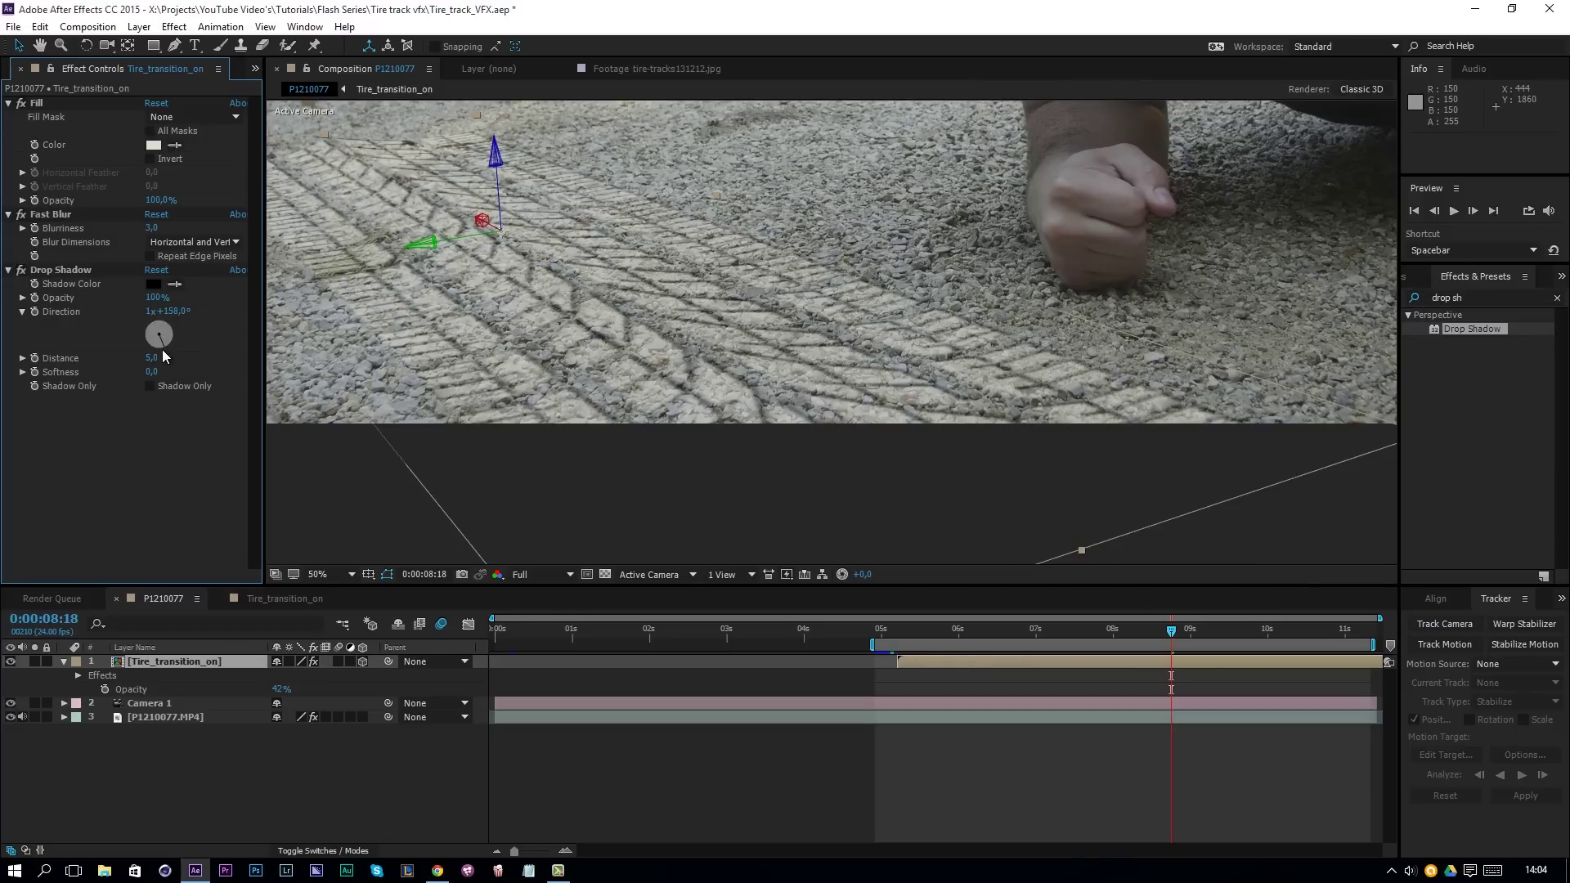
pyautogui.click(152, 358)
pyautogui.press('Return')
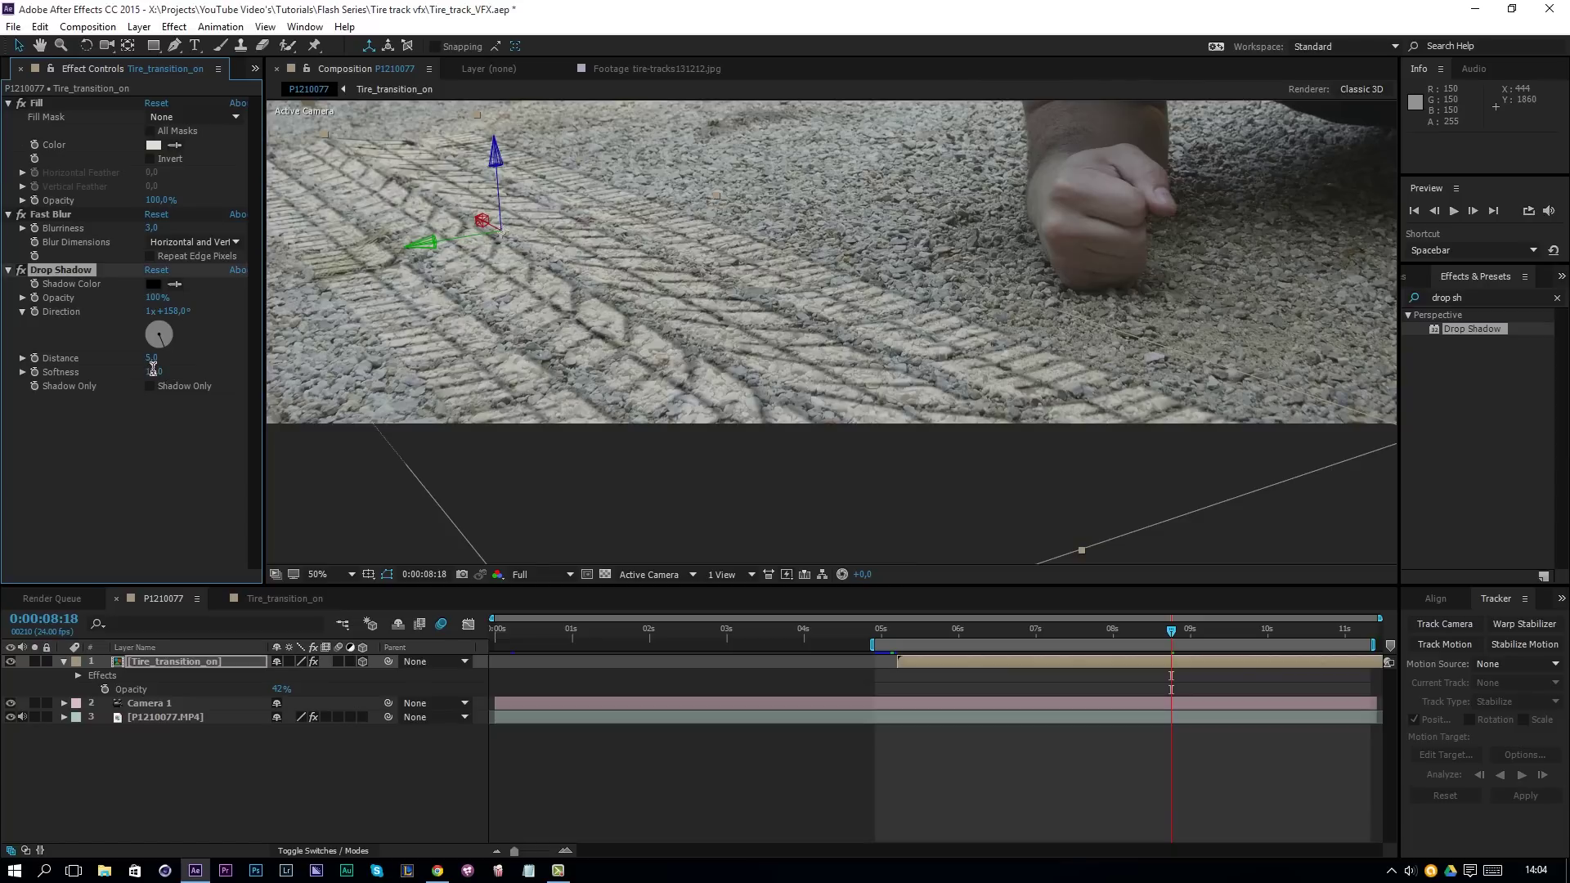
pyautogui.click(153, 370)
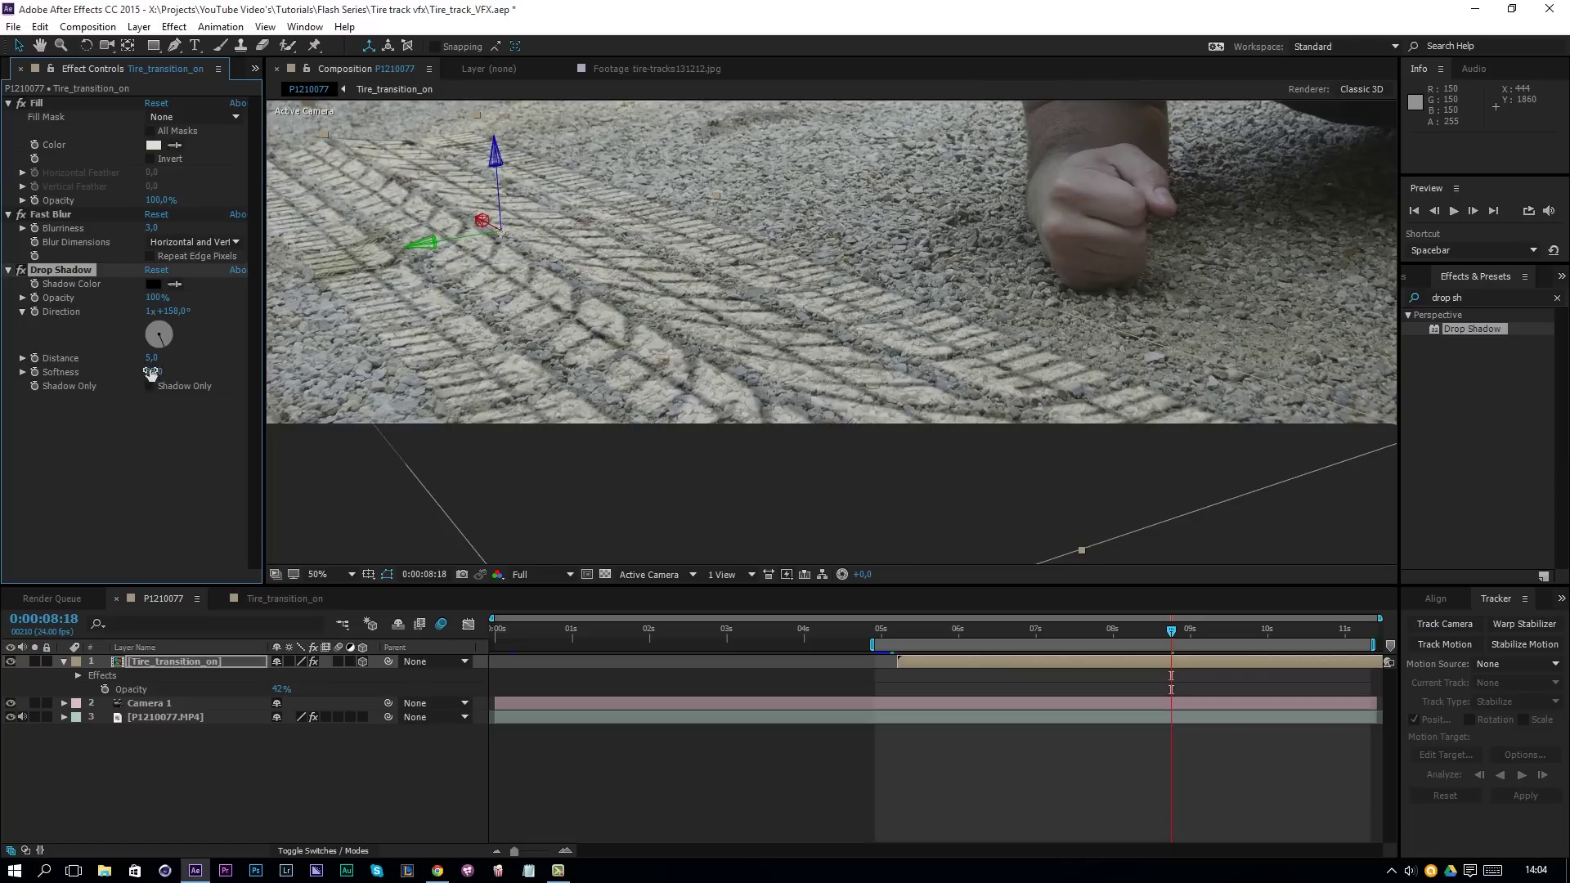
pyautogui.click(155, 297)
pyautogui.write('35')
pyautogui.press('Return')
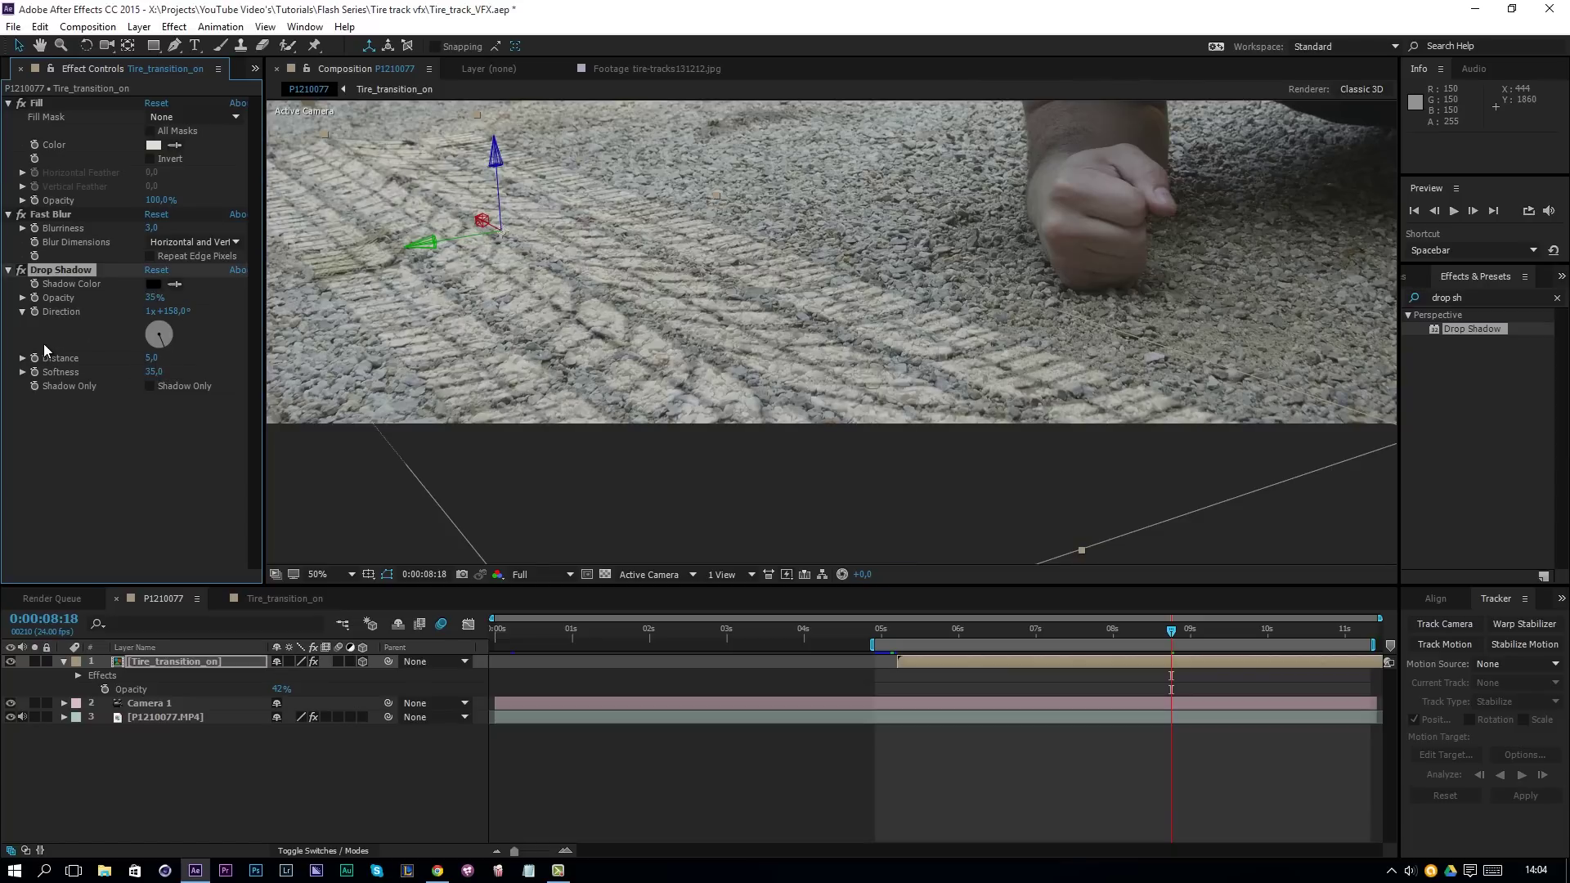
# - Compare the tire tracks with the drop shadow off and on, then fit the whole frame in view
pyautogui.click(21, 271)
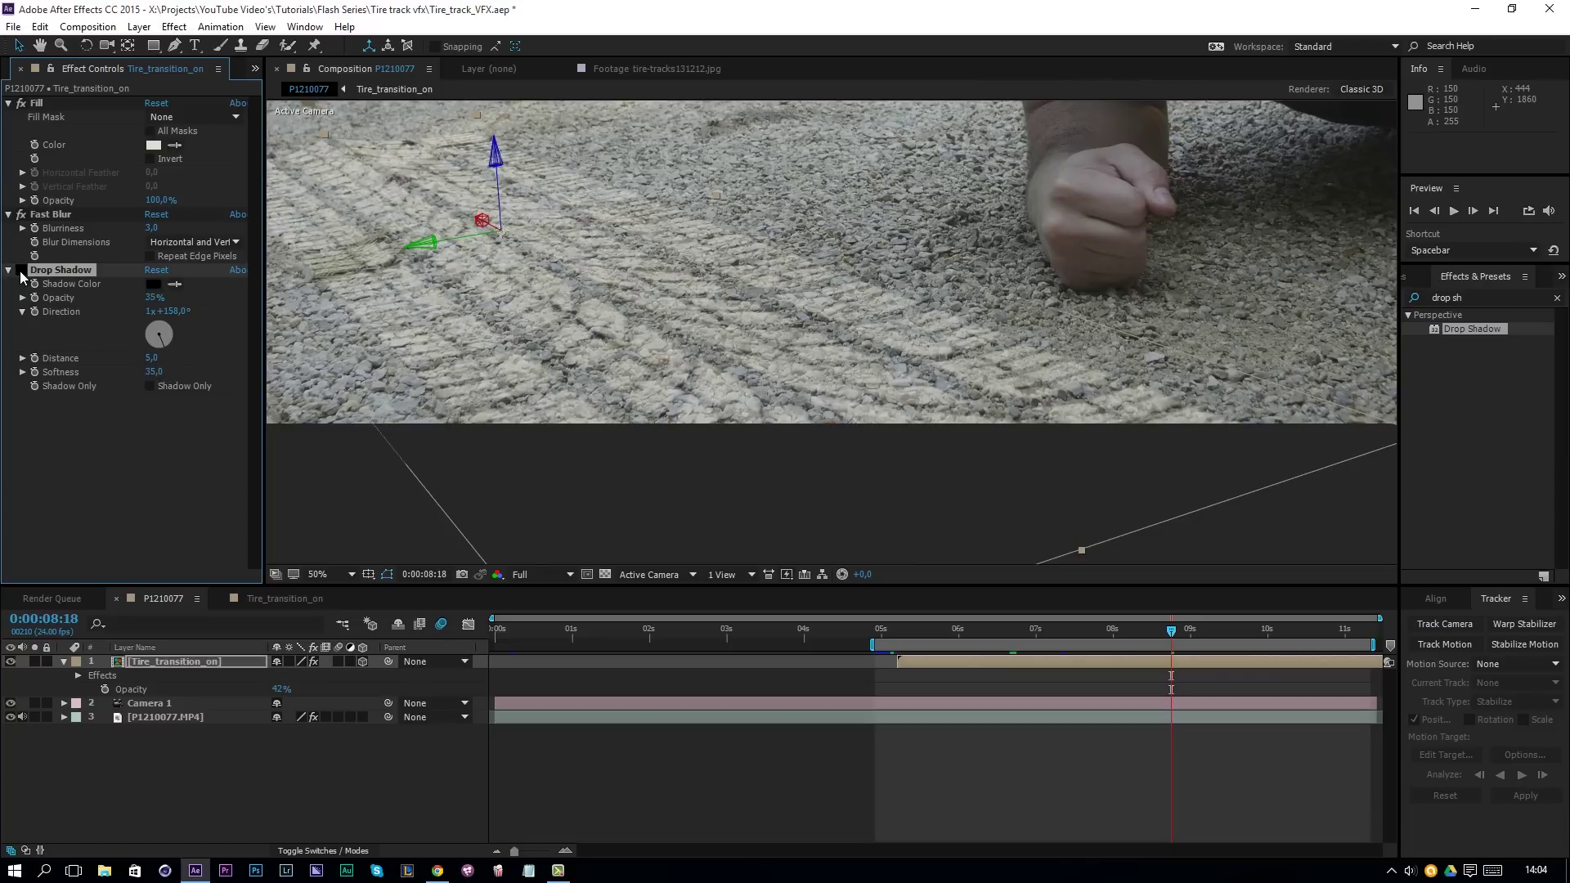
pyautogui.click(21, 270)
pyautogui.click(22, 272)
pyautogui.click(319, 574)
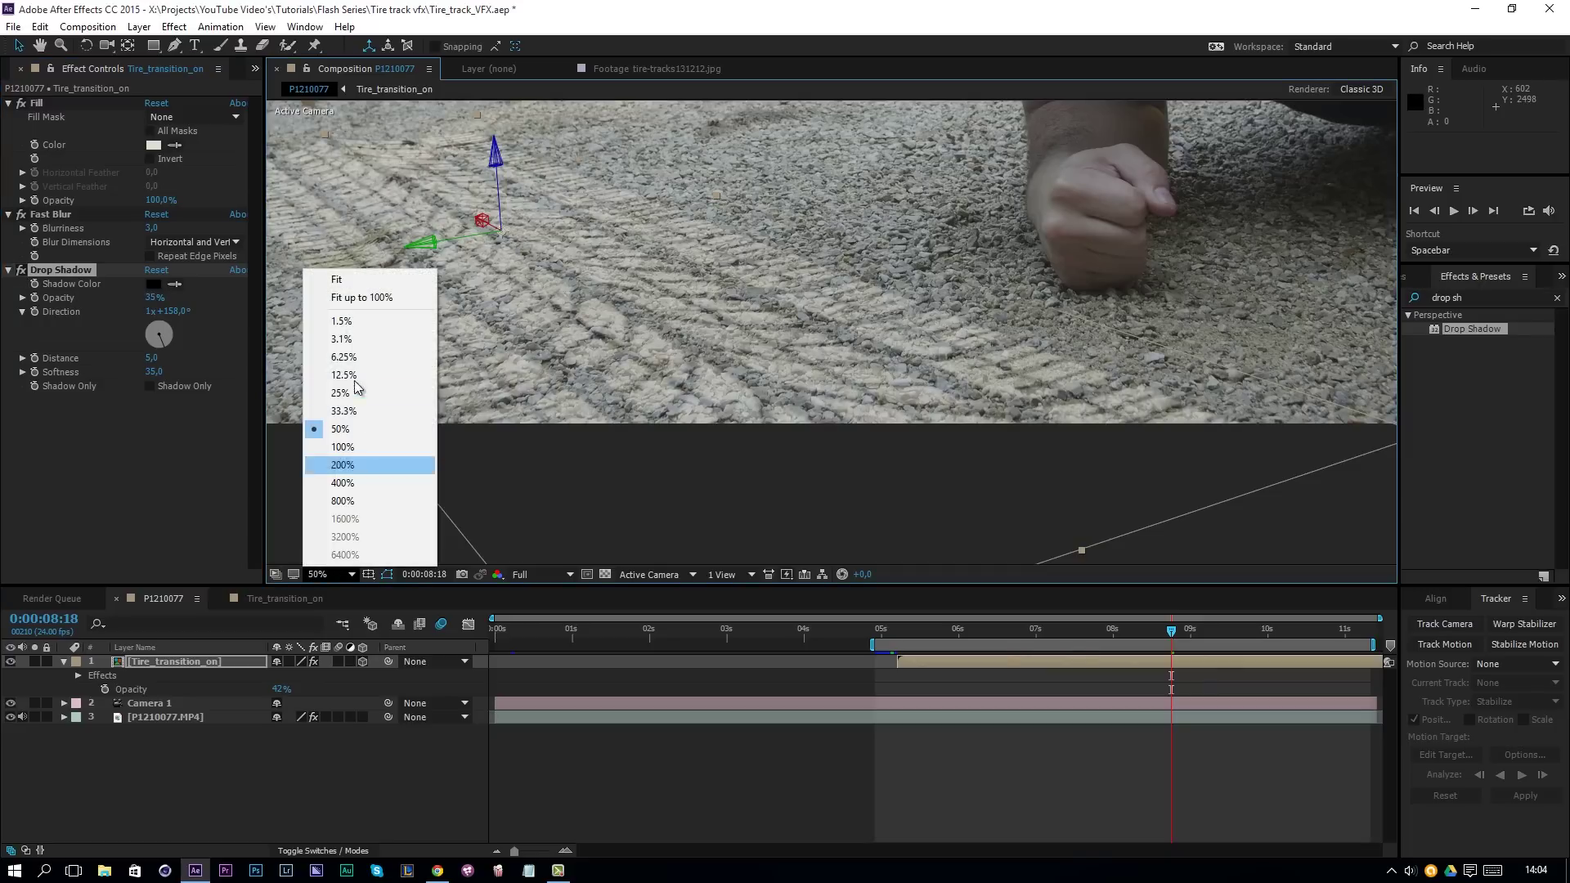
pyautogui.click(362, 298)
# - Scrub through the shot from 0:00:05:04 to review the shadowed tire tracks
pyautogui.click(931, 744)
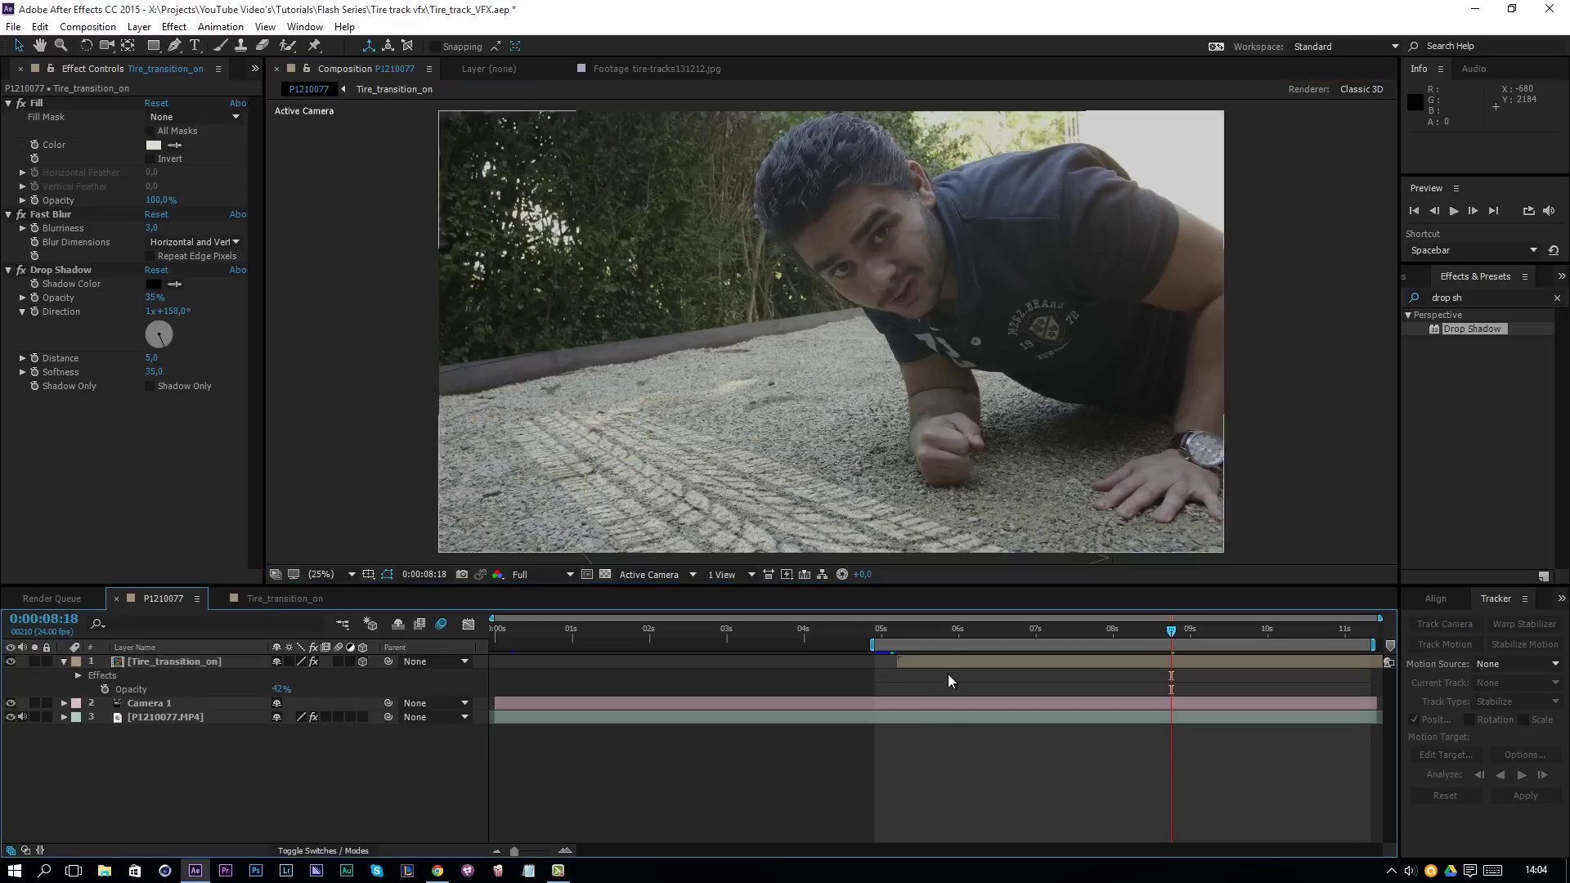
pyautogui.click(895, 632)
pyautogui.moveTo(897, 637); pyautogui.dragTo(1190, 631)
pyautogui.click(1171, 665)
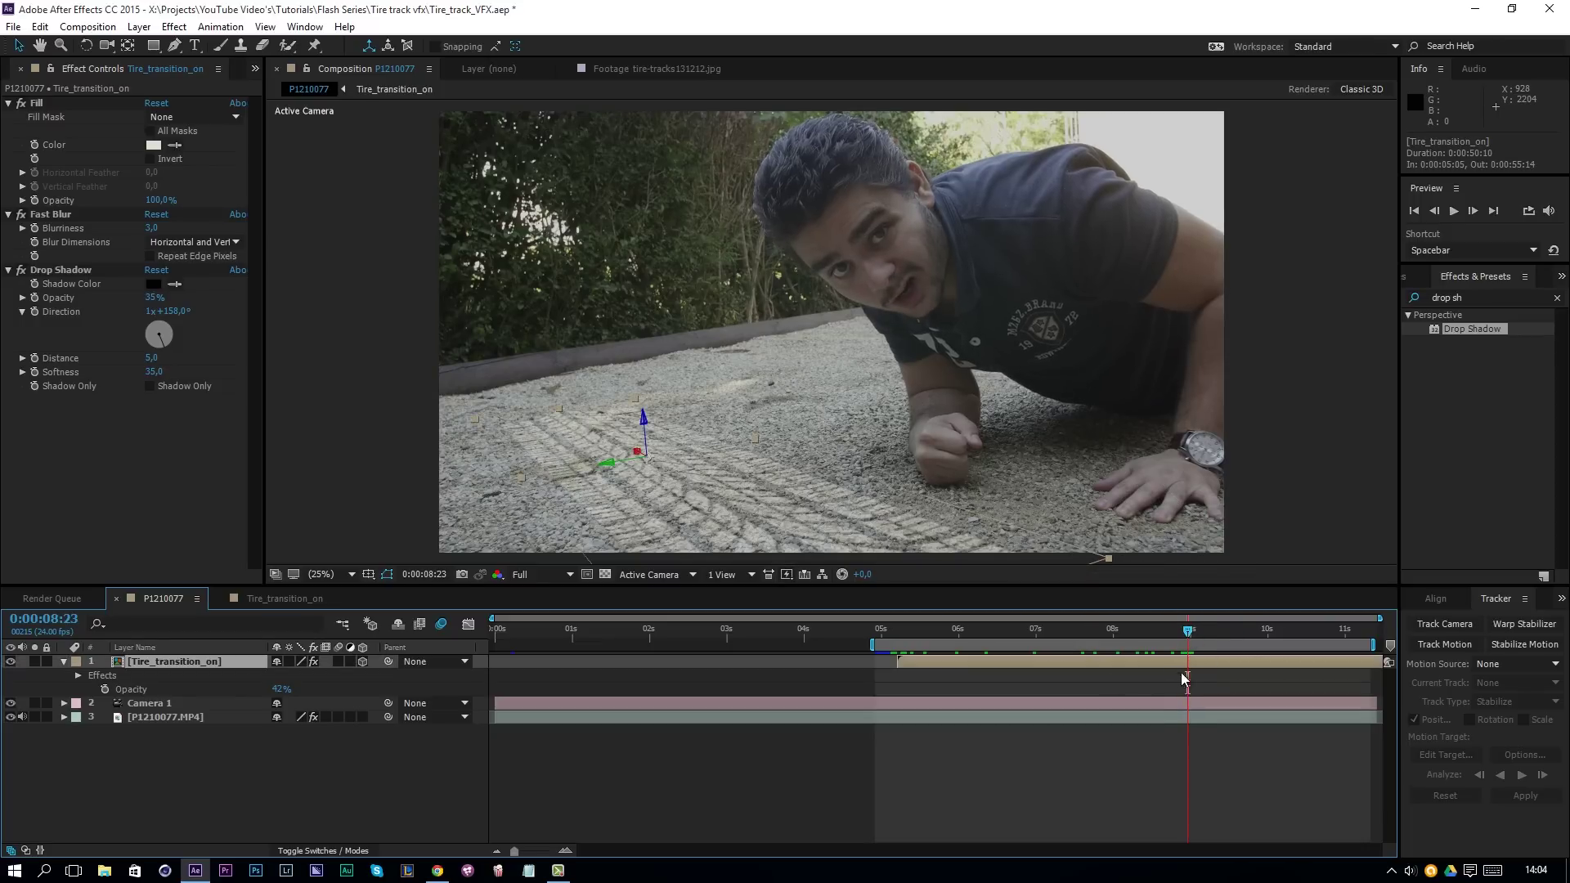
# - Keyframe the tire-track opacity from 42% down to 0% at 0:00:09:19 and apply Easy Ease
pyautogui.press('t')
pyautogui.press('t')
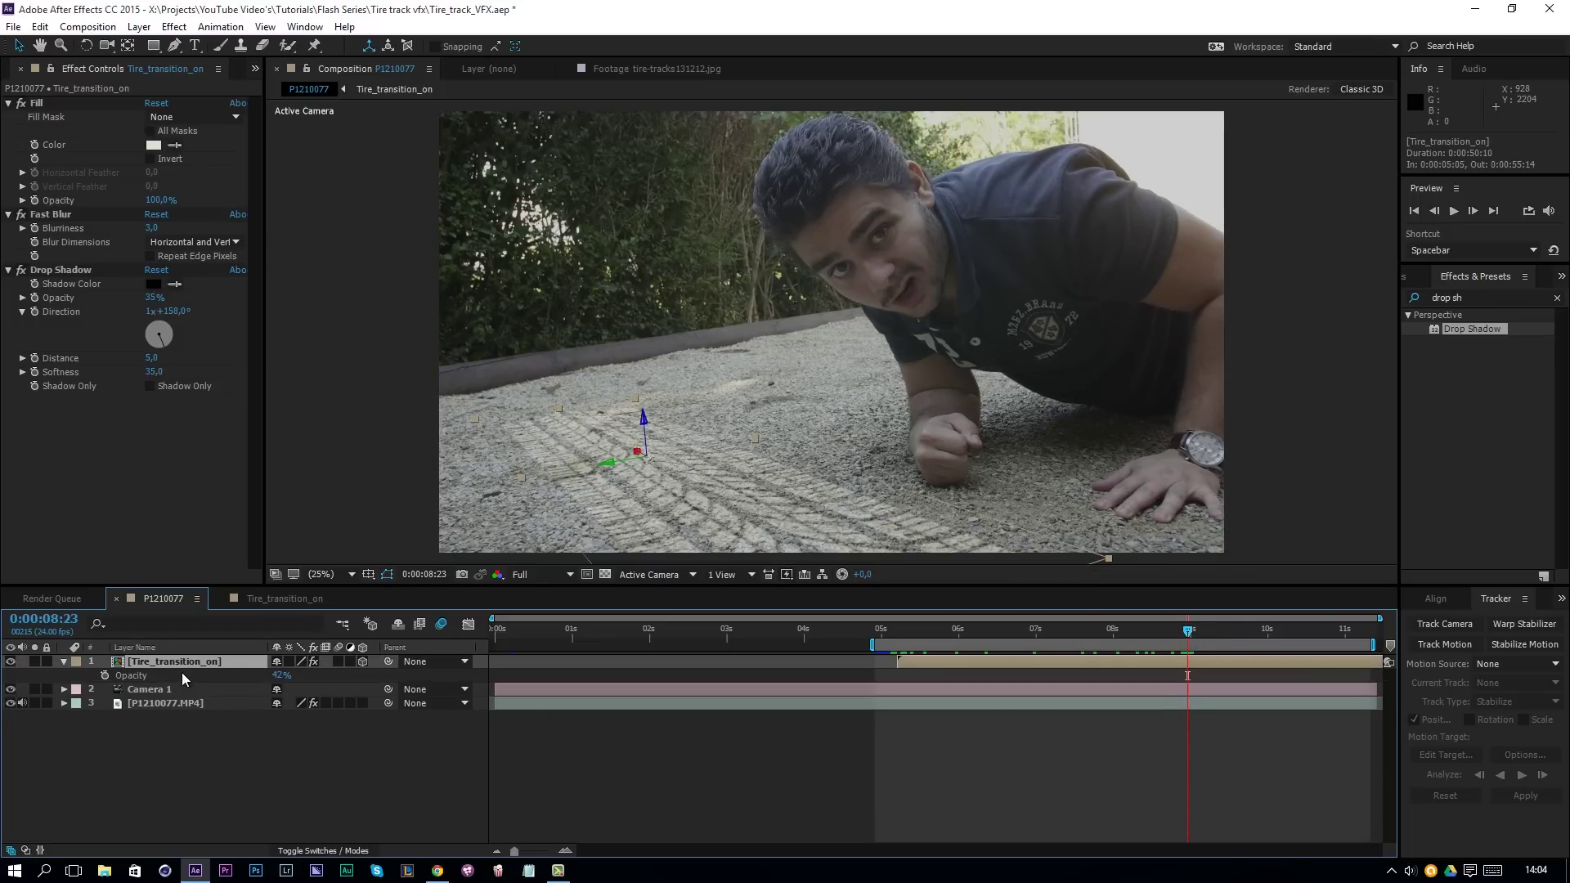
pyautogui.click(104, 674)
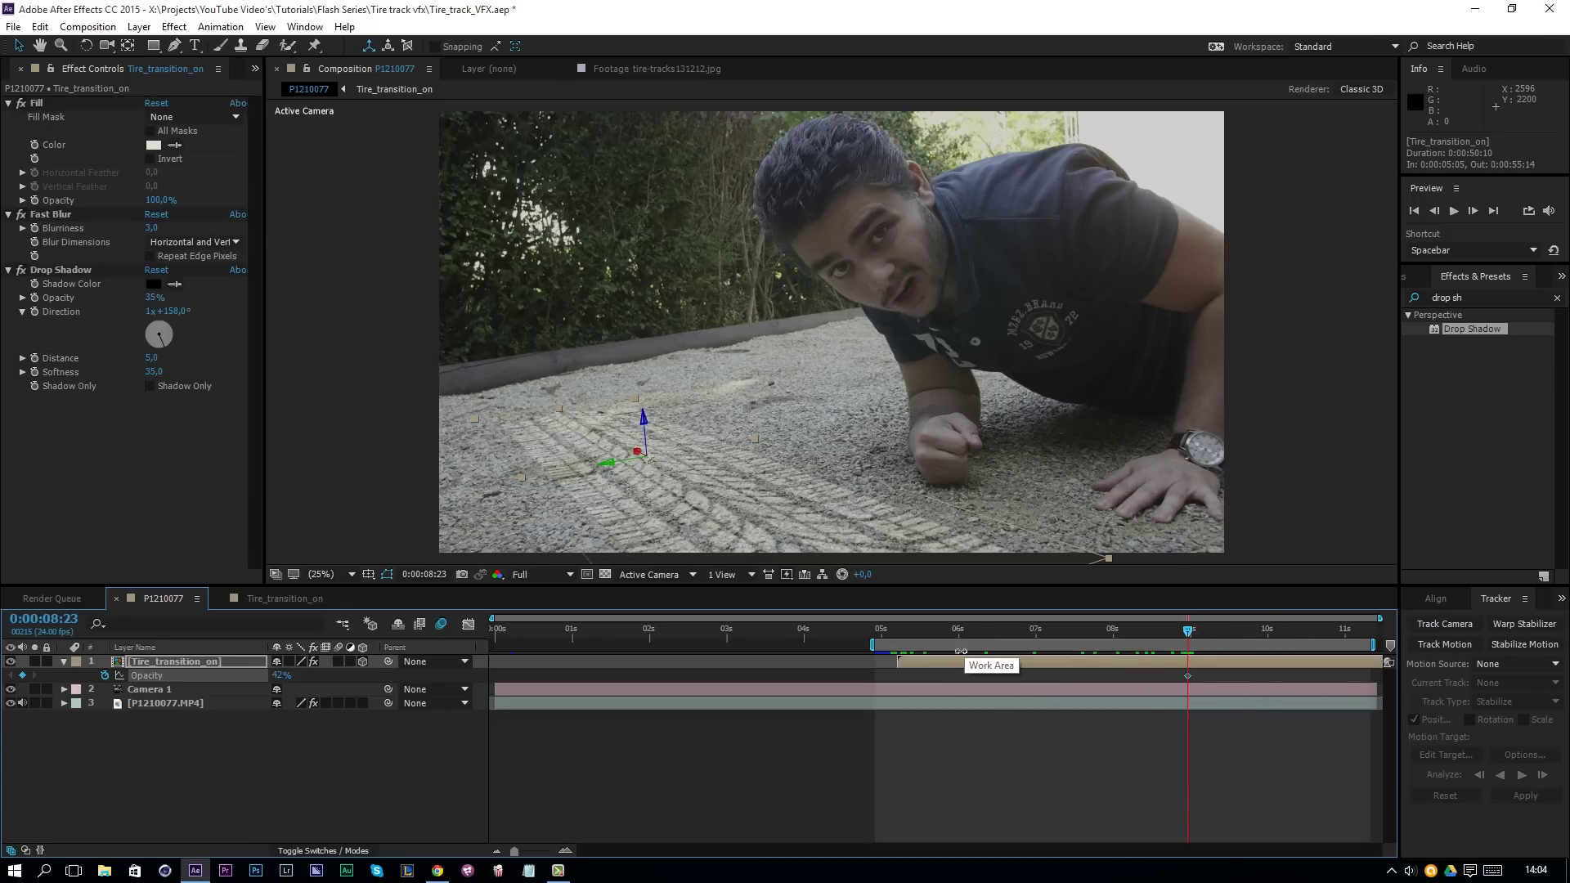
pyautogui.press('space')
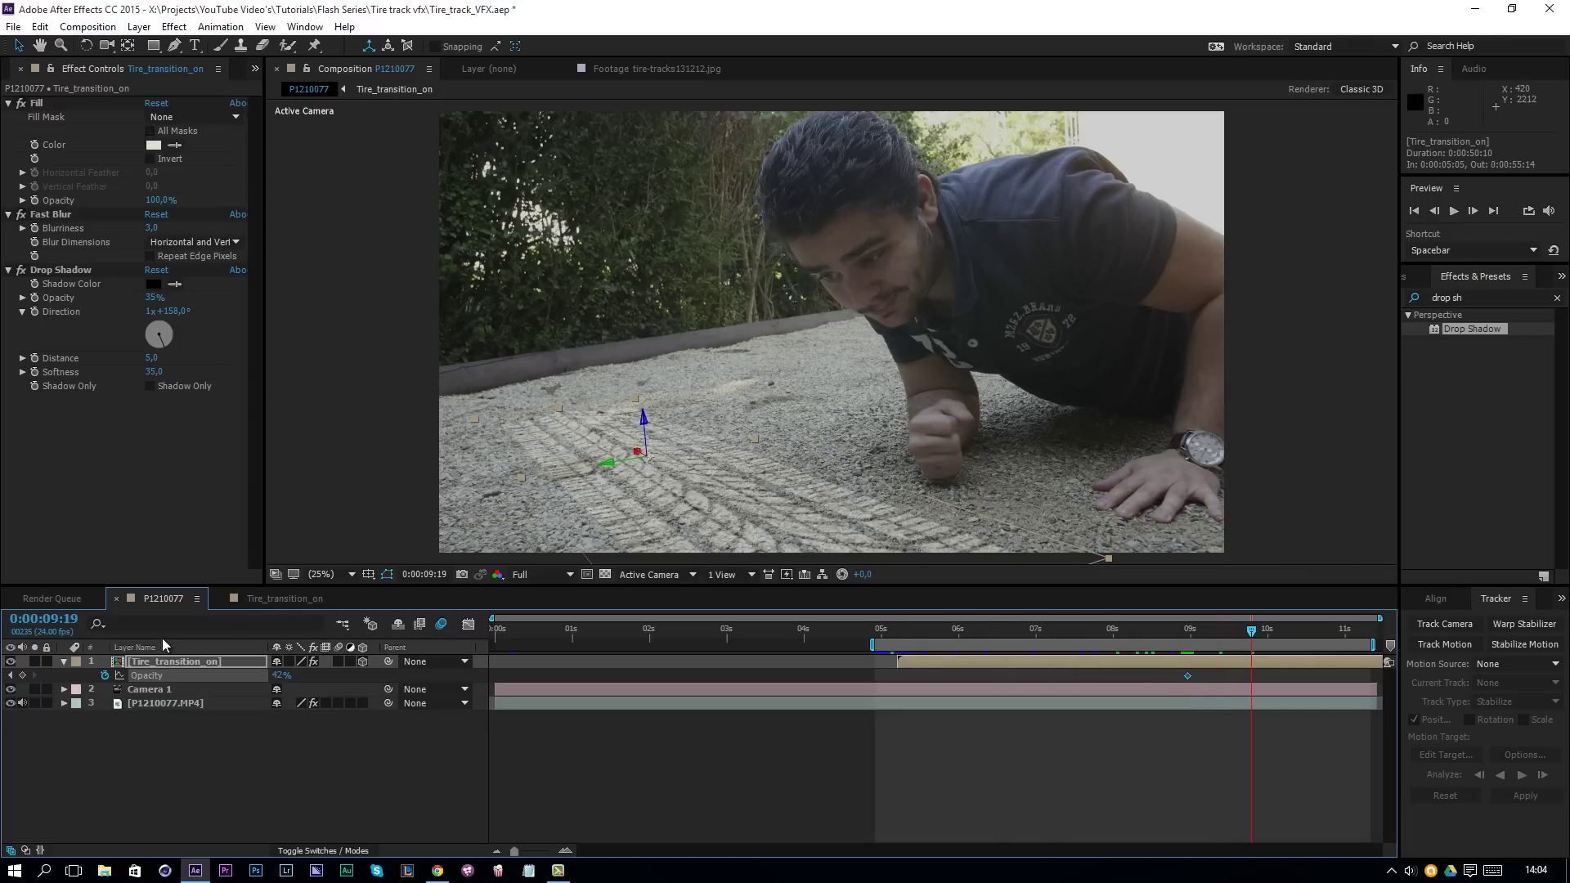
pyautogui.moveTo(273, 677); pyautogui.dragTo(237, 677)
pyautogui.moveTo(1248, 634); pyautogui.dragTo(1254, 679)
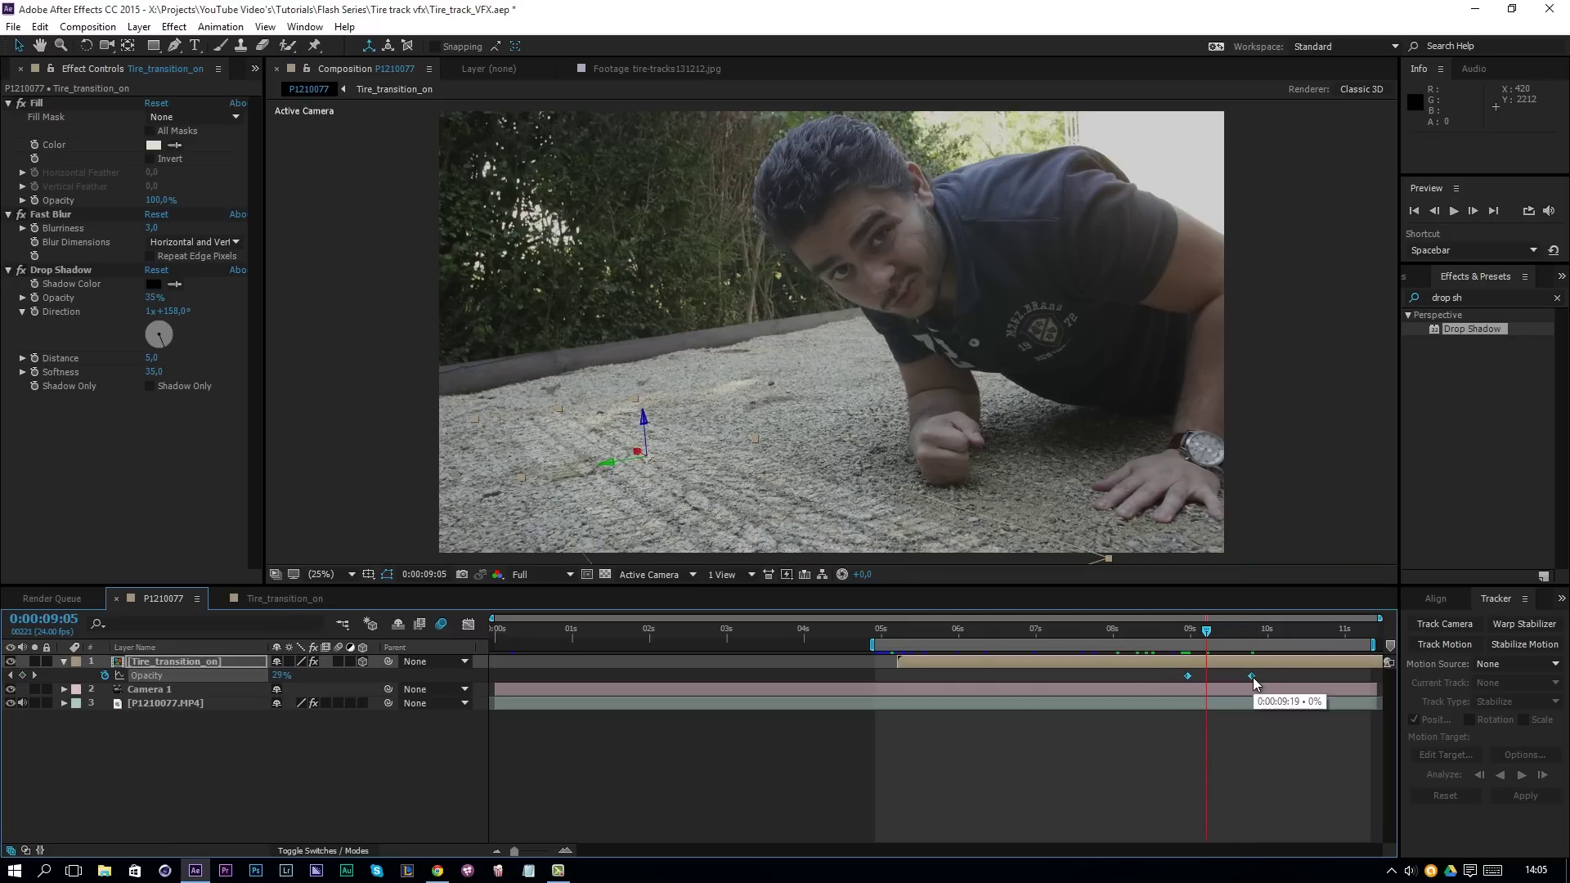
pyautogui.rightClick(1252, 677)
pyautogui.moveTo(1278, 668)
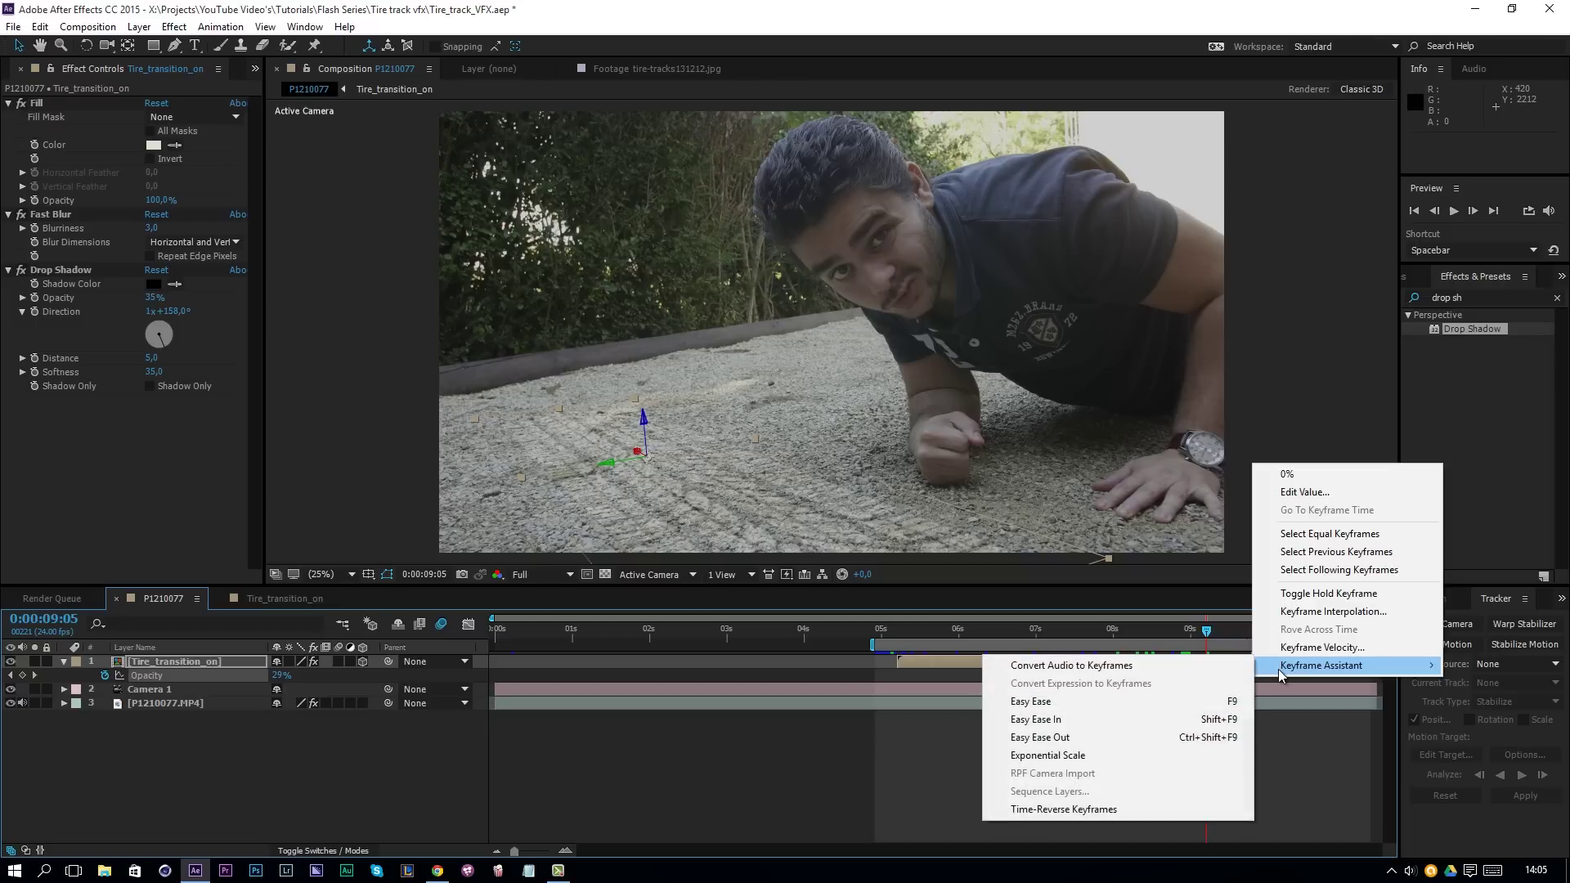
pyautogui.click(1036, 705)
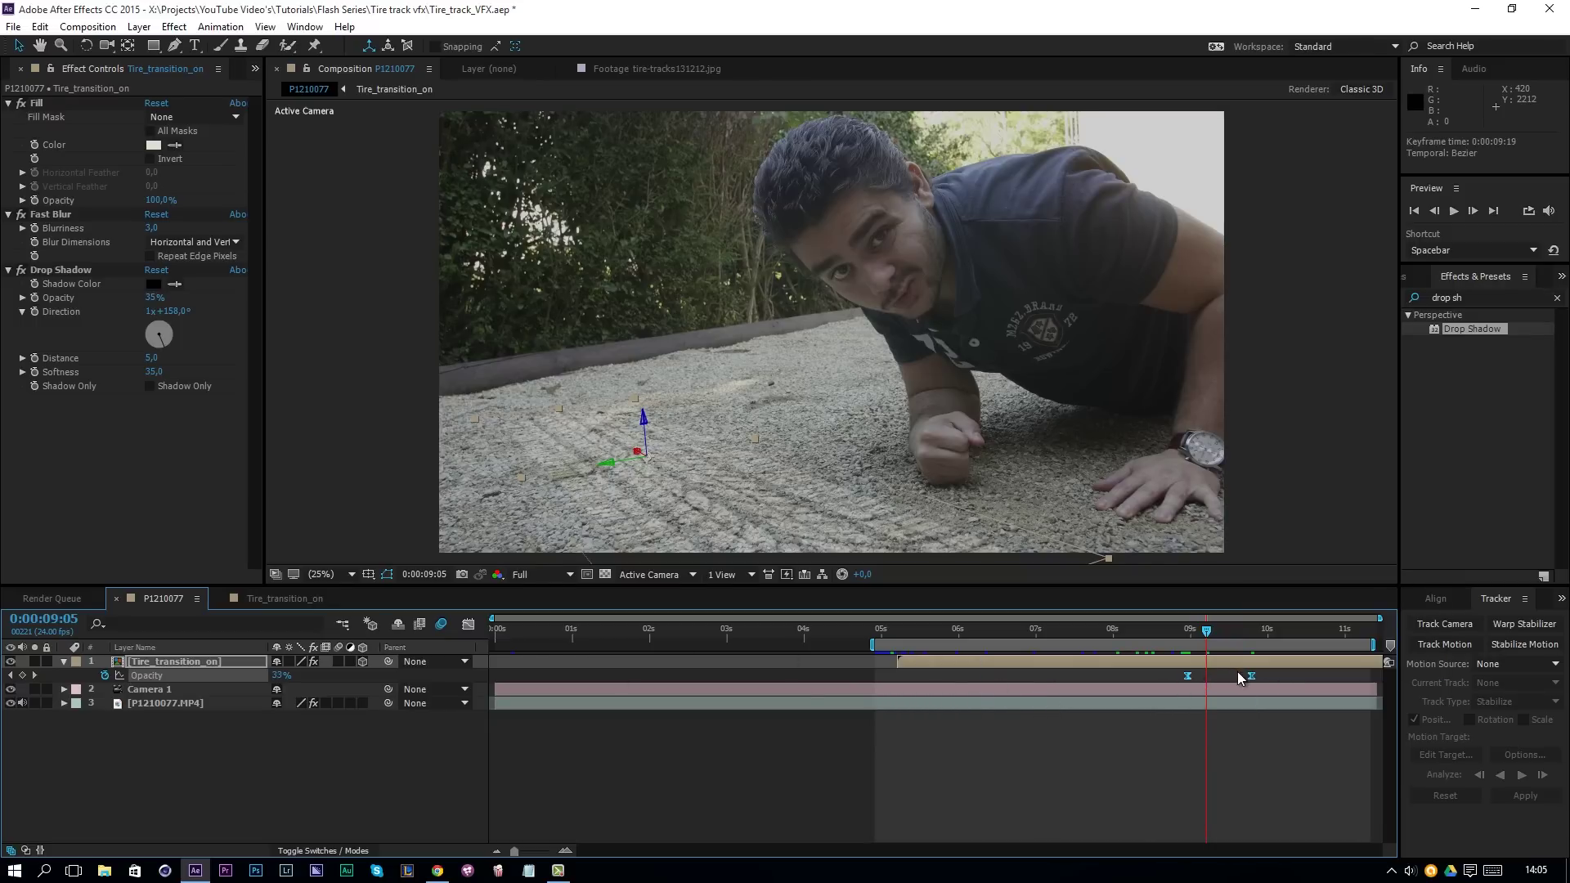
# - In the speed graph, extend both opacity keyframes' influence to about 54%, then scrub the fade
pyautogui.click(466, 625)
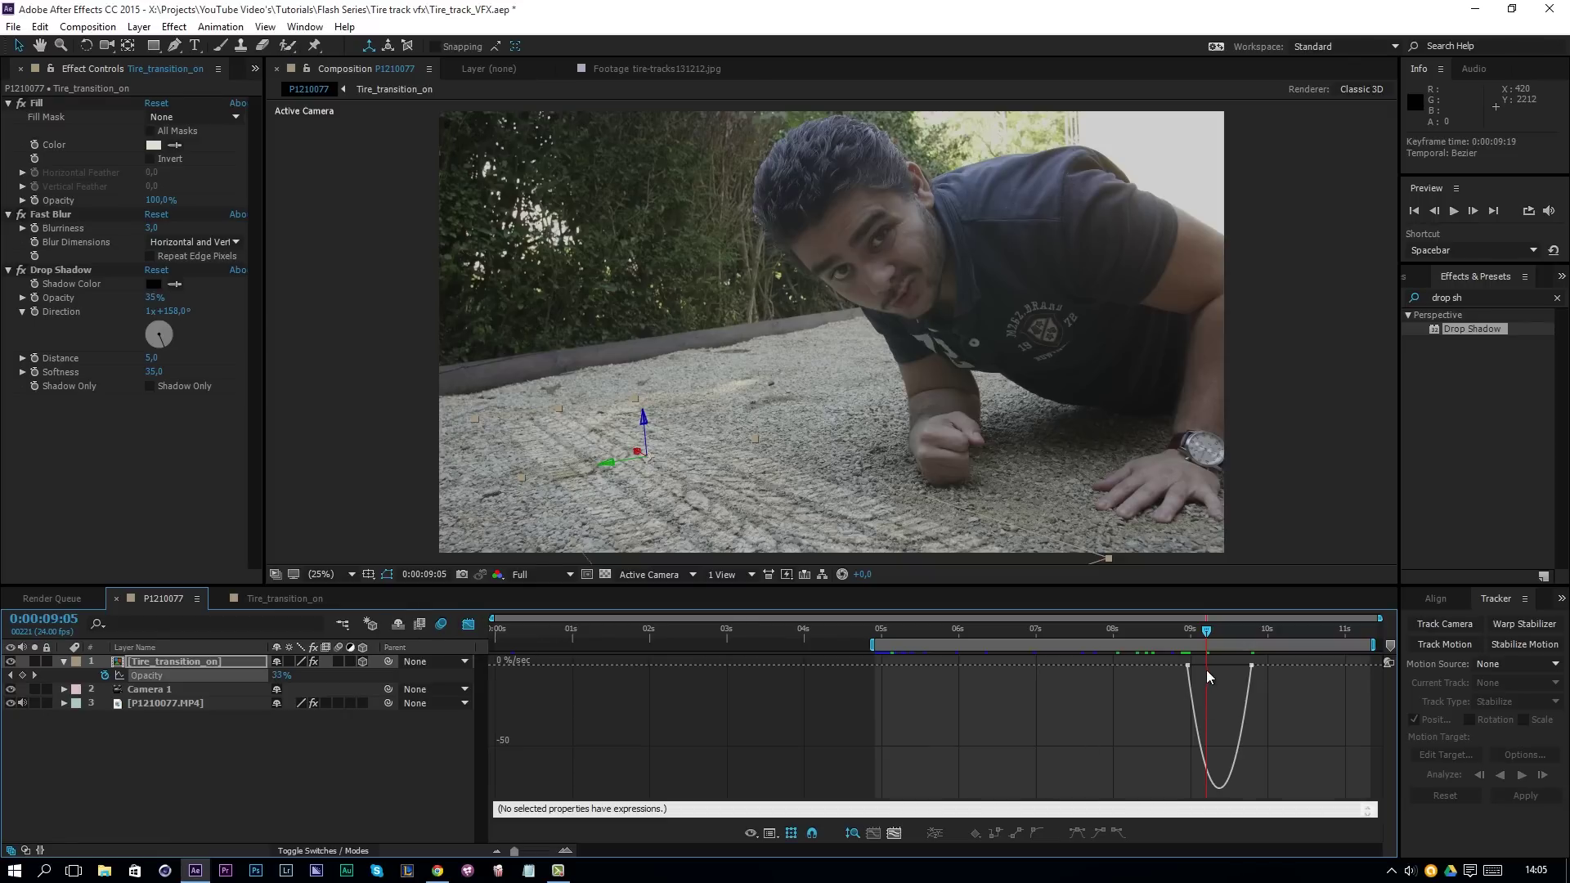
pyautogui.moveTo(1188, 666)
pyautogui.moveTo(1242, 738)
pyautogui.moveTo(1149, 679); pyautogui.dragTo(1219, 650)
pyautogui.click(1194, 631)
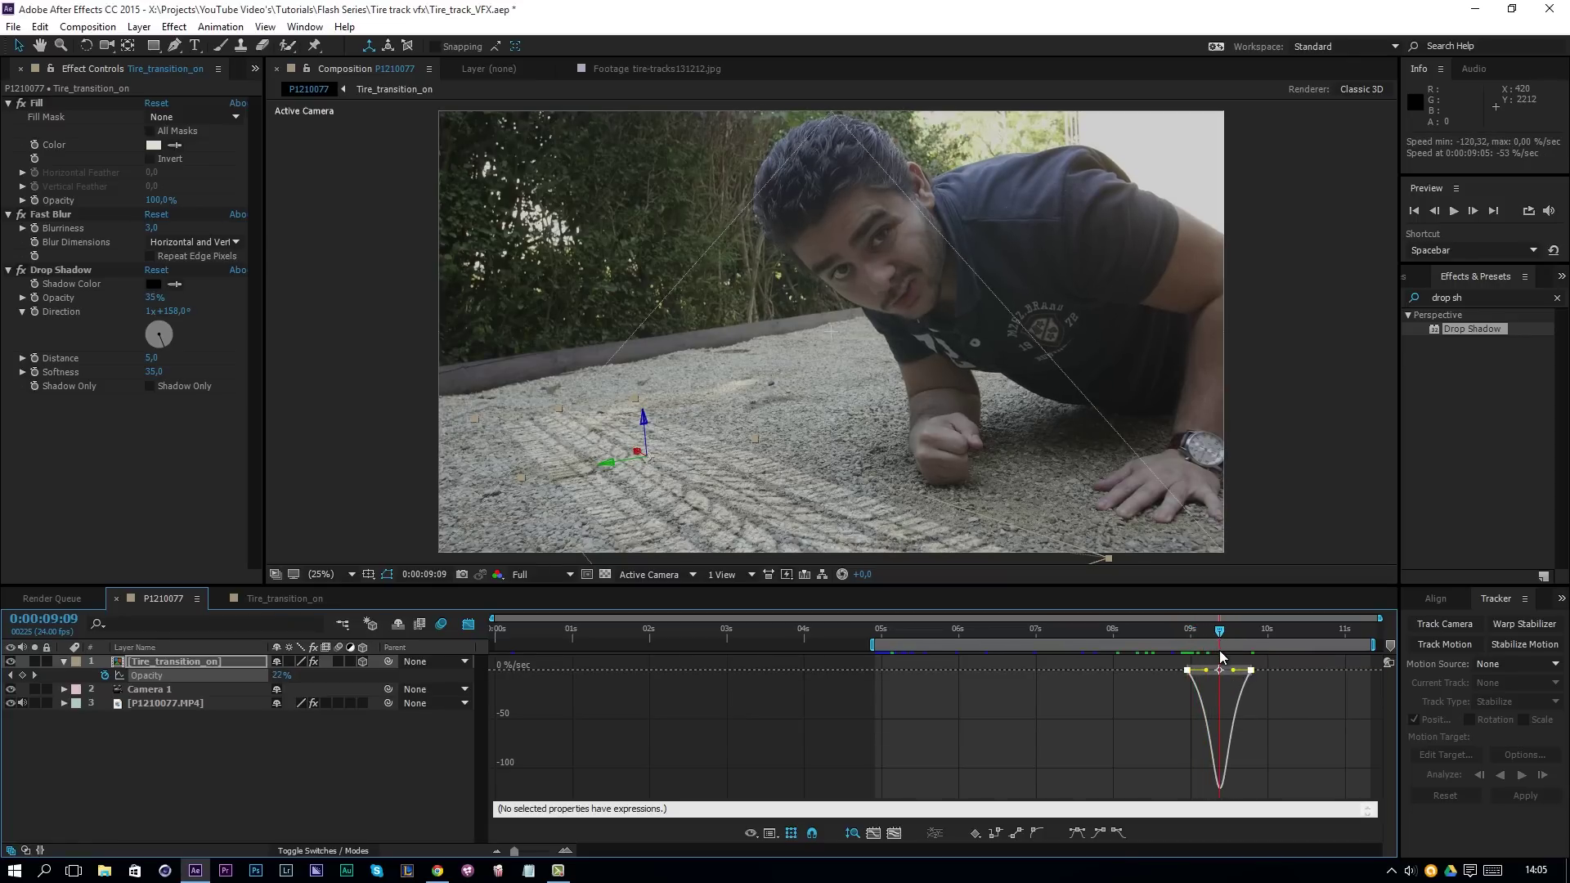
pyautogui.click(471, 625)
pyautogui.click(1156, 763)
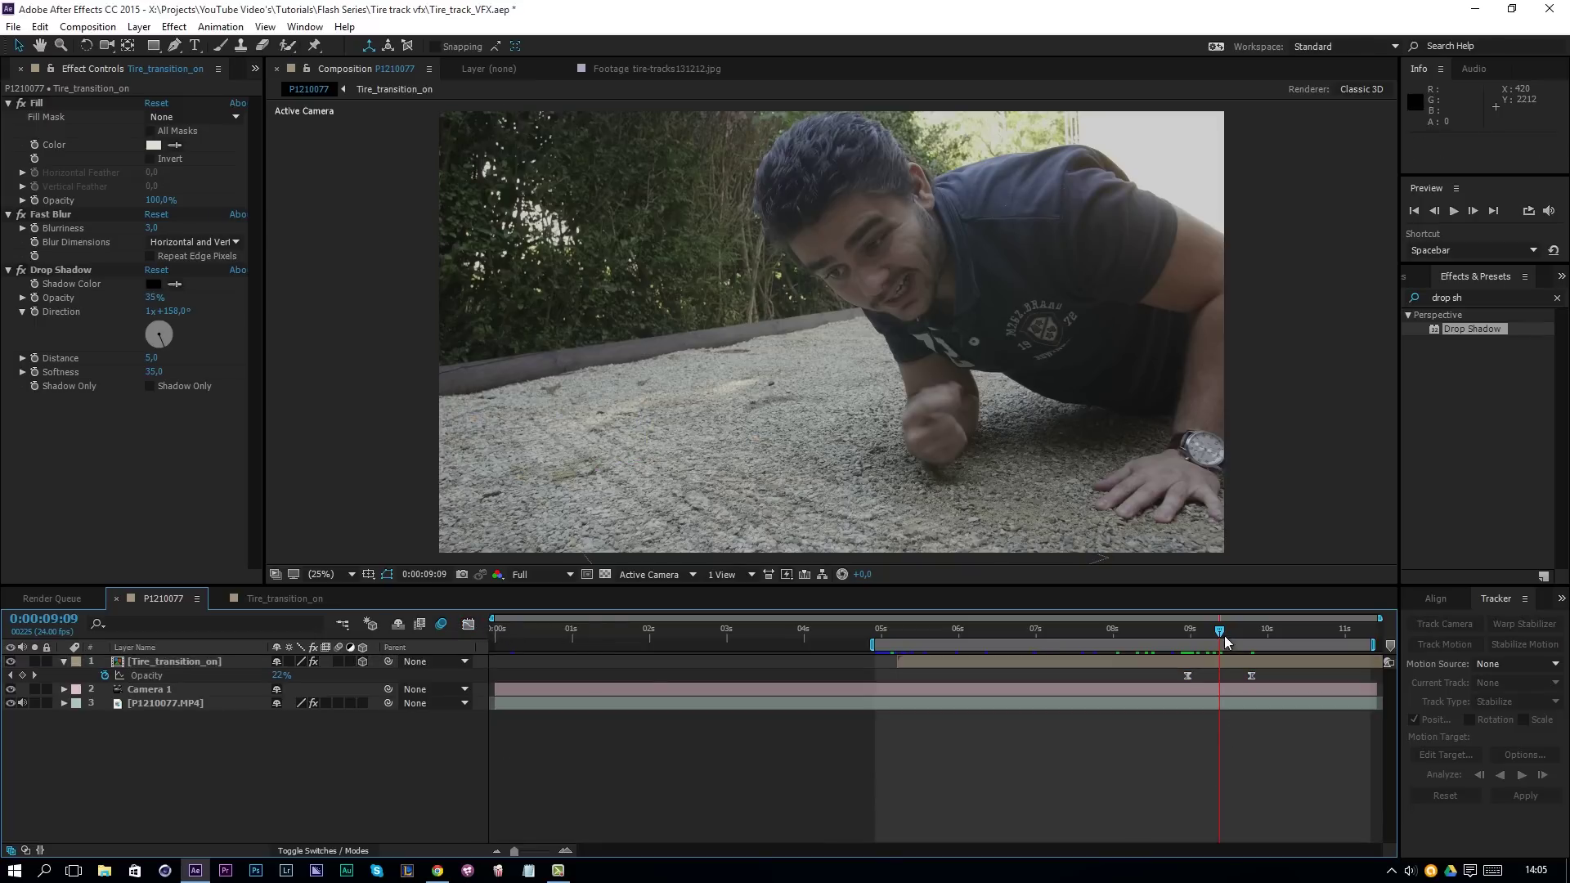
pyautogui.moveTo(1218, 632); pyautogui.dragTo(1242, 671)
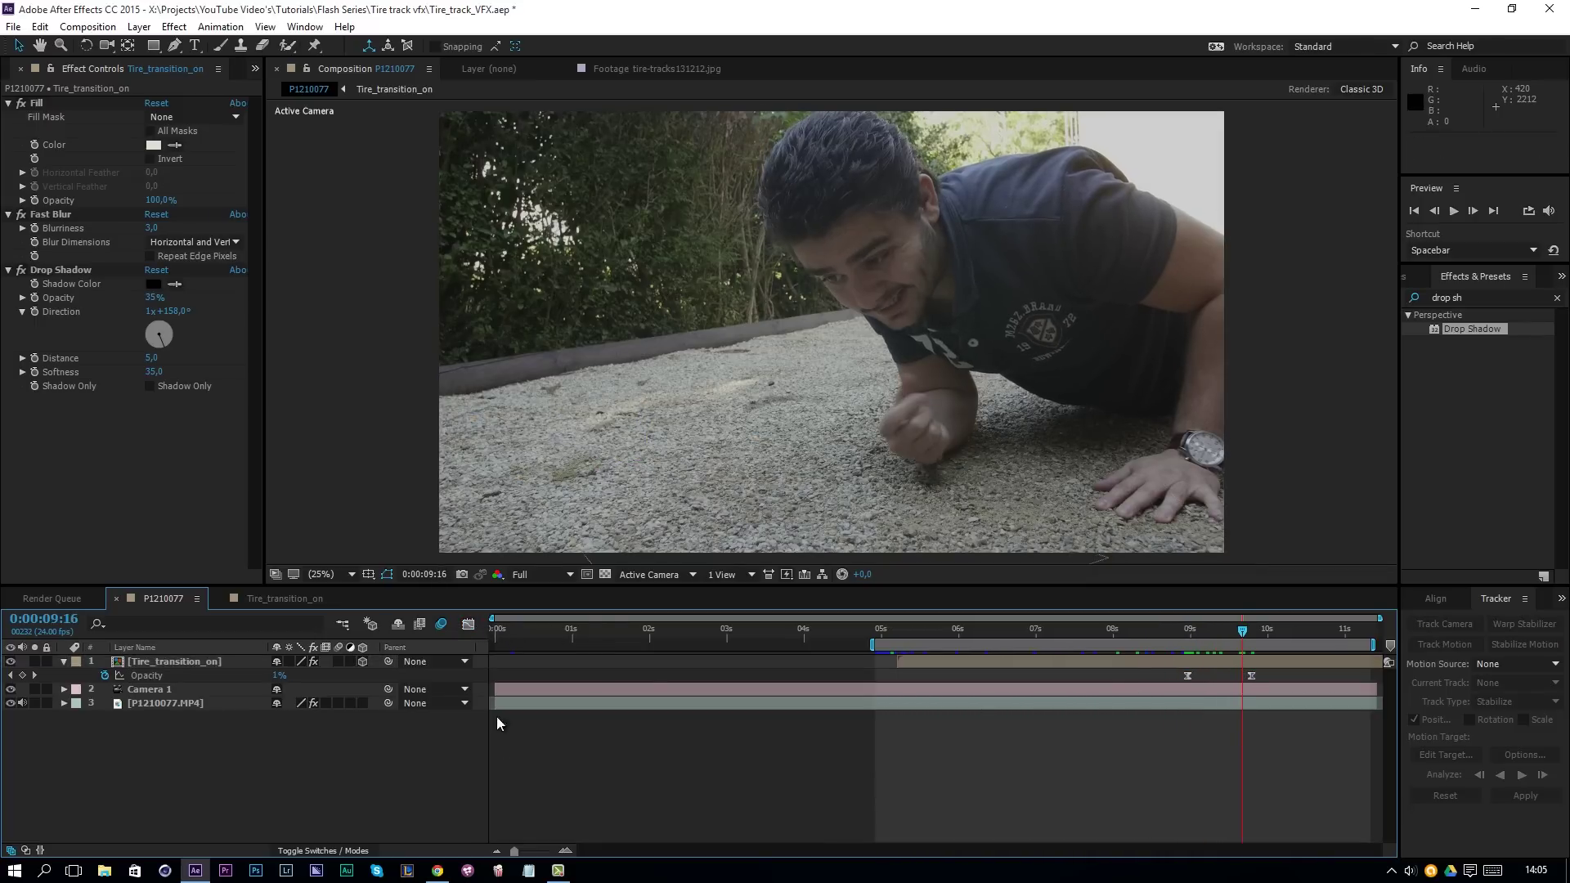
# - Create a new text layer reading 'pretty cool effect'
pyautogui.rightClick(177, 764)
pyautogui.moveTo(230, 606)
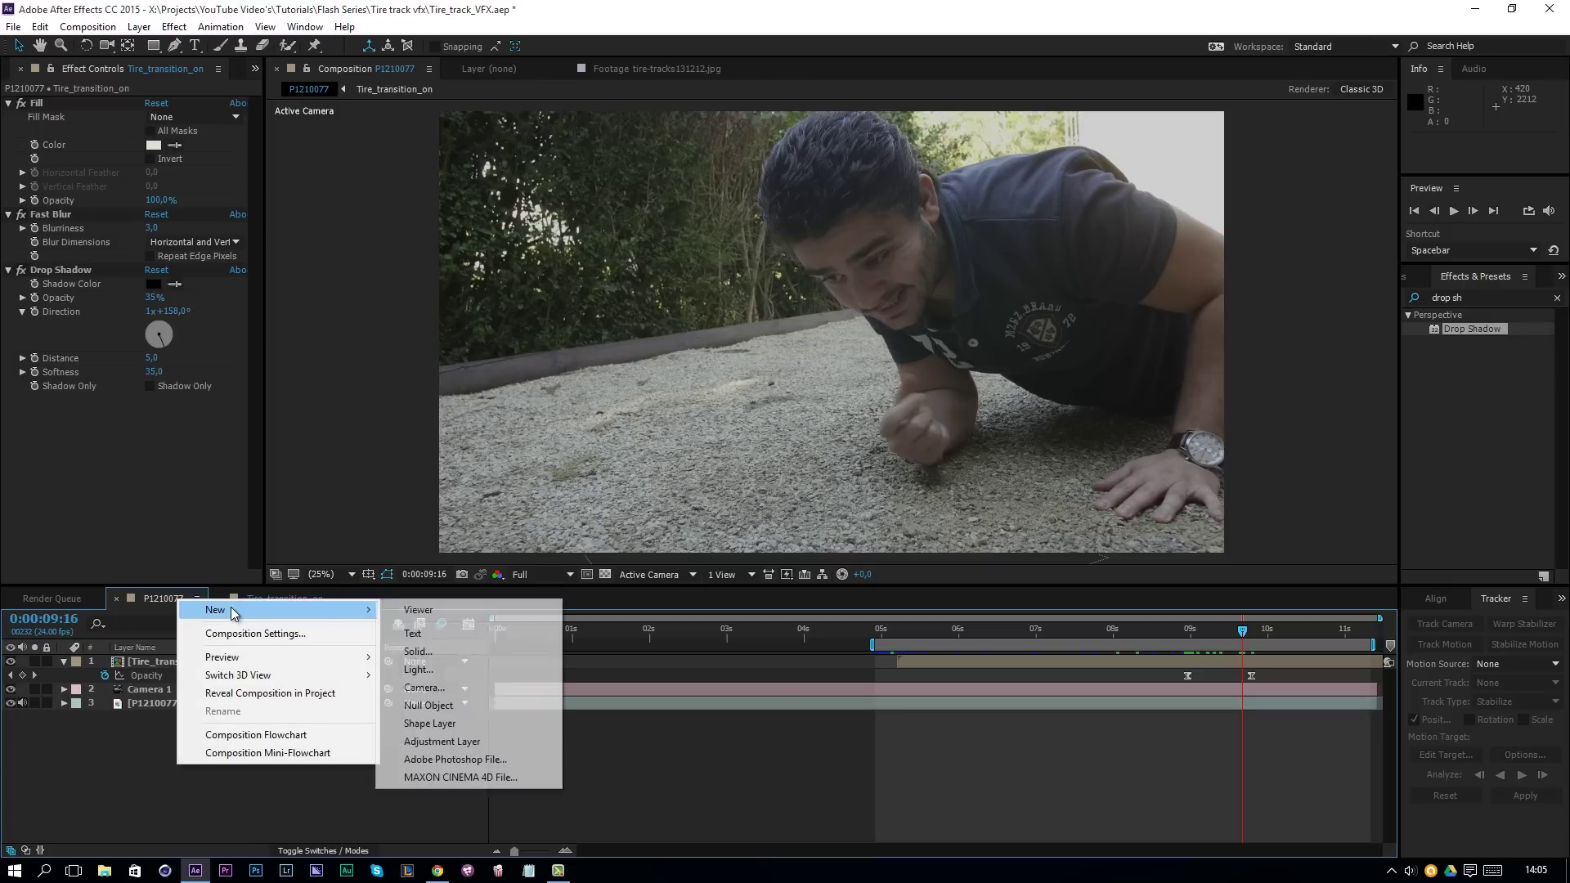
pyautogui.click(433, 634)
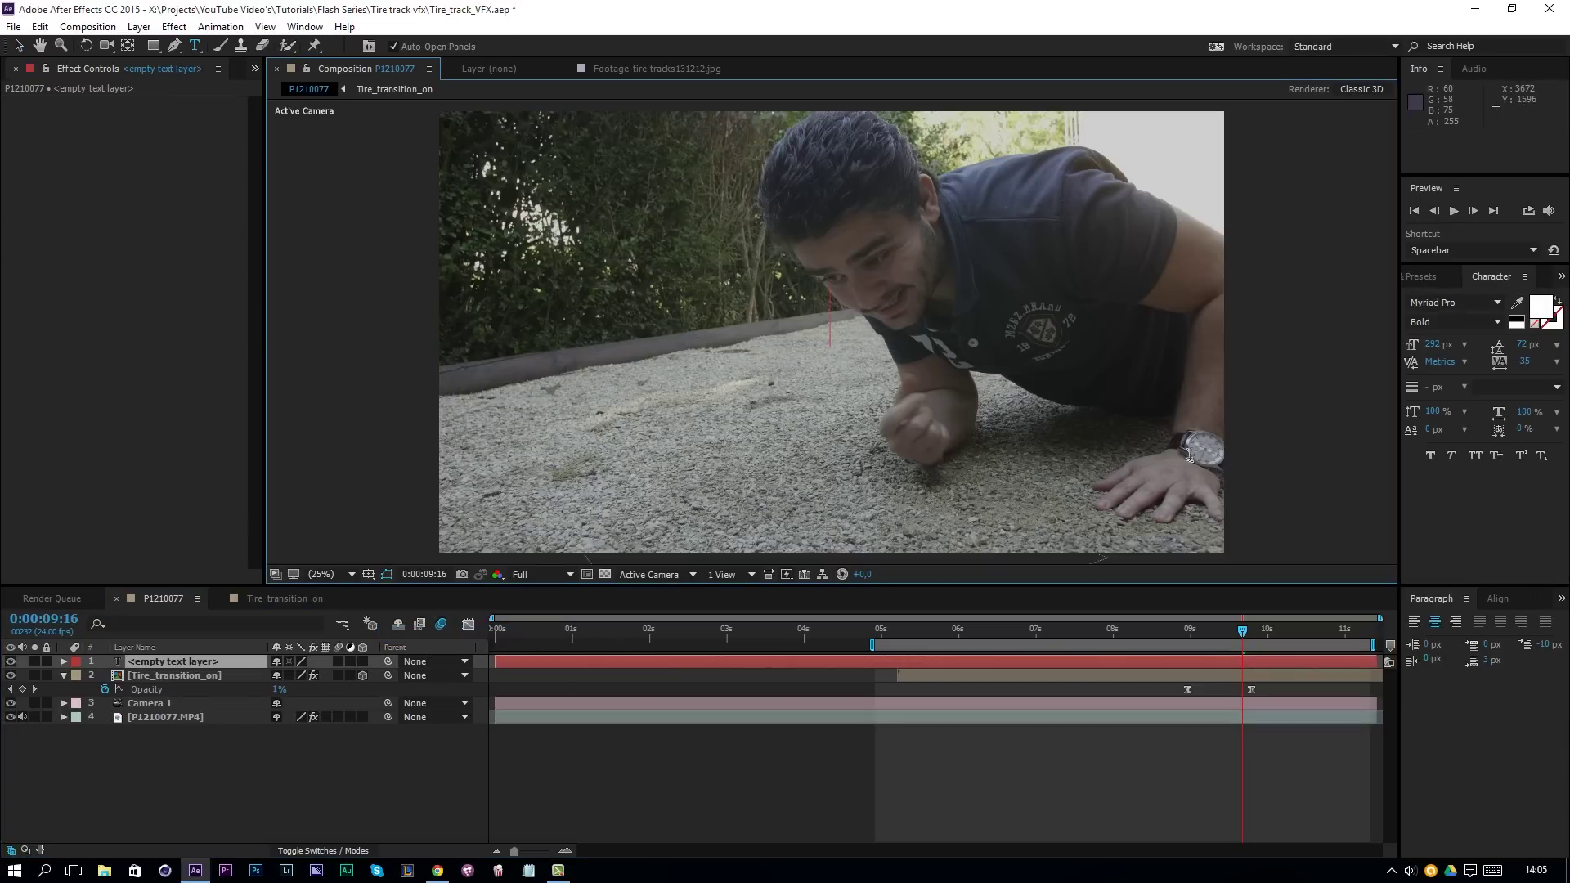
pyautogui.write('pretty cool ef')
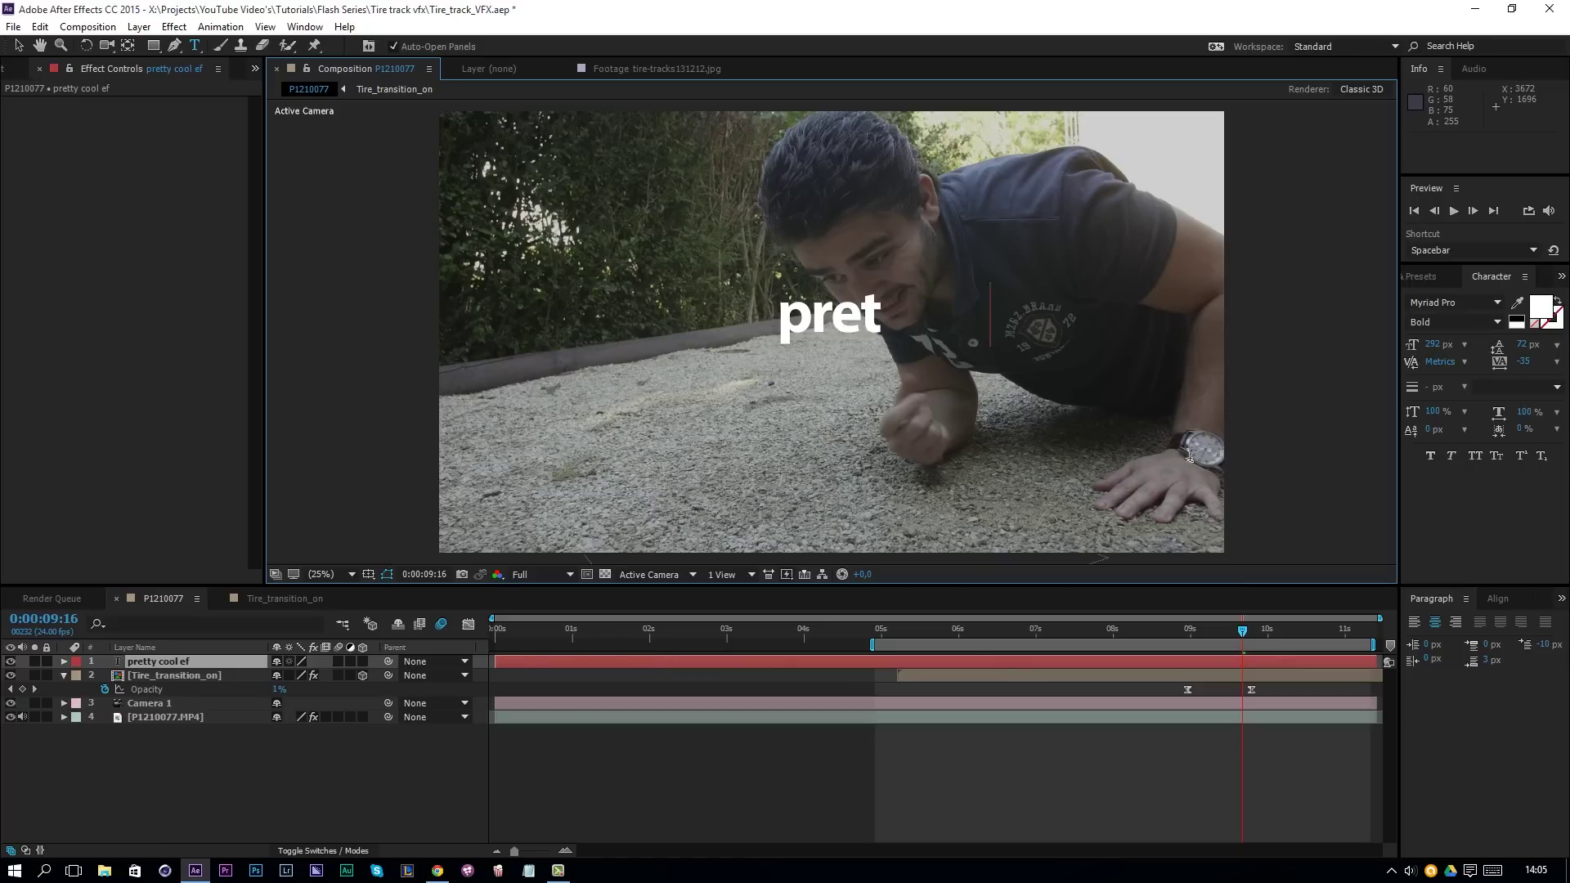
pyautogui.write('fect')
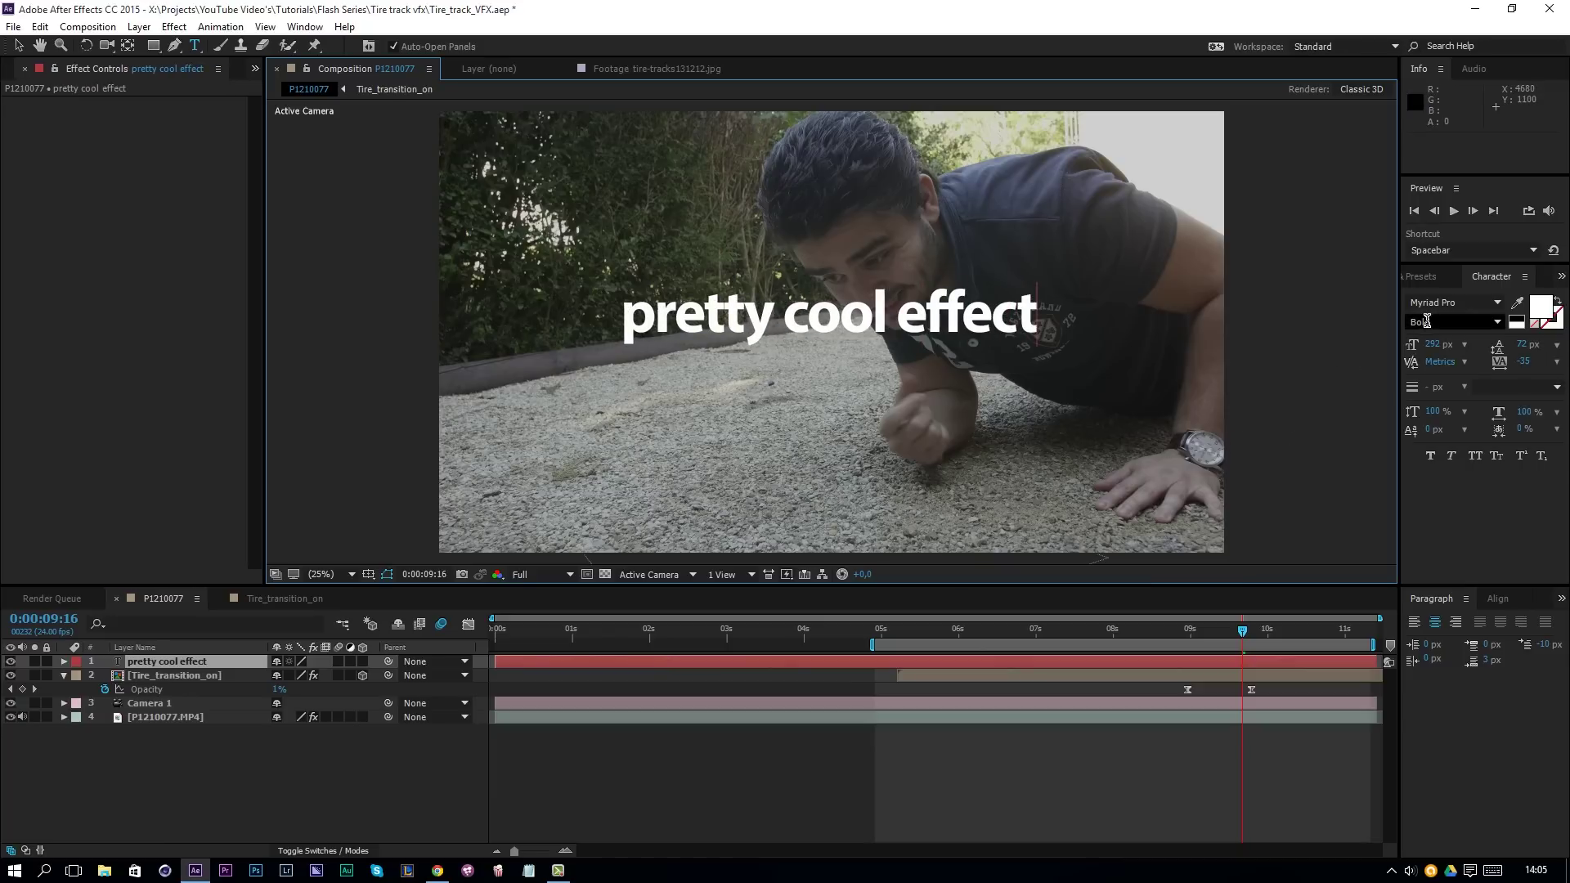
# - Set the text to Myriad Pro Semibold and make the layer 3D
pyautogui.click(1496, 321)
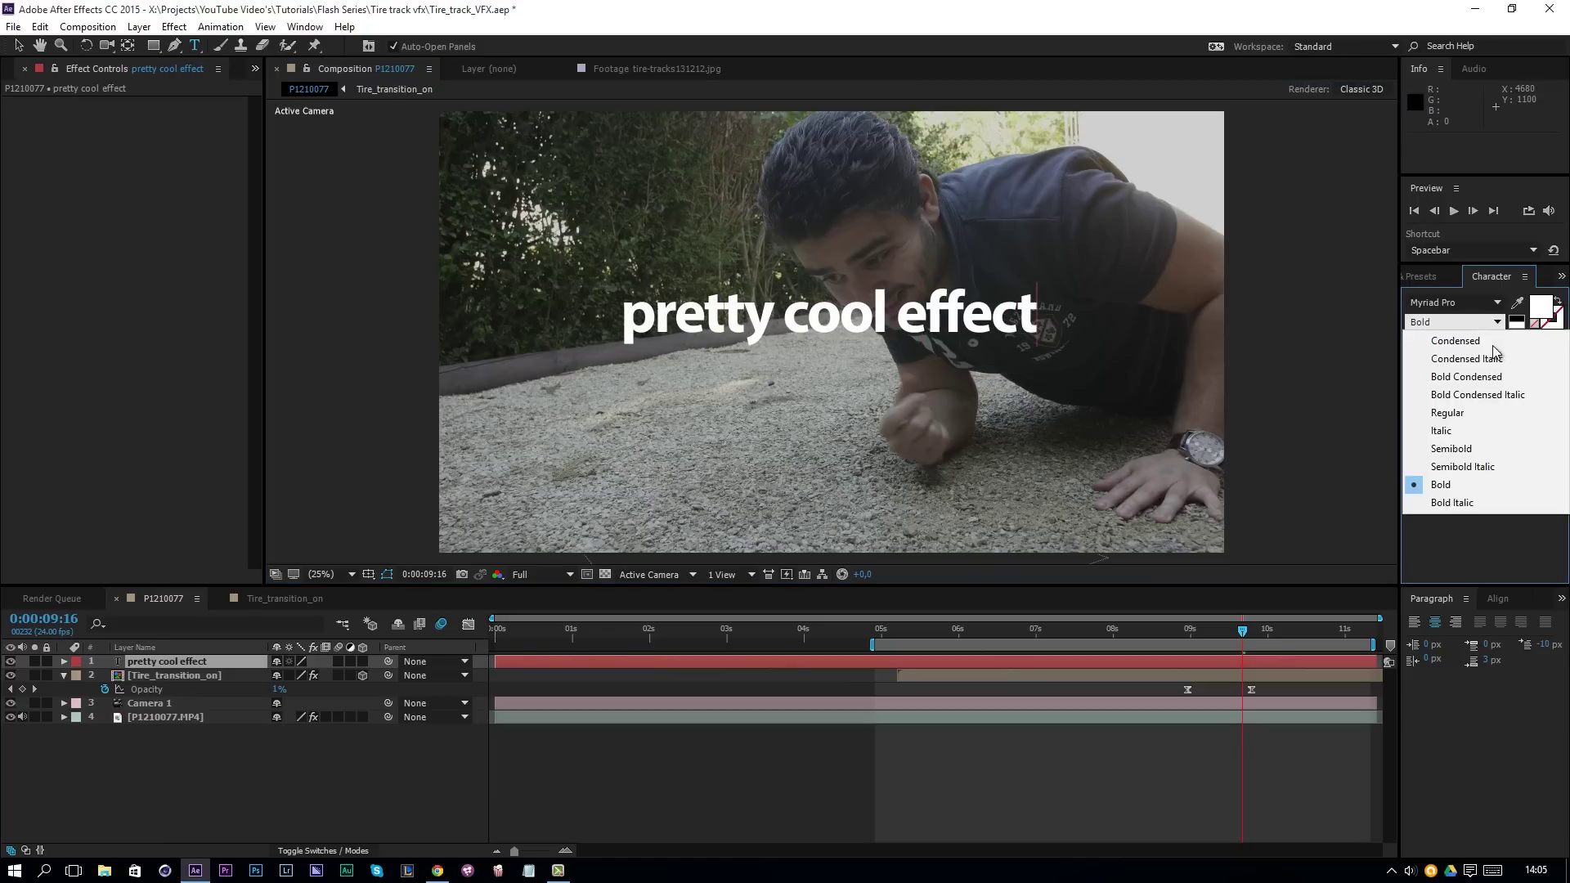
pyautogui.click(1470, 451)
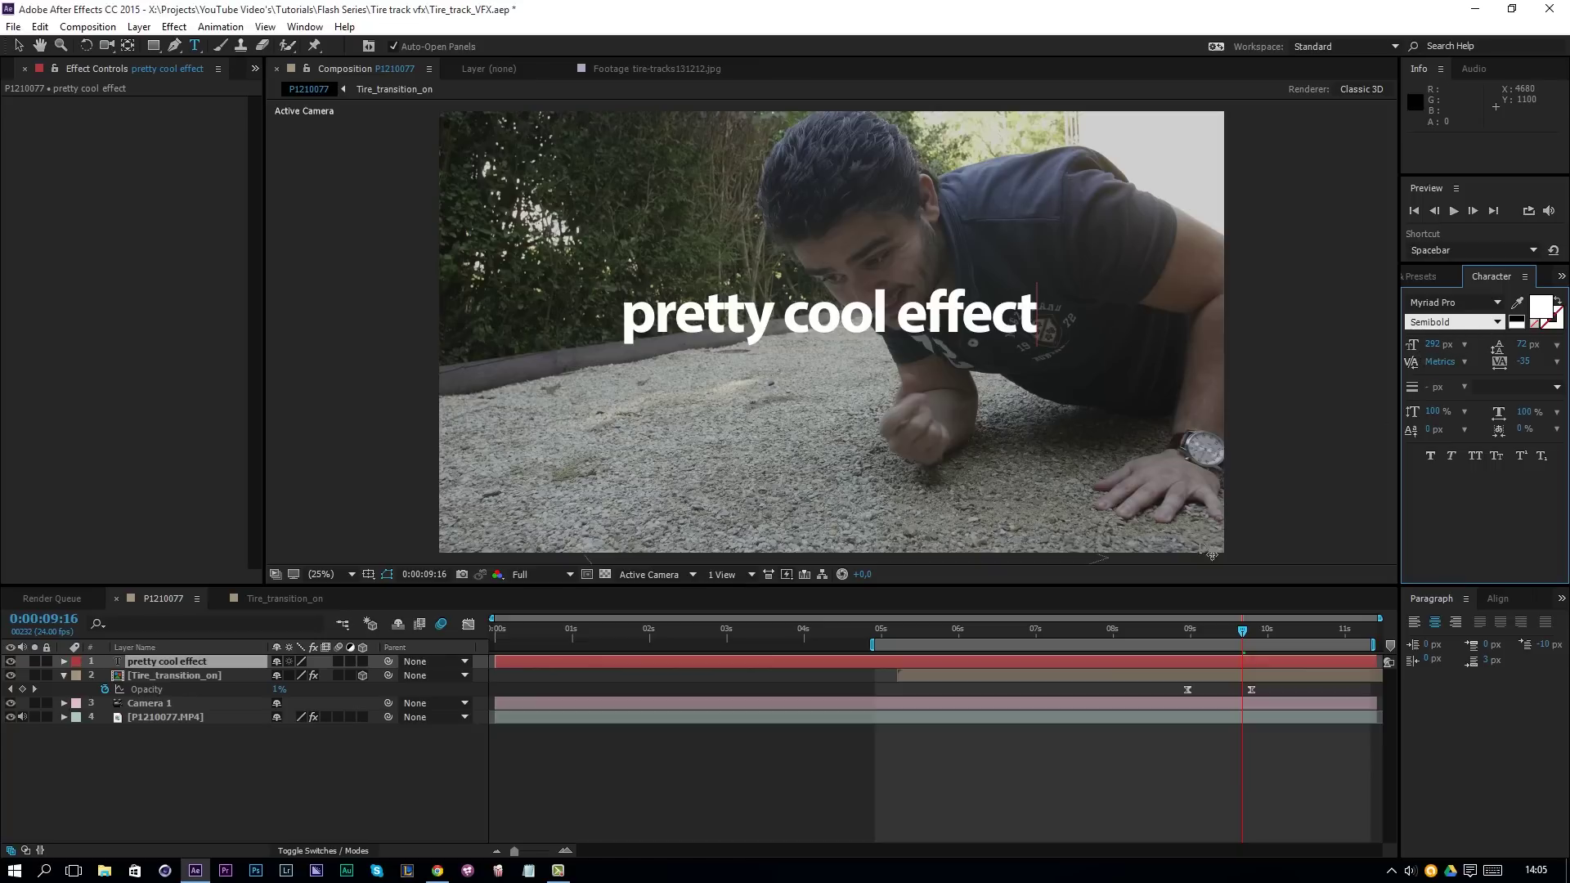
pyautogui.doubleClick(830, 315)
pyautogui.click(1500, 320)
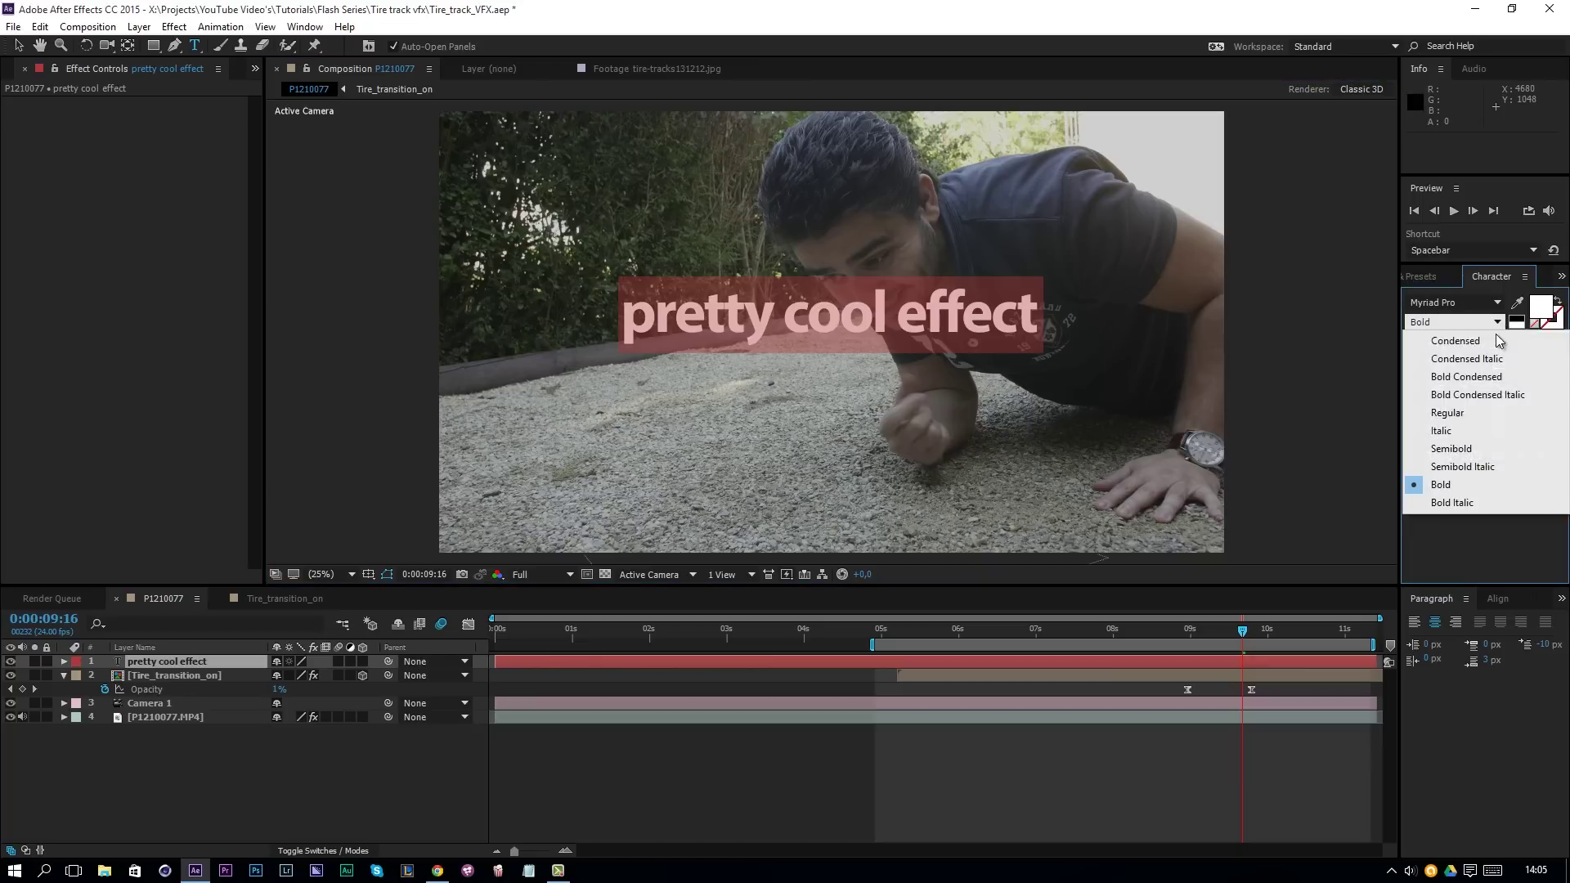
pyautogui.click(1452, 448)
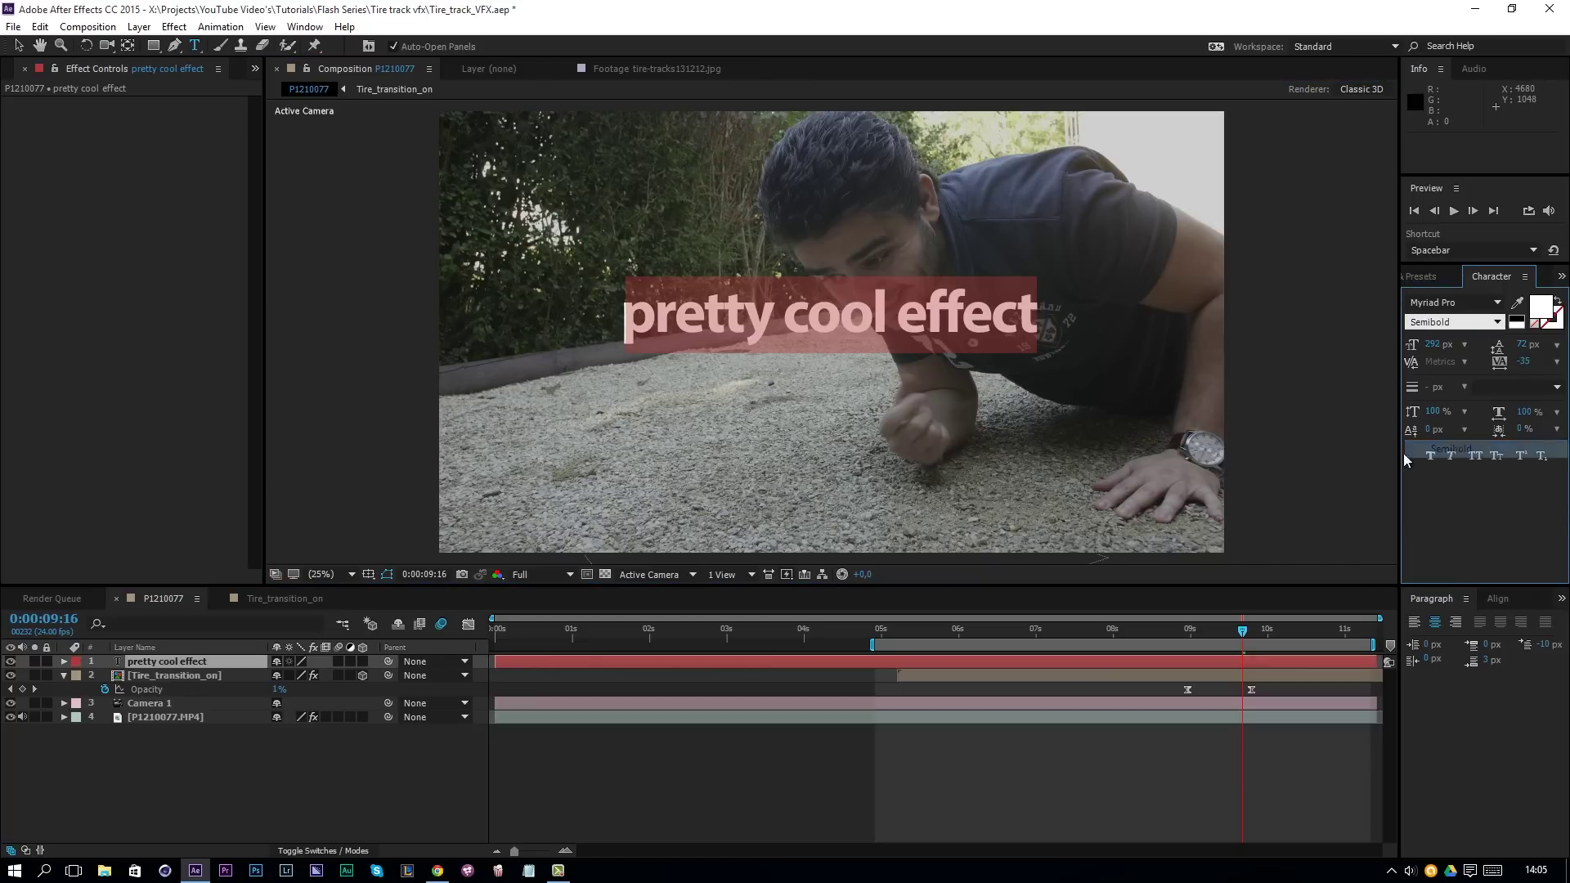
pyautogui.click(17, 49)
pyautogui.click(363, 661)
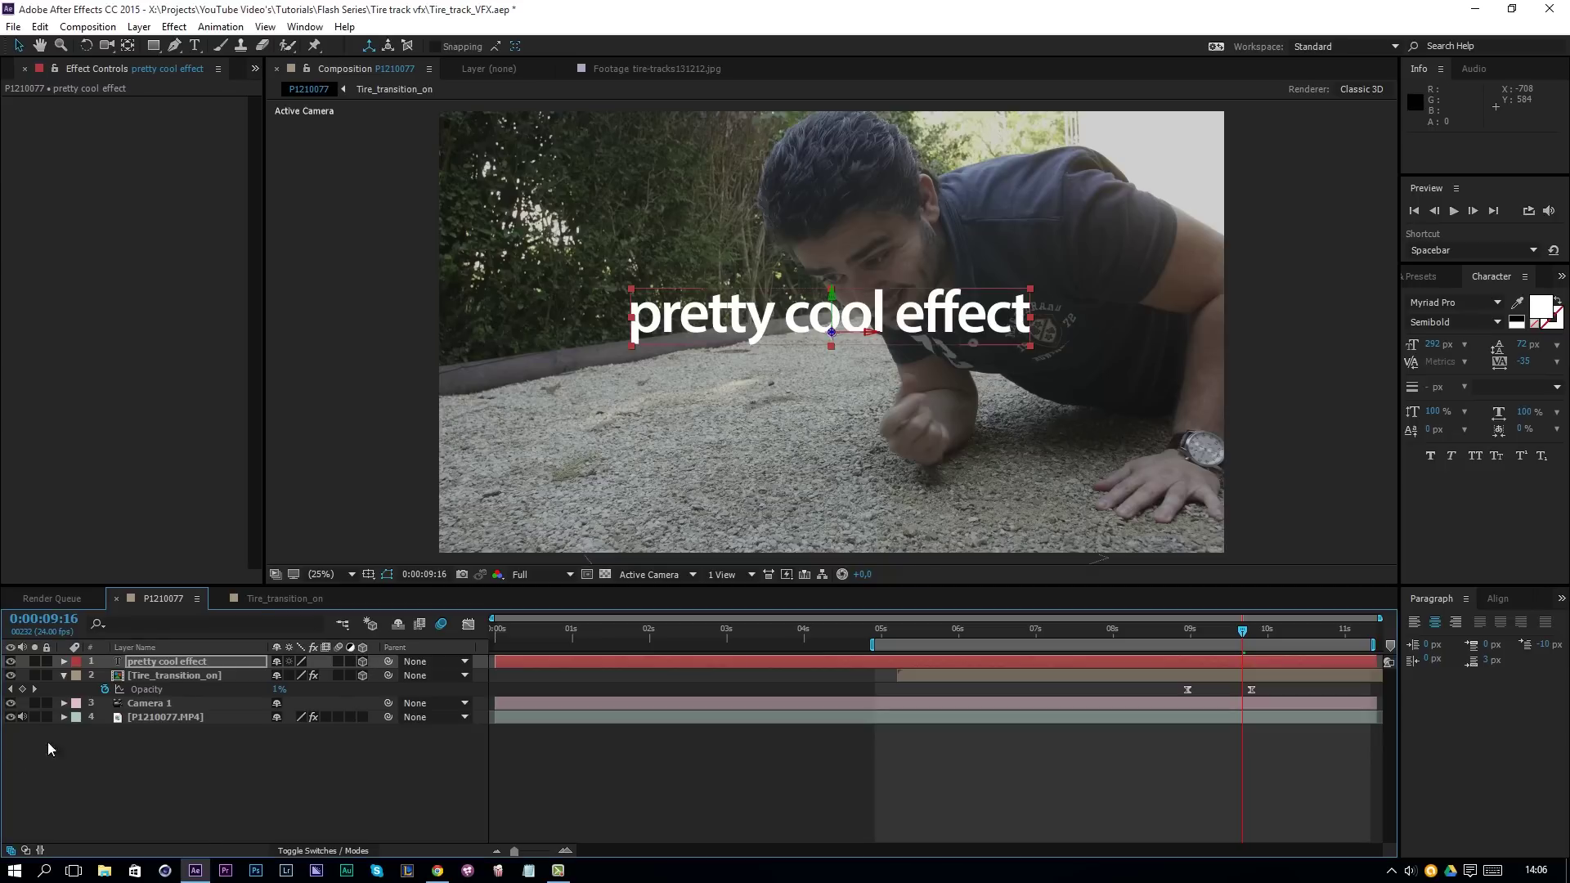
pyautogui.click(180, 677)
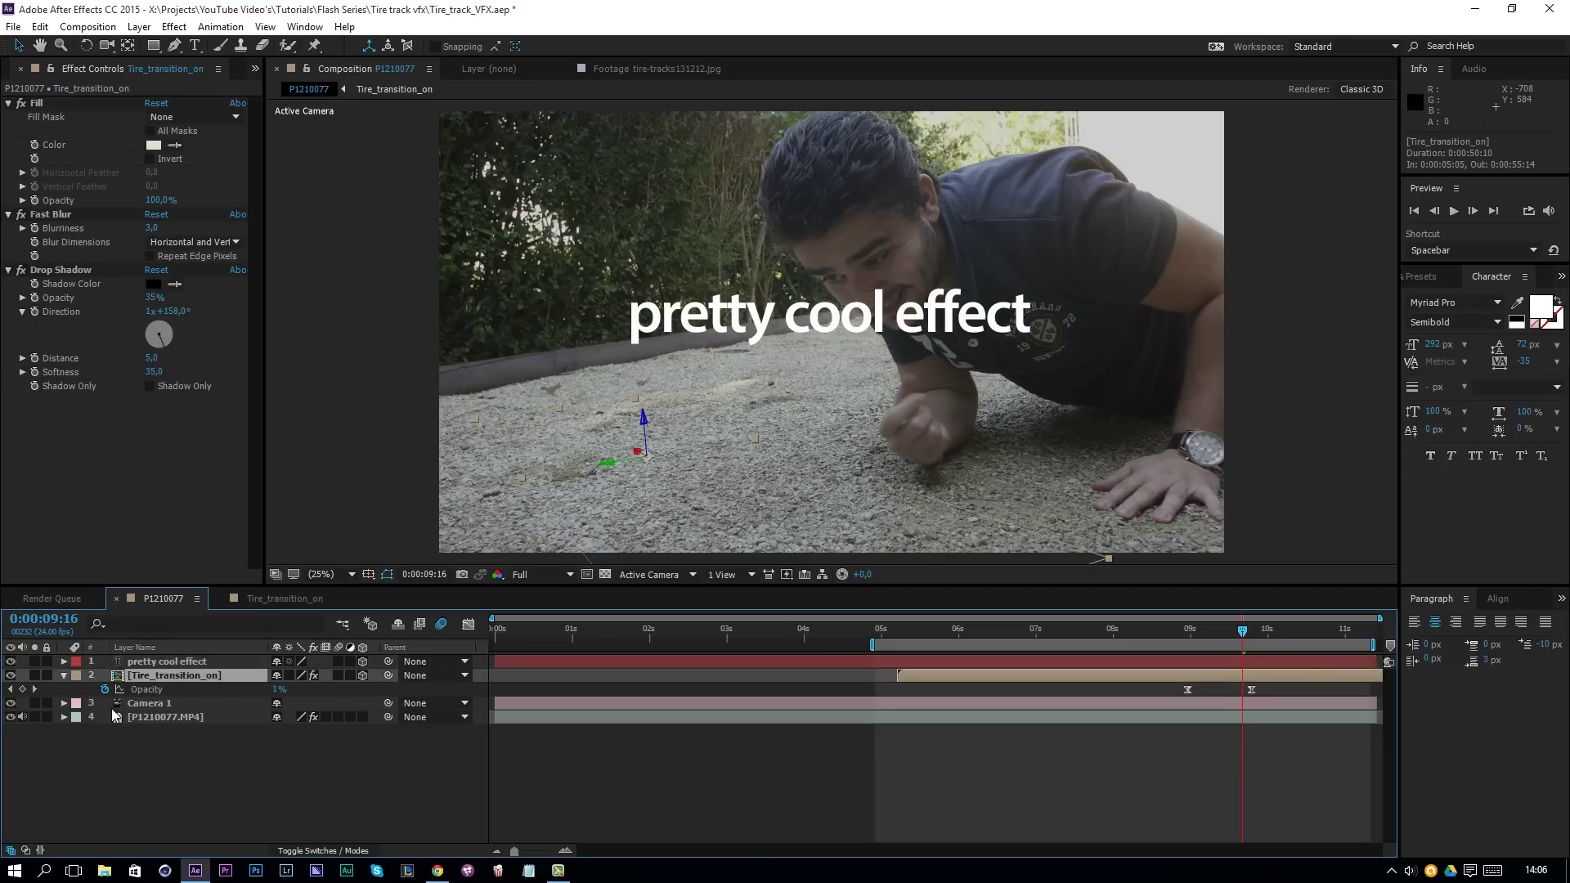
# - Paste Tire_transition_on's Position and Orientation onto the 'pretty cool effect' text layer
pyautogui.press('p')
pyautogui.hotkey('shift', 'r')
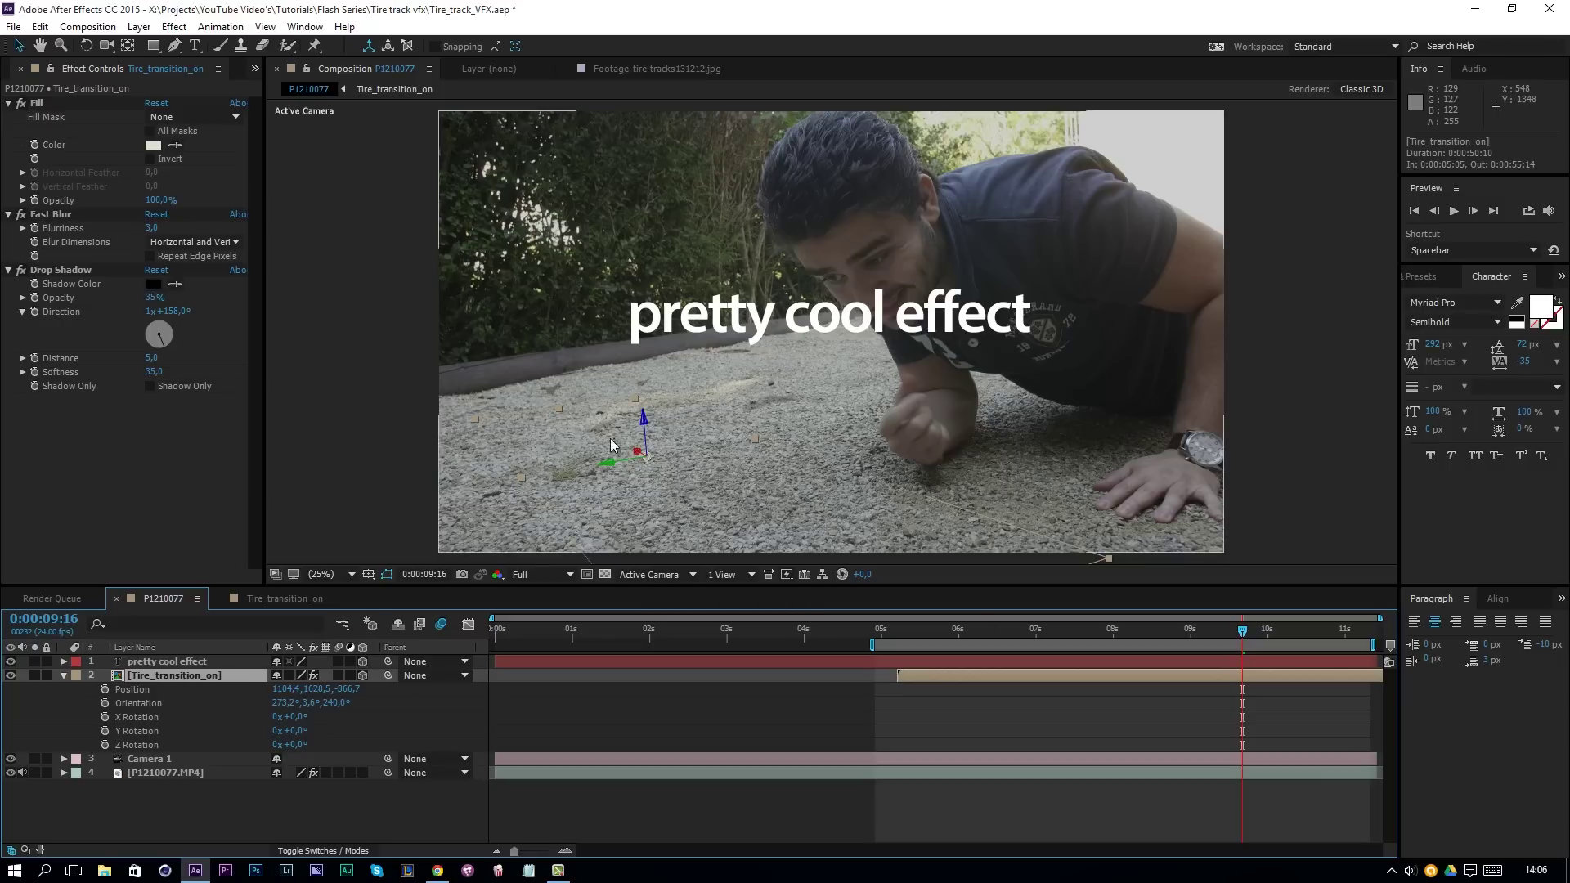
pyautogui.click(193, 663)
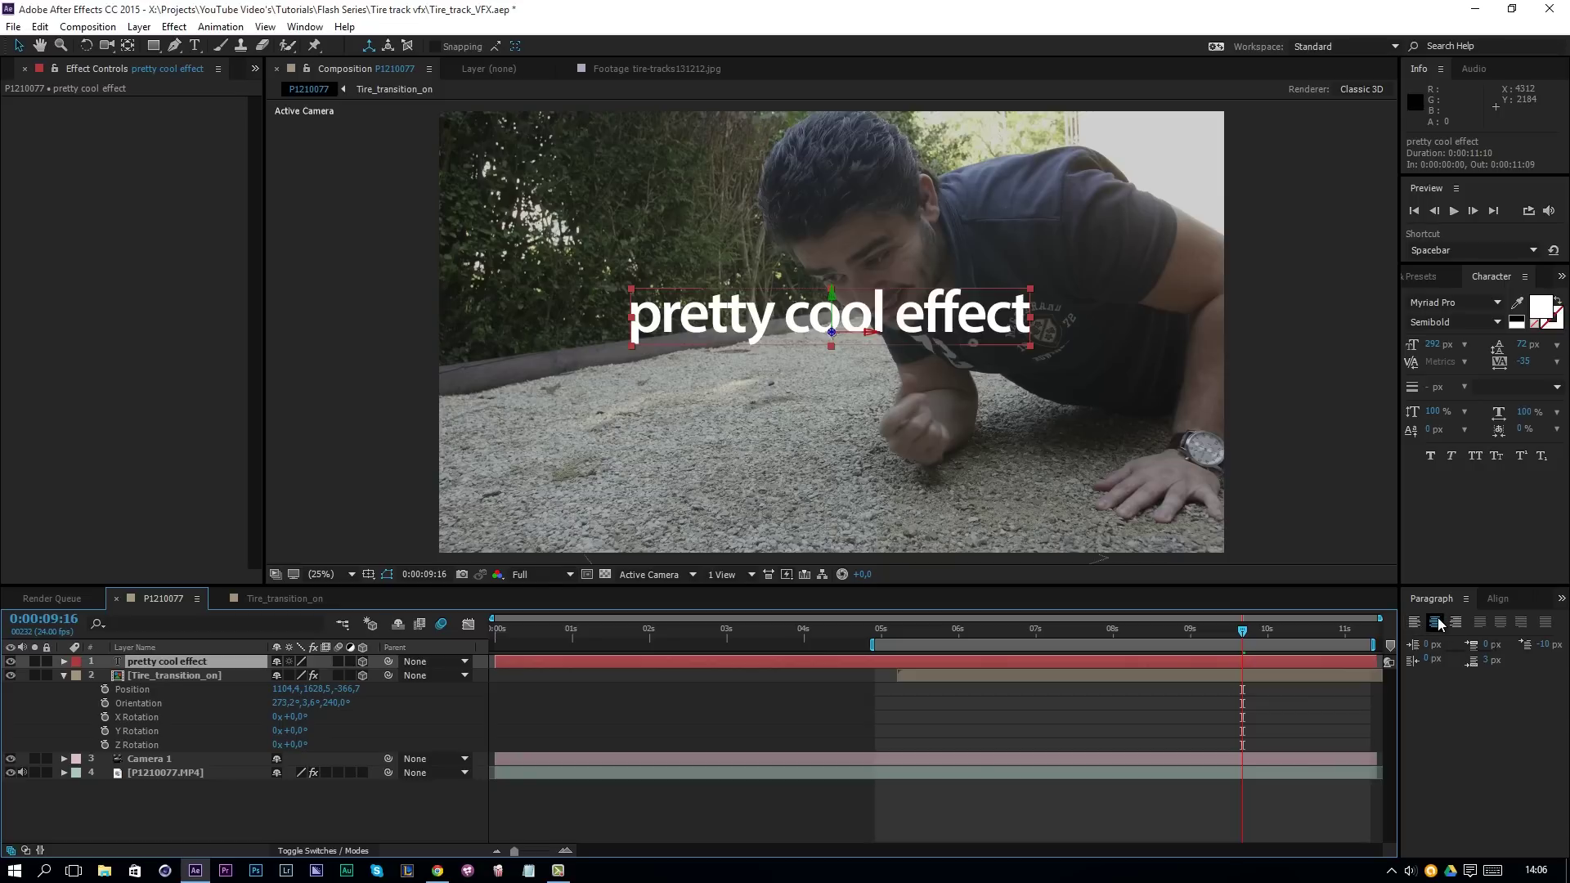
pyautogui.click(166, 678)
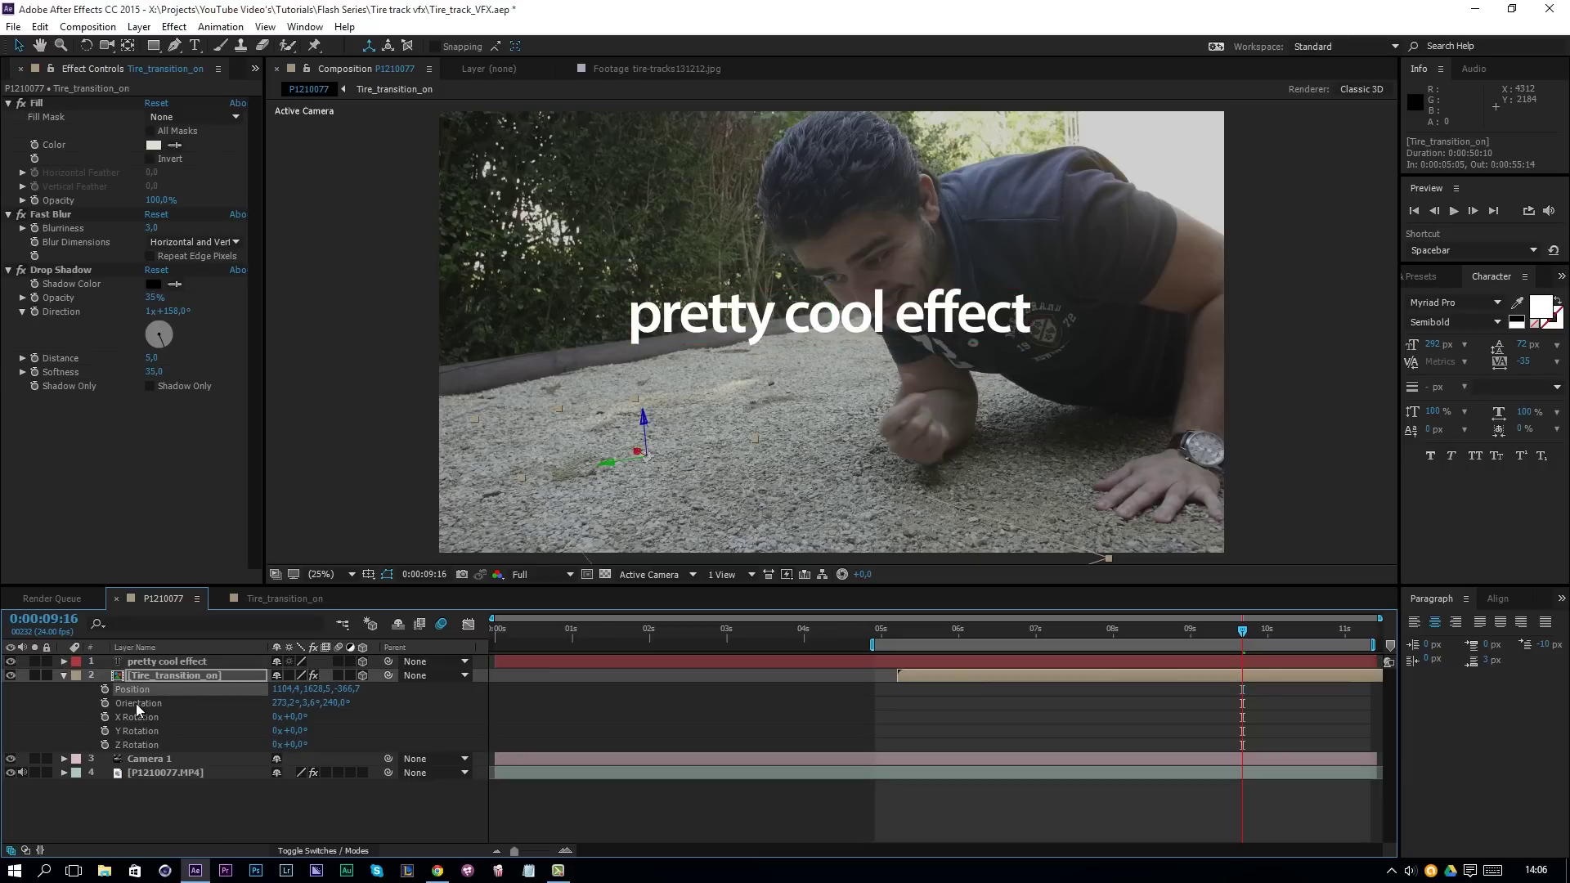
pyautogui.click(135, 703)
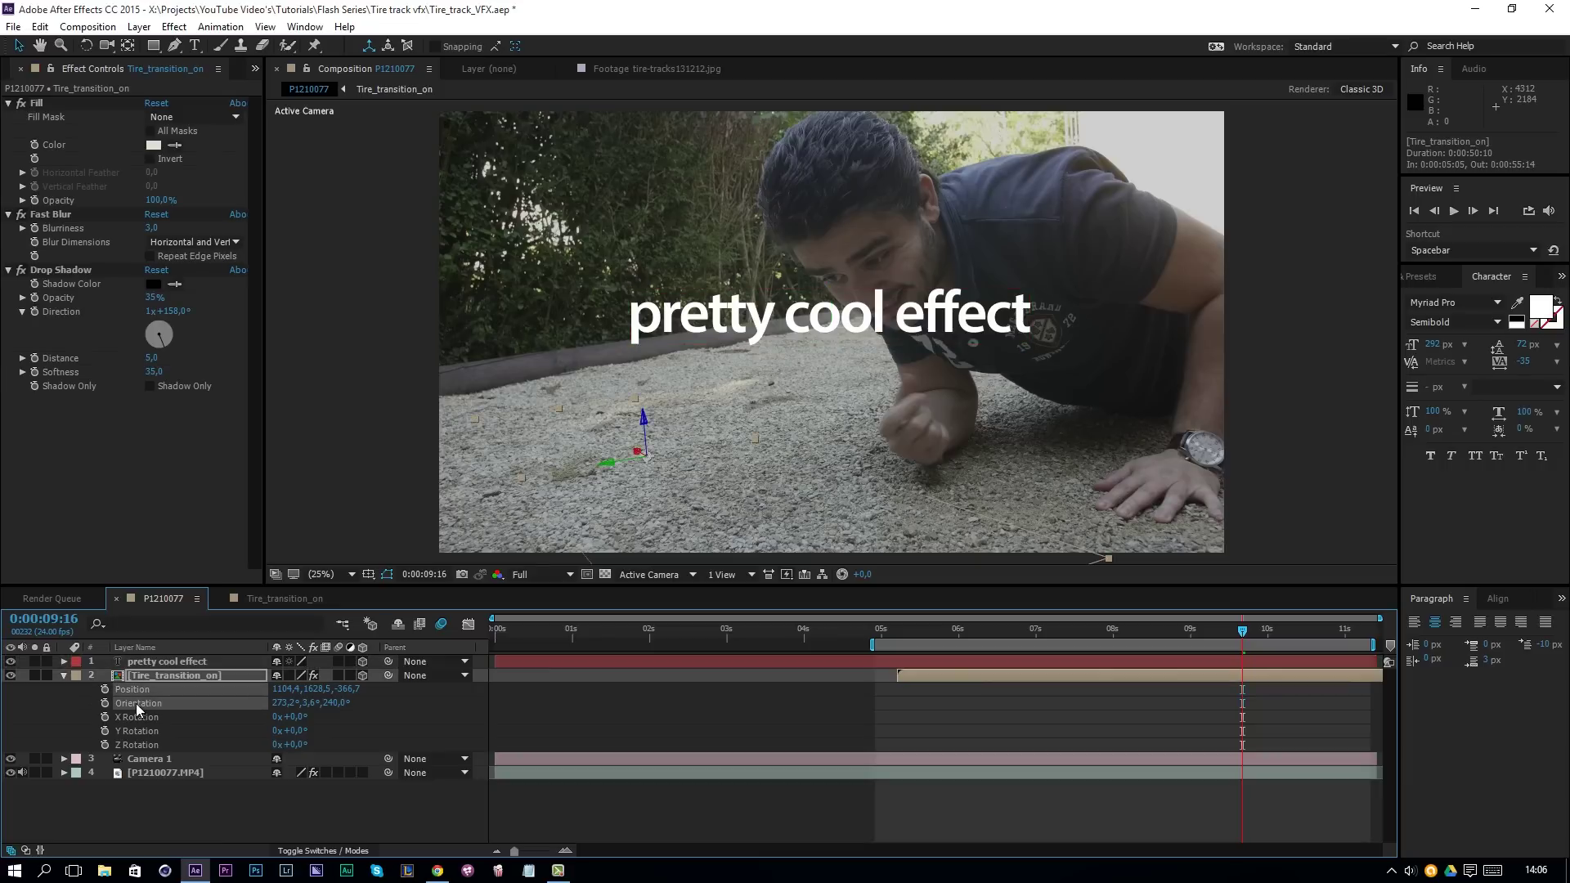
pyautogui.click(164, 661)
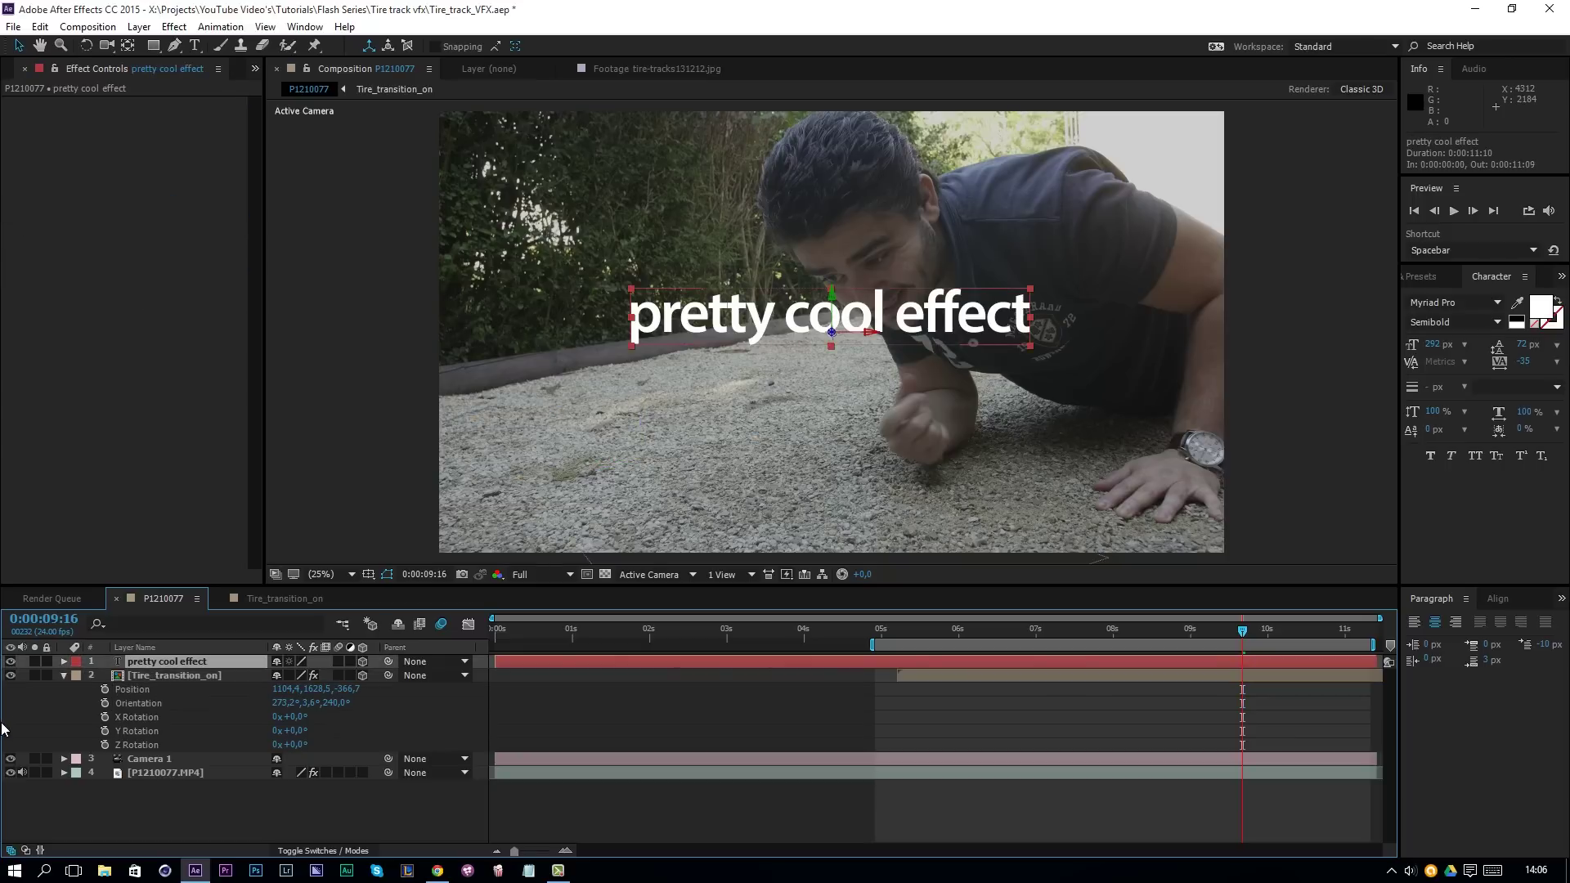
pyautogui.hotkey('ctrl', 'v')
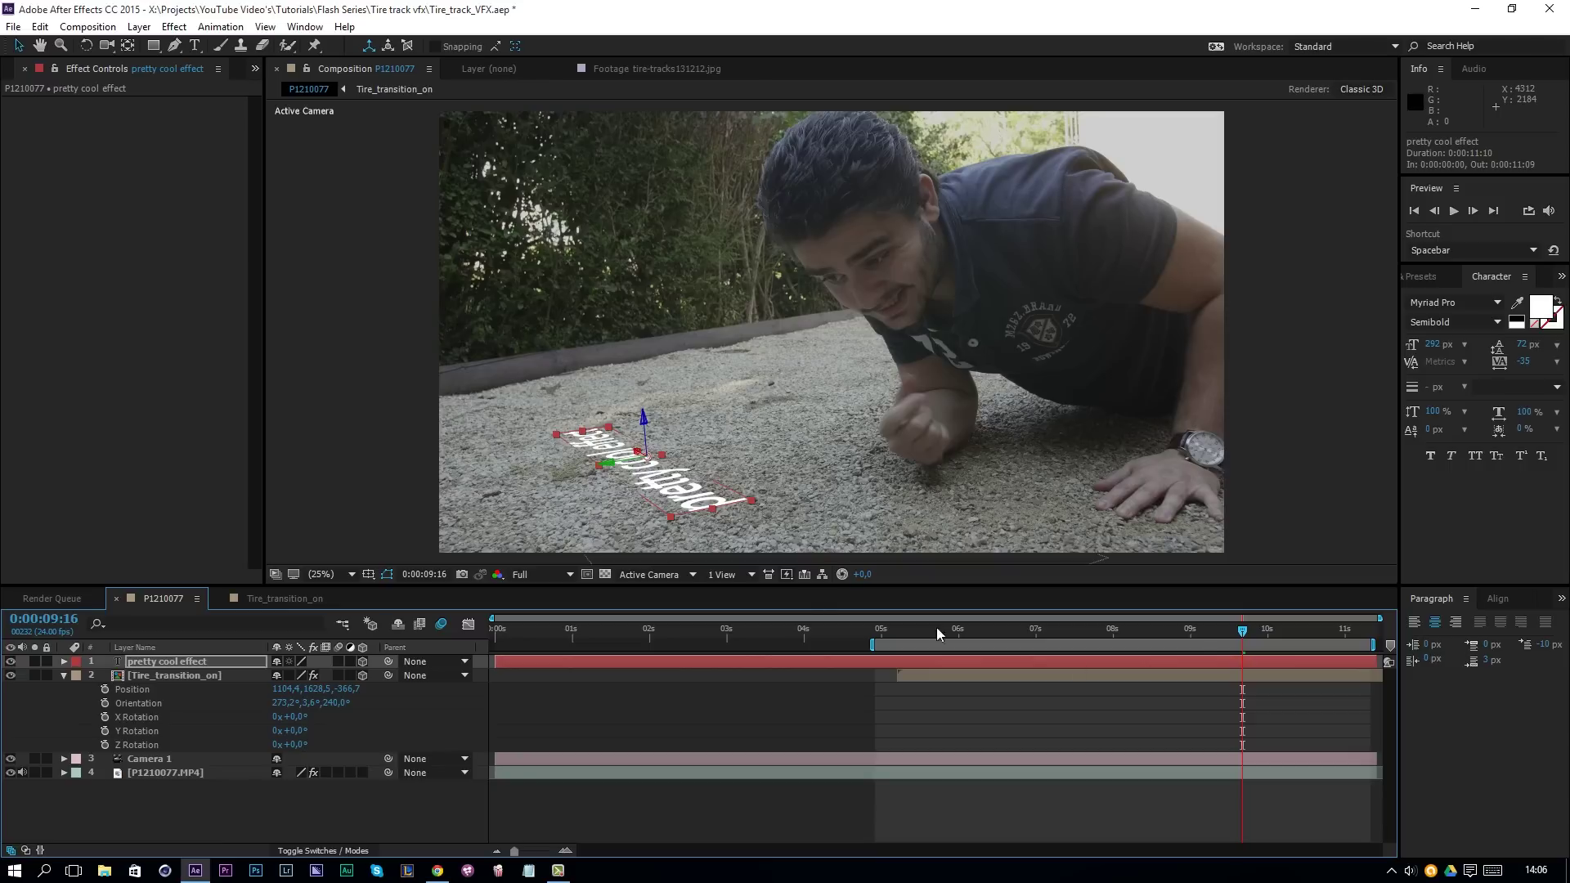
# - Return the playhead to 0:00:08:07 and reselect the 'pretty cool effect' text layer
pyautogui.click(1132, 631)
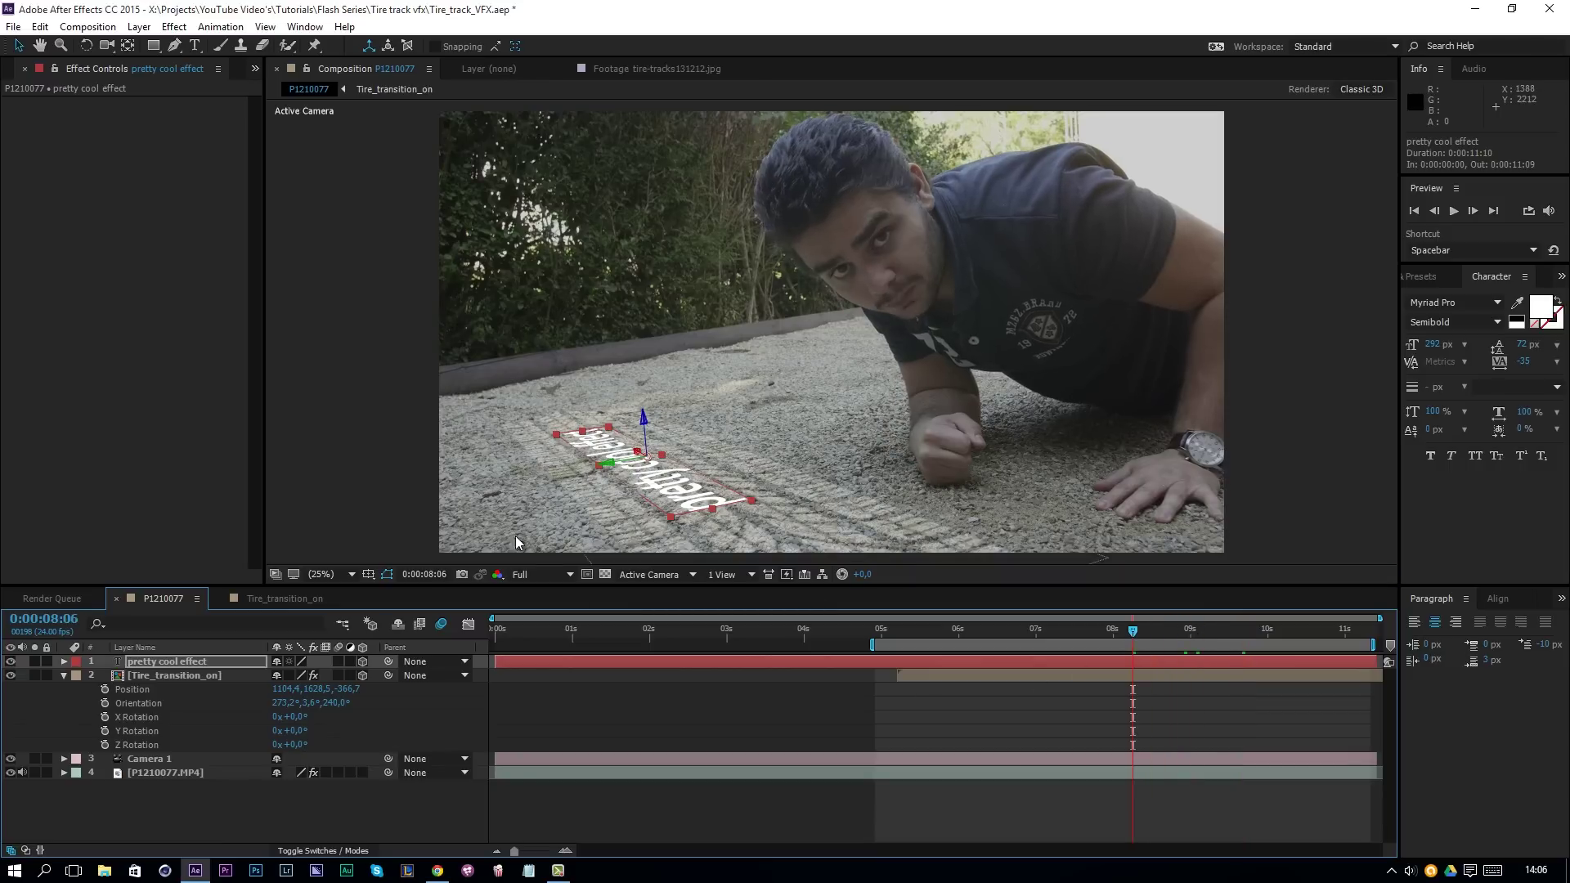
pyautogui.click(513, 714)
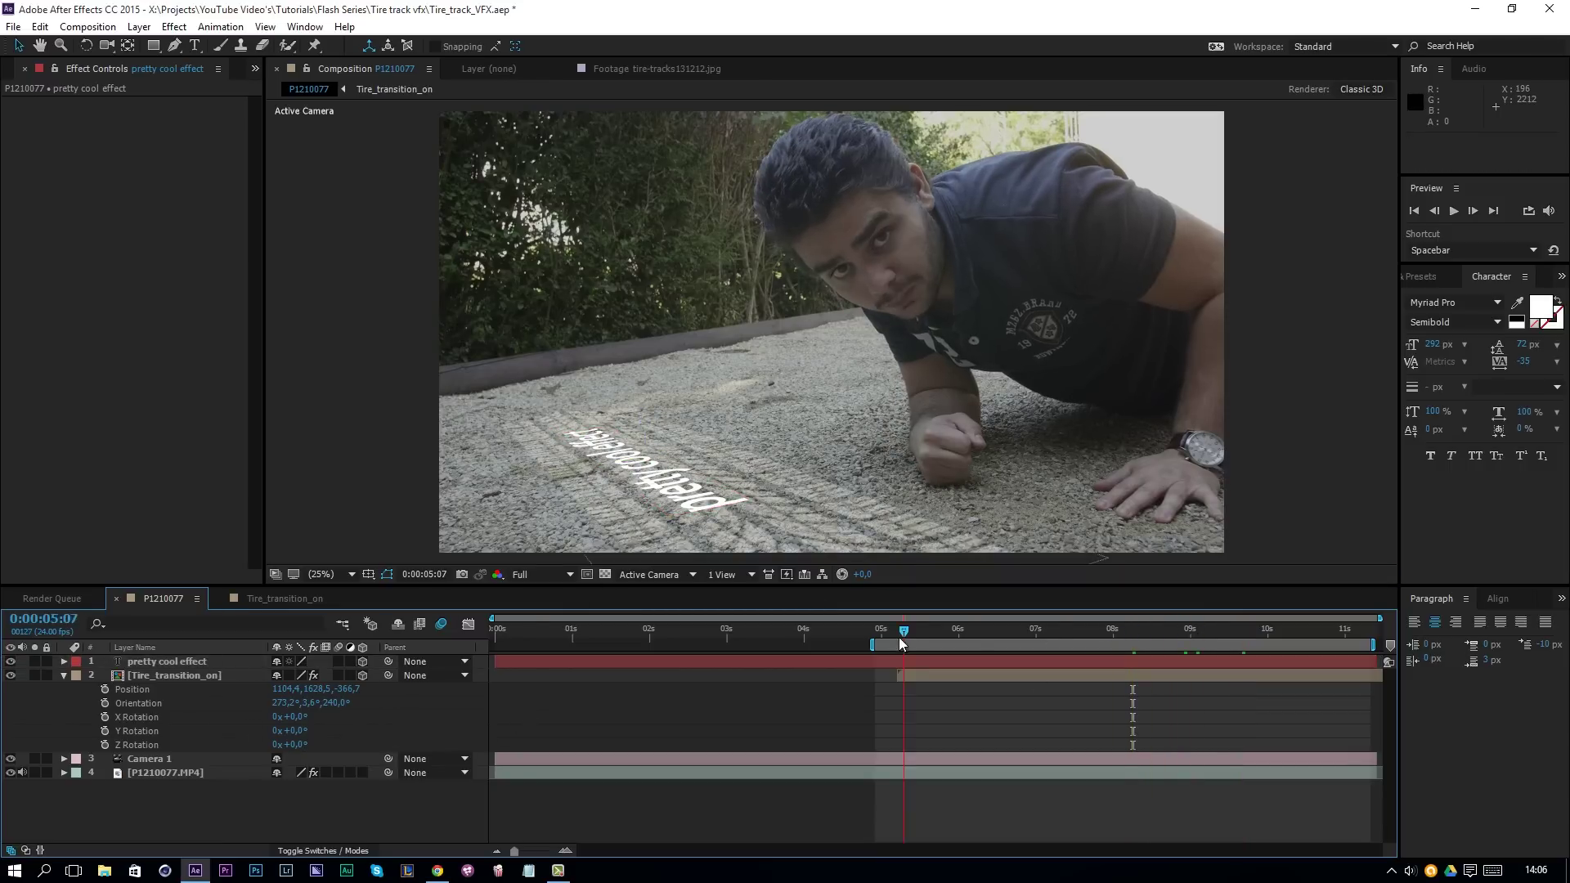
pyautogui.click(1168, 636)
pyautogui.moveTo(1167, 636); pyautogui.dragTo(1135, 635)
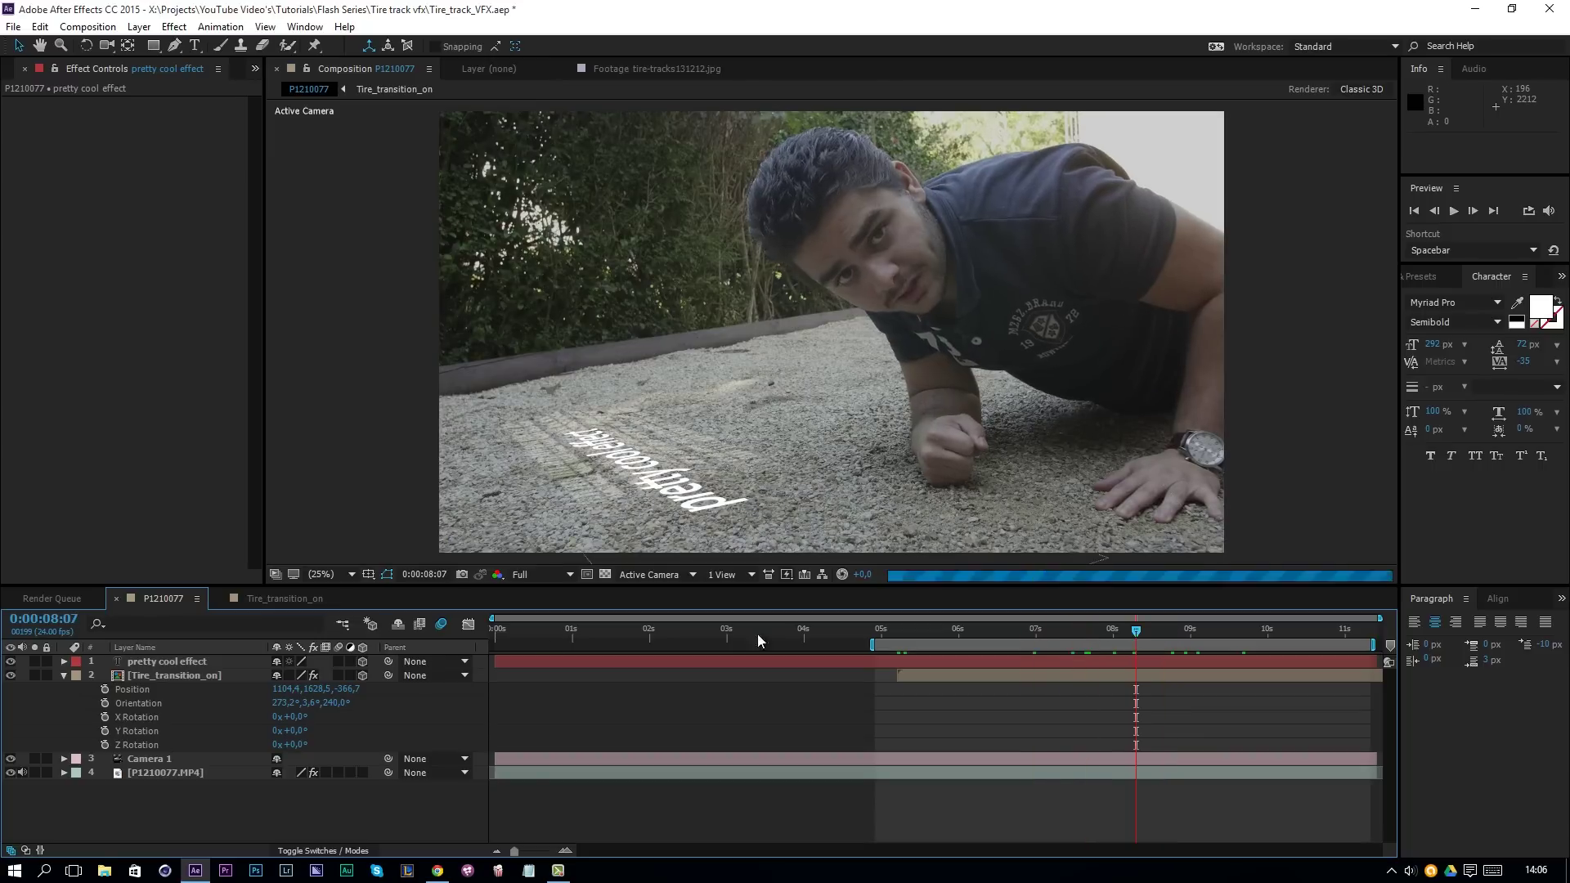
pyautogui.click(170, 662)
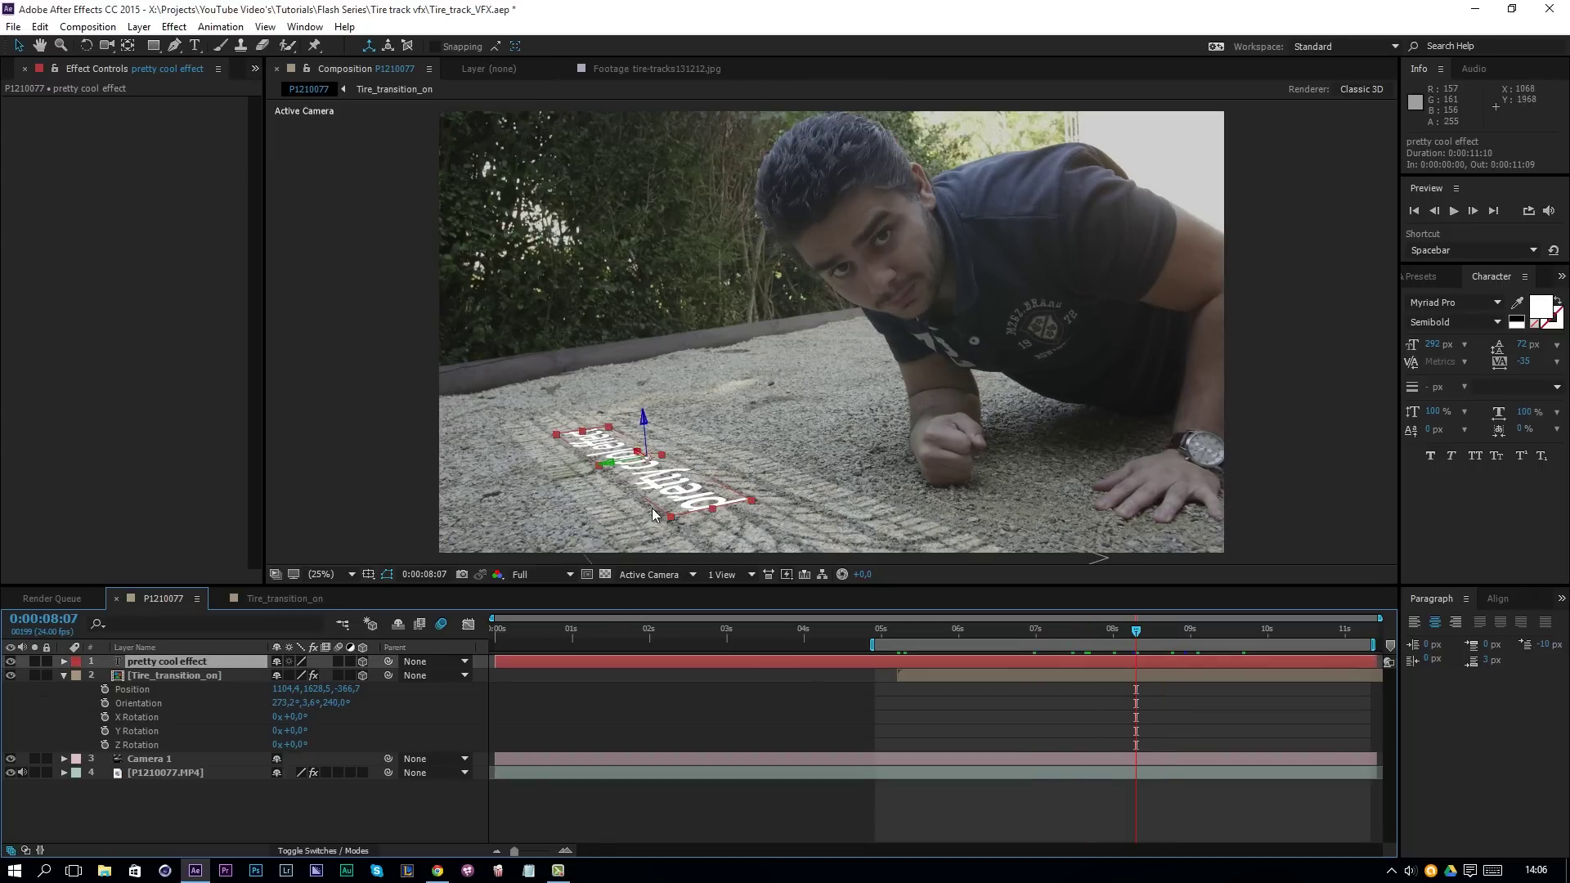
pyautogui.click(88, 46)
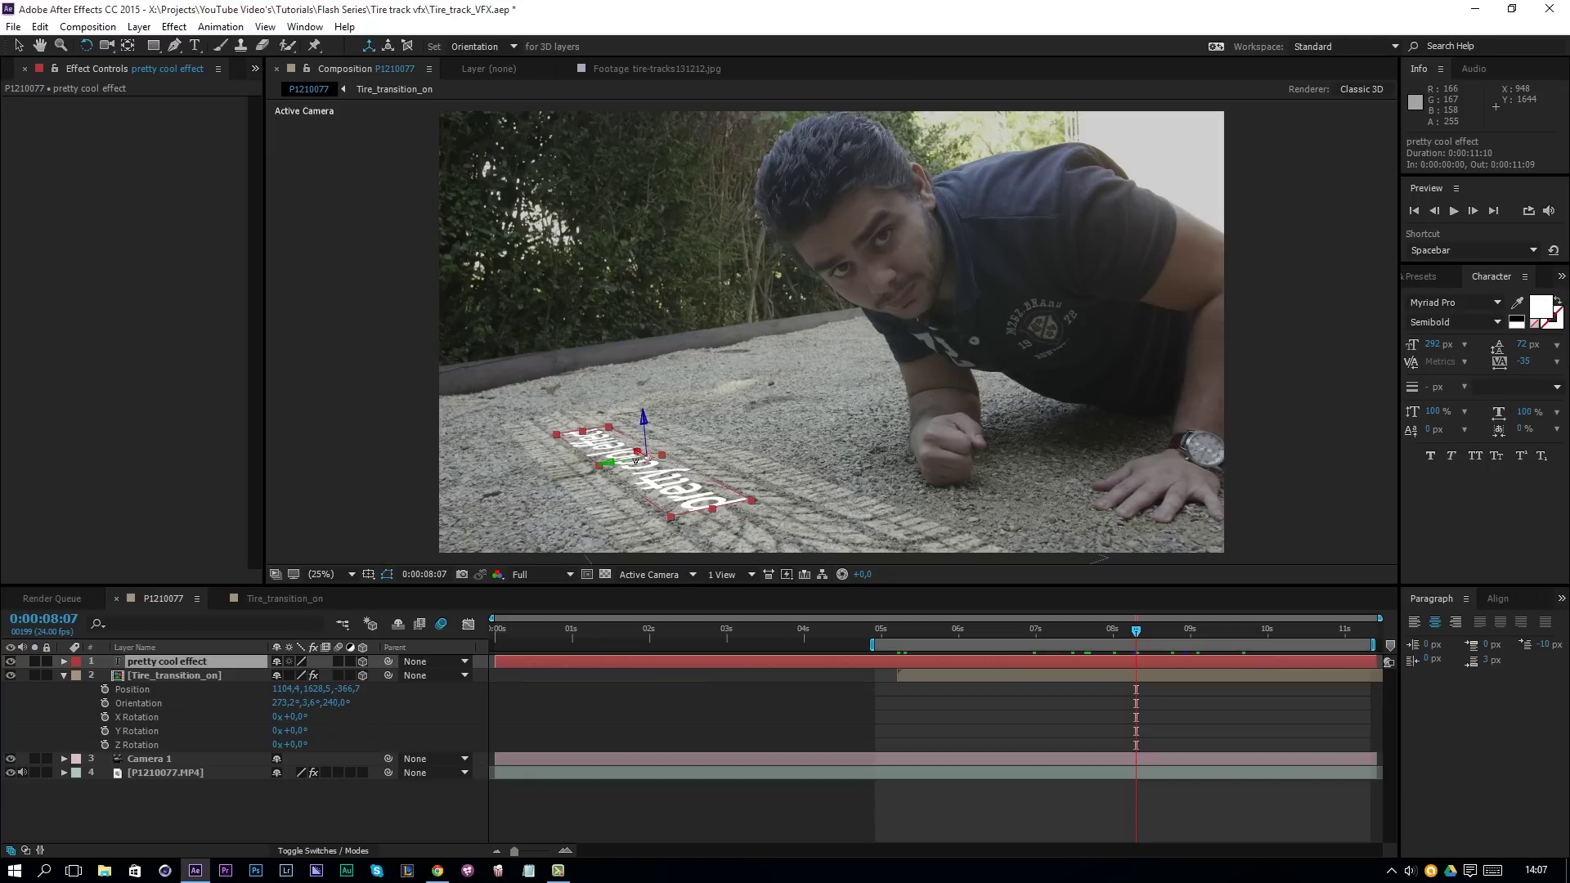
# - Rotate the text upright to face the camera, resize it to 200 px, and move it onto the gravel
pyautogui.scroll(4, 635, 461)
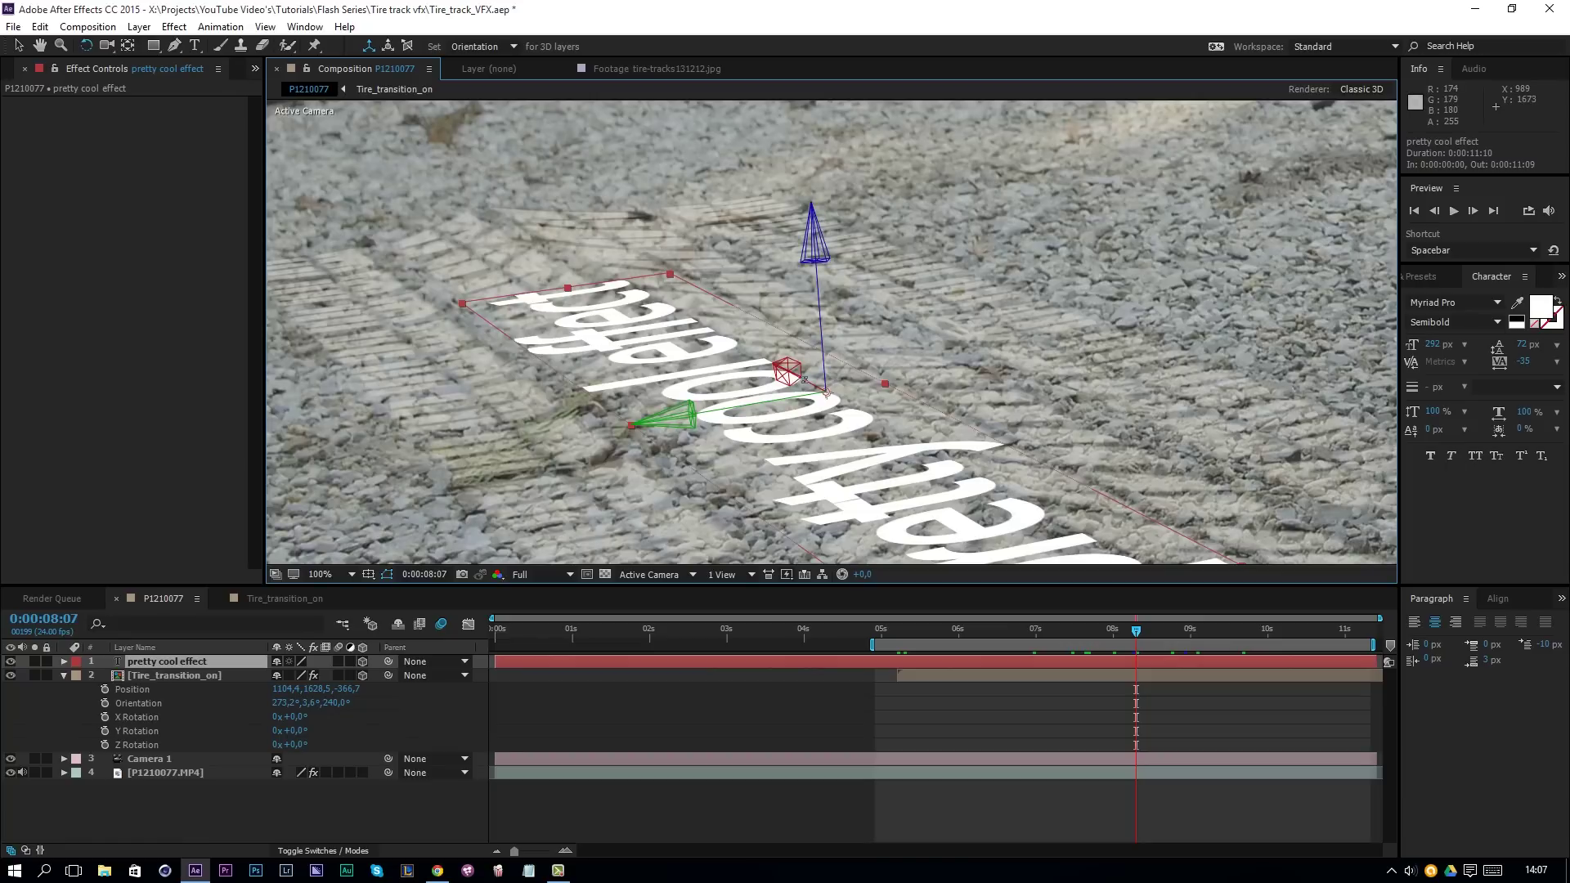
pyautogui.moveTo(806, 379); pyautogui.dragTo(853, 343)
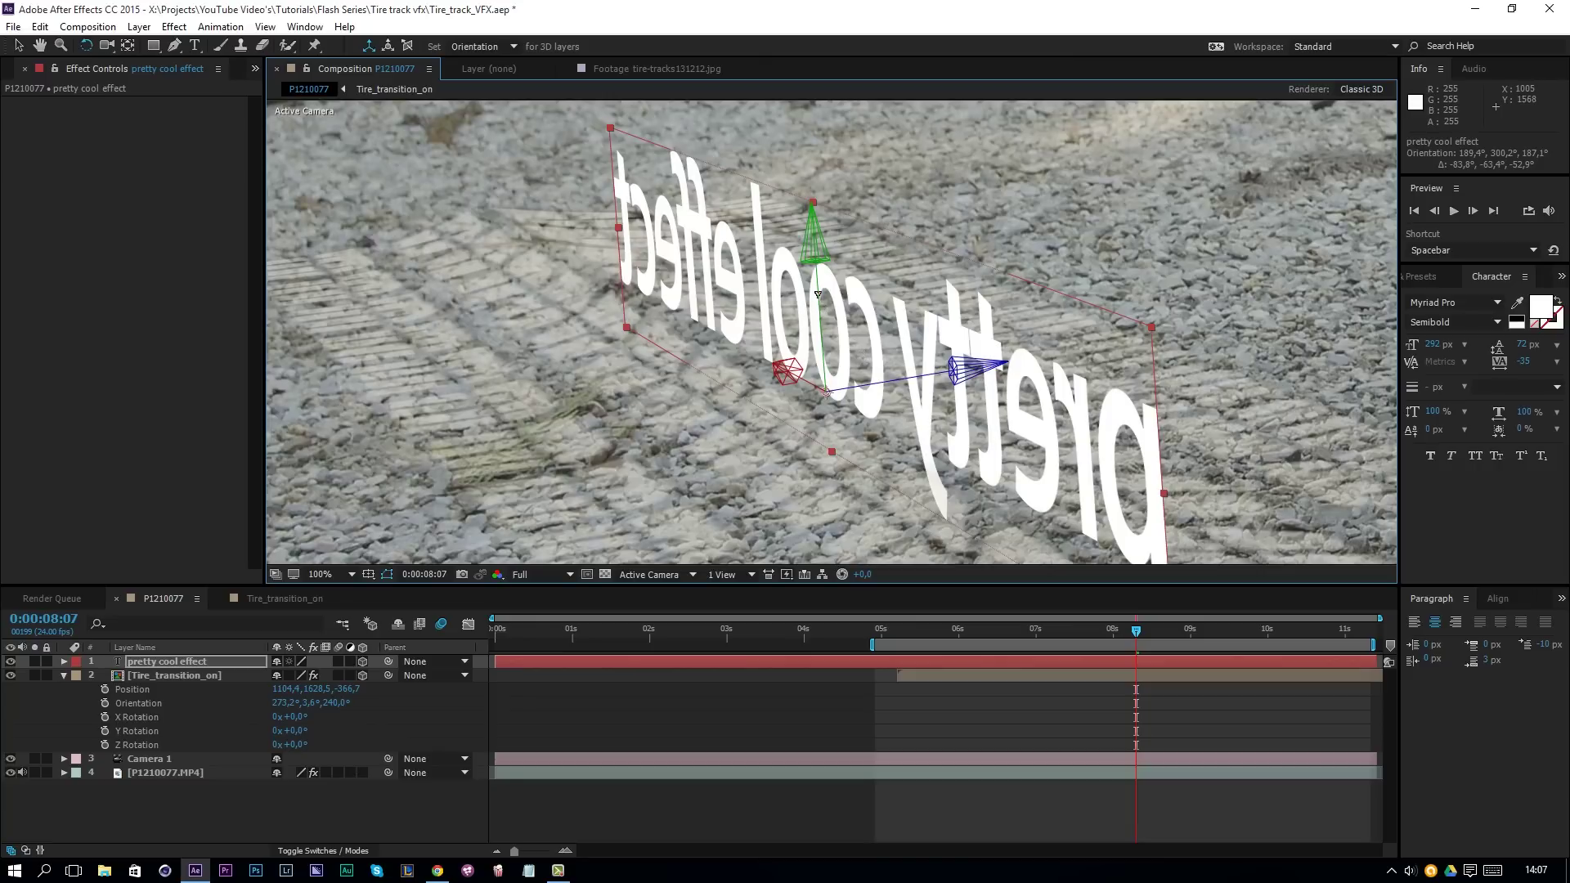
pyautogui.moveTo(818, 294); pyautogui.dragTo(968, 300)
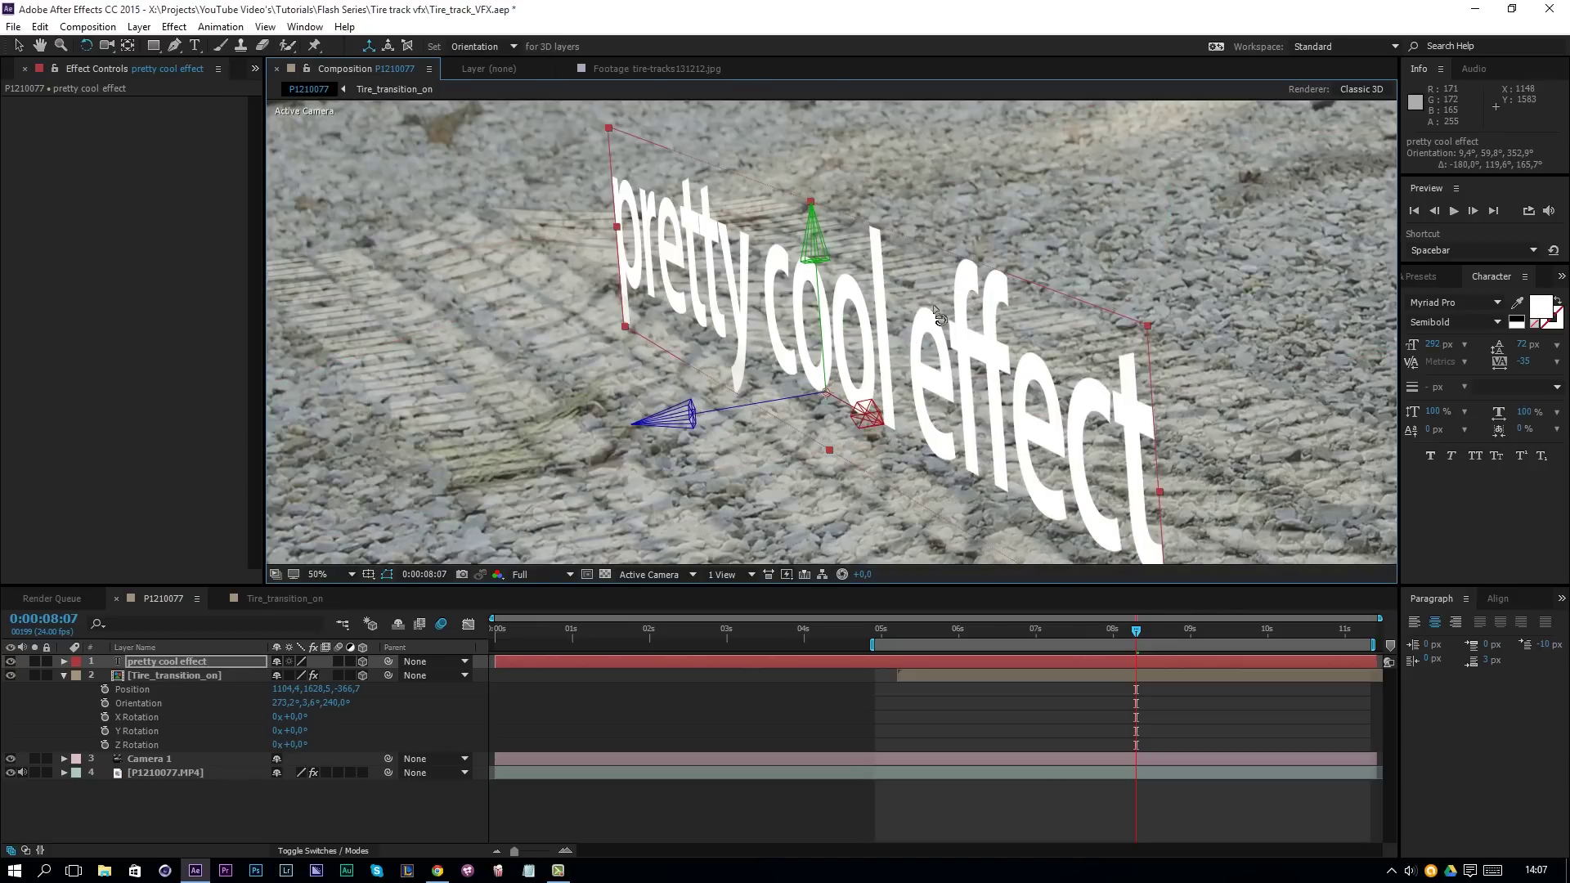
pyautogui.scroll(-4, 940, 313)
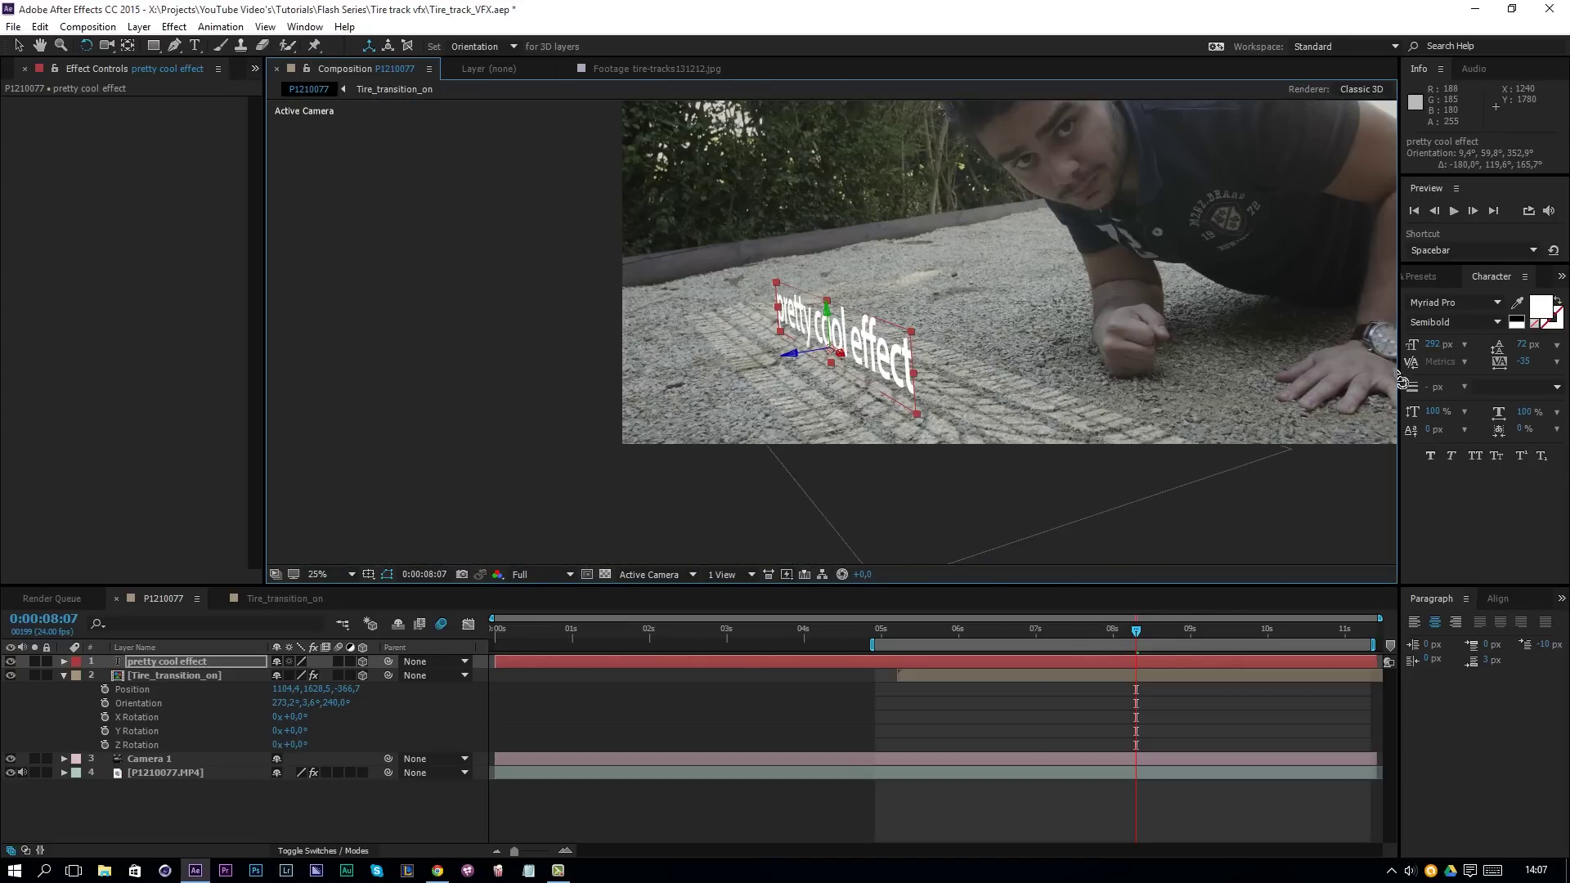
pyautogui.click(1434, 344)
pyautogui.write('200')
pyautogui.press('Return')
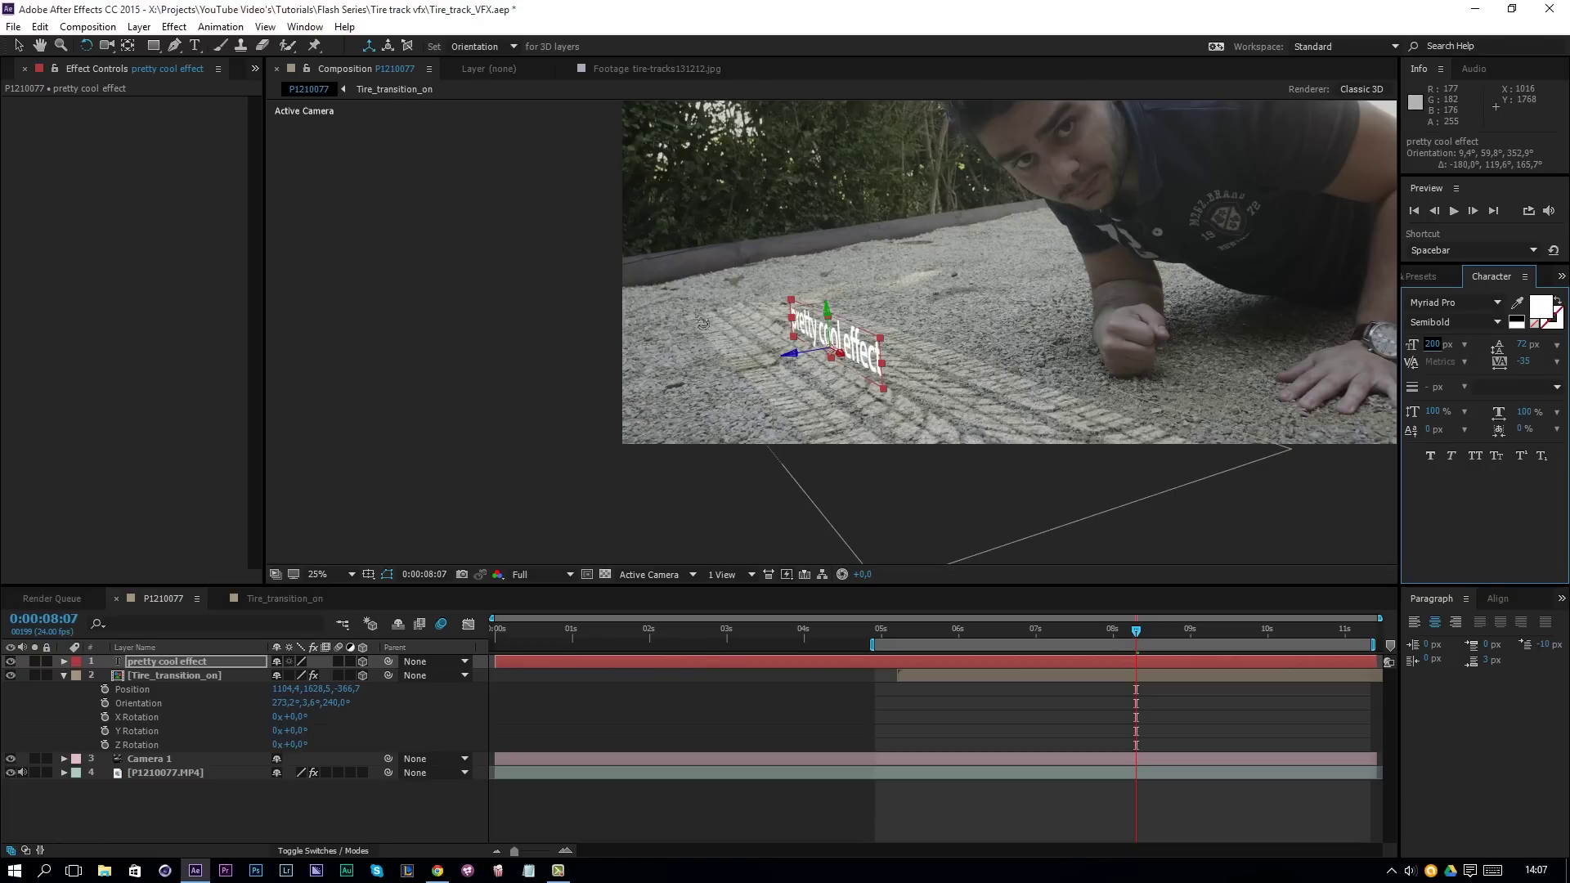
pyautogui.click(18, 46)
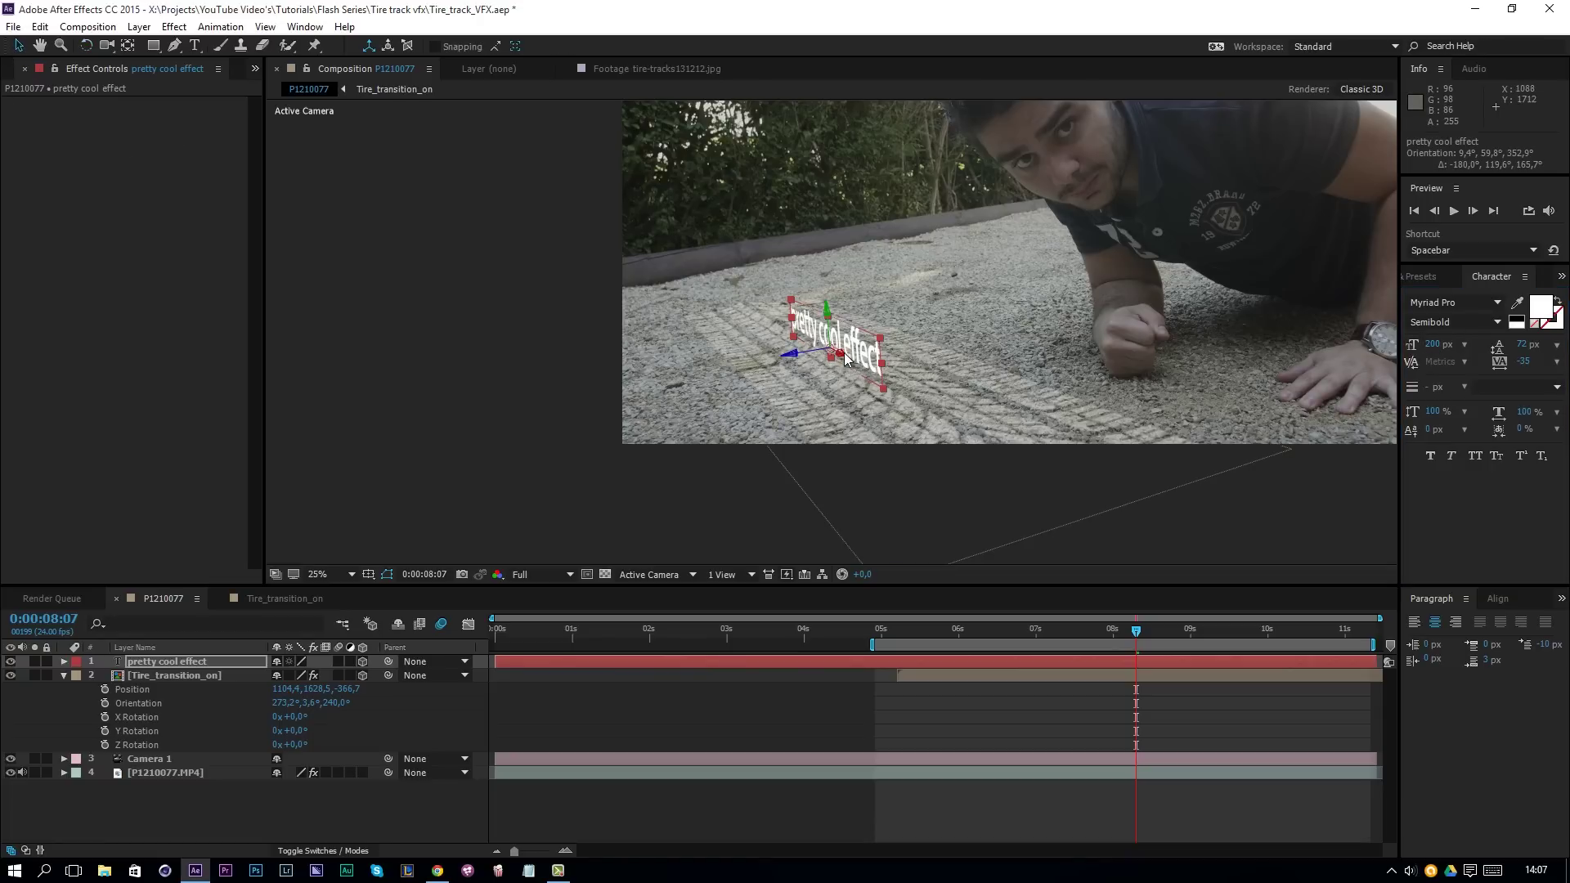
pyautogui.moveTo(847, 364); pyautogui.dragTo(970, 448)
# - Paste Tire_transition_on's Fill, Fast Blur and Drop Shadow effects onto the text layer
pyautogui.click(1179, 536)
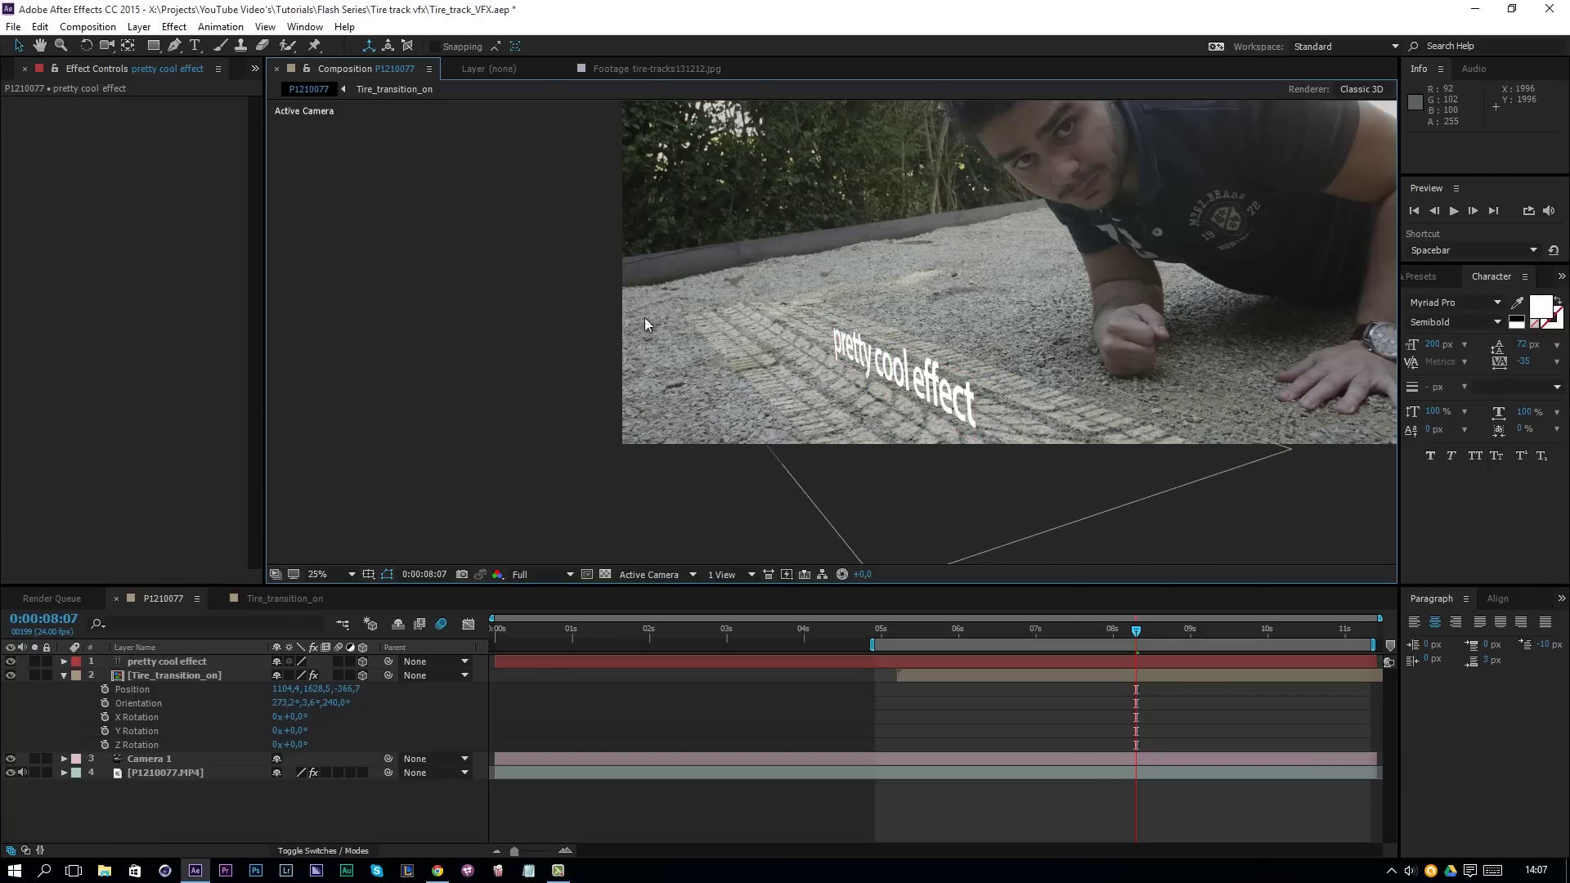
pyautogui.click(153, 677)
pyautogui.click(40, 103)
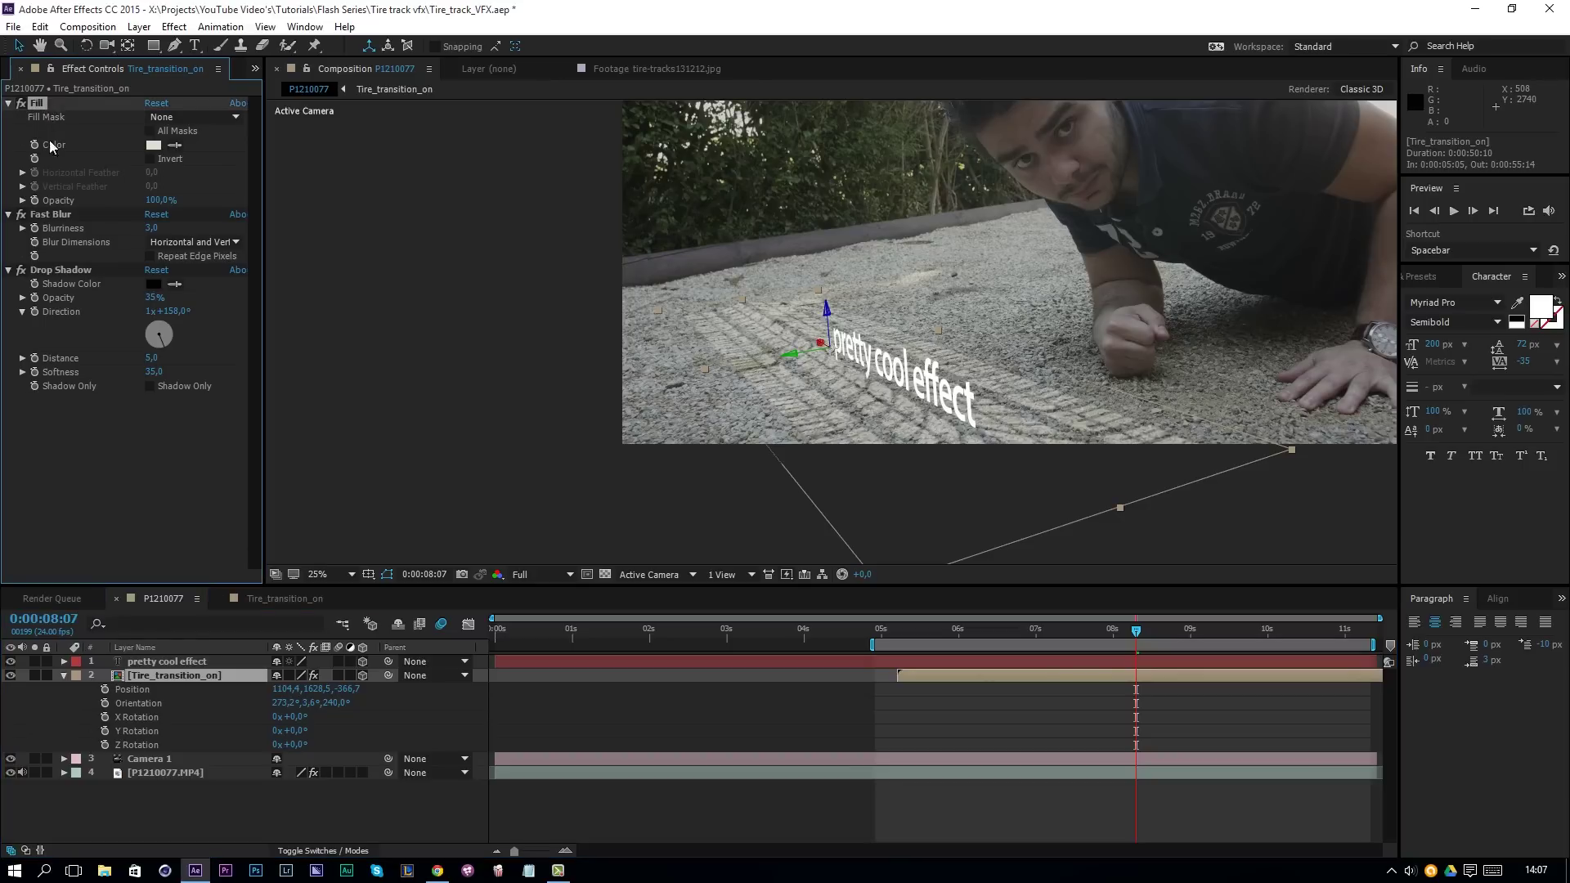
pyautogui.keyDown('ctrl'); pyautogui.click(51, 214); pyautogui.keyUp('ctrl')
pyautogui.keyDown('ctrl'); pyautogui.click(60, 270); pyautogui.keyUp('ctrl')
pyautogui.click(203, 661)
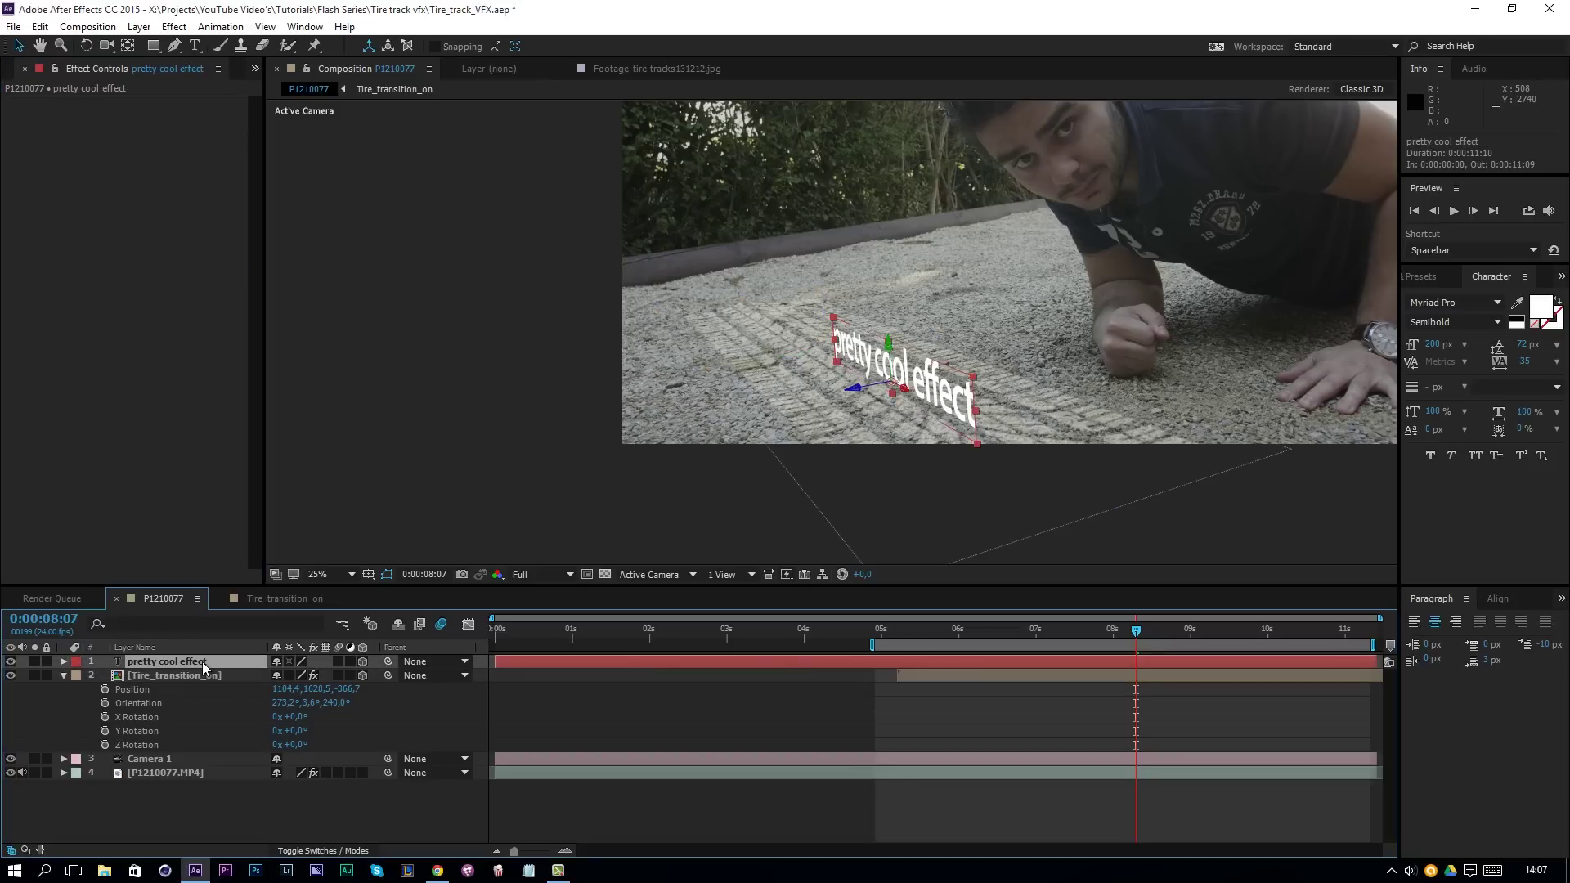
pyautogui.hotkey('ctrl', 'v')
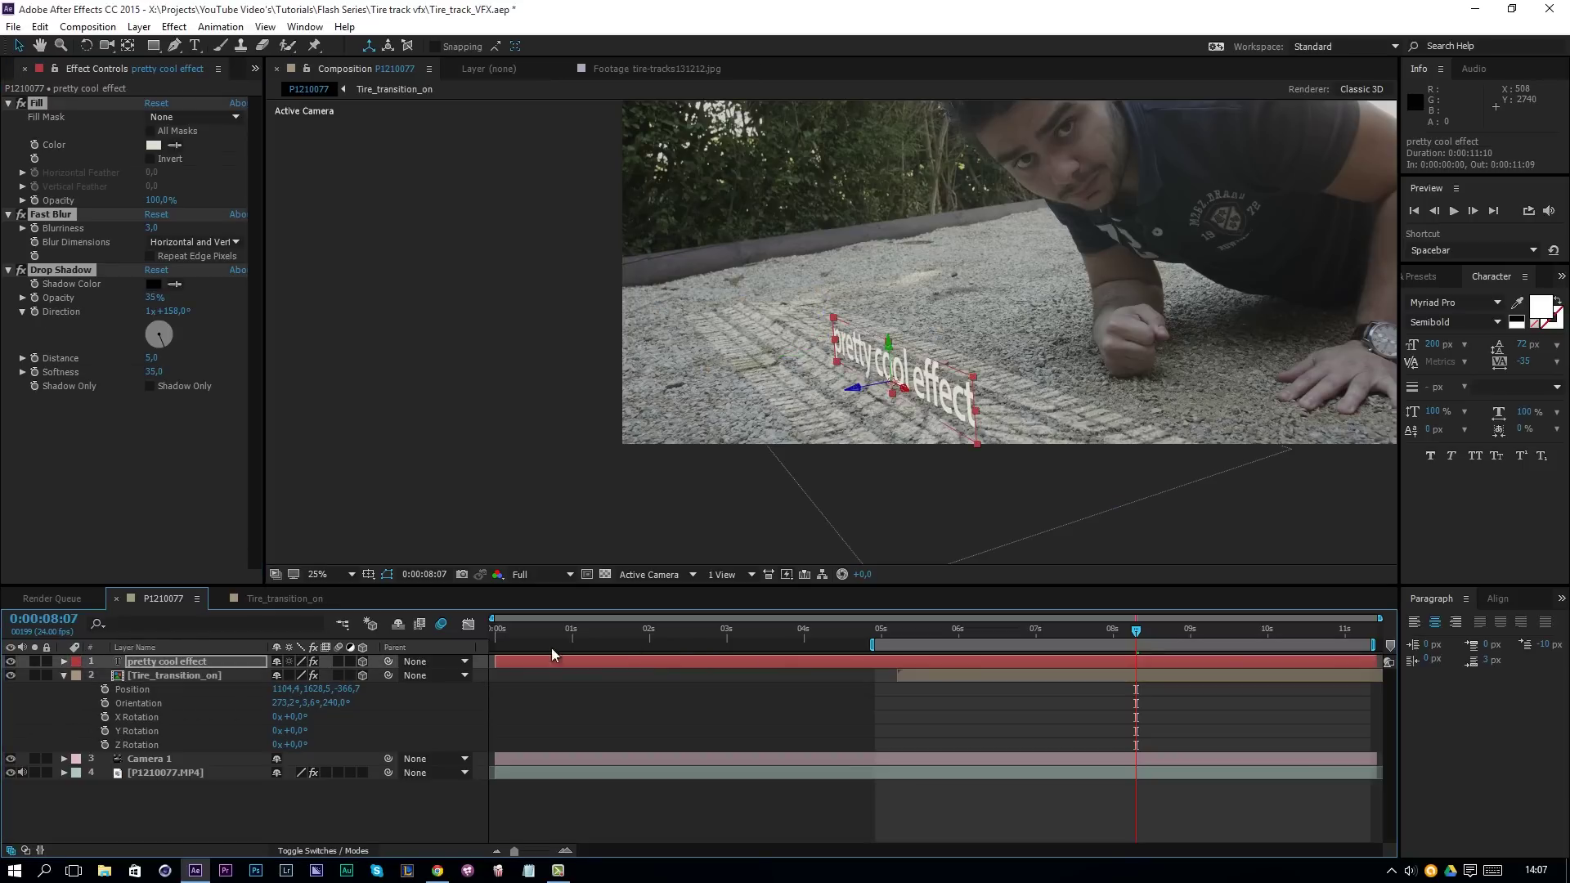
# - Set the 'pretty cool effect' text layer's Opacity to 85%
pyautogui.click(801, 700)
pyautogui.click(204, 659)
pyautogui.press('t')
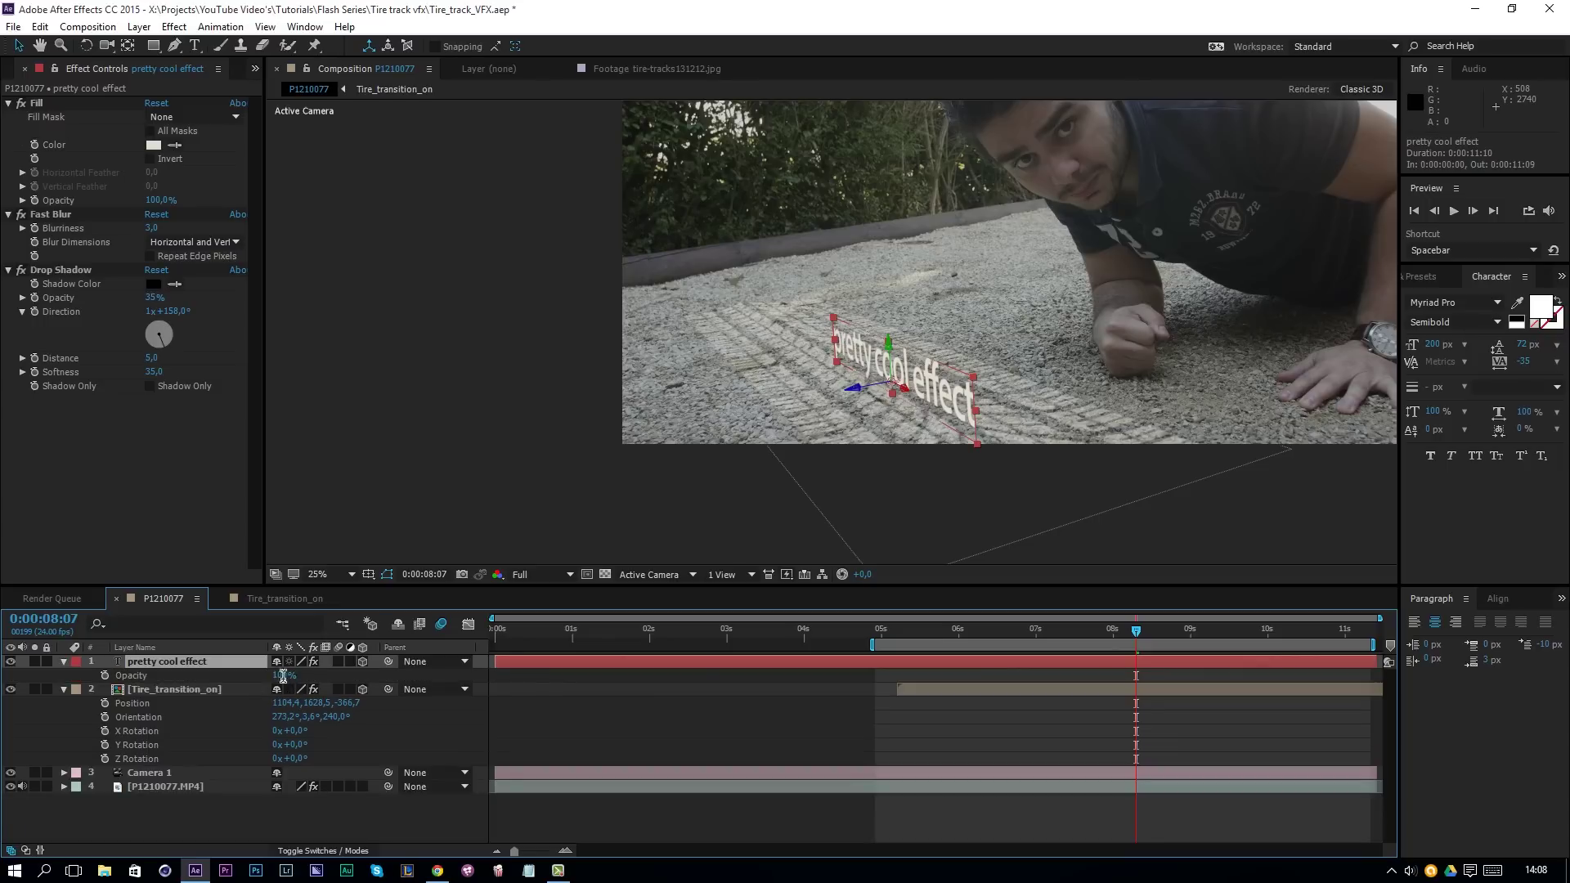
pyautogui.click(284, 677)
pyautogui.write('0')
pyautogui.press('Return')
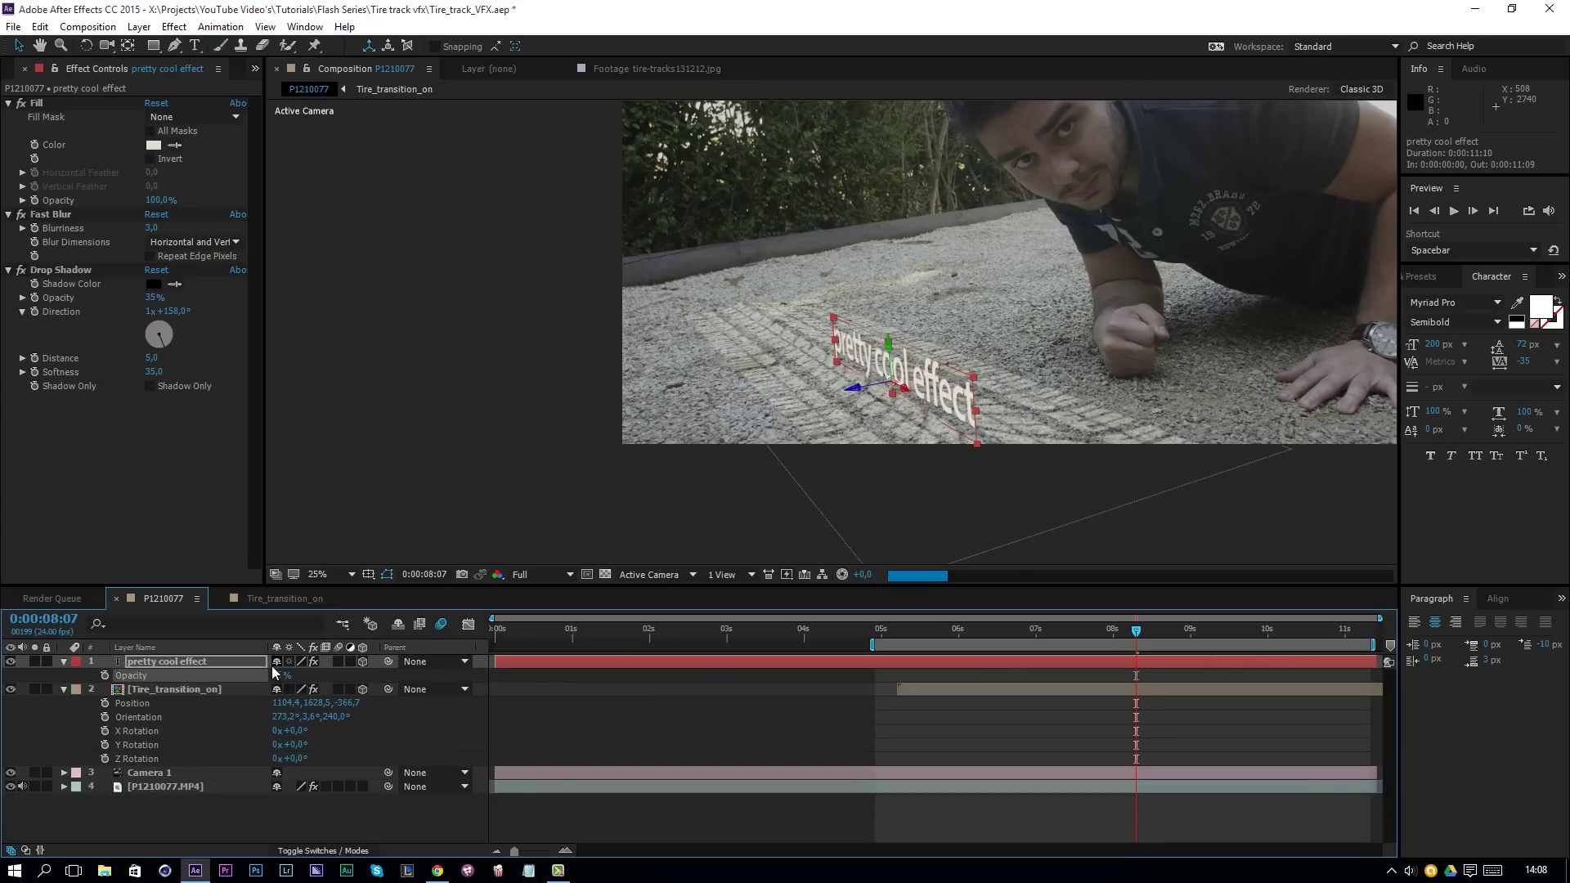
pyautogui.moveTo(274, 676); pyautogui.dragTo(288, 681)
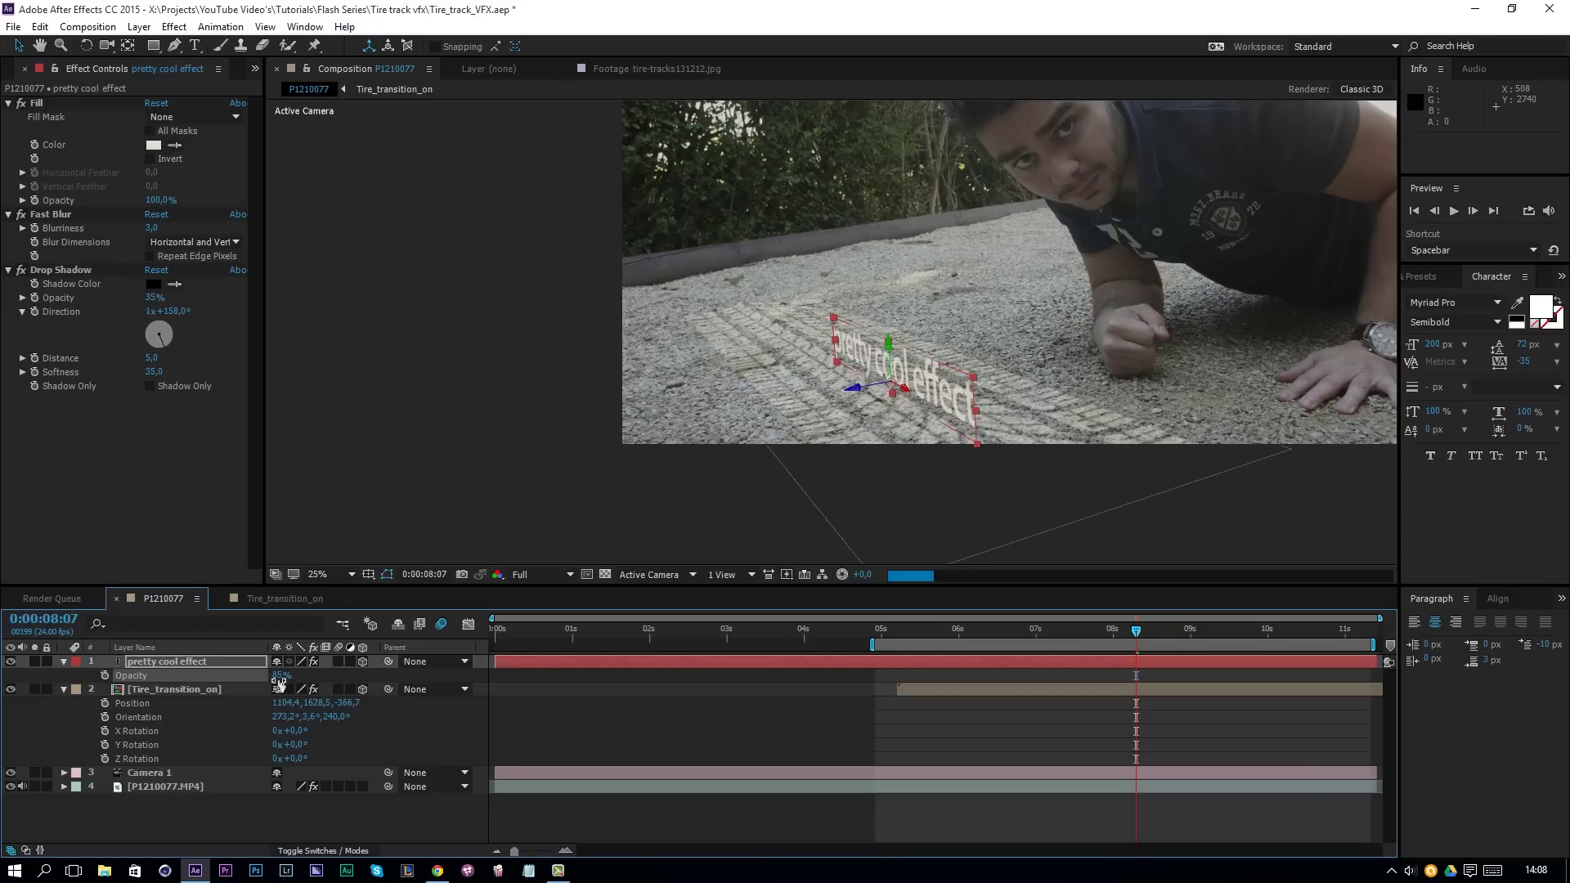
# - Reselect the 'pretty cool effect' text layer after checking the result
pyautogui.click(653, 693)
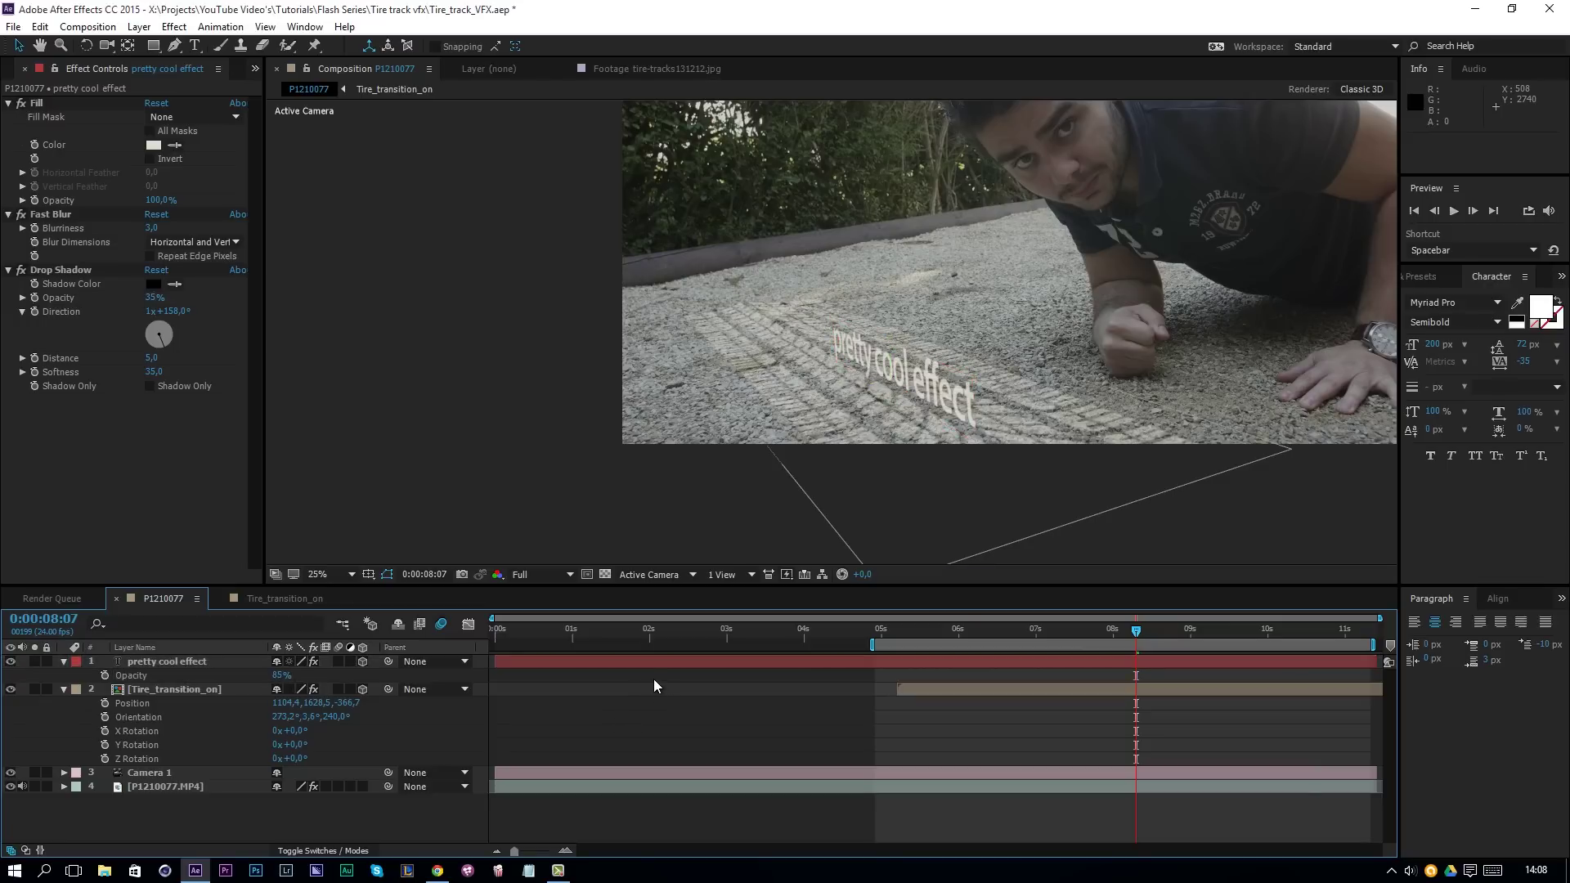
pyautogui.click(281, 677)
pyautogui.click(392, 703)
pyautogui.click(179, 665)
pyautogui.click(189, 660)
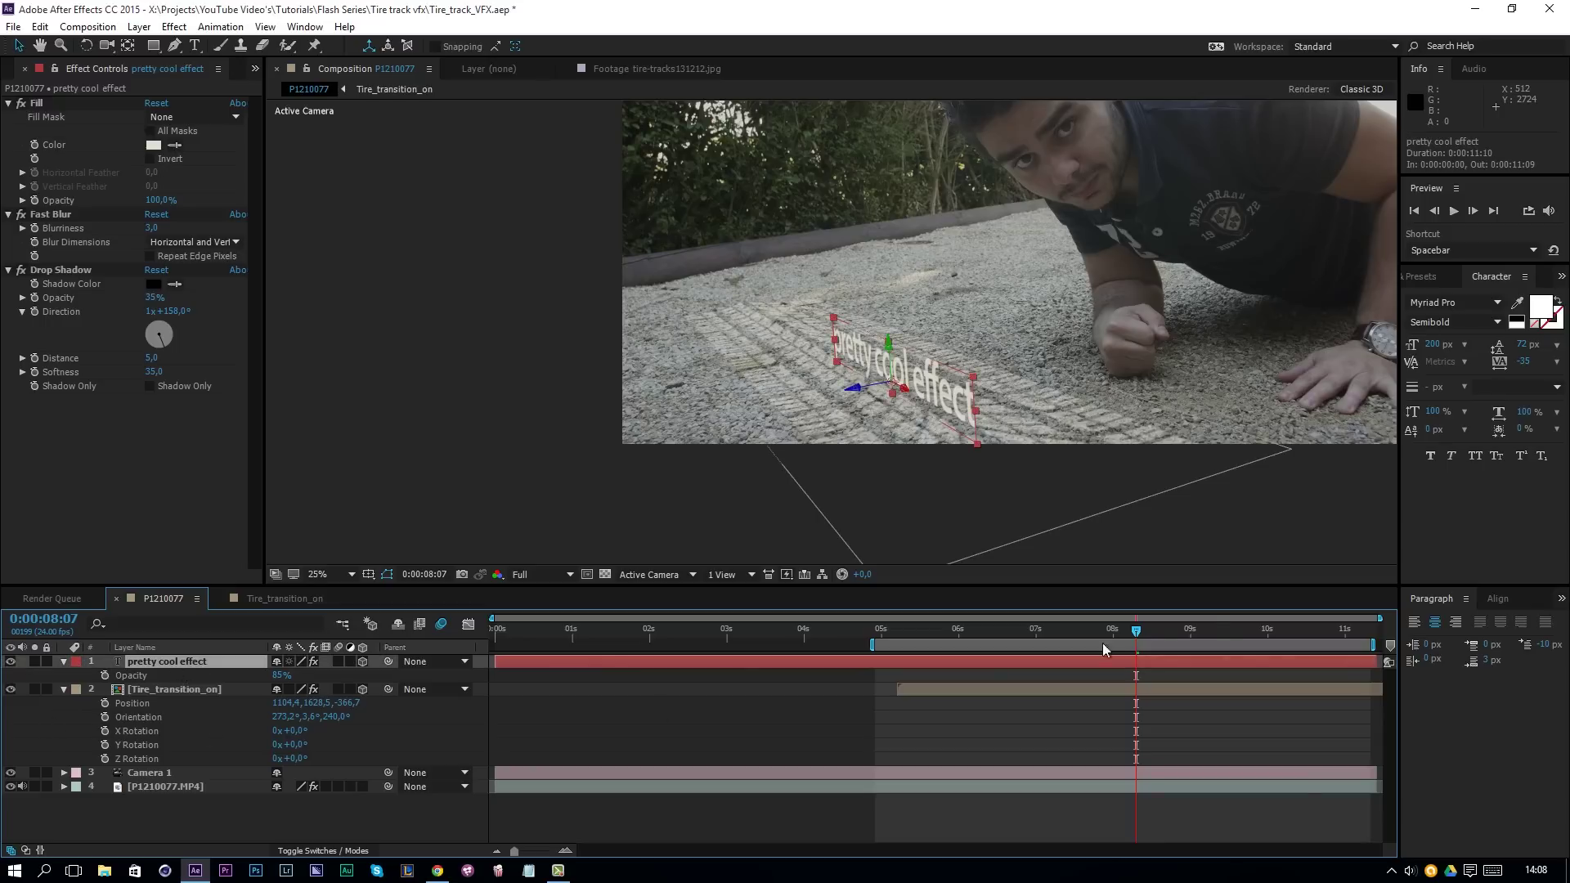
# - Keyframe the text's Position from the 0:00:08:23 tire-track keyframe, lowering it later so it sinks
pyautogui.click(1138, 690)
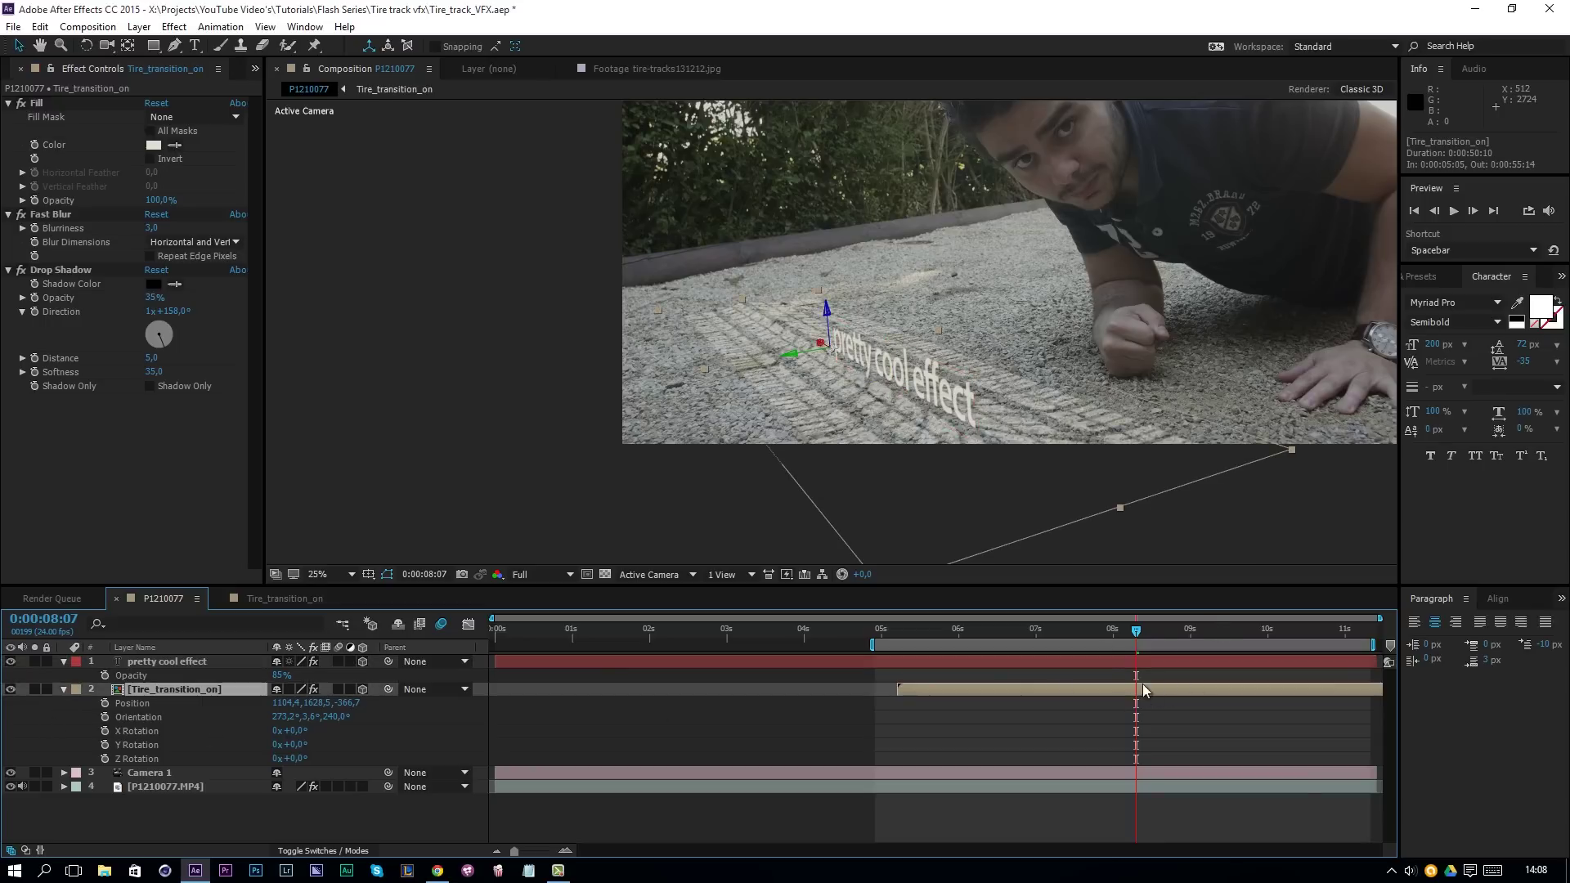
pyautogui.press('t')
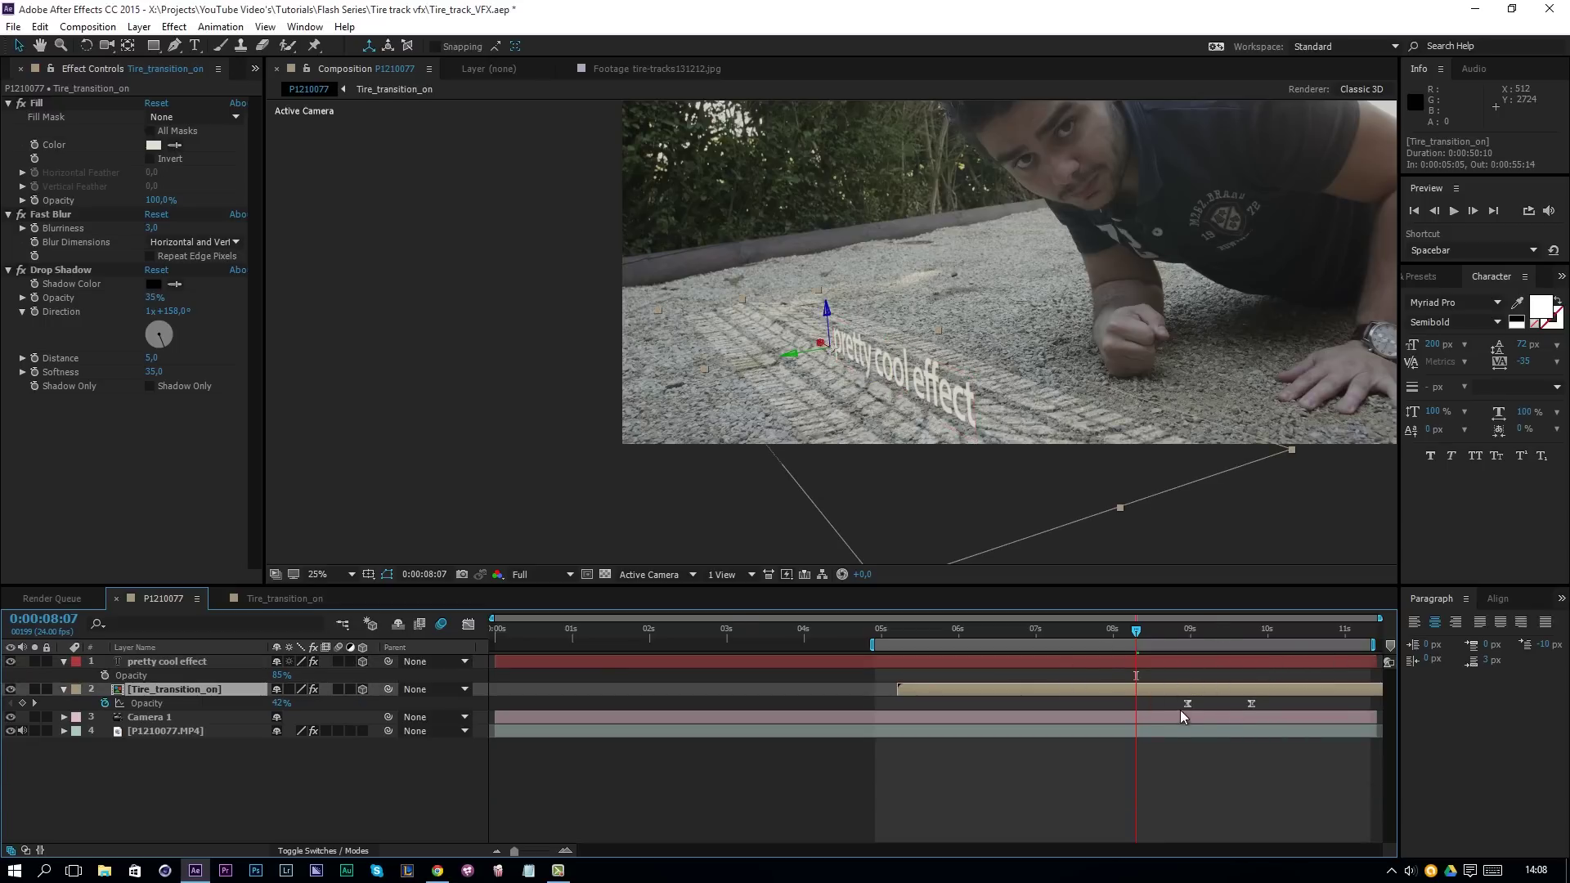
pyautogui.click(1187, 632)
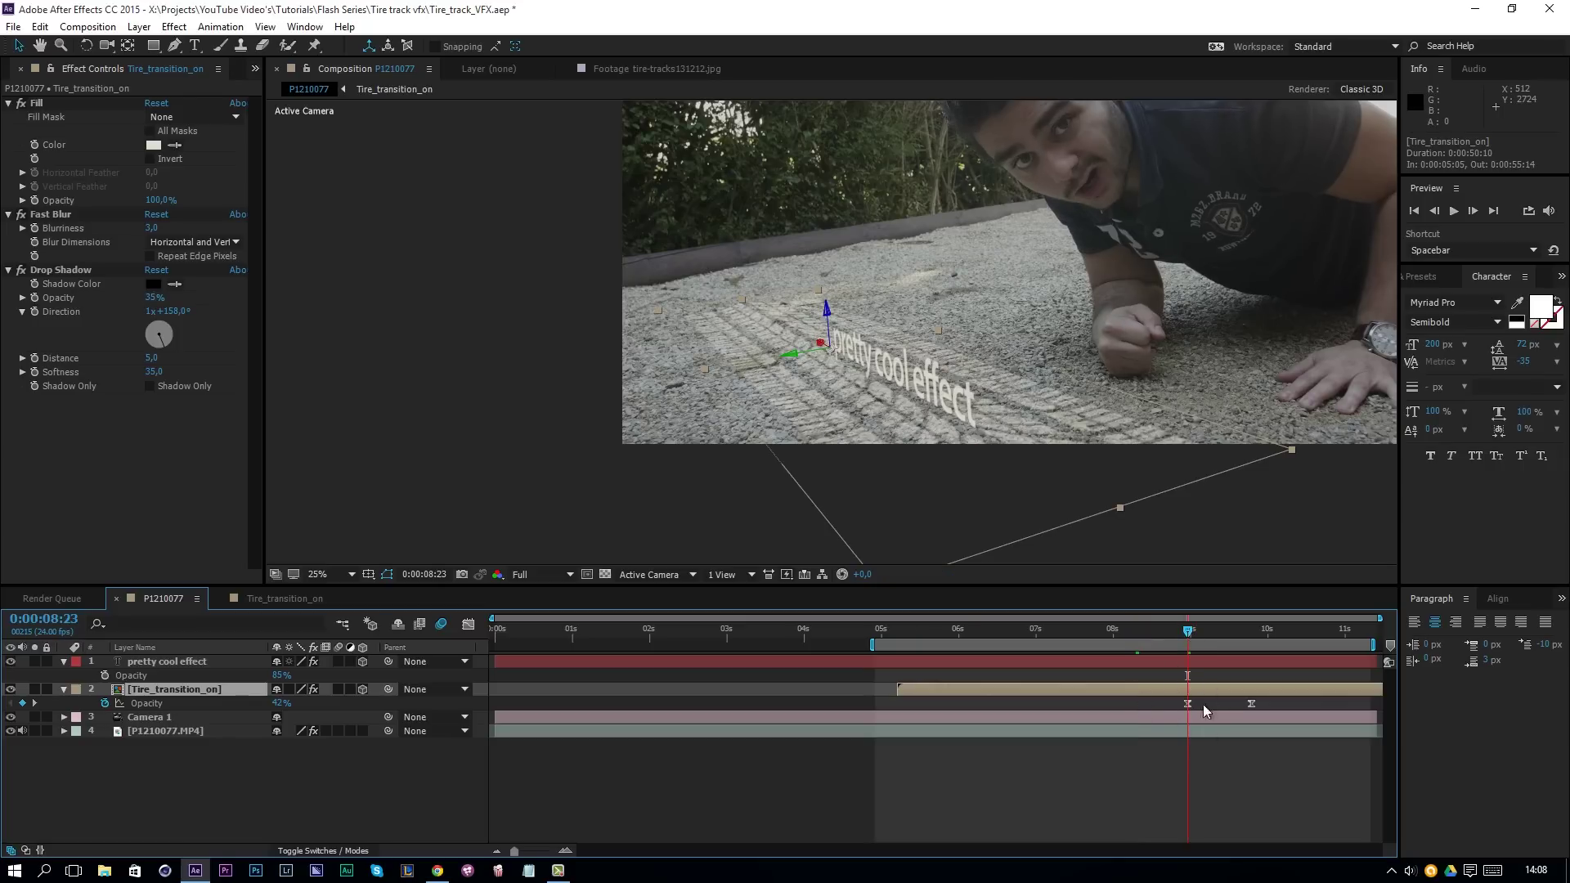
pyautogui.click(1188, 660)
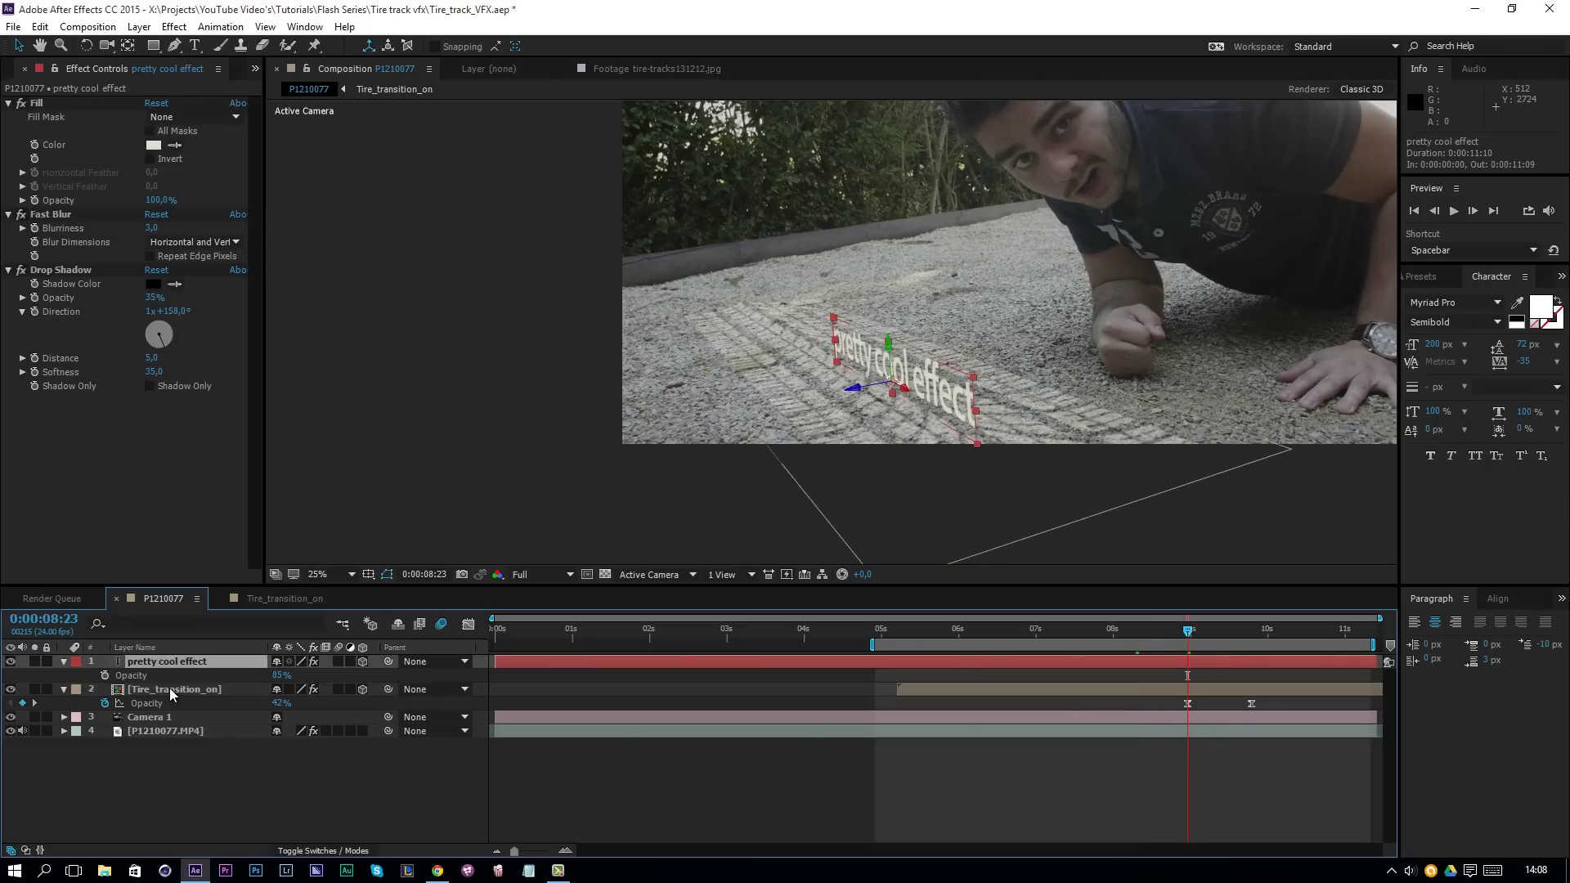
pyautogui.press('p')
pyautogui.click(105, 676)
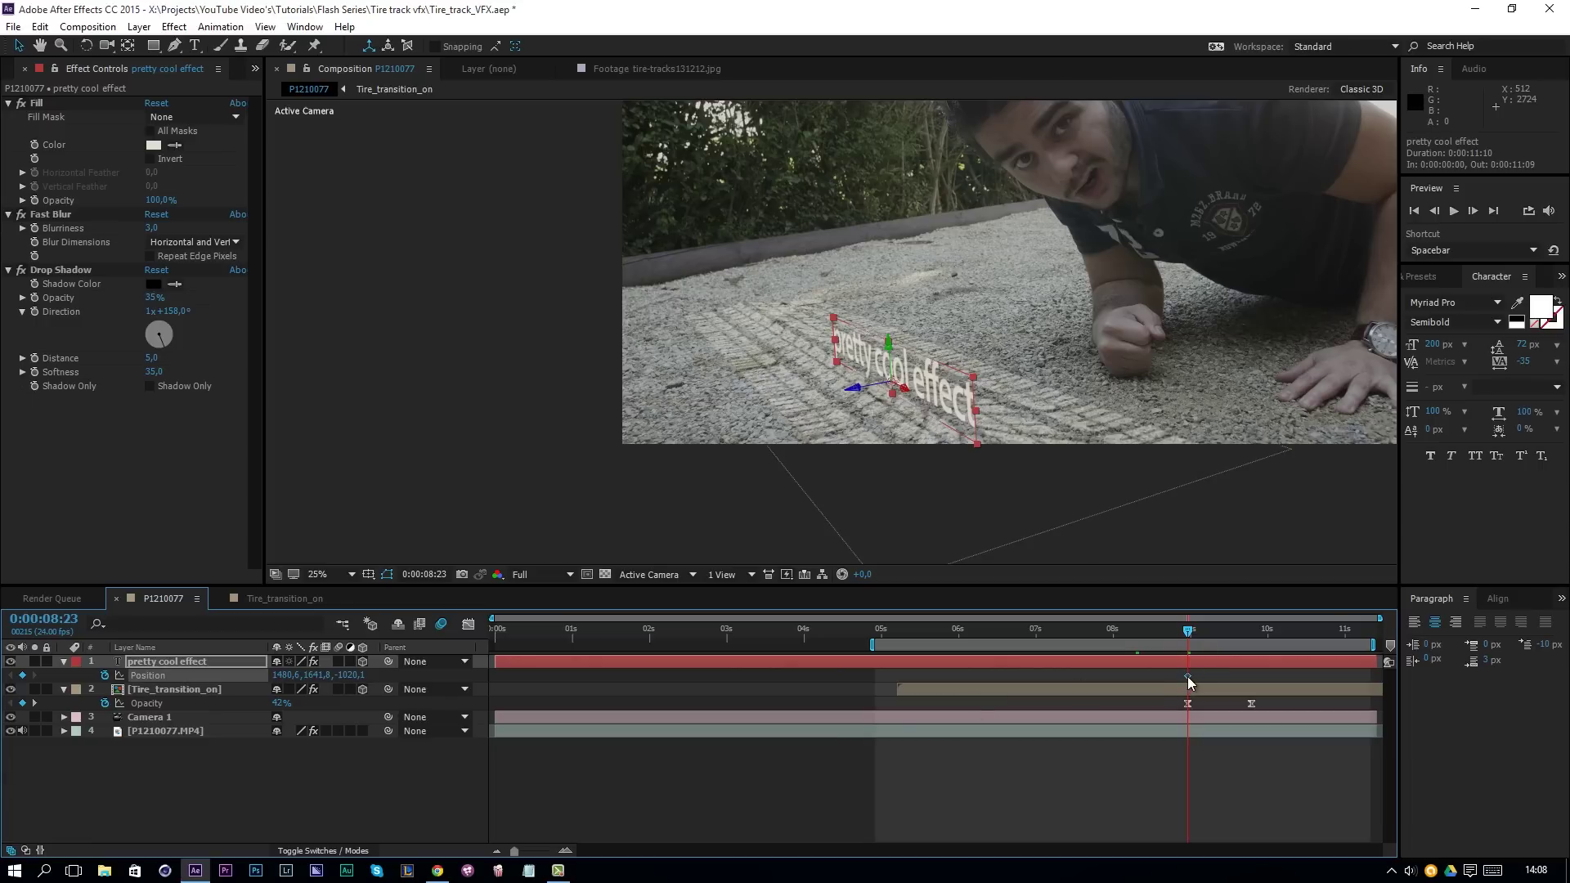
pyautogui.moveTo(1187, 676); pyautogui.dragTo(1267, 692)
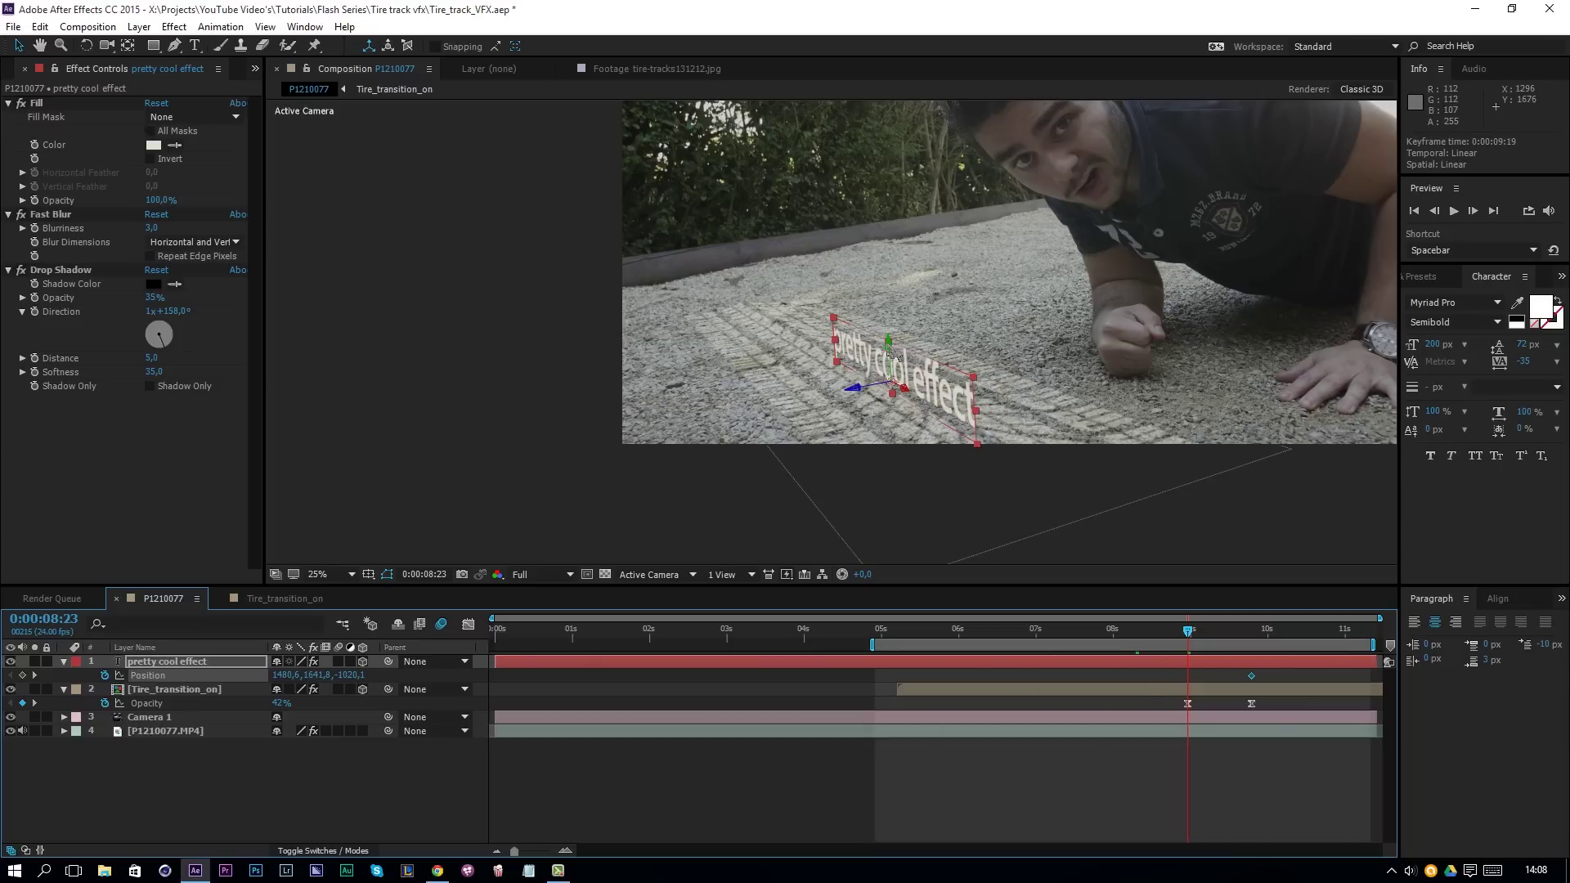
pyautogui.moveTo(896, 355); pyautogui.dragTo(897, 384)
pyautogui.moveTo(895, 382); pyautogui.dragTo(893, 384)
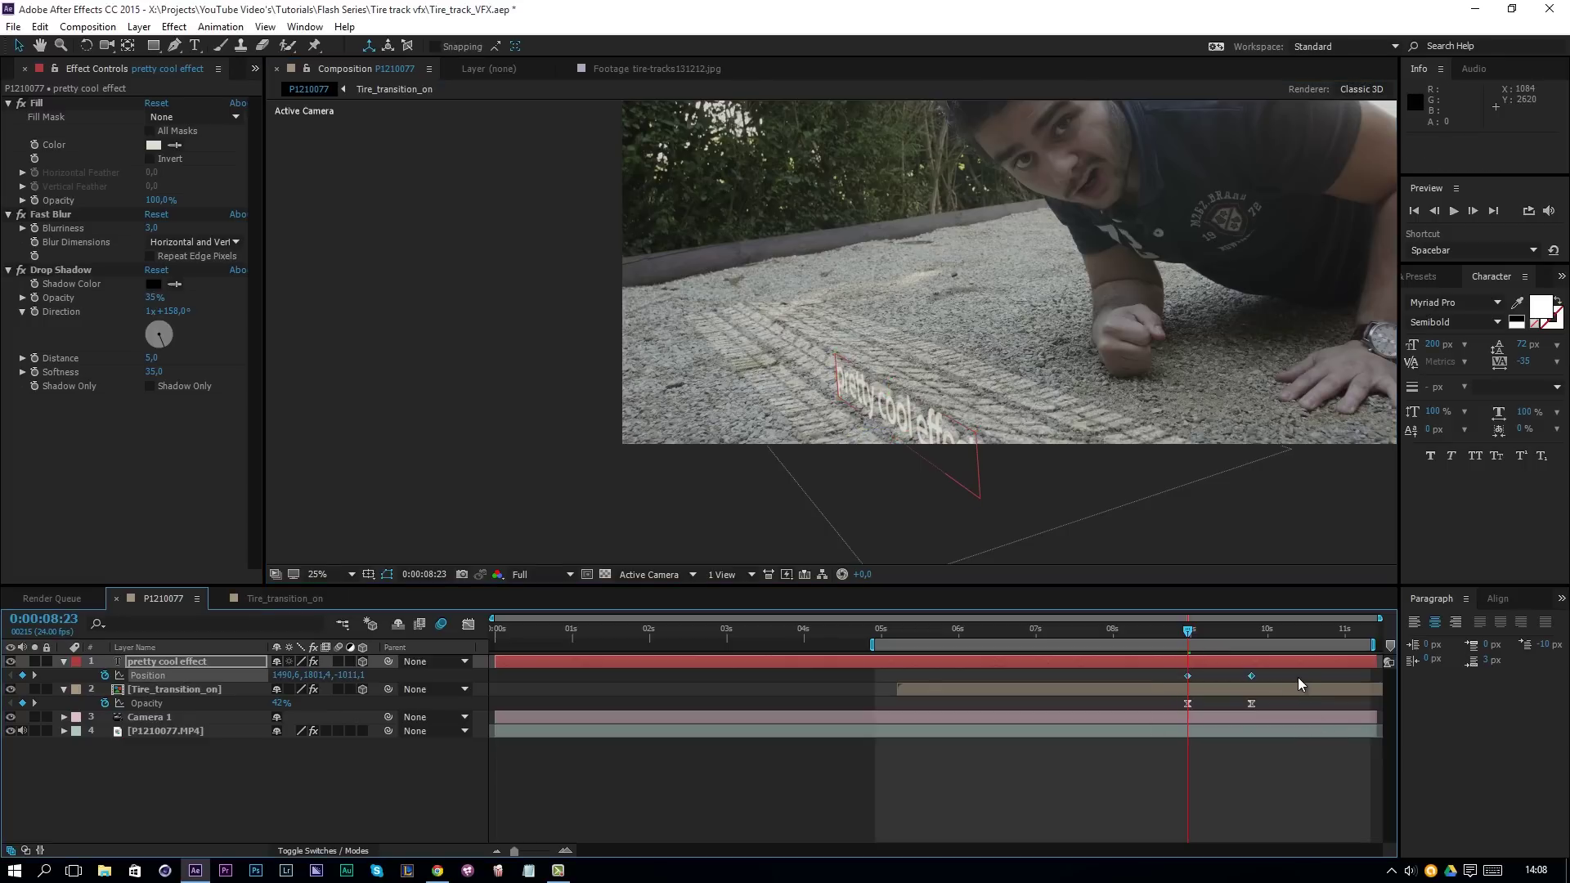
# - Apply Easy Ease to the Position keyframes and check their speed curve in the Graph Editor
pyautogui.rightClick(1251, 676)
pyautogui.moveTo(1276, 669)
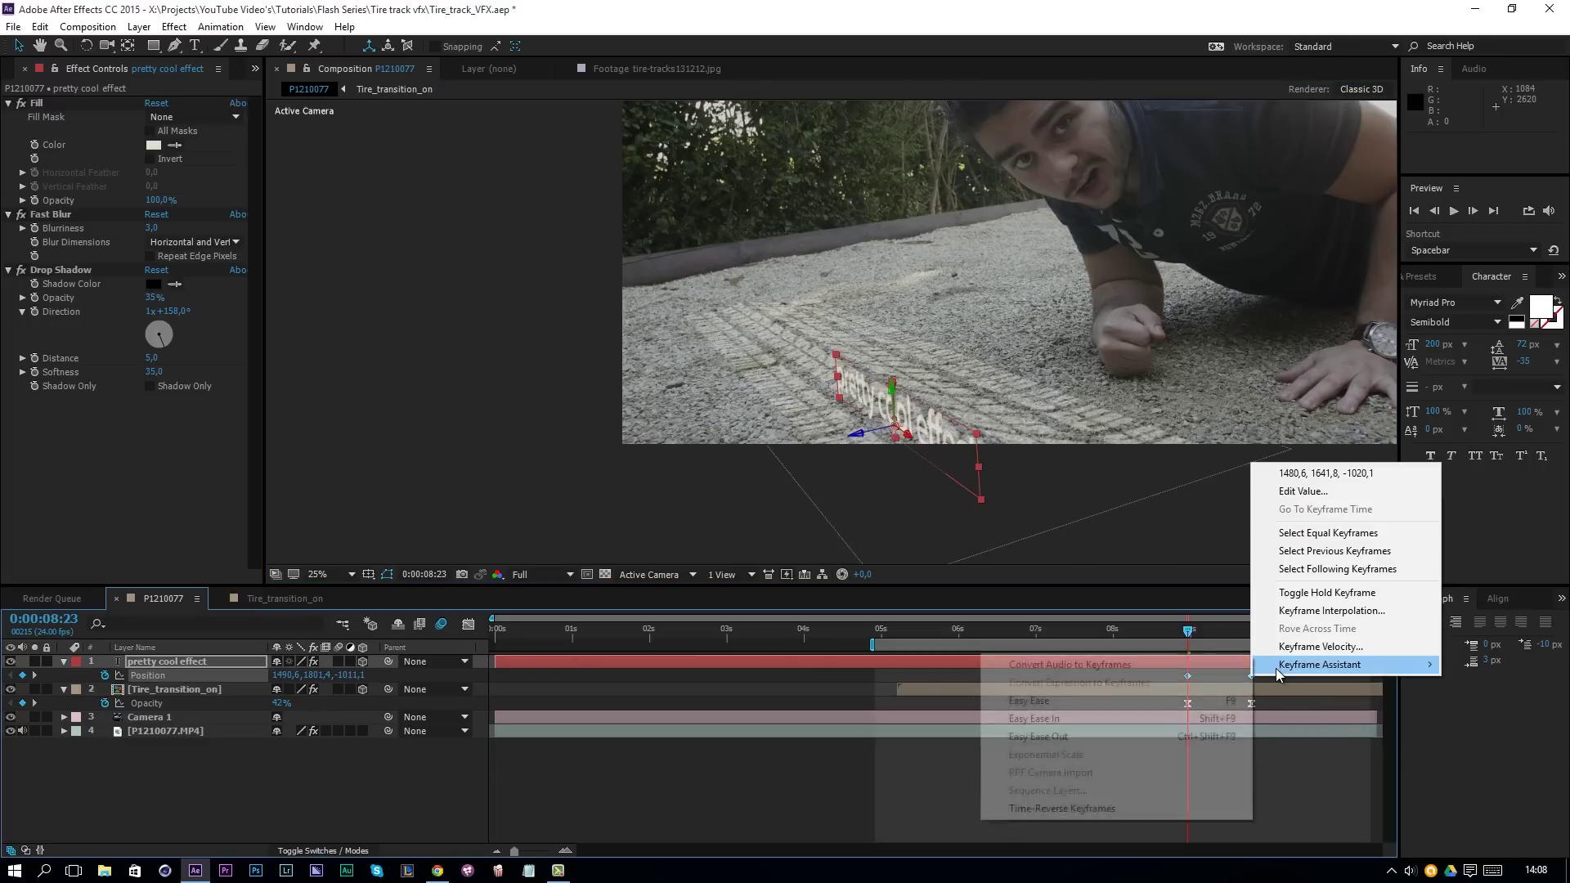
pyautogui.click(1051, 705)
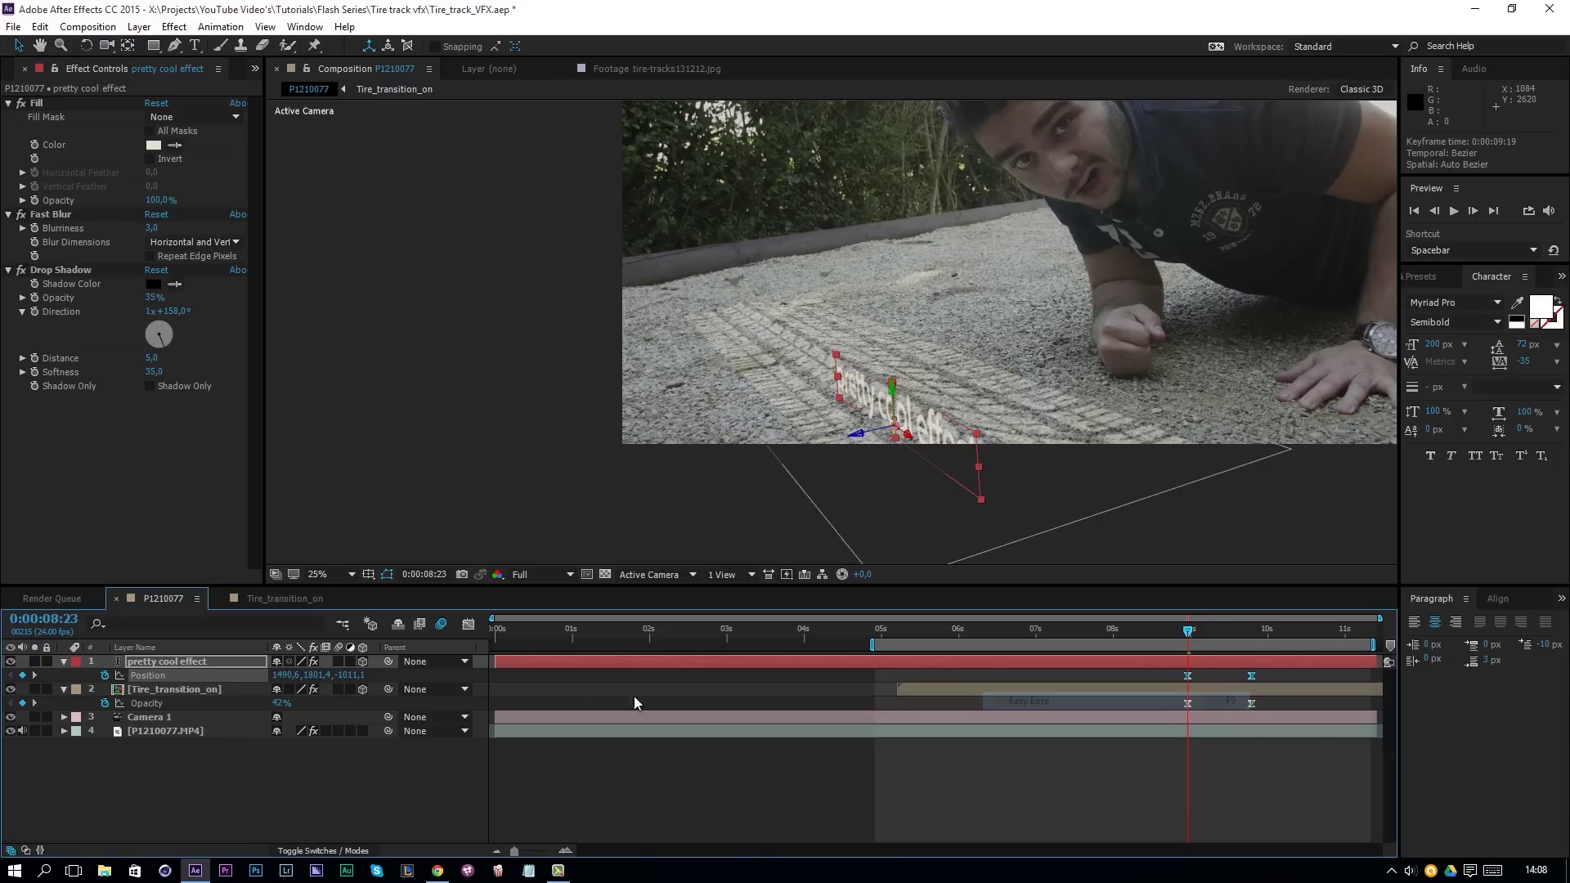
pyautogui.click(468, 628)
pyautogui.moveTo(1159, 770); pyautogui.dragTo(1231, 785)
pyautogui.click(467, 625)
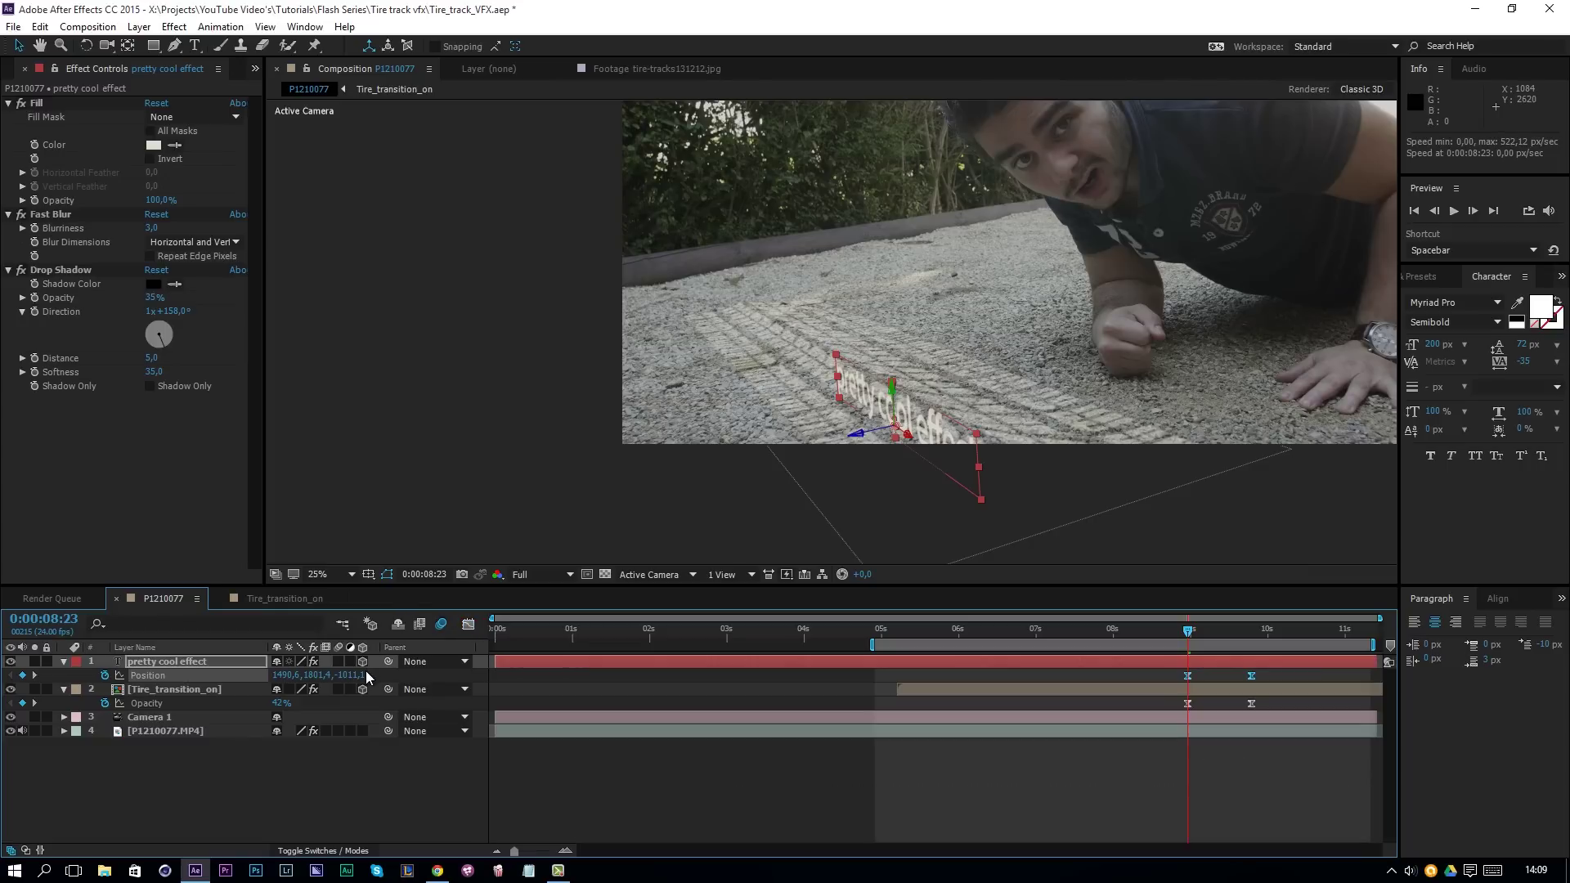
# - Add a new red solid layer and hide it to see the footage
pyautogui.click(350, 782)
pyautogui.rightClick(224, 777)
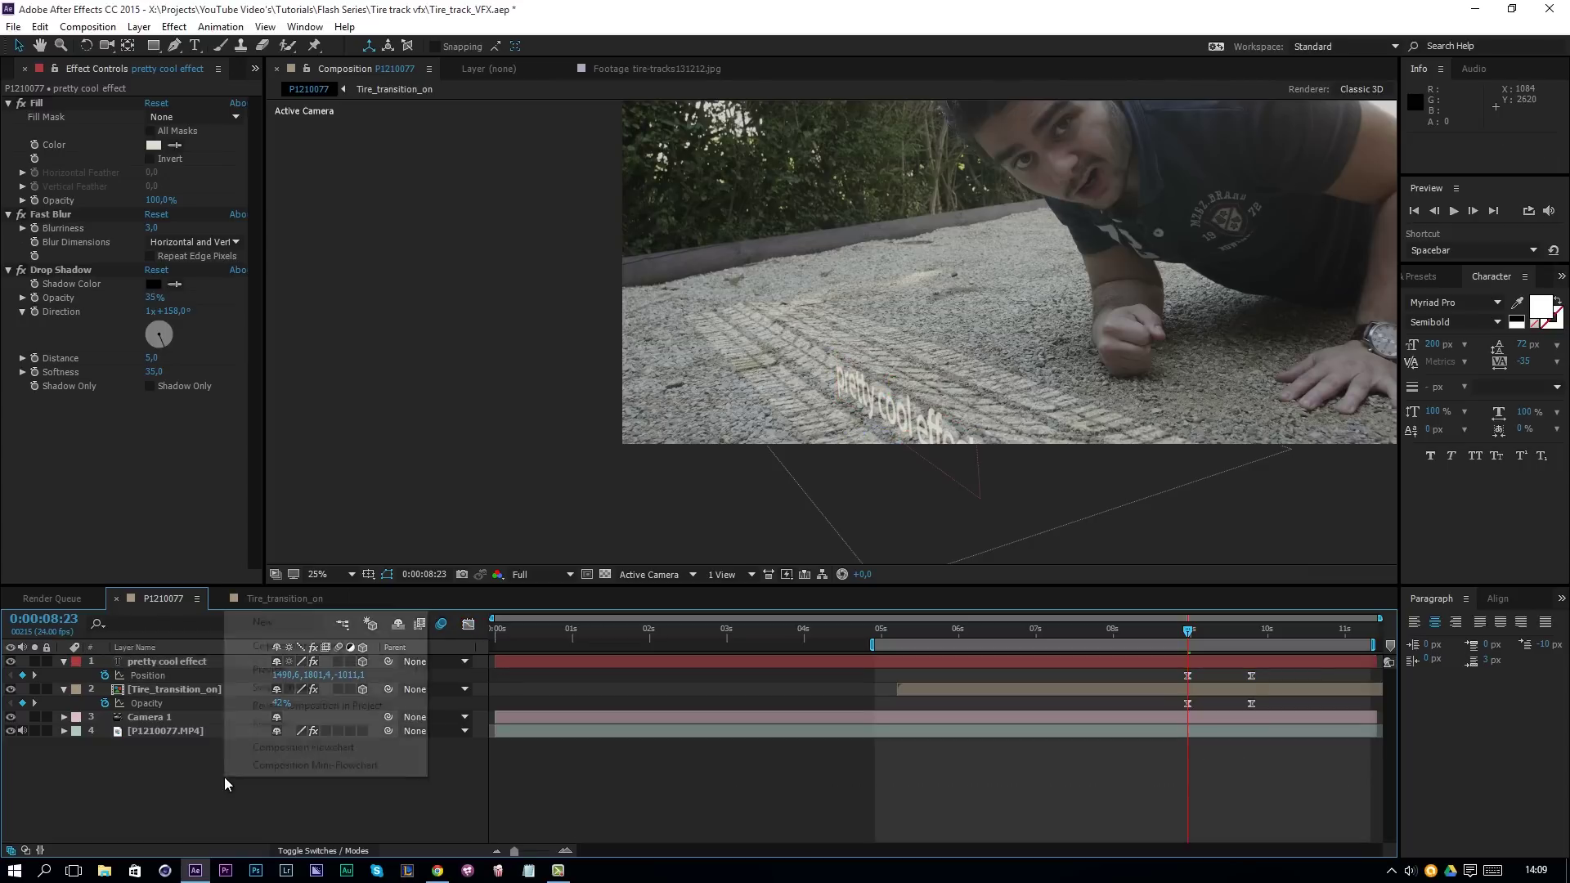
pyautogui.moveTo(302, 620)
pyautogui.click(459, 664)
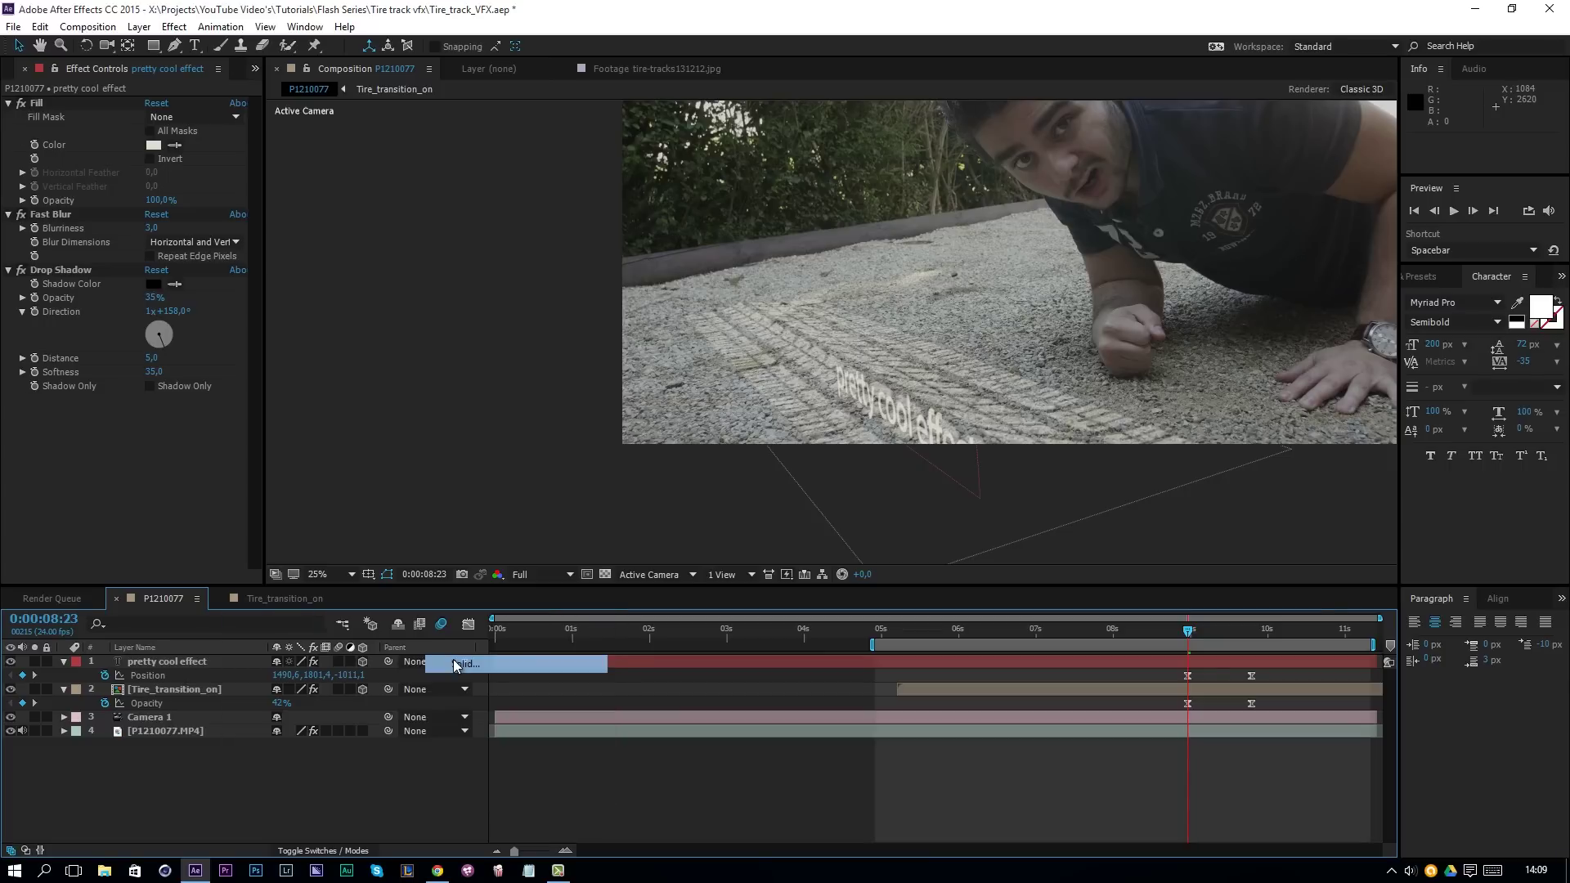
pyautogui.click(837, 582)
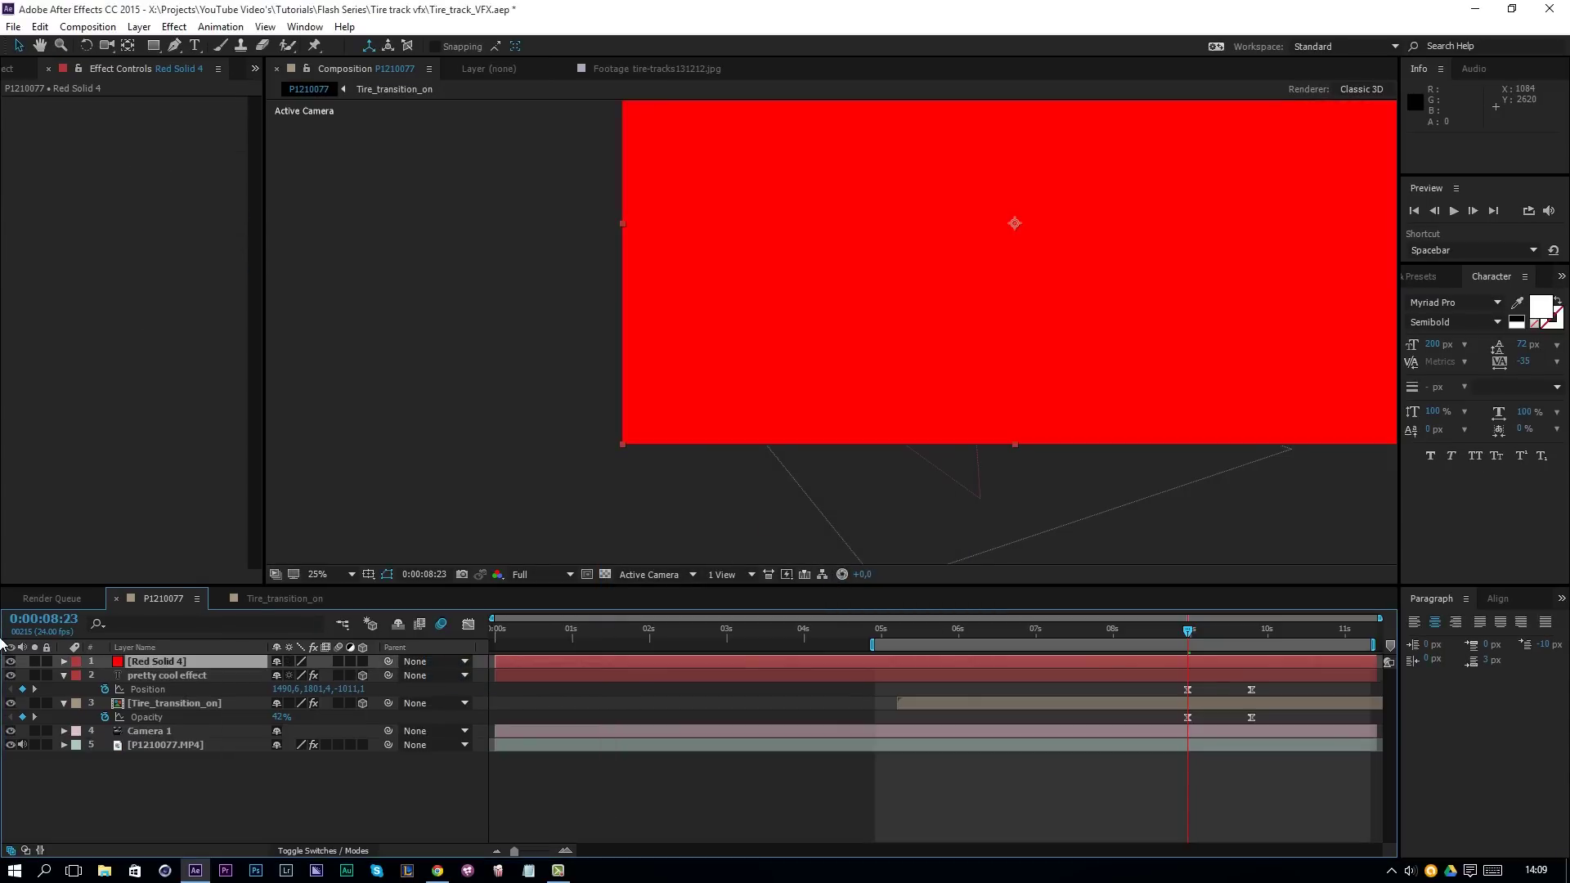
pyautogui.click(10, 661)
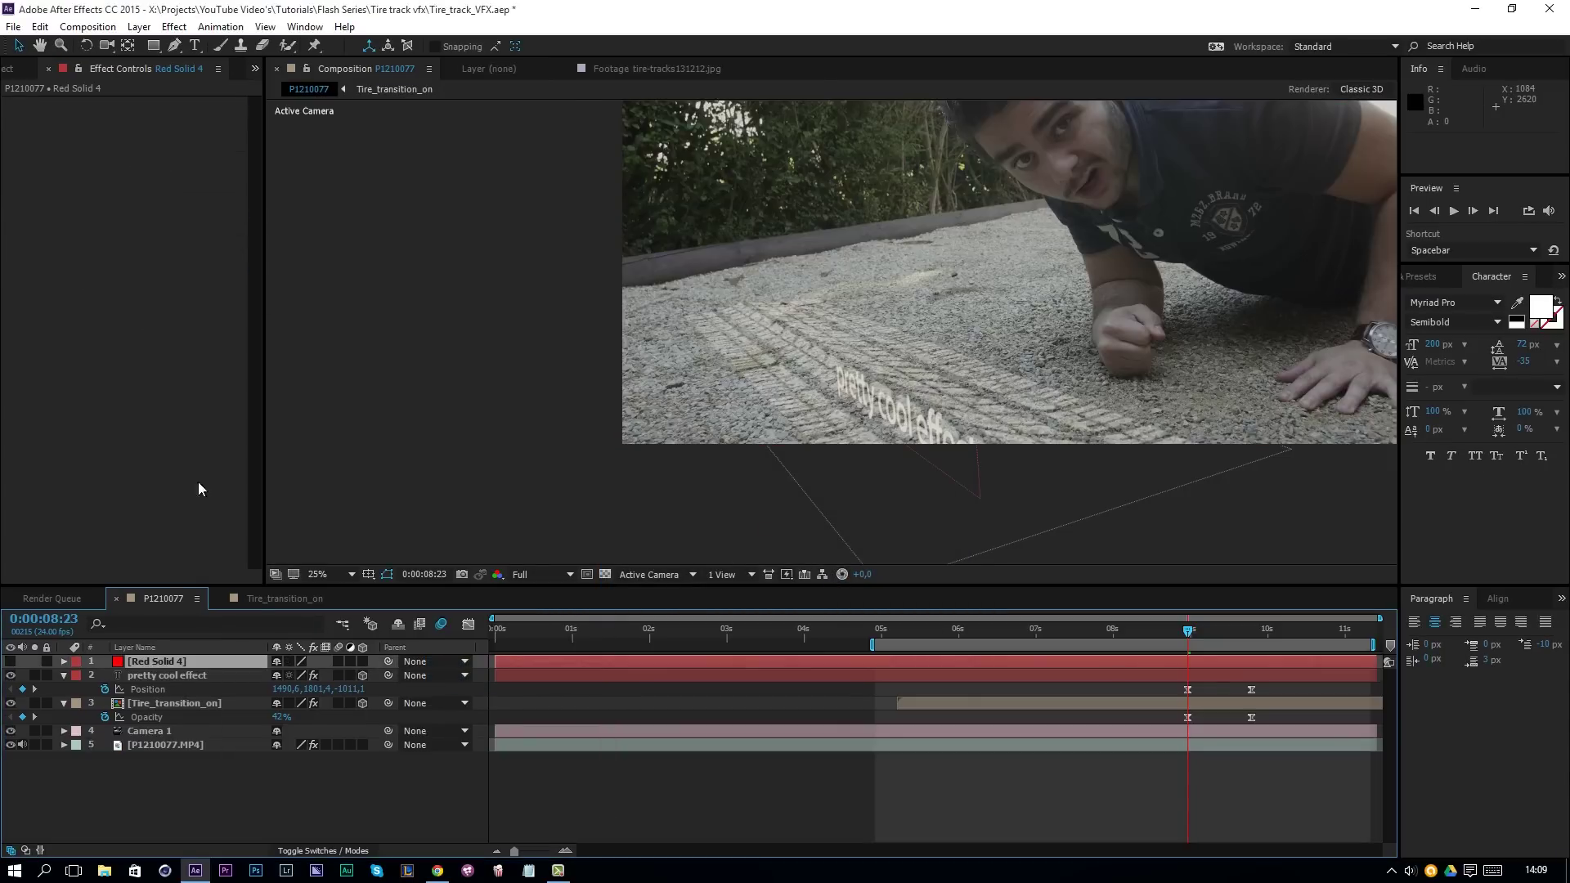
# - Draw a Pen-tool mask on Red Solid 4 over the text's lower-left area, then show the solid again
pyautogui.click(174, 46)
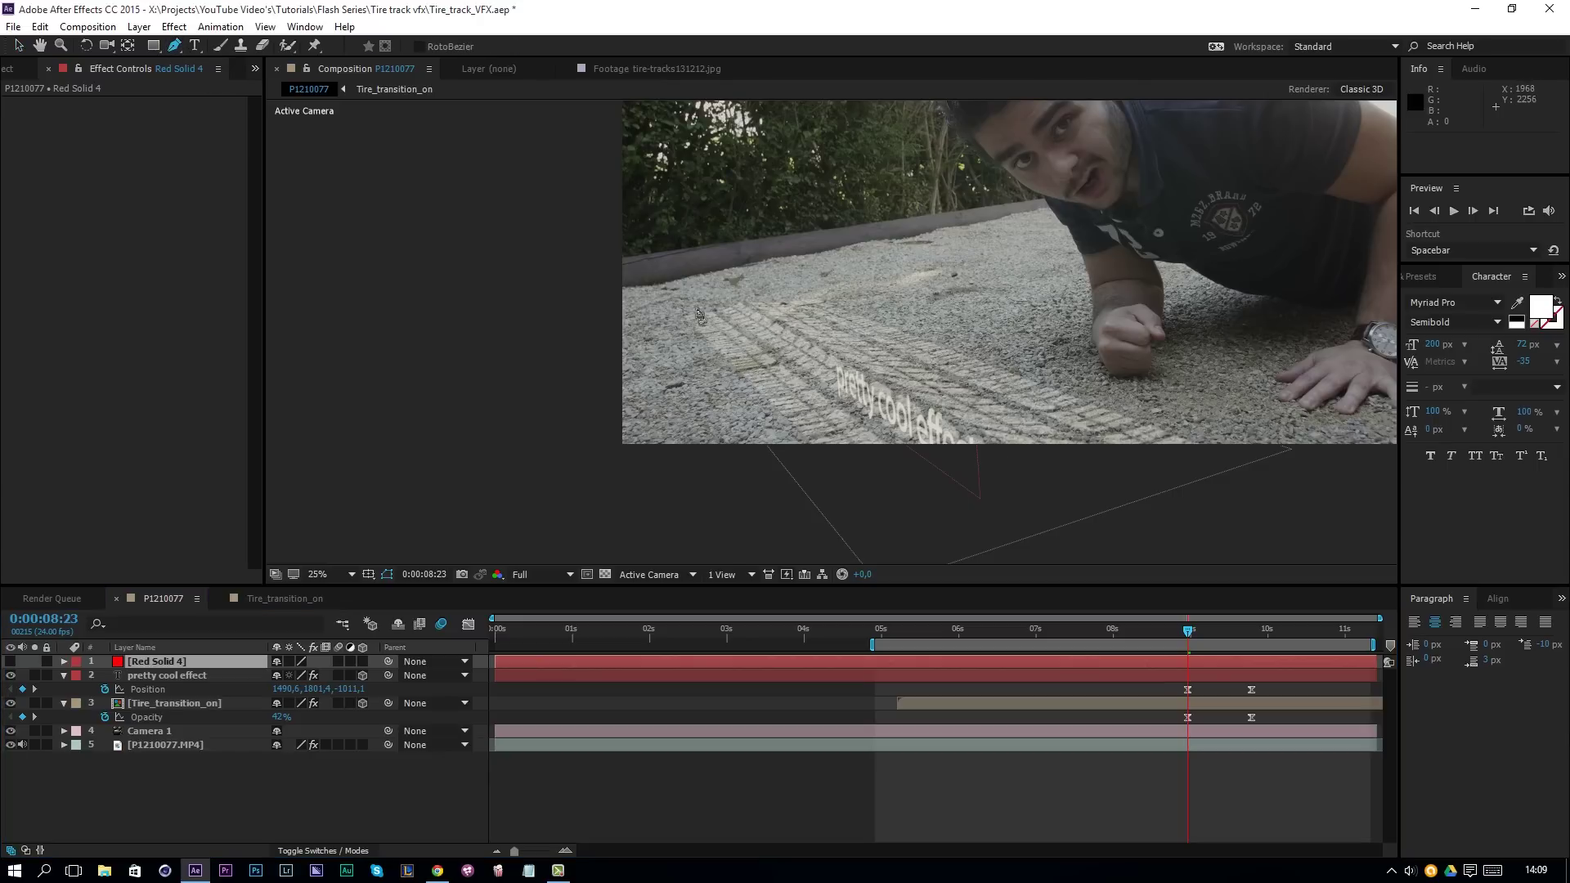
pyautogui.click(785, 330)
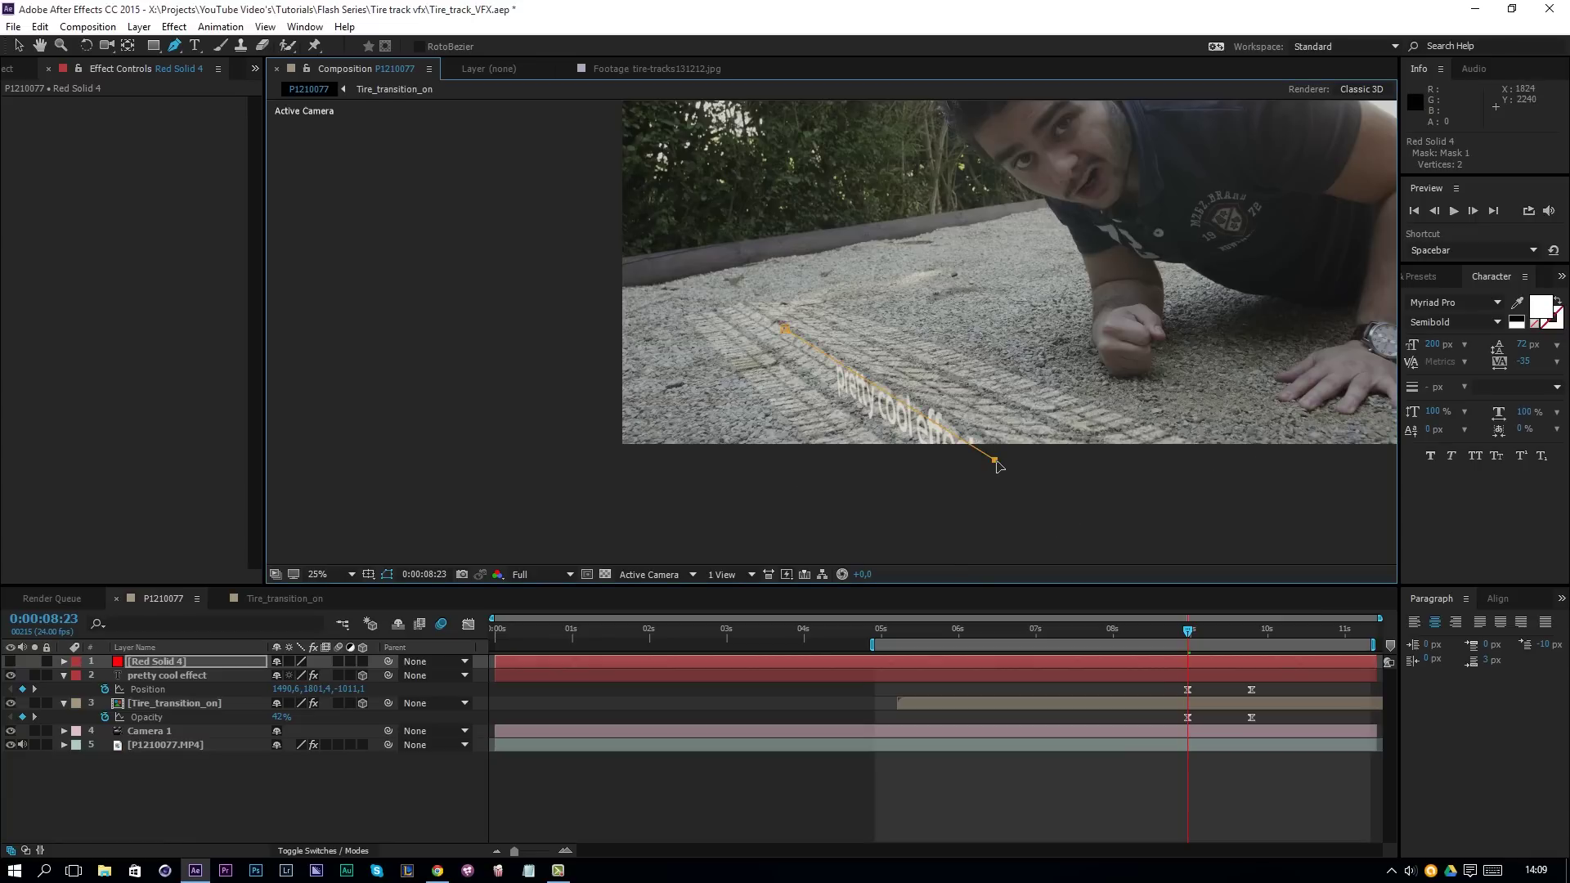
pyautogui.hotkey('ctrl', 'z')
pyautogui.hotkey('ctrl', 'z')
pyautogui.click(579, 480)
pyautogui.click(568, 232)
pyautogui.click(689, 223)
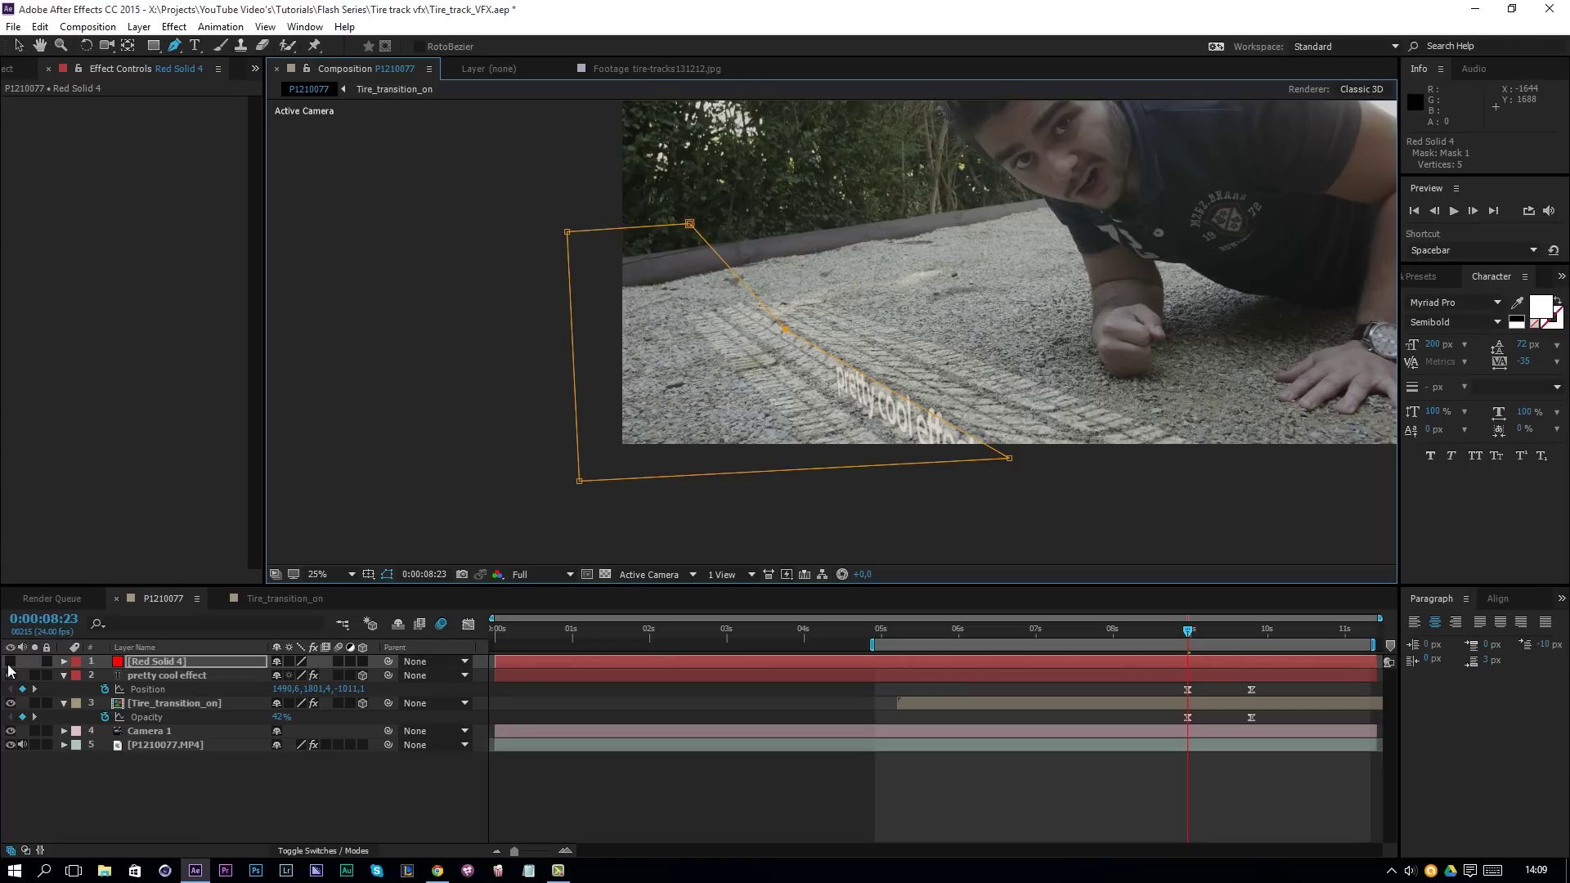
pyautogui.click(10, 661)
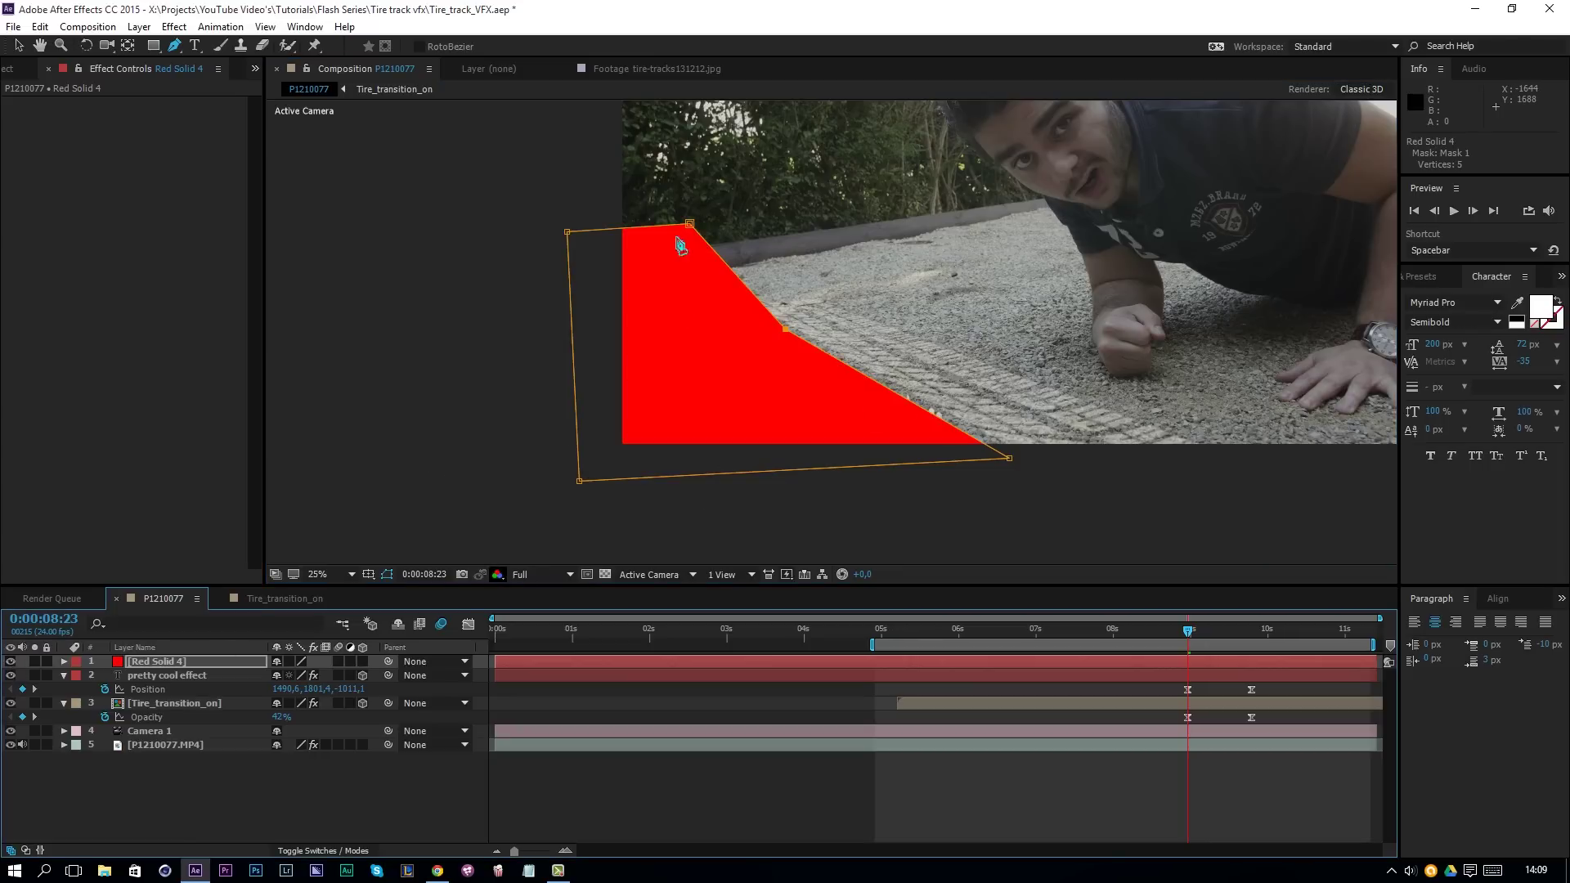
pyautogui.press('v')
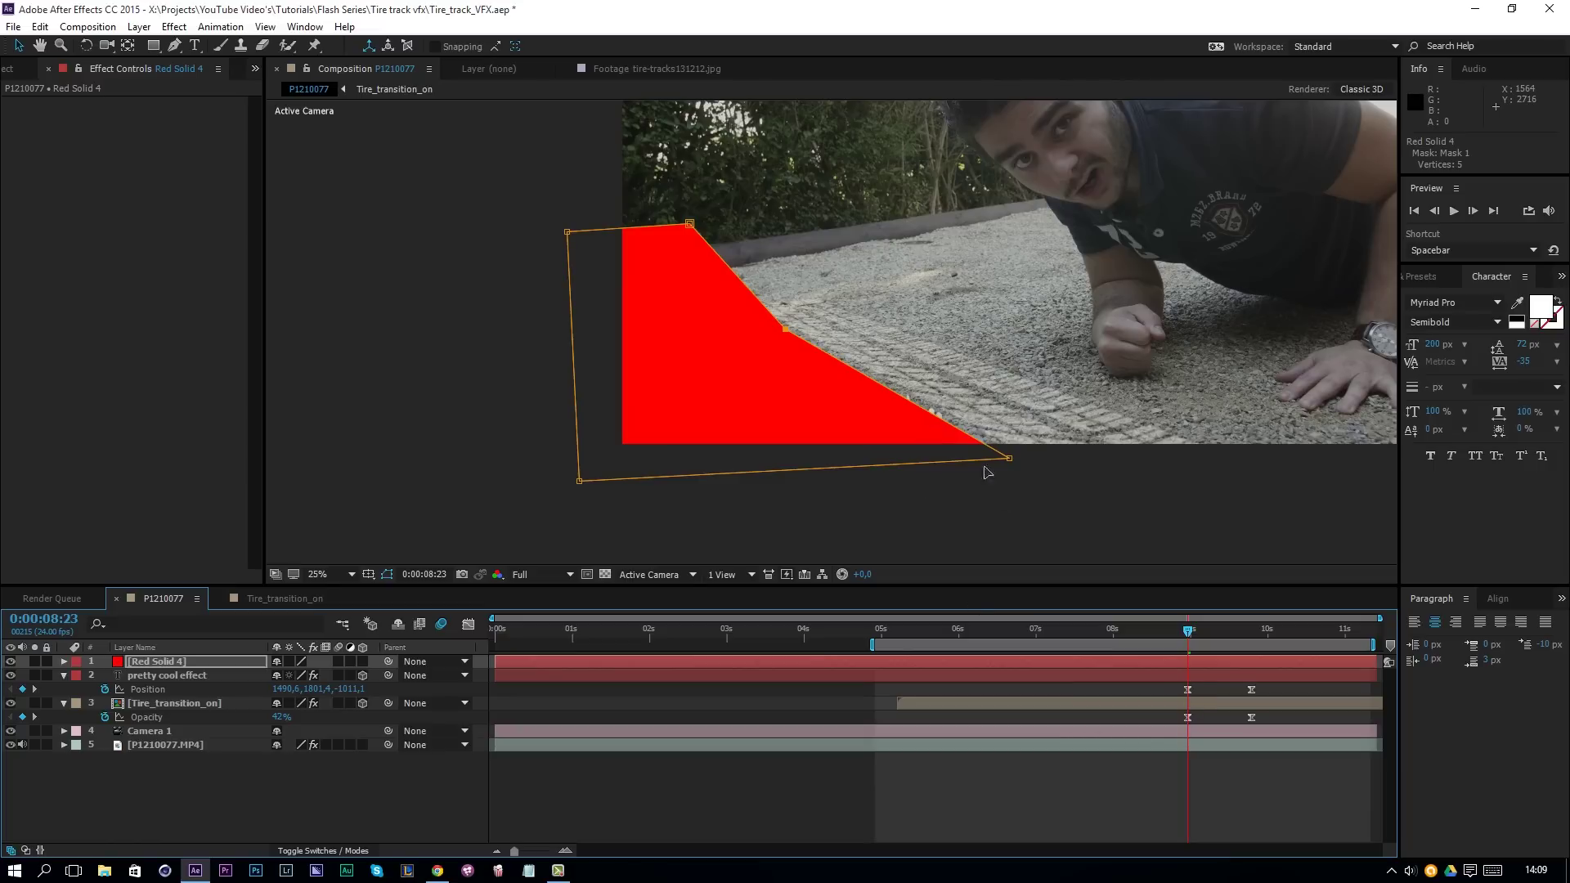
pyautogui.click(1205, 675)
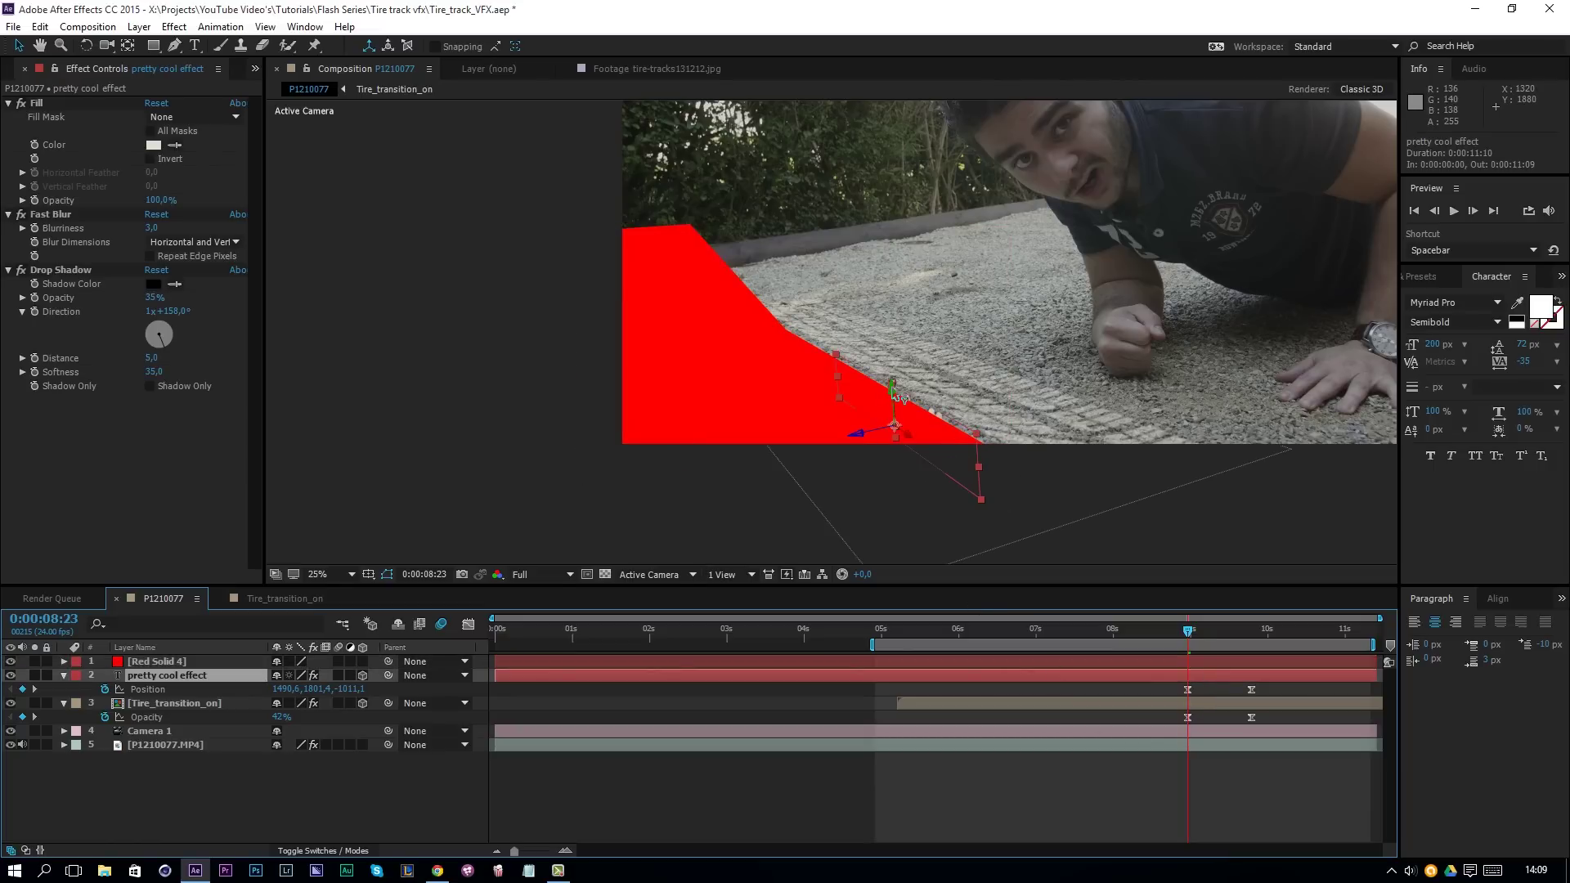
# - Nudge the text lower in Y and set its TrkMat to Alpha Inverted Matte 'Red Solid 4'
pyautogui.moveTo(893, 395); pyautogui.dragTo(894, 406)
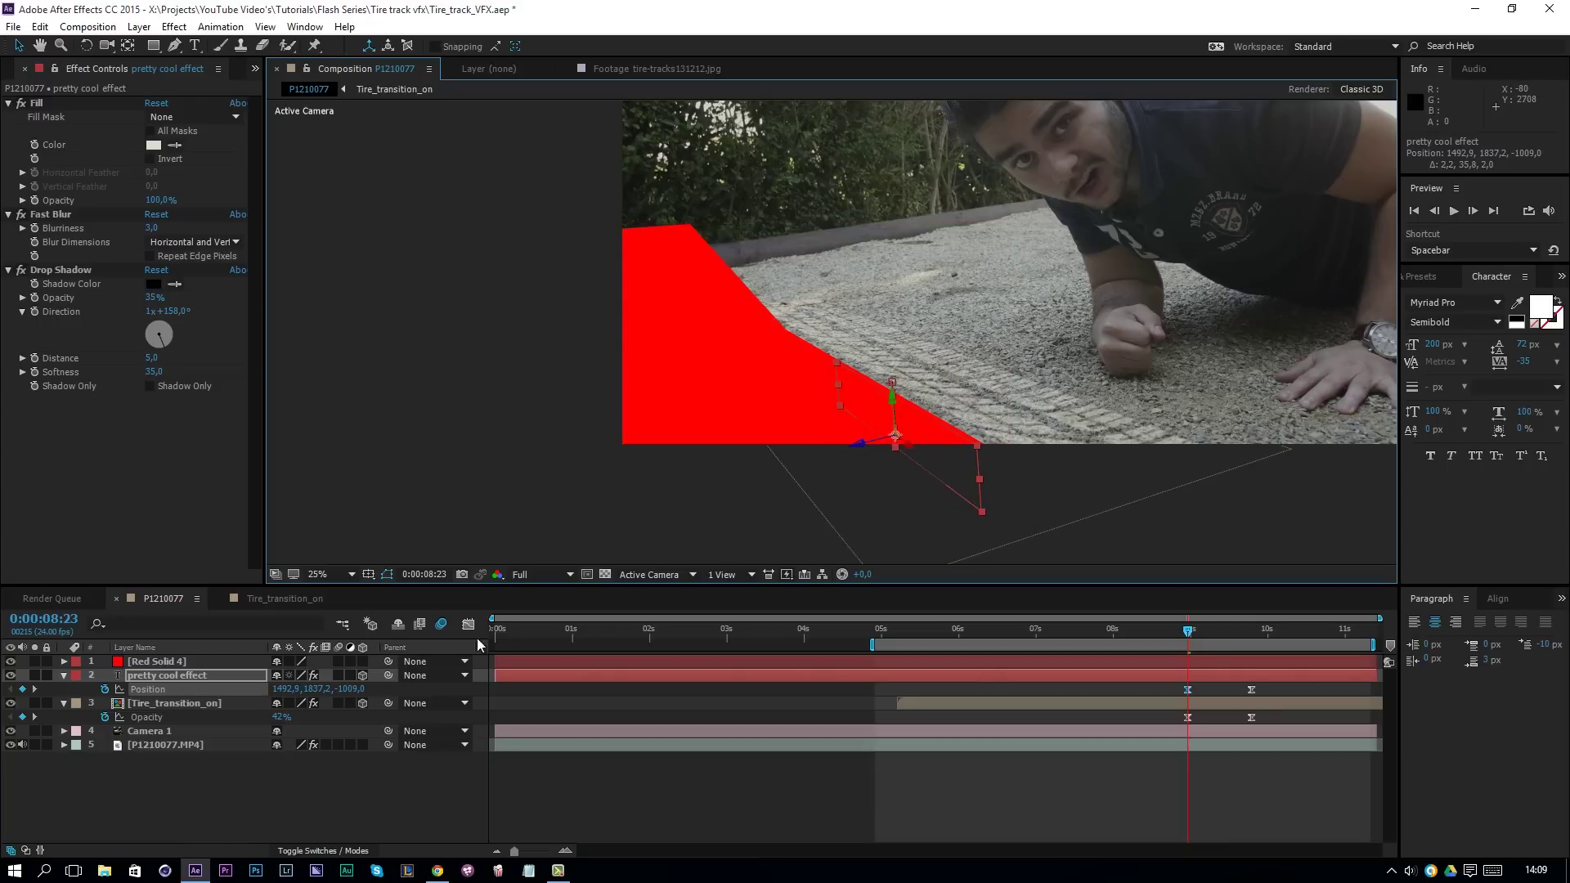
pyautogui.click(10, 661)
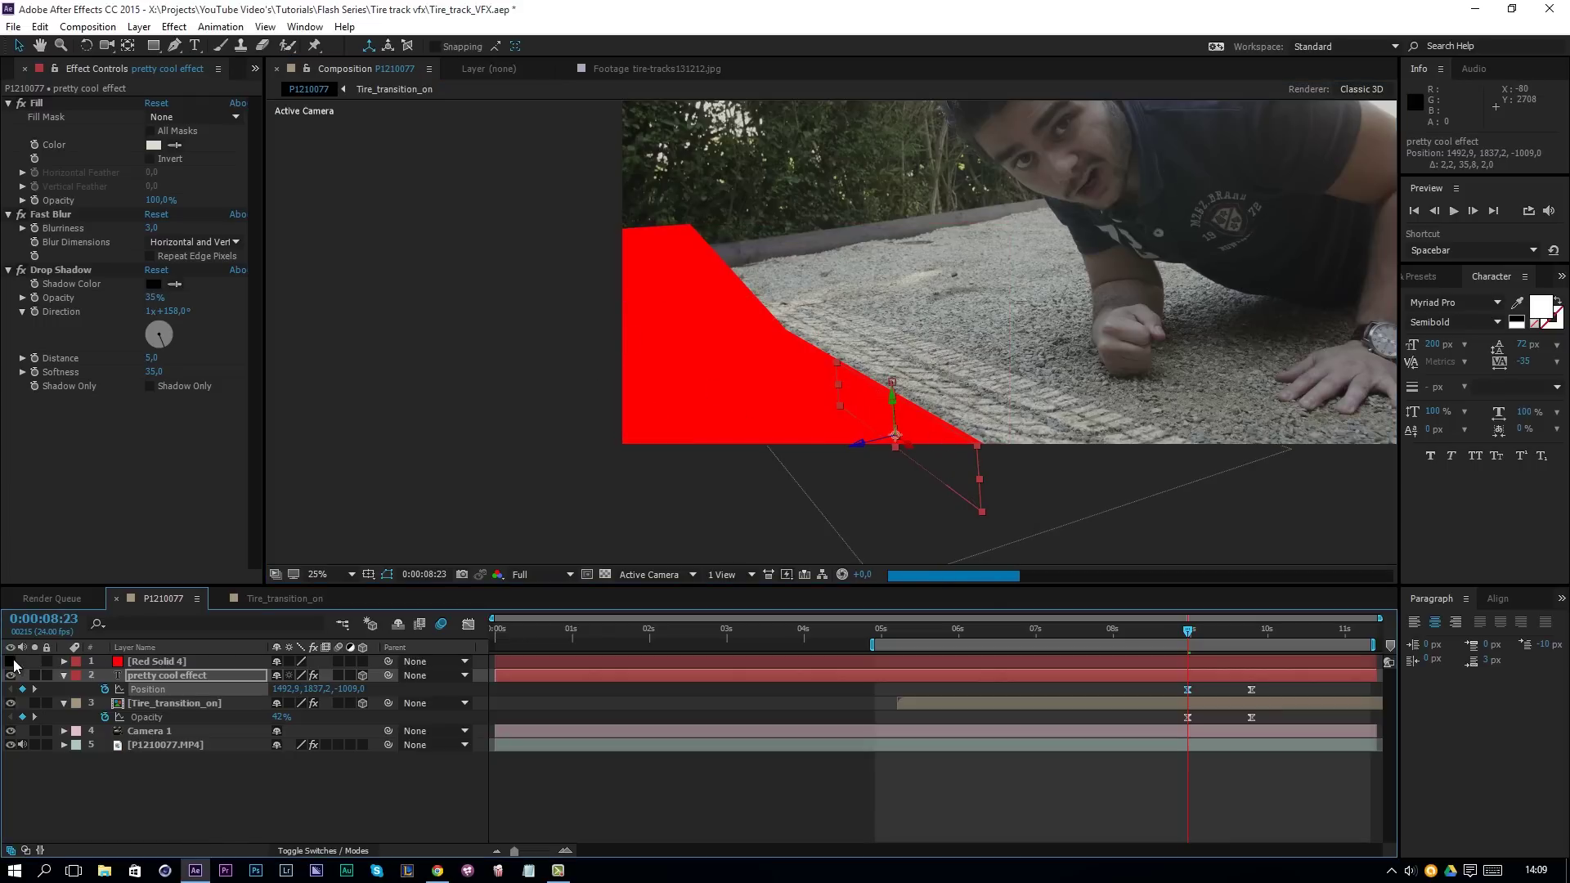
pyautogui.click(318, 851)
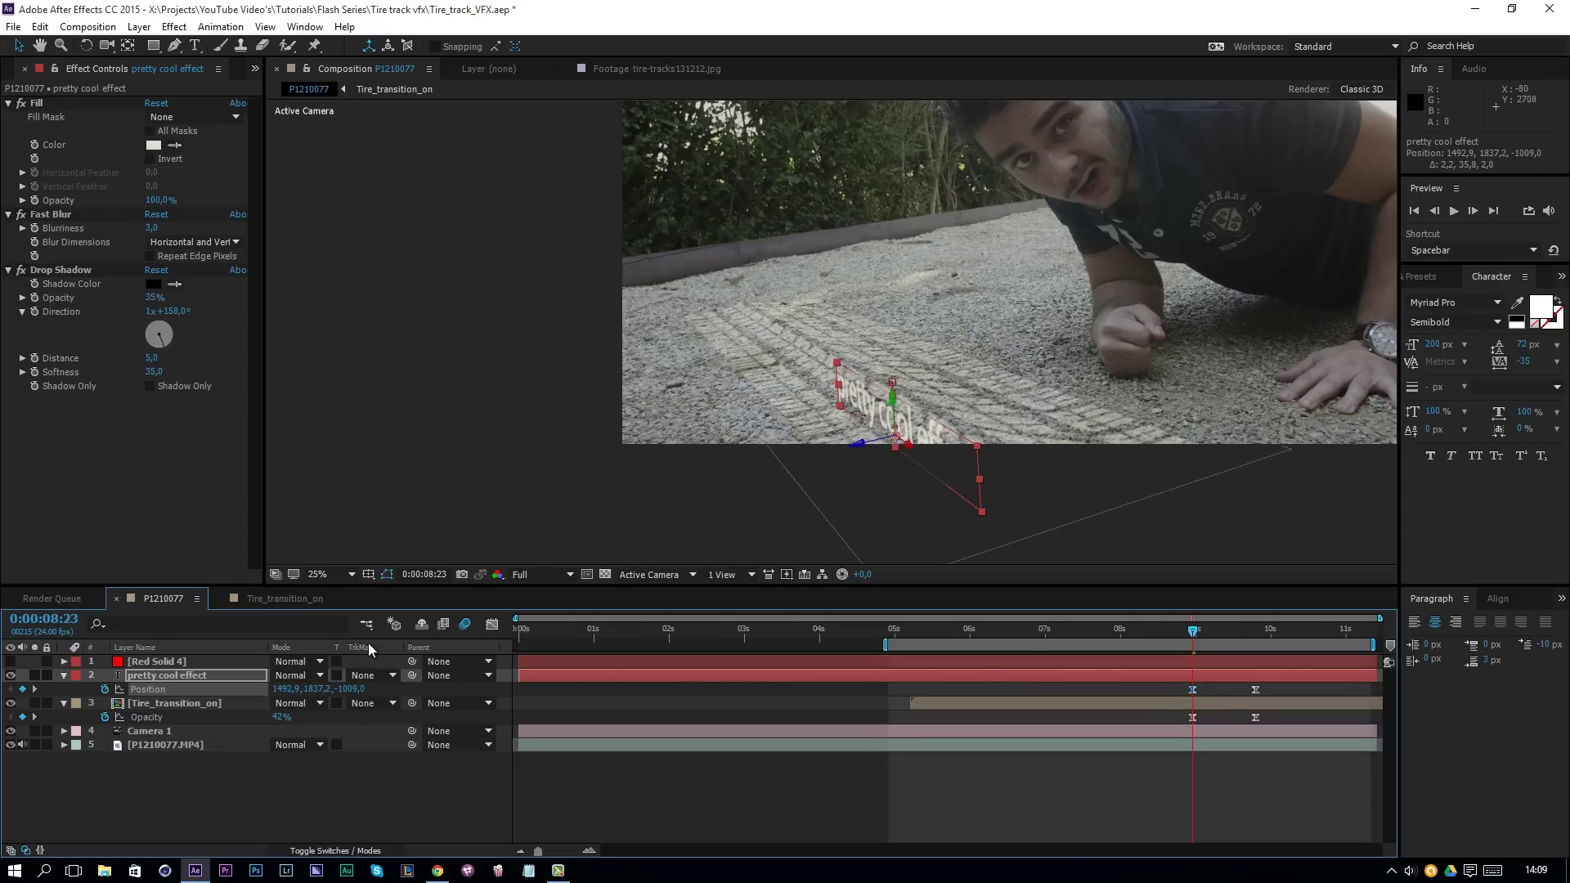
pyautogui.click(353, 677)
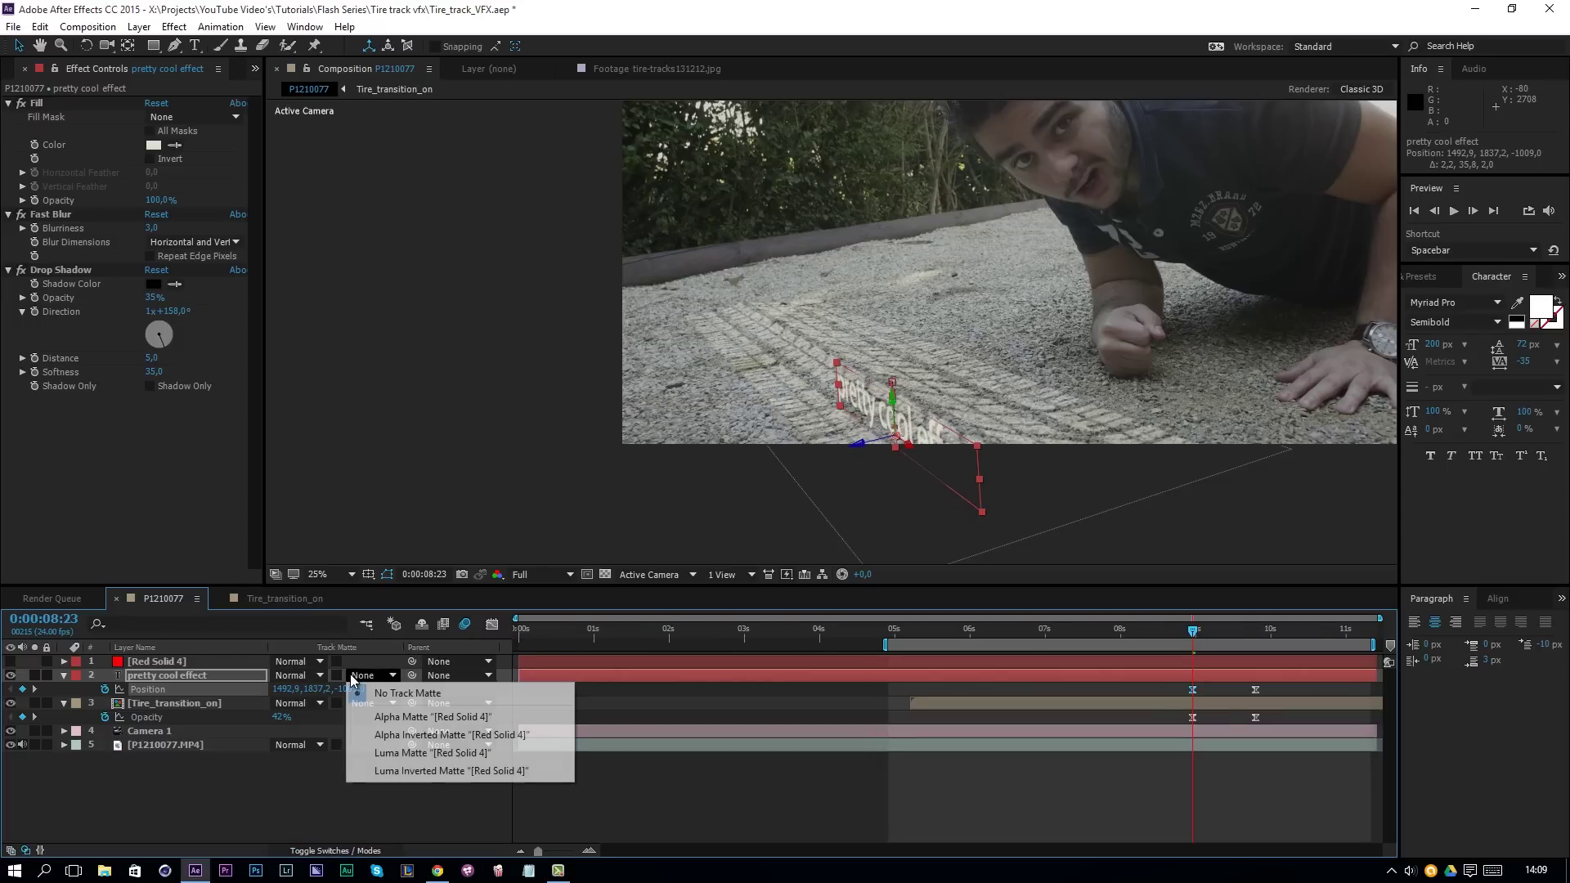
pyautogui.click(382, 735)
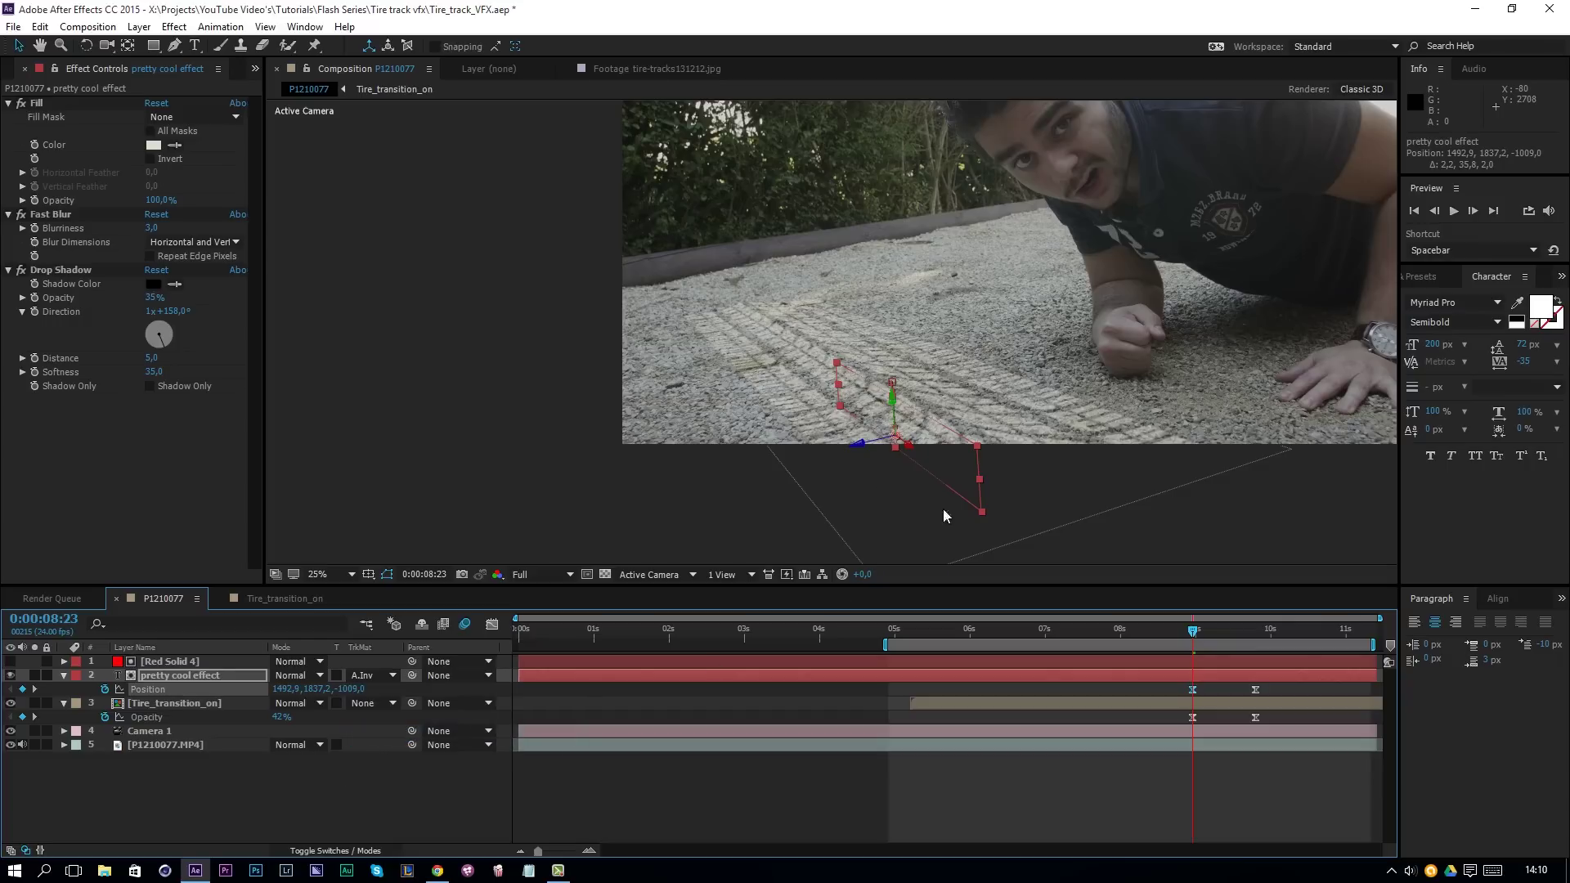
pyautogui.moveTo(1194, 632); pyautogui.dragTo(1230, 636)
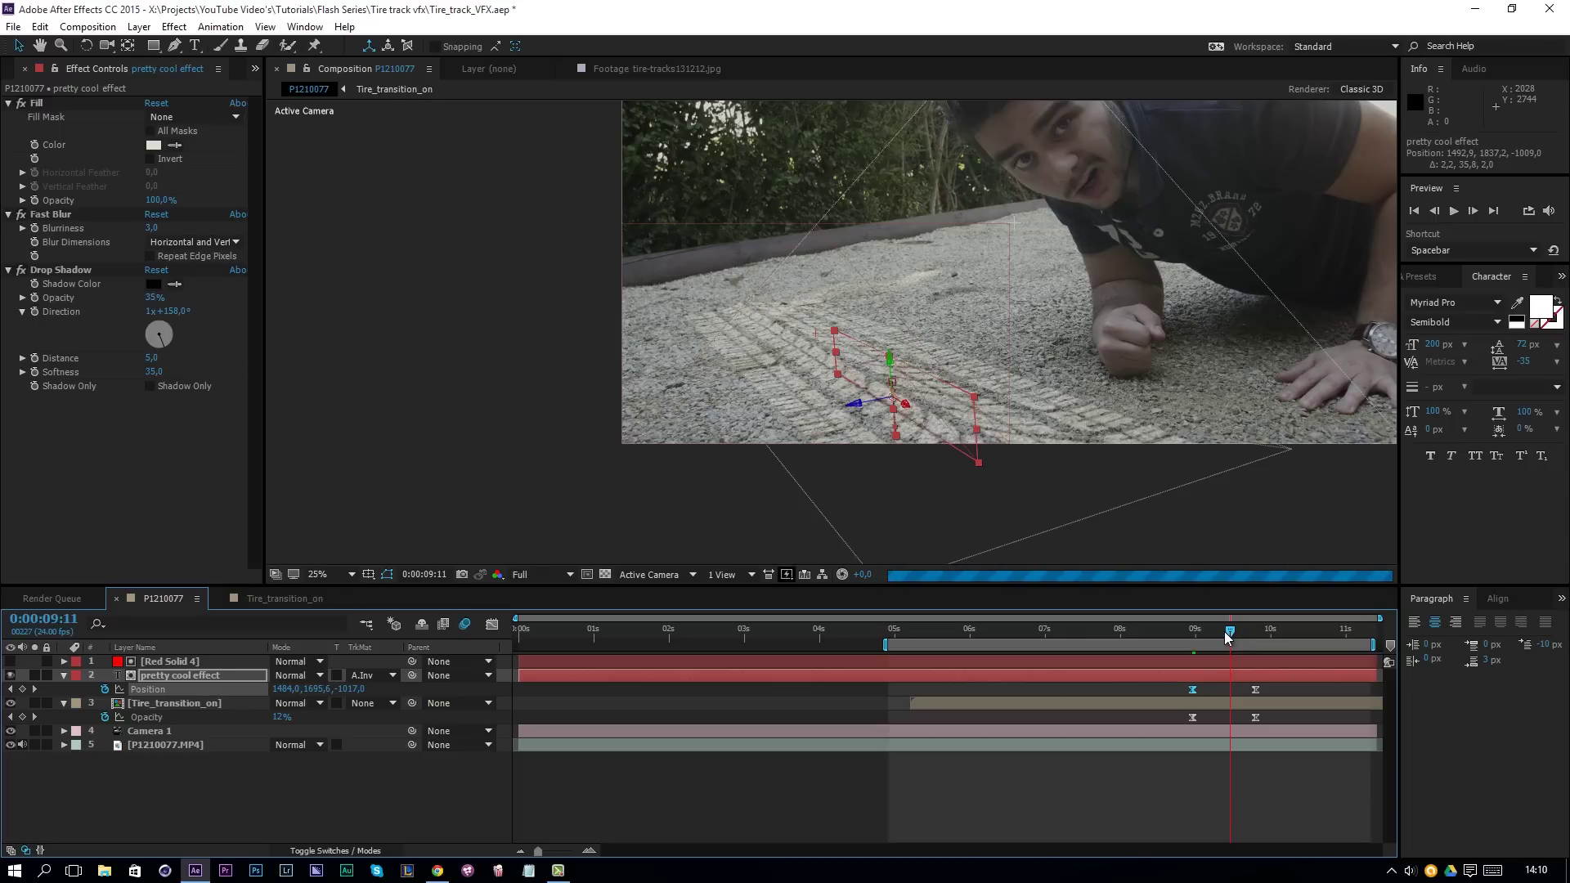
pyautogui.click(1178, 791)
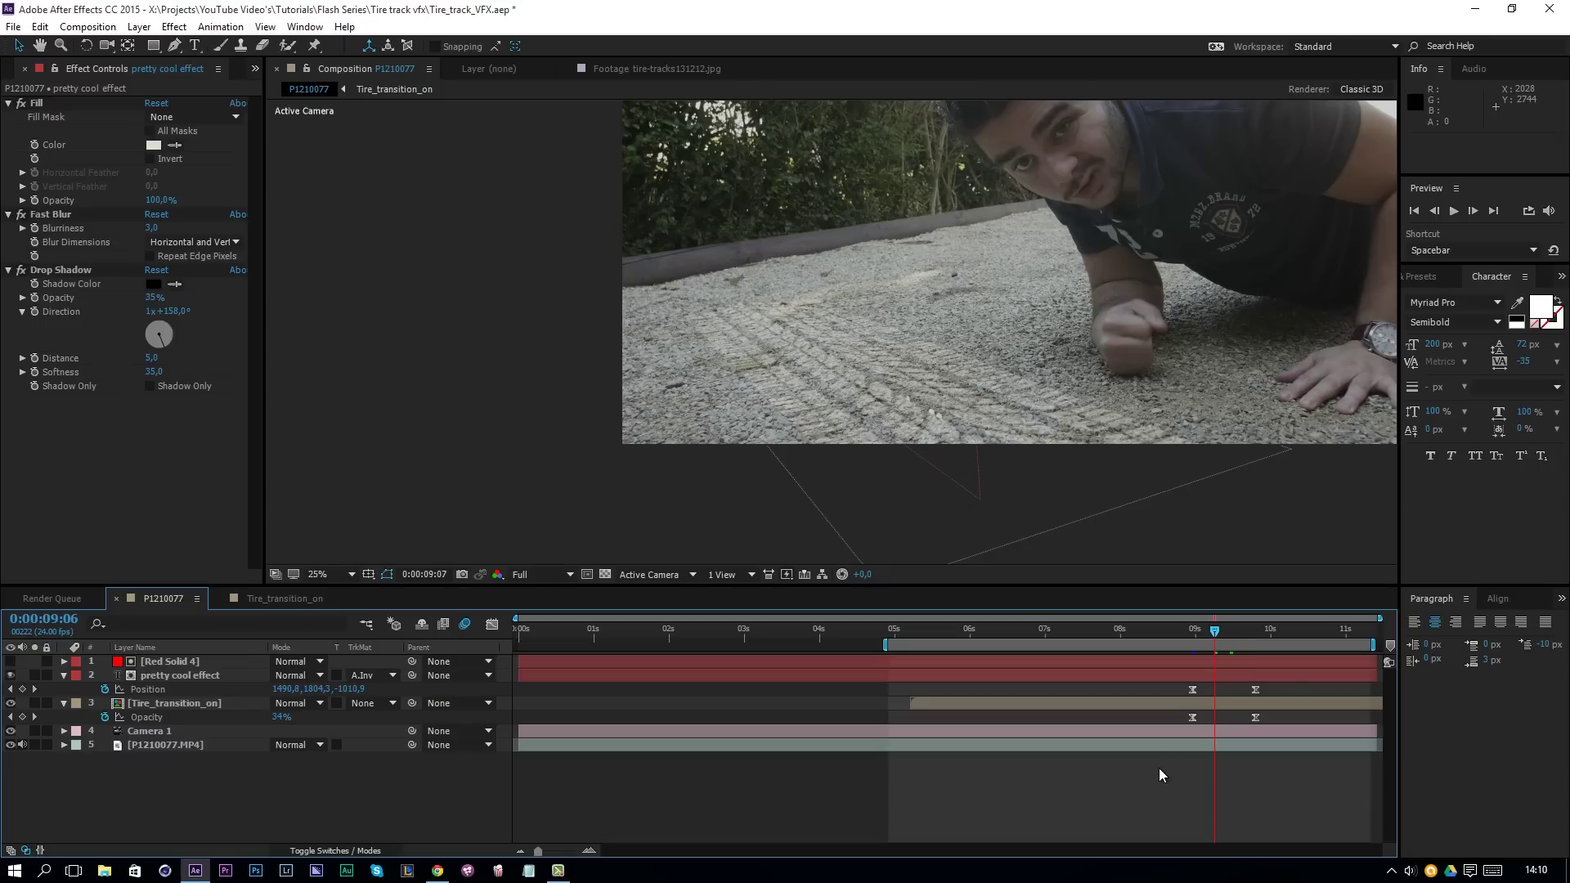
pyautogui.press('pagedown')
pyautogui.press('pagedown')
pyautogui.press('pagedown')
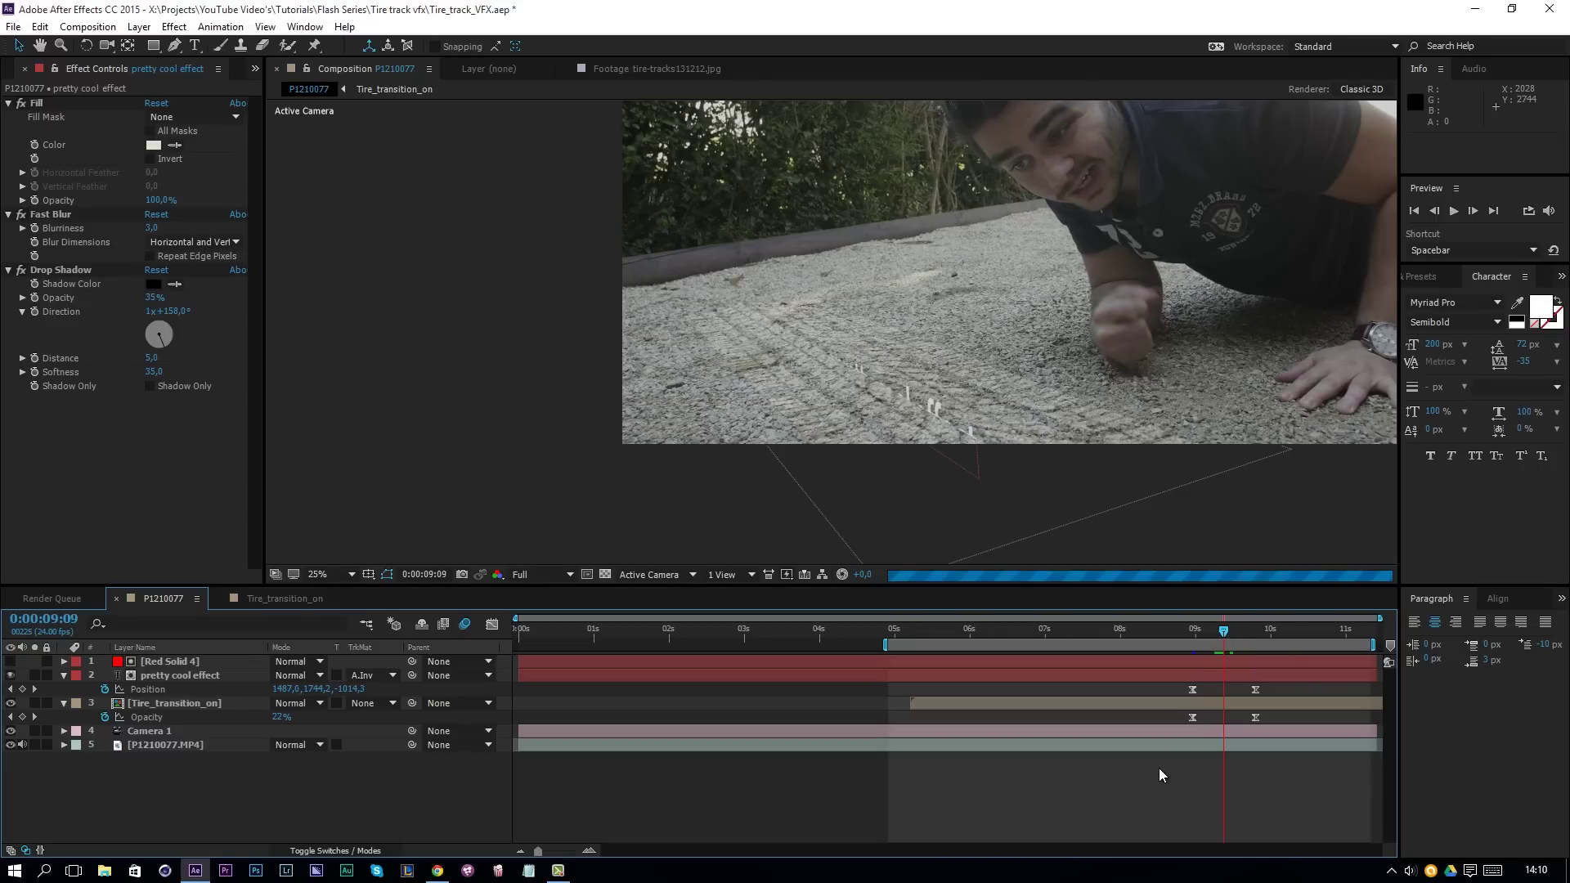
pyautogui.press('pagedown')
pyautogui.press('pagedown')
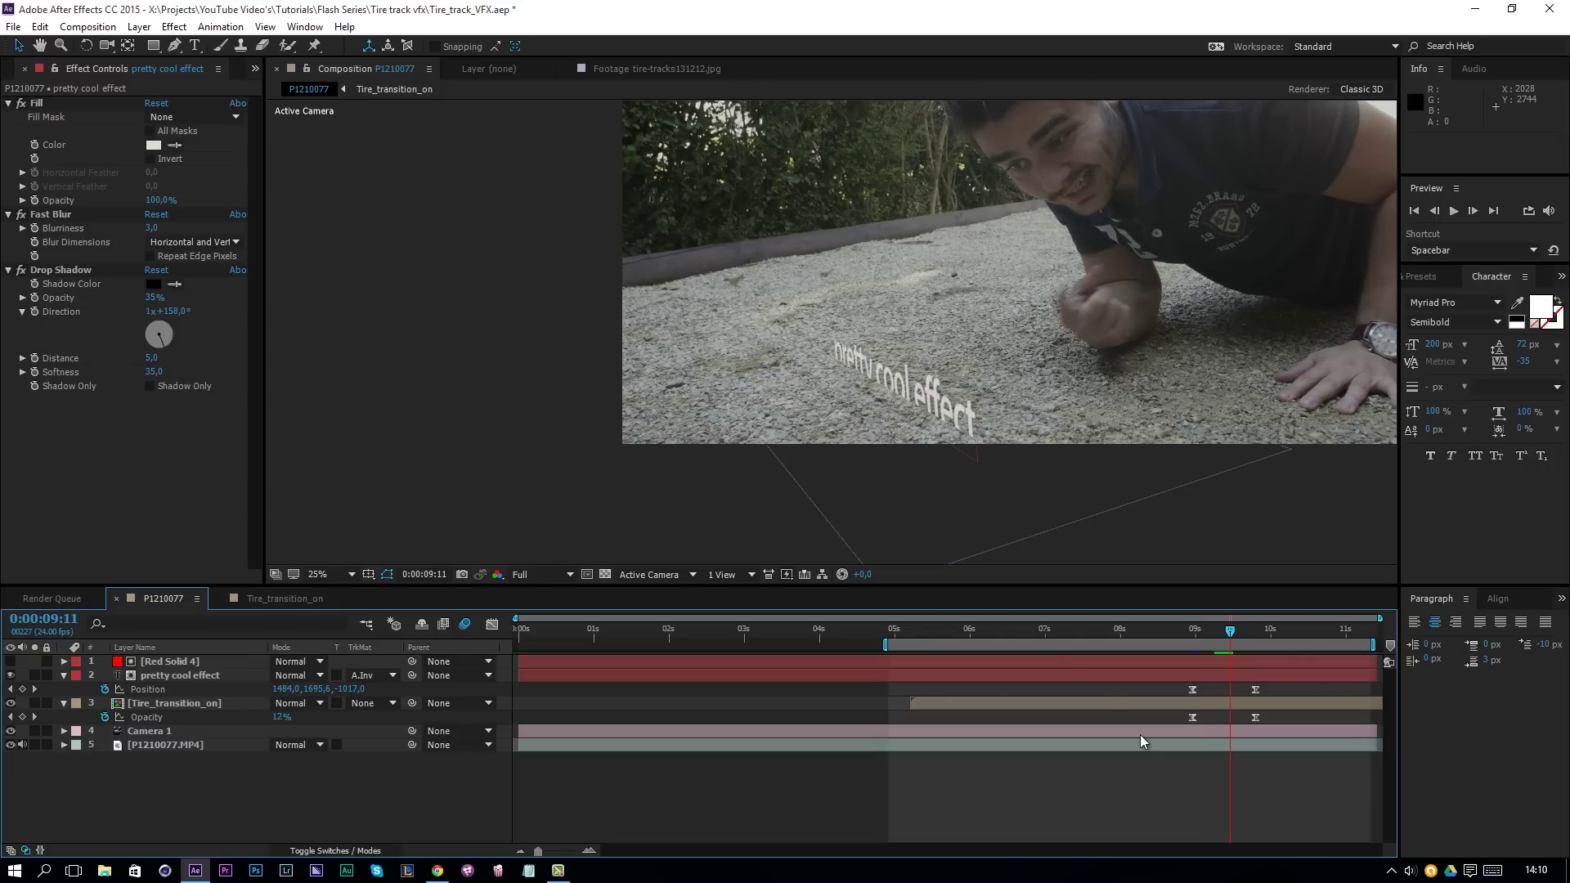
pyautogui.click(174, 665)
pyautogui.click(174, 665)
# - Give Red Solid 4's Mask 1 a 25-pixel feather and preview the composition
pyautogui.press('f')
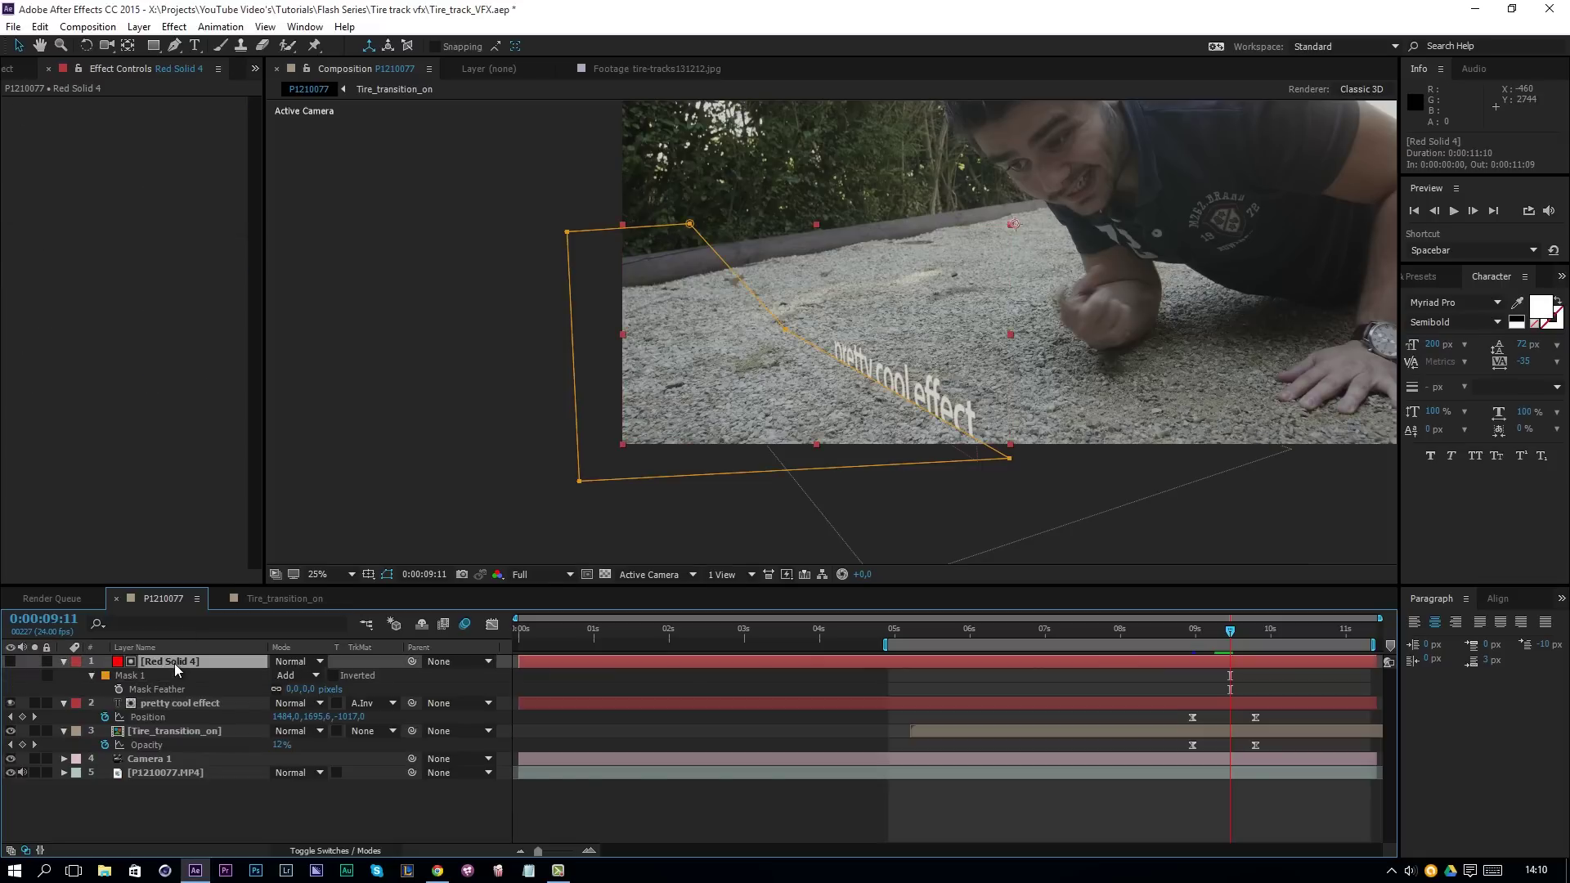
pyautogui.click(292, 689)
pyautogui.press('Return')
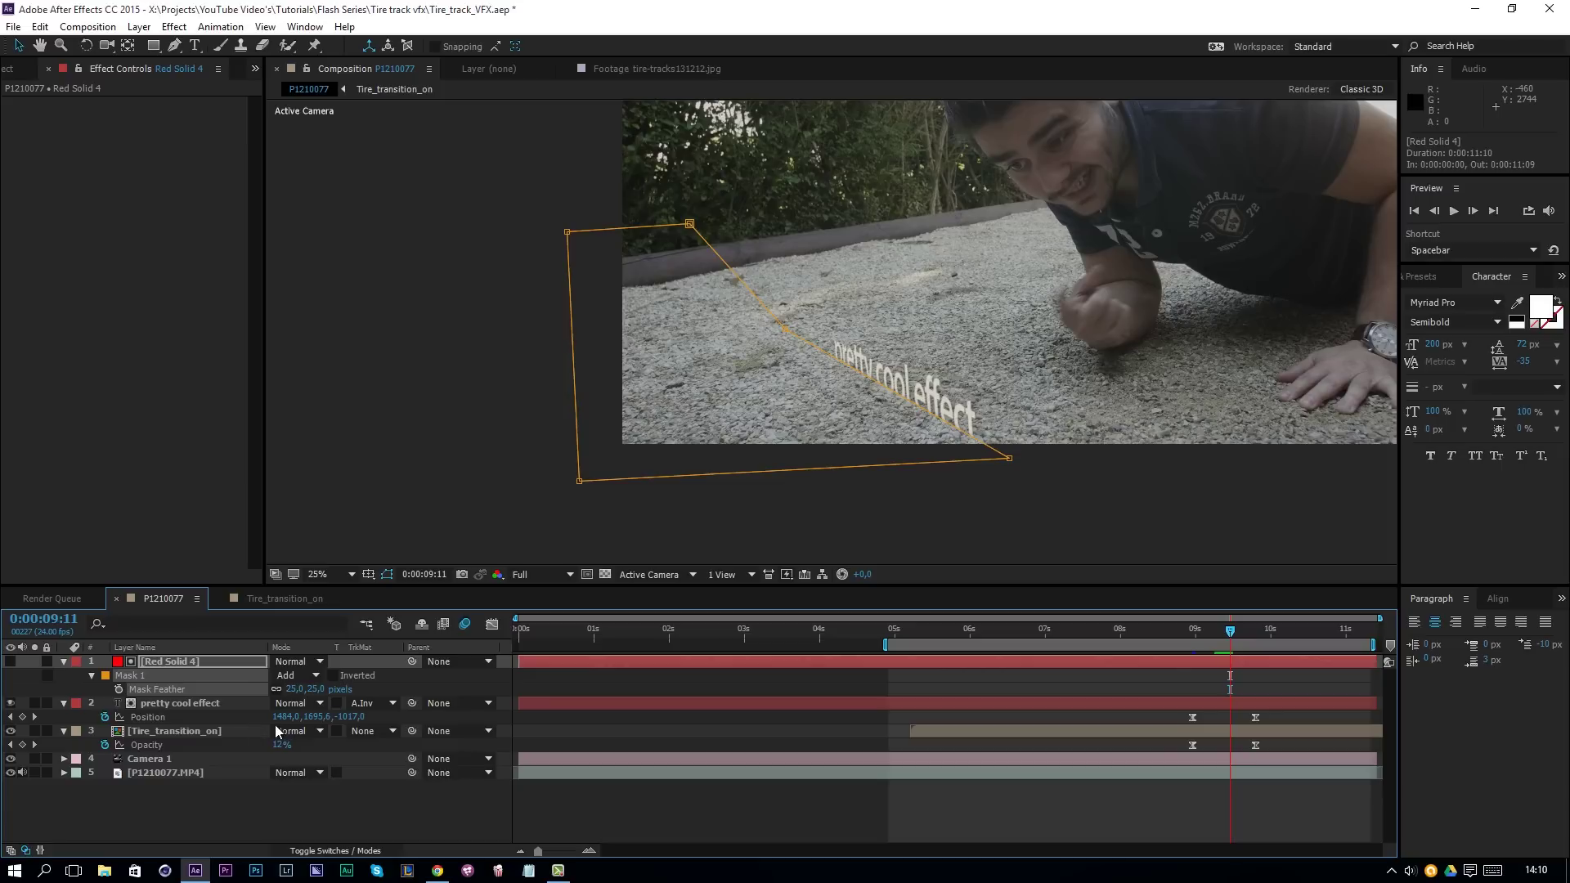
pyautogui.click(900, 821)
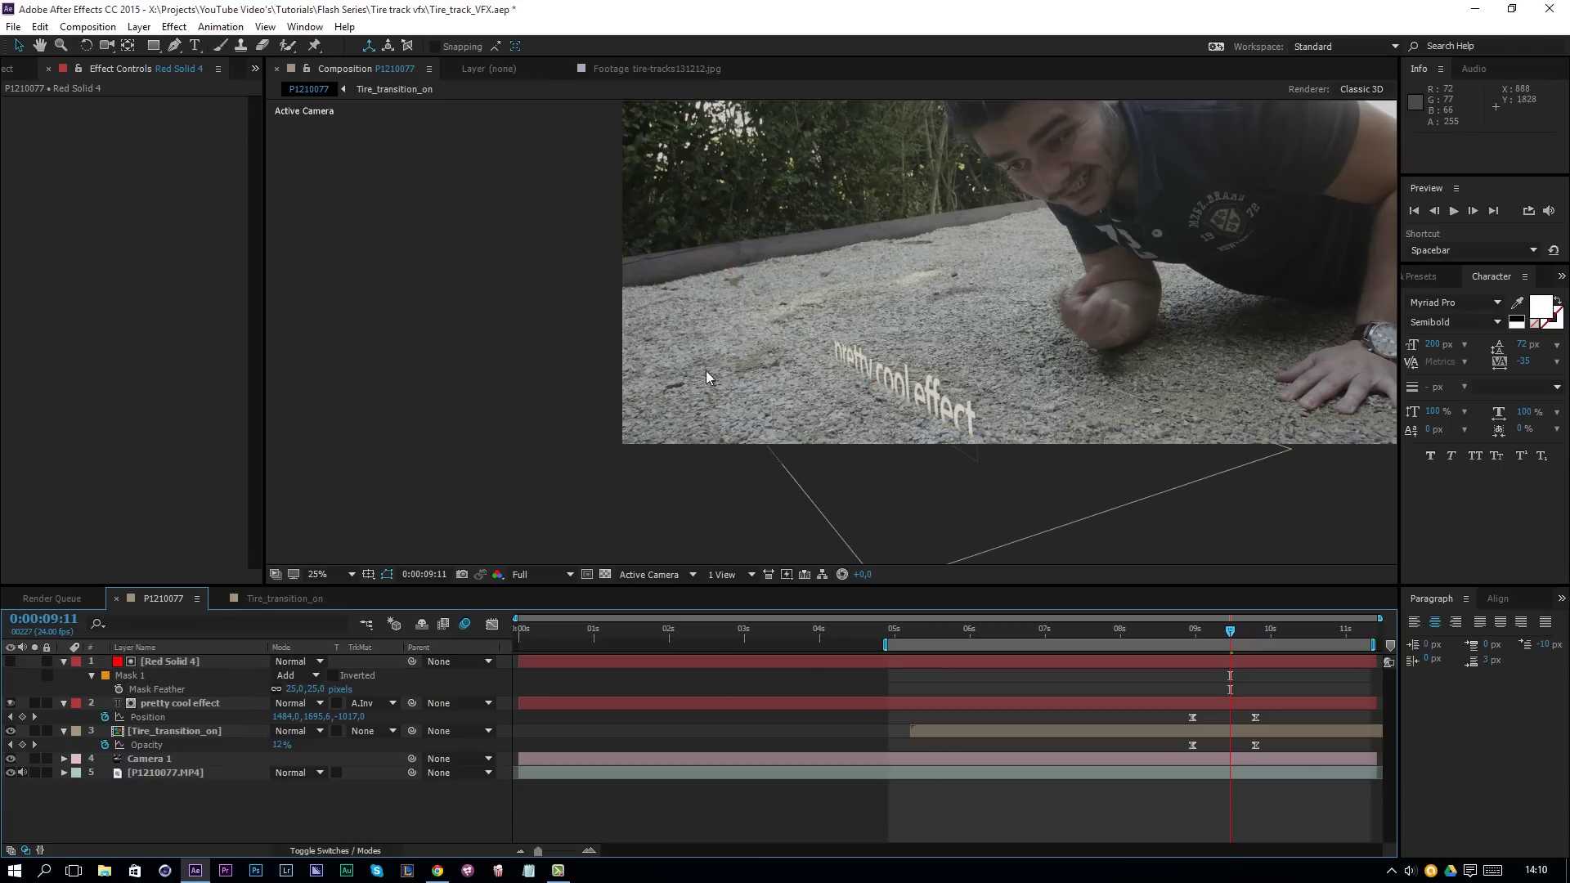
pyautogui.press('space')
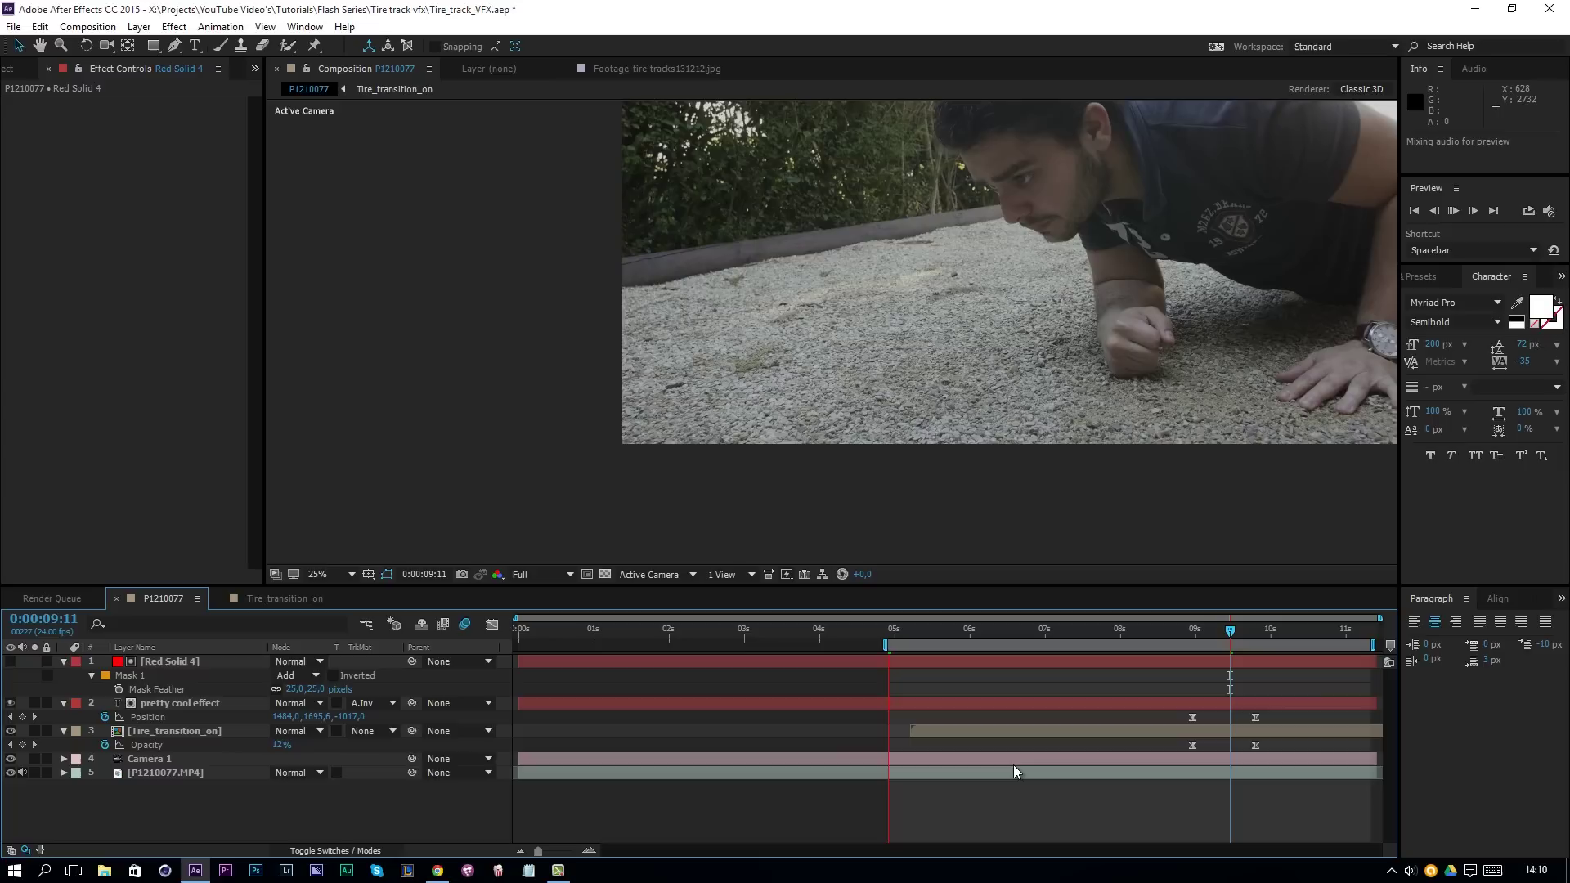